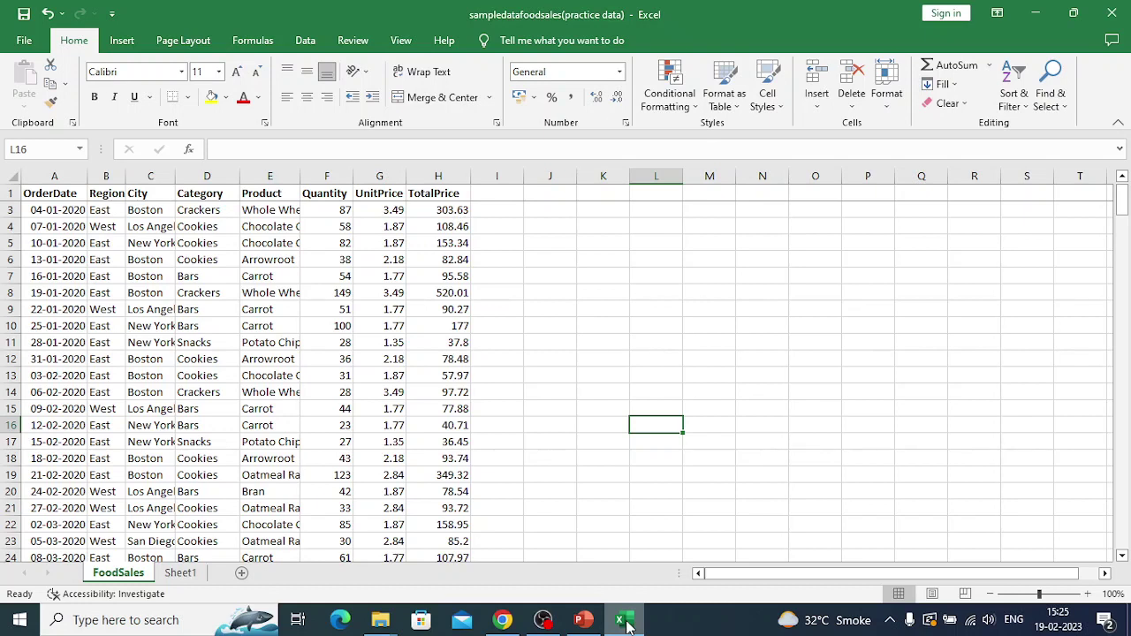
Step: Enable the Analysis ToolPak add-in through a command search for "add"
click(306, 42)
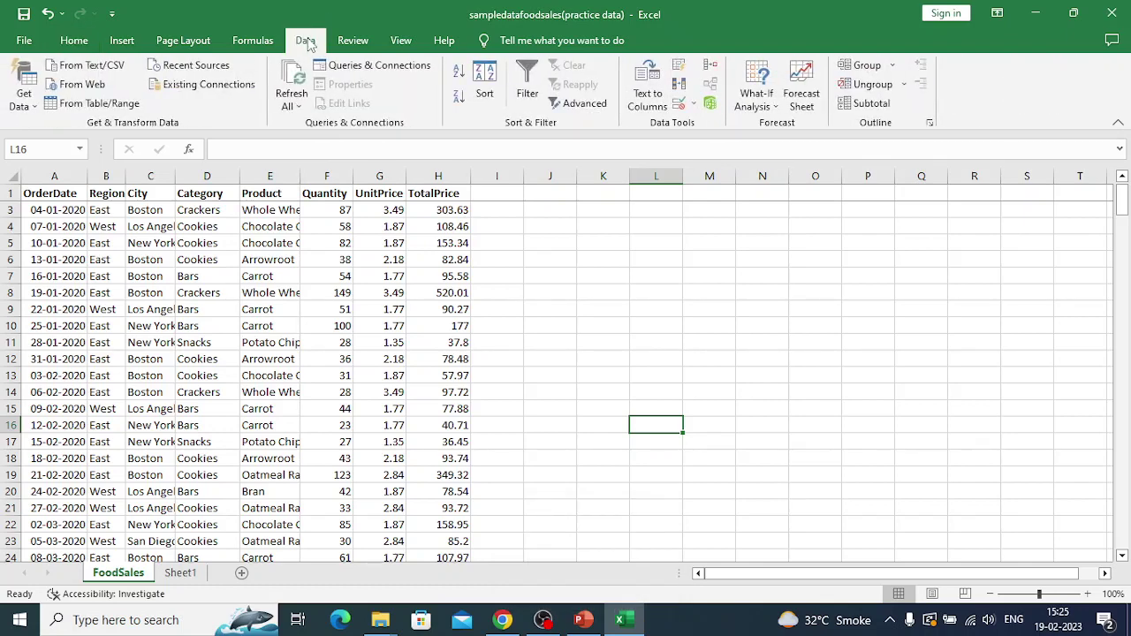
click(523, 41)
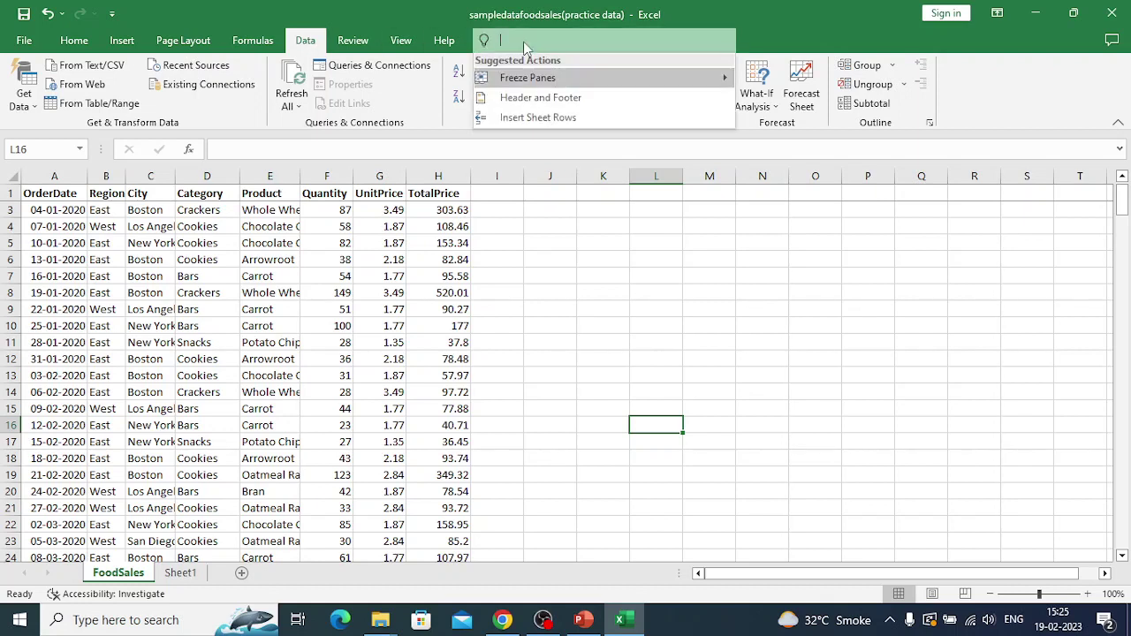
text(add)
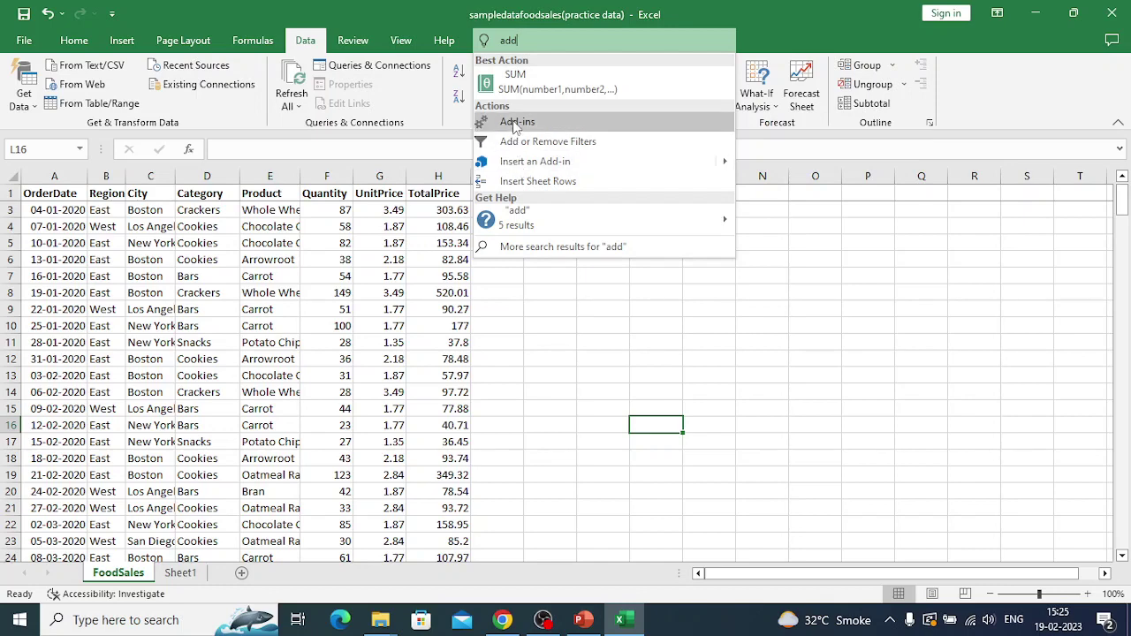
click(517, 123)
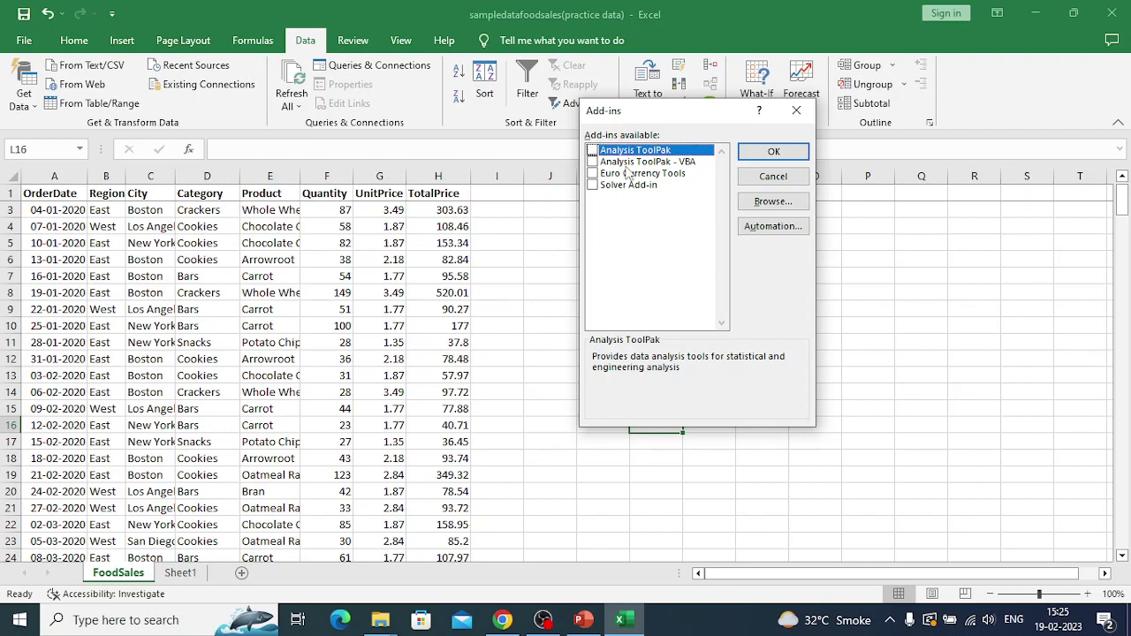
click(592, 151)
click(773, 152)
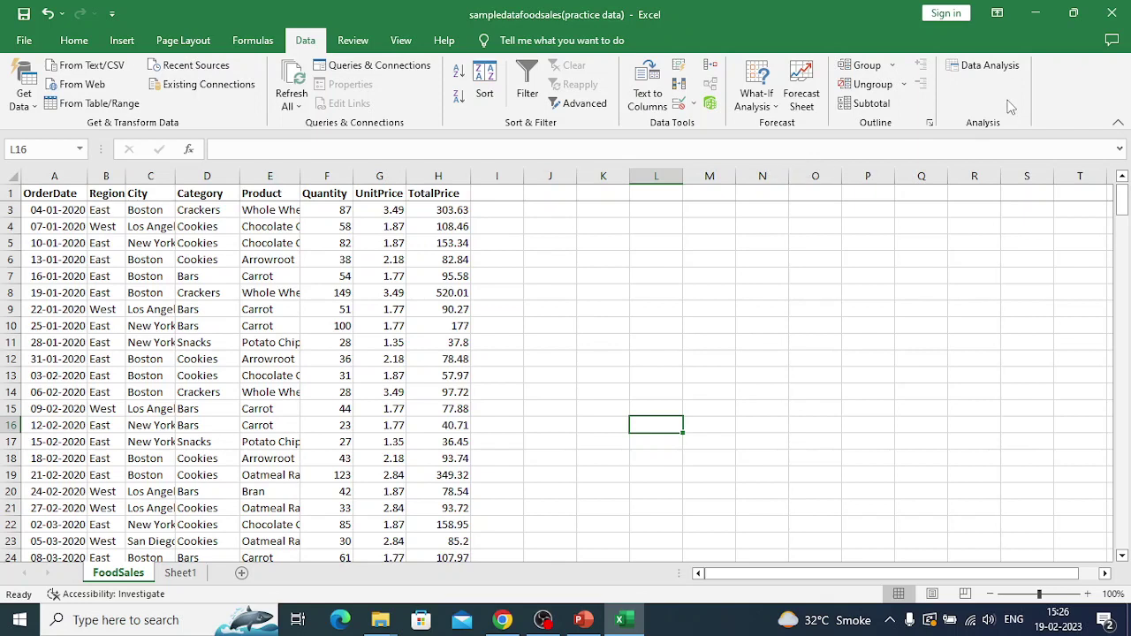
Step: Start a Regression analysis from the Data Analysis tools
click(977, 68)
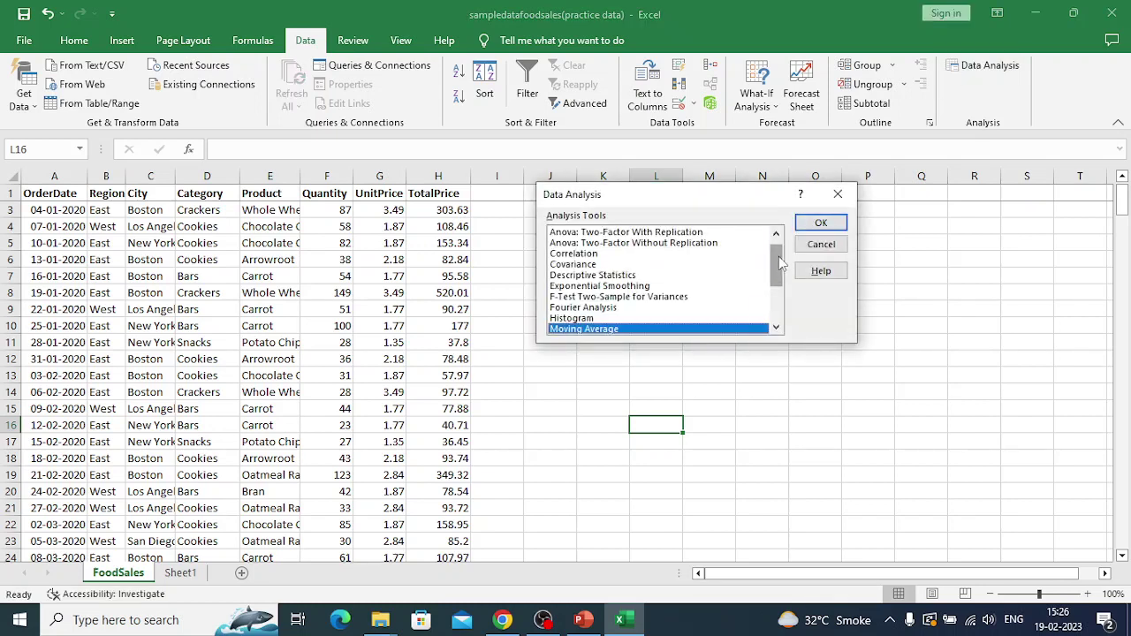
drag(780, 267, 779, 243)
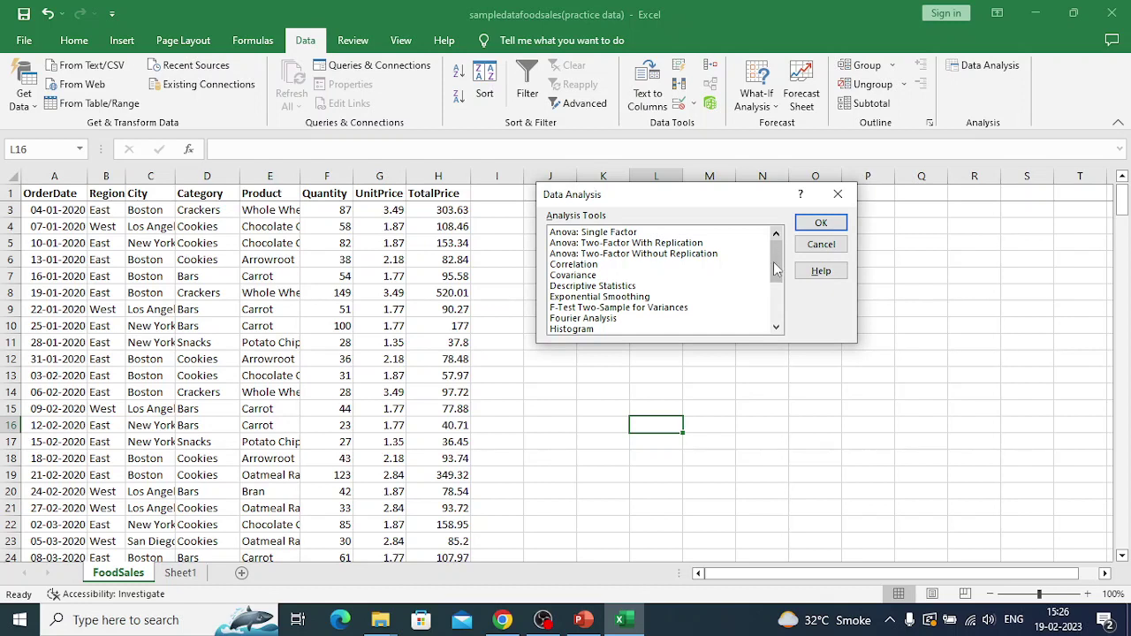
drag(774, 274, 778, 289)
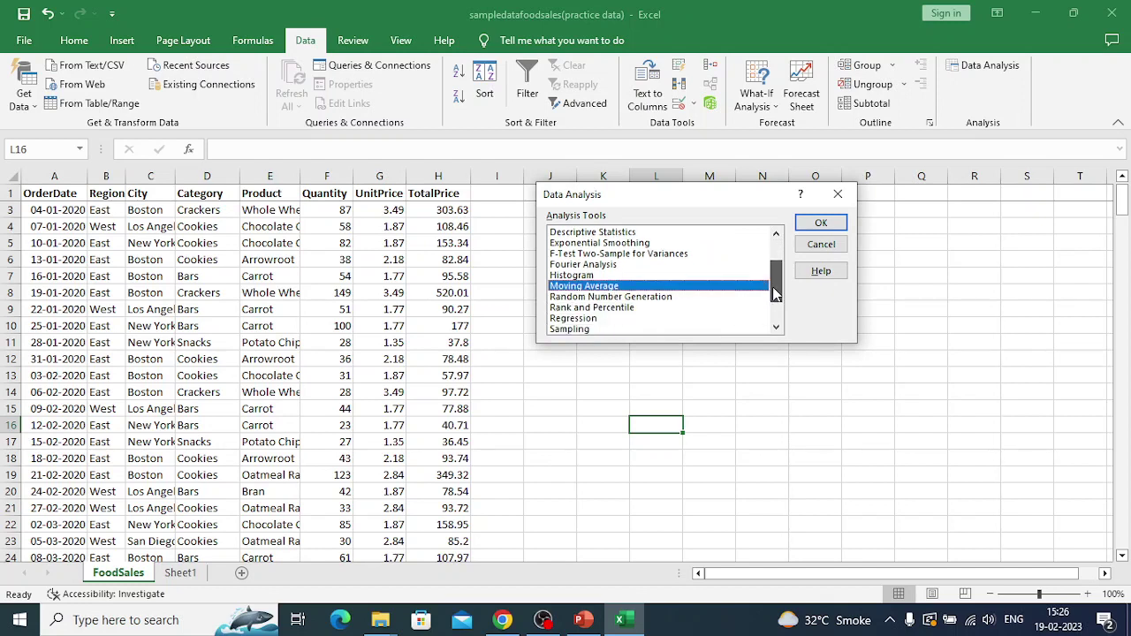
click(578, 320)
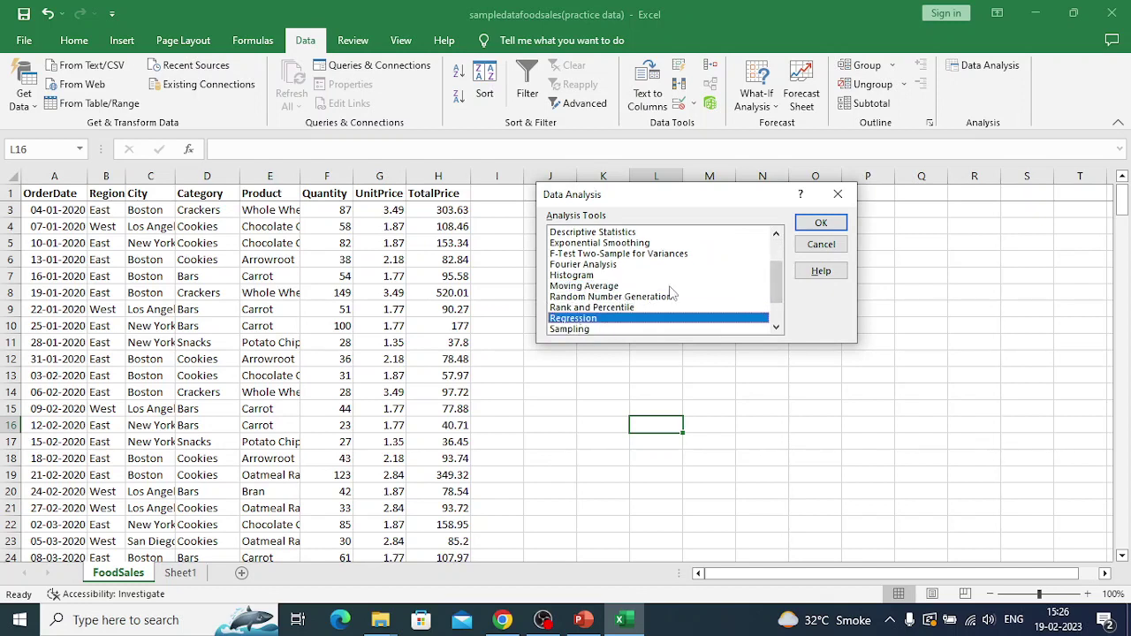
click(824, 221)
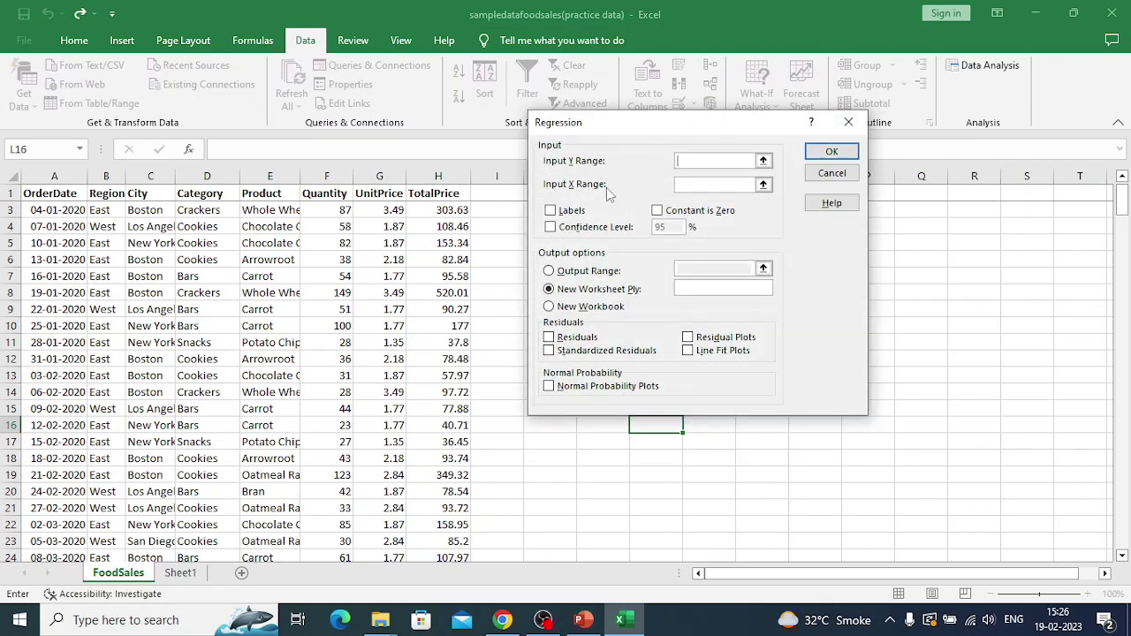
Step: Set the regression's Input Y Range to the TotalPrice values in $H$2:$H$245
click(764, 162)
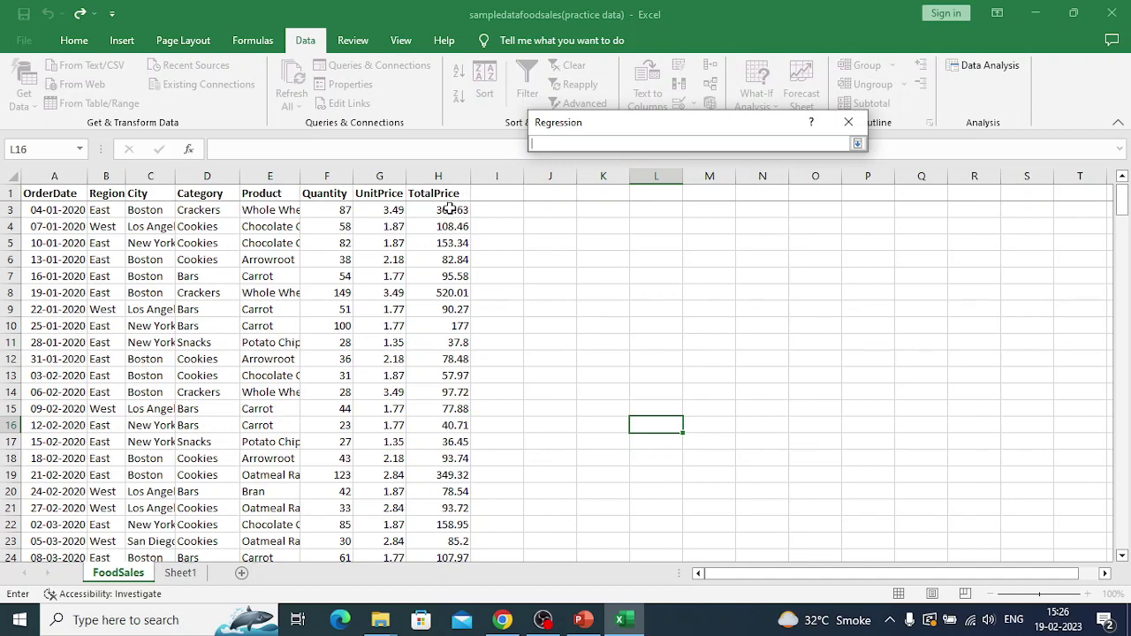
click(1122, 178)
click(456, 210)
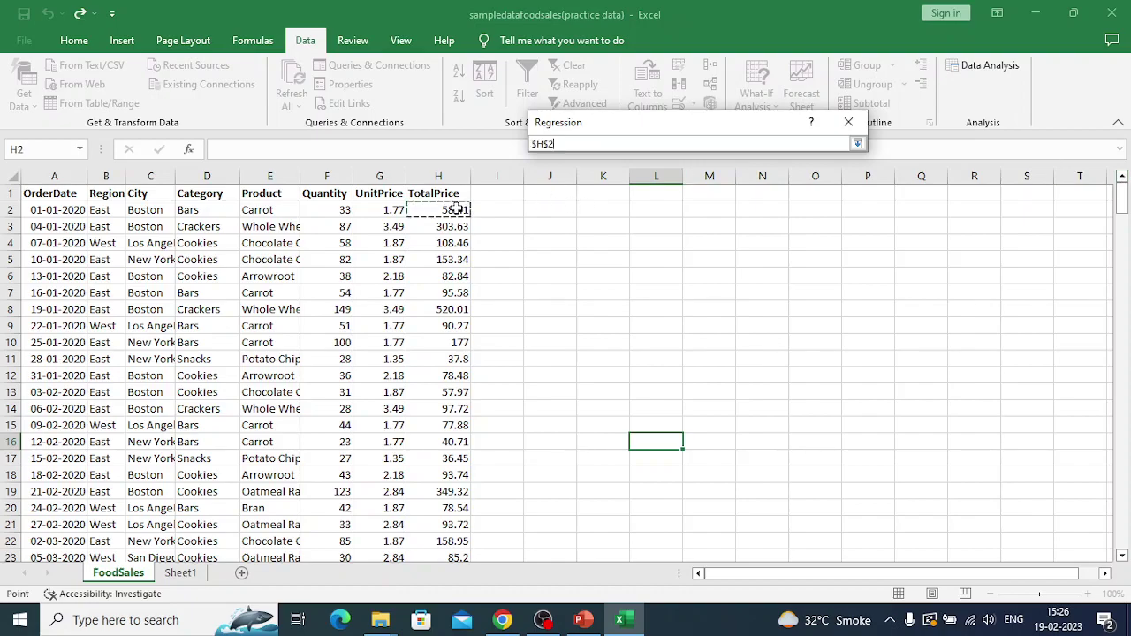
key(shift+Down)
key(shift+Down)
key(shift+Down)
key(shift+Down)
key(shift+Down)
key(shift+Down)
key(shift+Down)
key(shift+Down)
key(shift+Down)
key(shift+Down)
key(shift+Down)
key(shift+Down)
key(shift+Down)
key(shift+Down)
key(shift+Down)
key(shift+Down)
key(shift+Down)
key(shift+Down)
key(shift+Down)
key(shift+Down)
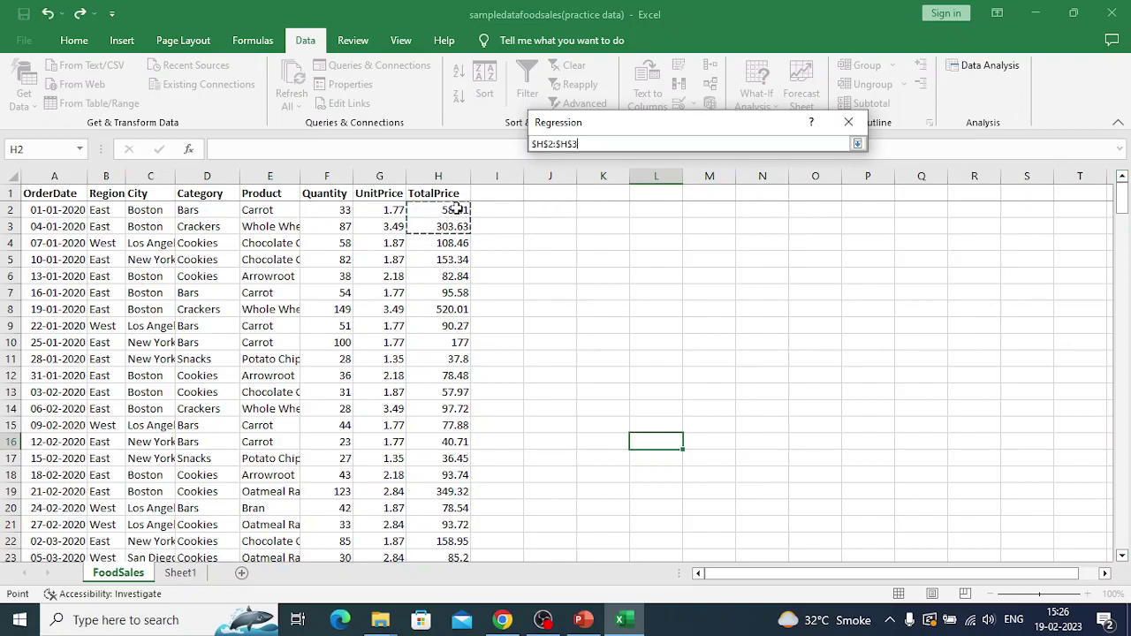
key(shift+Down)
key(shift+Down)
key(shift+Down)
key(shift+Down)
key(shift+Down)
key(shift+Down)
key(shift+Down)
key(shift+Down)
key(shift+Down)
key(shift+Down)
key(shift+Down)
key(shift+Down)
key(shift+Down)
key(shift+Down)
key(shift+Down)
key(shift+Down)
key(shift+Down)
key(shift+Down)
key(shift+Down)
key(shift+Down)
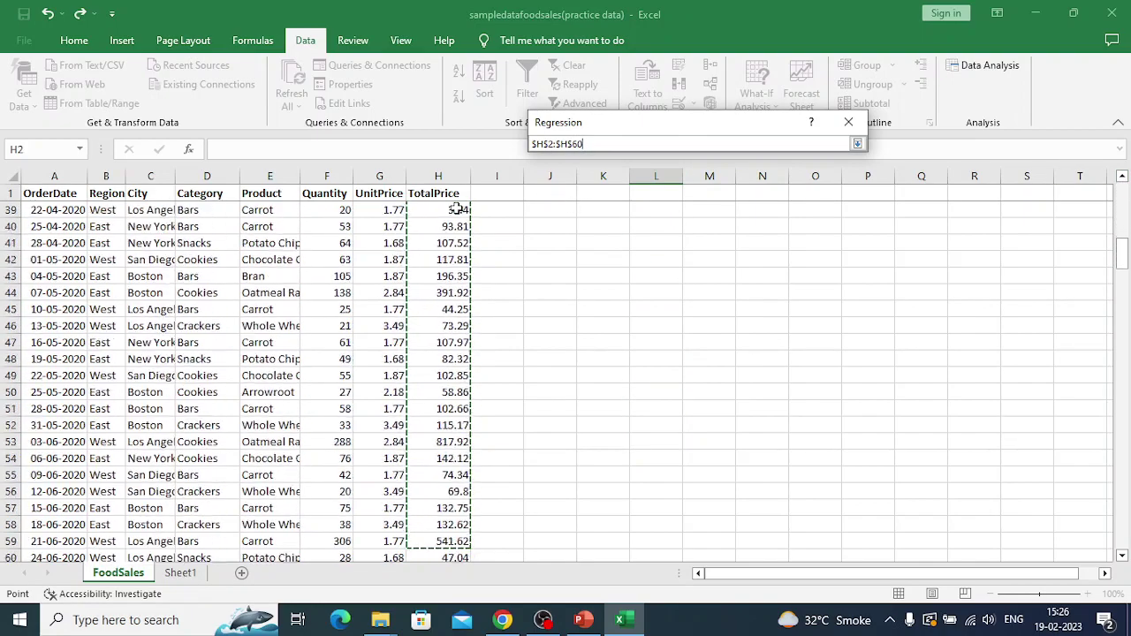
key(shift+Down)
key(shift+Down)
key(shift+Down)
key(shift+Down)
key(shift+Down)
key(shift+Down)
key(shift+Down)
key(shift+Down)
key(shift+Down)
key(shift+Down)
key(shift+Down)
key(shift+Down)
key(shift+Down)
key(shift+Down)
key(shift+Down)
key(shift+Down)
key(shift+Down)
key(shift+Down)
key(shift+Down)
key(shift+Down)
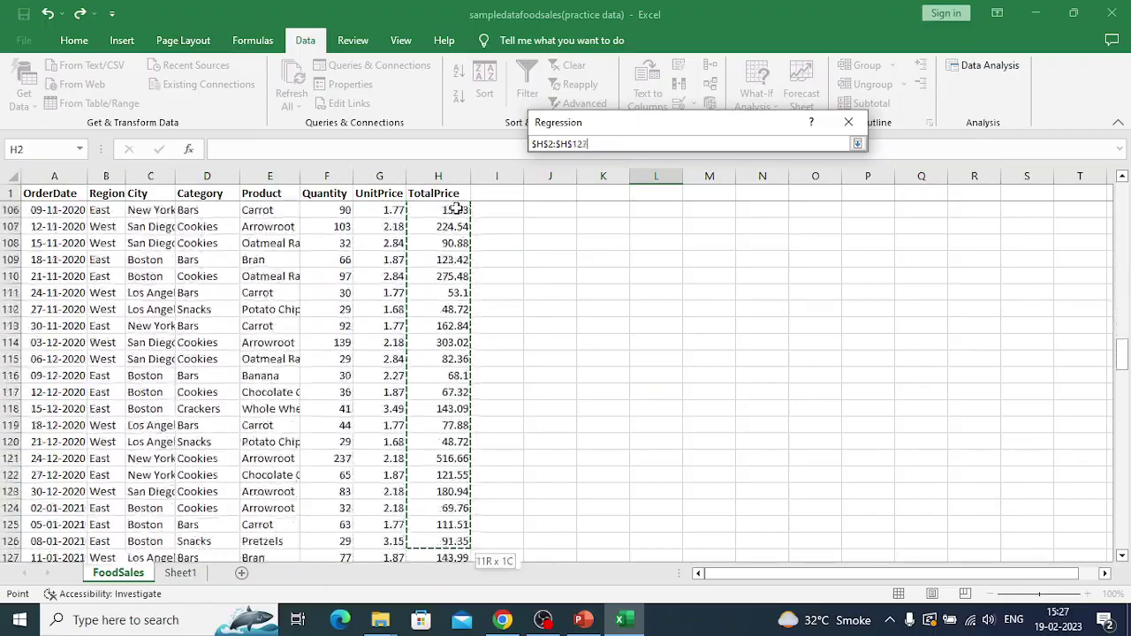
key(shift+Down)
key(shift+Down)
key(shift+Down)
key(shift+Down)
key(shift+Down)
key(shift+Down)
key(shift+Down)
key(shift+Down)
key(shift+Down)
key(shift+Down)
key(shift+Down)
key(shift+Down)
key(shift+Down)
key(shift+Down)
key(shift+Down)
key(shift+Down)
key(shift+Down)
key(shift+Down)
key(shift+Down)
key(shift+Down)
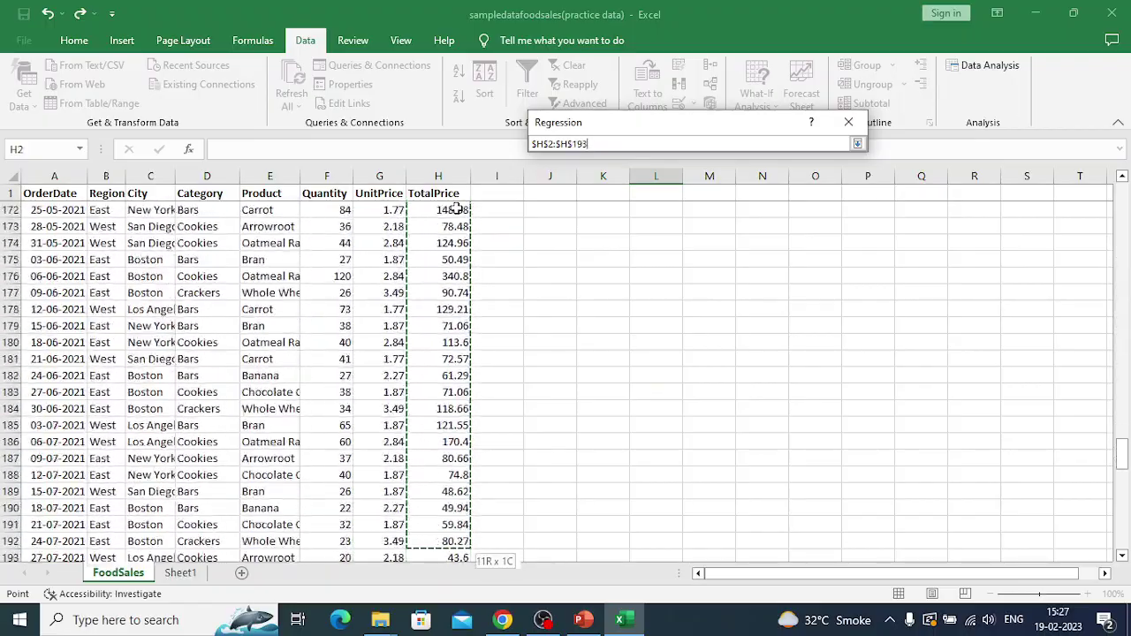
key(shift+Down)
key(shift+Down)
key(shift+Down)
key(shift+Down)
key(shift+Down)
key(shift+Down)
key(shift+Down)
key(shift+Down)
key(shift+Down)
key(shift+Down)
key(shift+Down)
key(shift+Down)
key(shift+Down)
key(shift+Down)
key(shift+Down)
key(shift+Down)
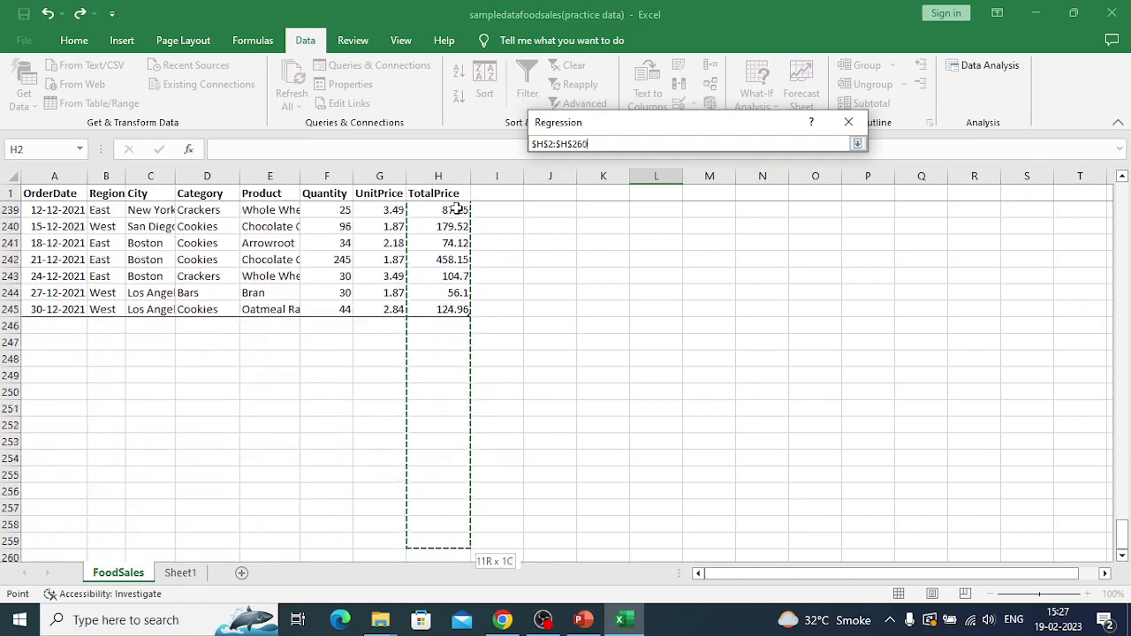
key(shift+Up)
key(shift+Up)
key(shift+Up)
key(shift+Up)
key(shift+Up)
key(shift+Up)
key(shift+Up)
key(shift+Up)
key(shift+Up)
key(shift+Up)
key(shift+Up)
key(shift+Up)
key(shift+Up)
key(shift+Up)
key(shift+Up)
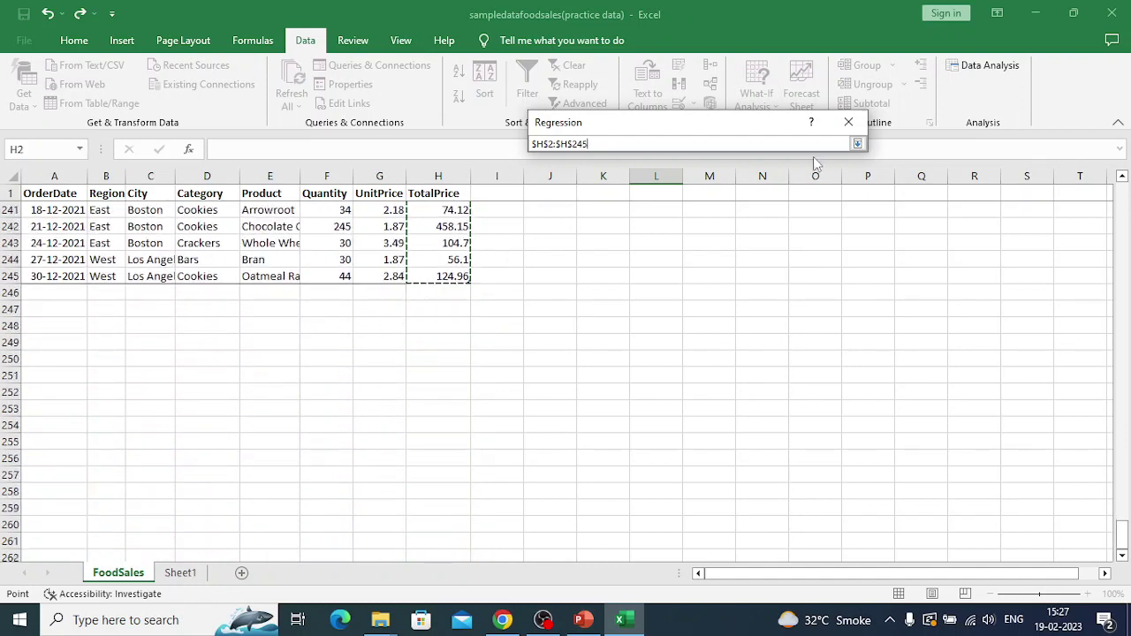
click(857, 144)
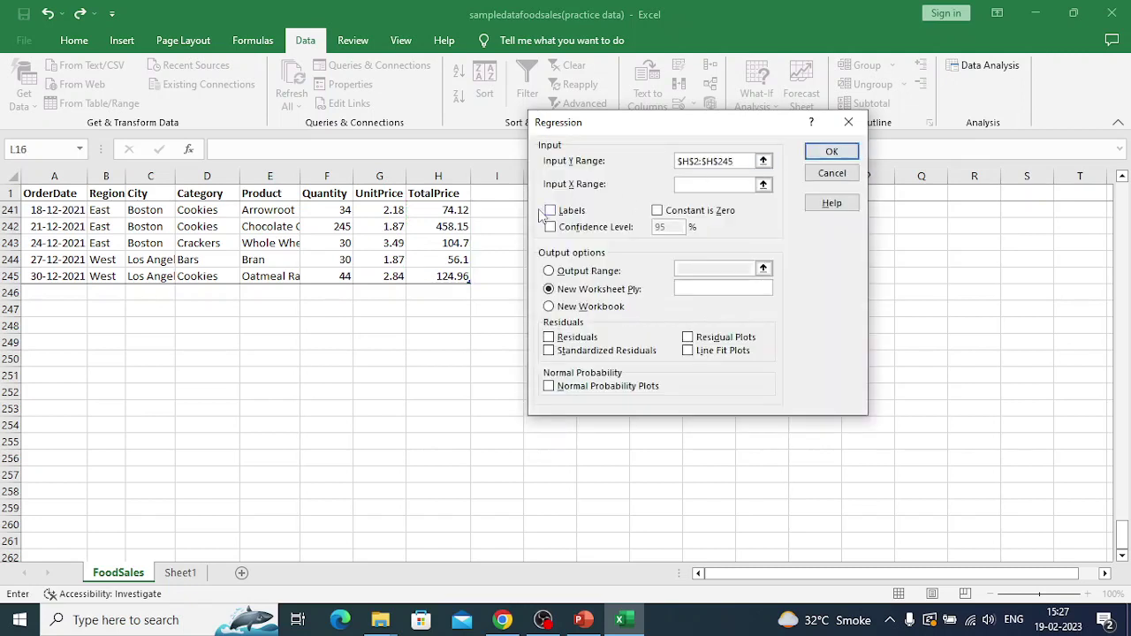
Step: Set the Input X Range to the Quantity values in $F$2:$F$245 and enable the 95% confidence level
click(763, 185)
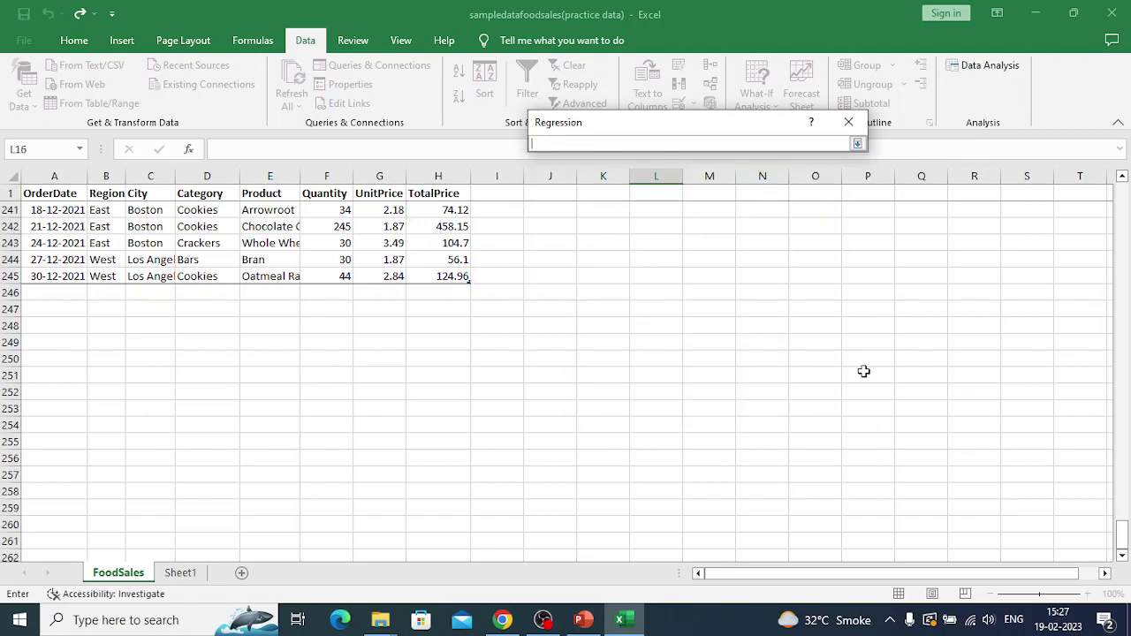
click(1124, 205)
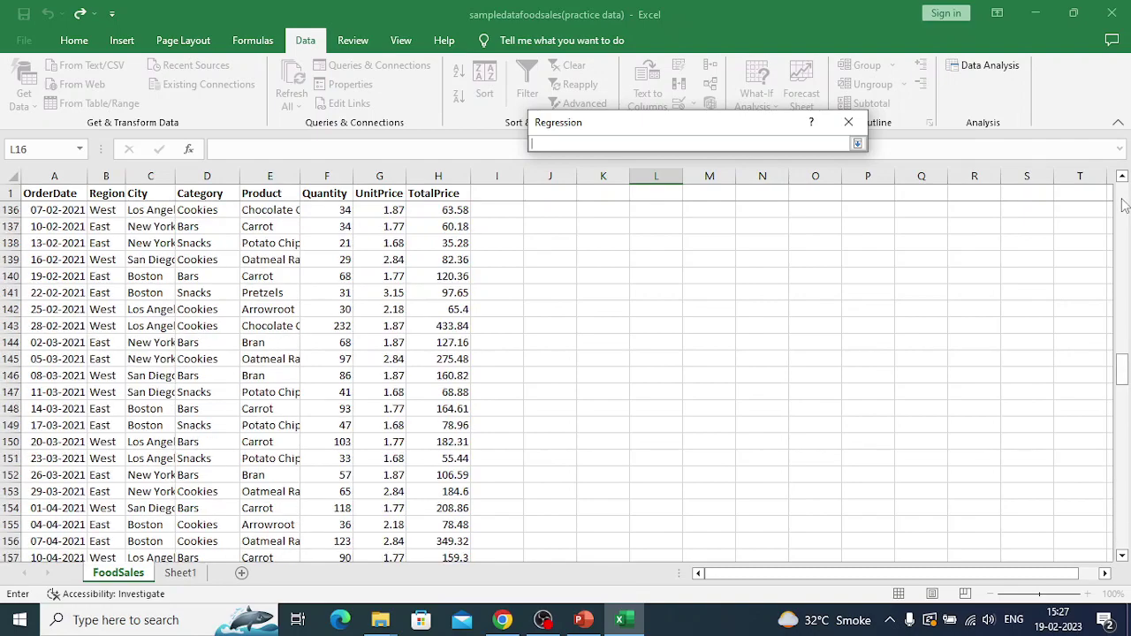
click(1124, 205)
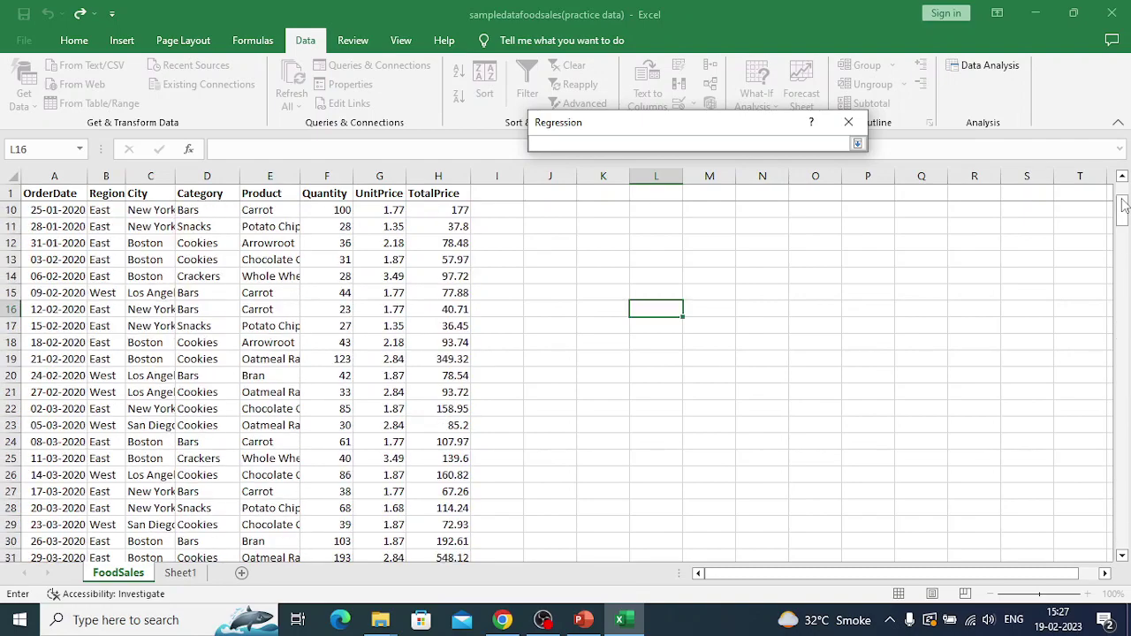
click(325, 209)
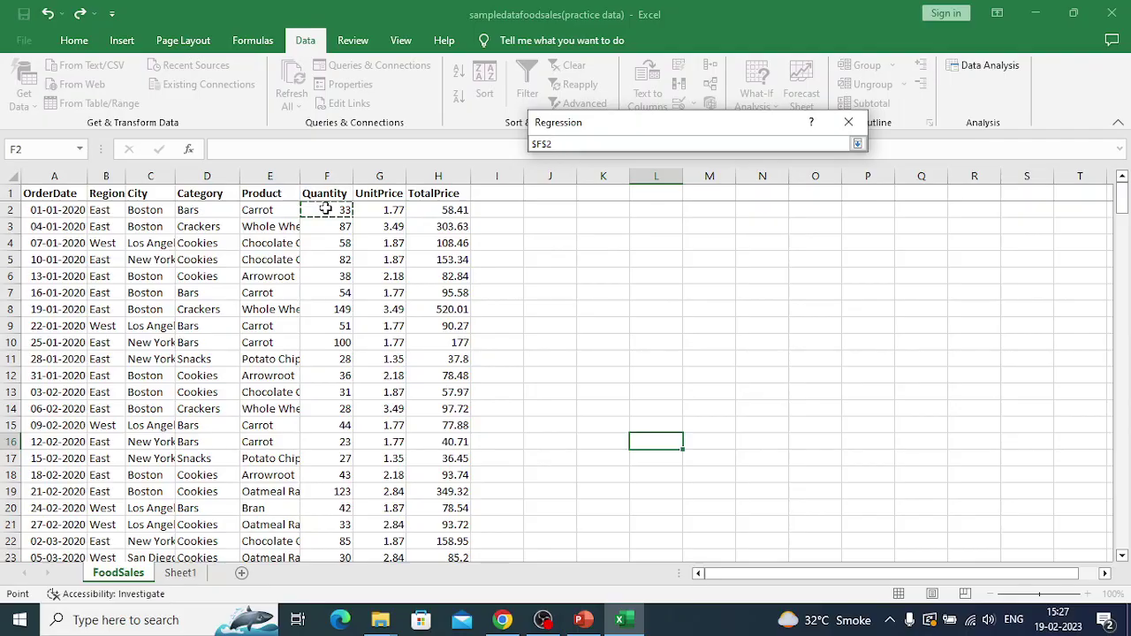
mouse_move(325, 210)
mouse_down()
mouse_move(326, 552)
mouse_move(325, 209)
mouse_up()
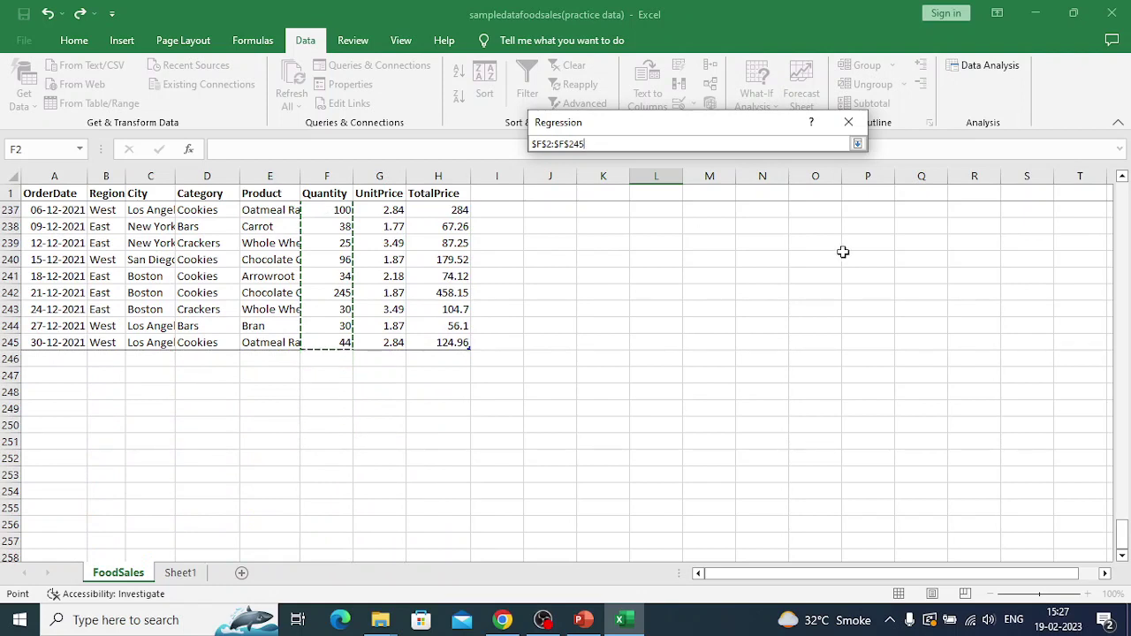
click(857, 144)
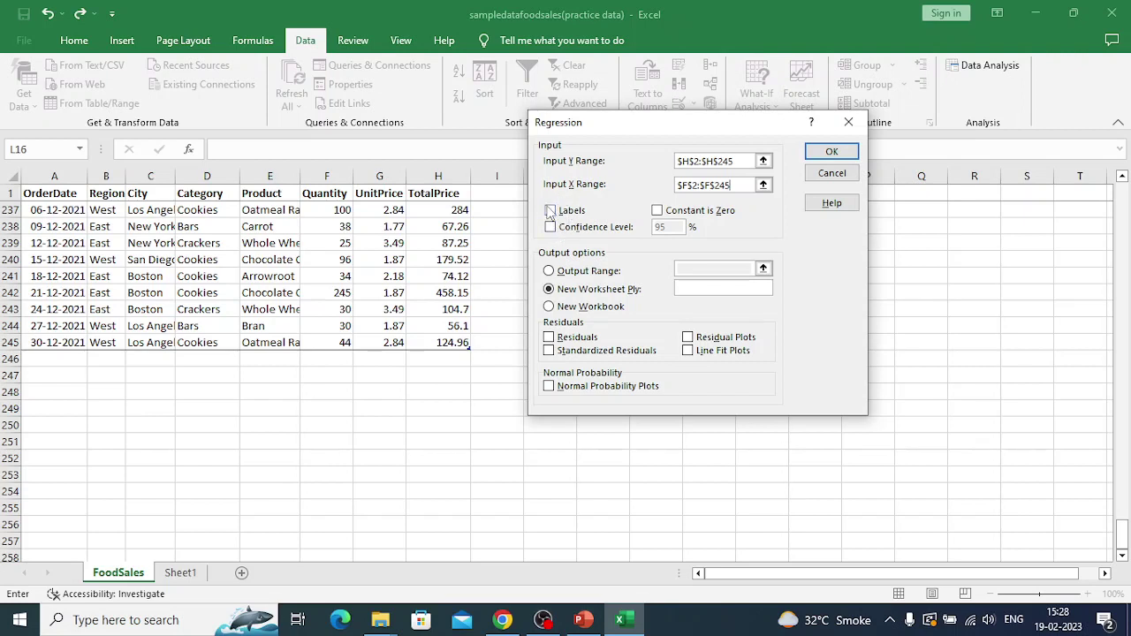
click(552, 228)
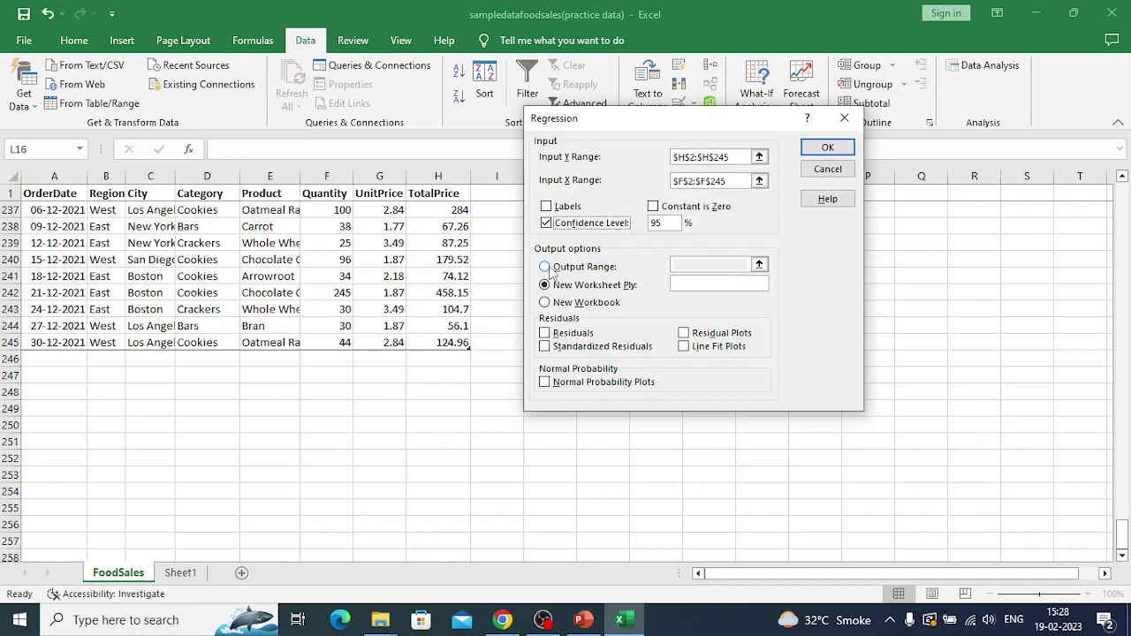
Step: Direct the regression output to a range starting at cell $M$5 of the FoodSales sheet
click(545, 267)
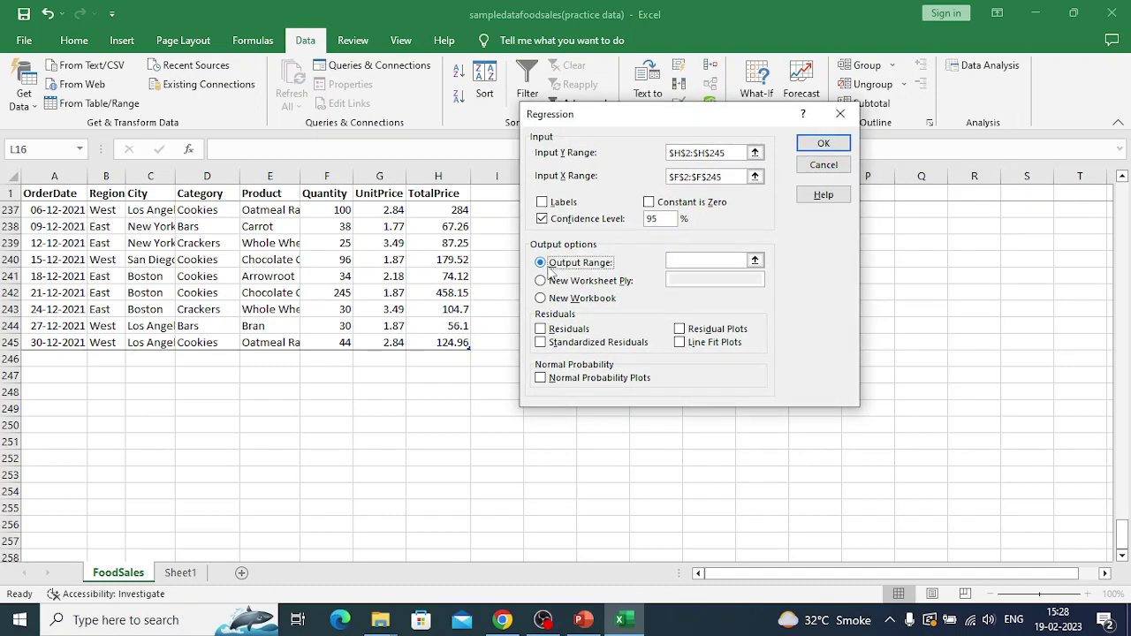
click(755, 262)
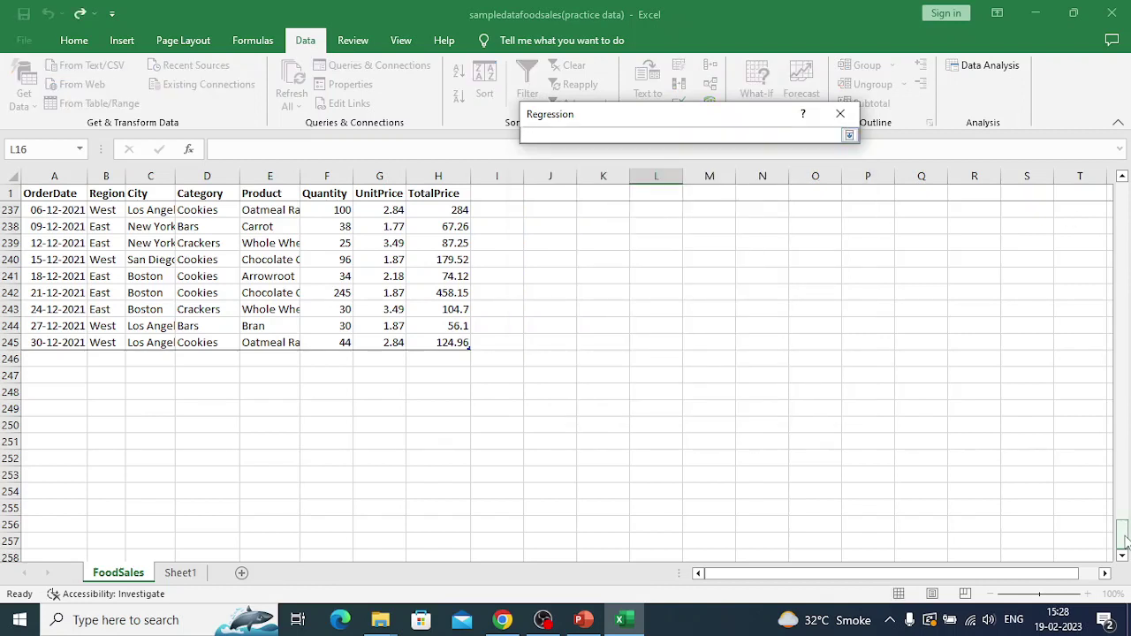
drag(1120, 535, 1124, 197)
click(712, 260)
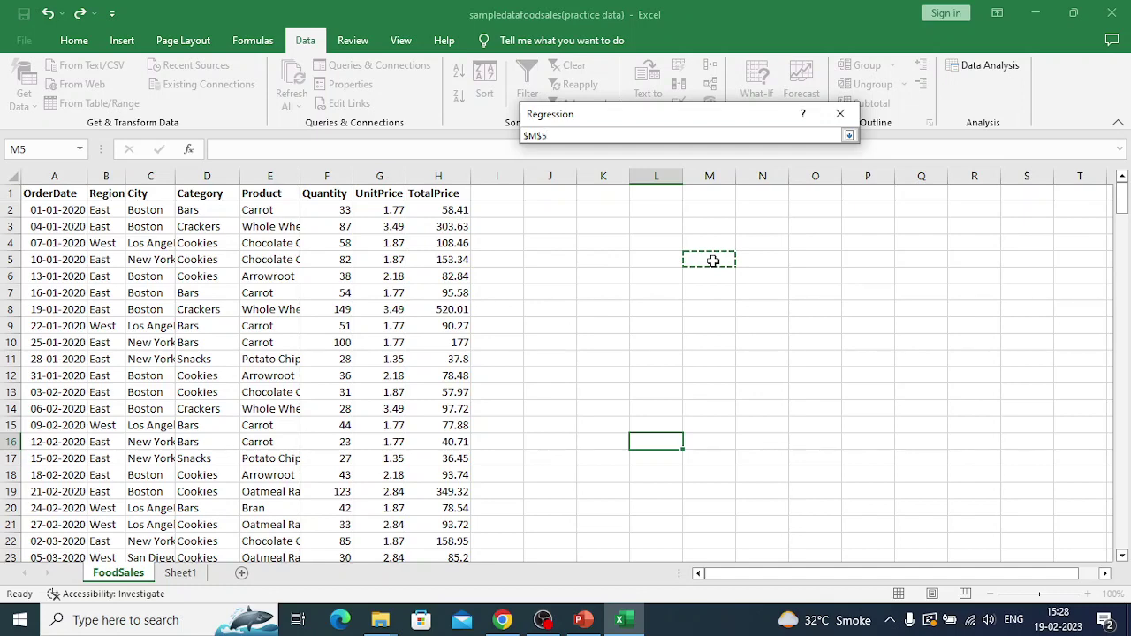
click(848, 135)
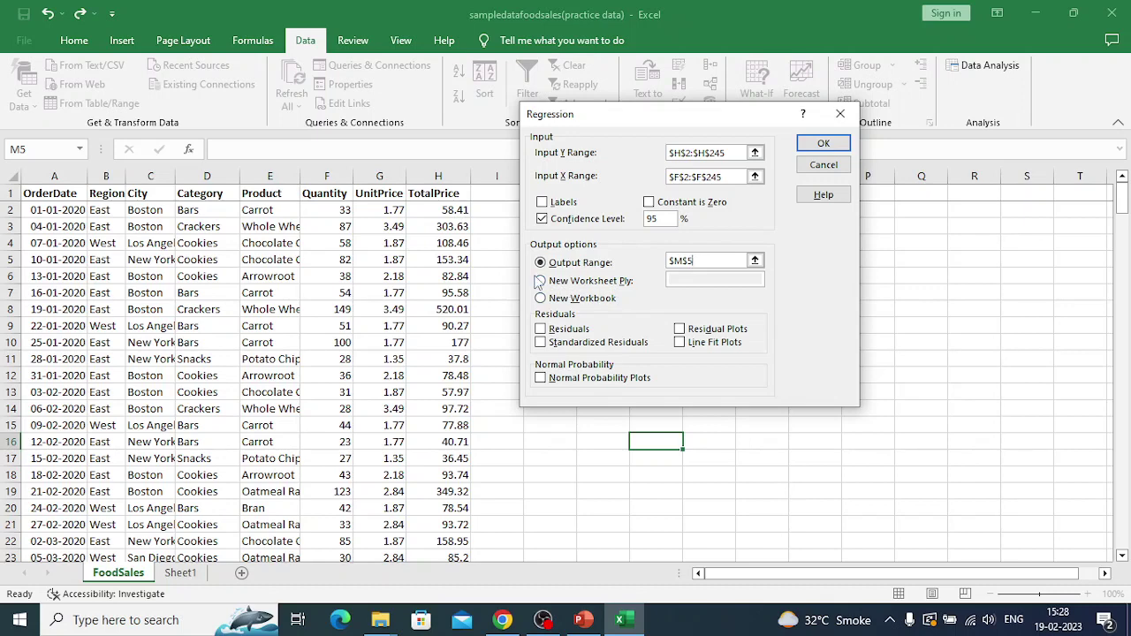
Step: Send the regression output to a new worksheet and include residuals, standardized residuals, residual plots, line fit plots and normal probability plots
click(540, 280)
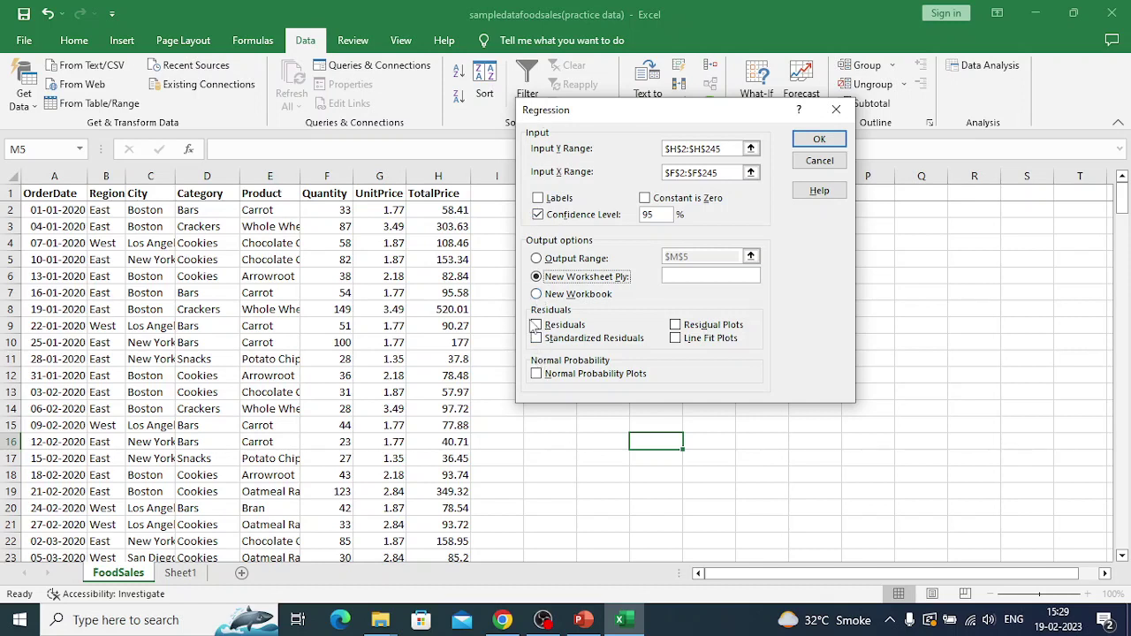
click(535, 325)
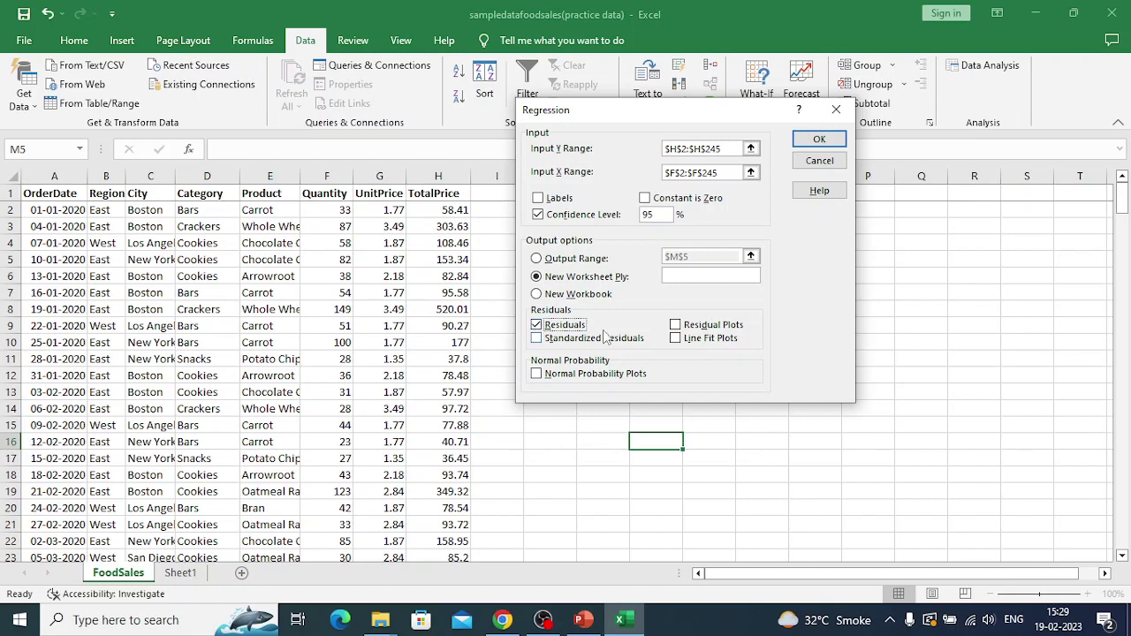
click(675, 326)
click(537, 339)
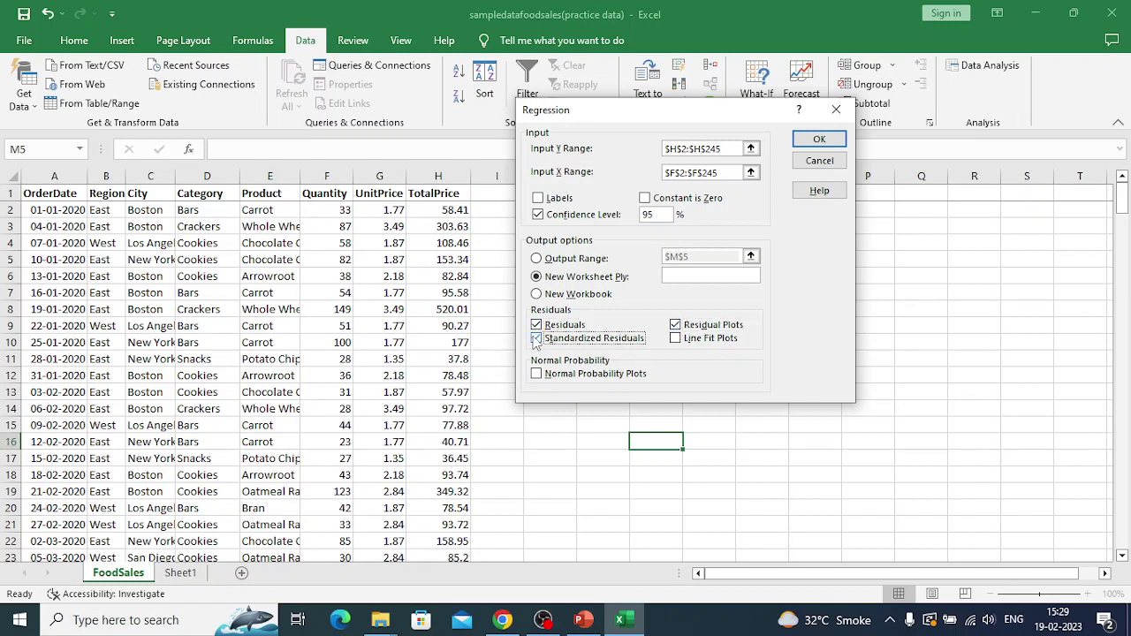
click(675, 340)
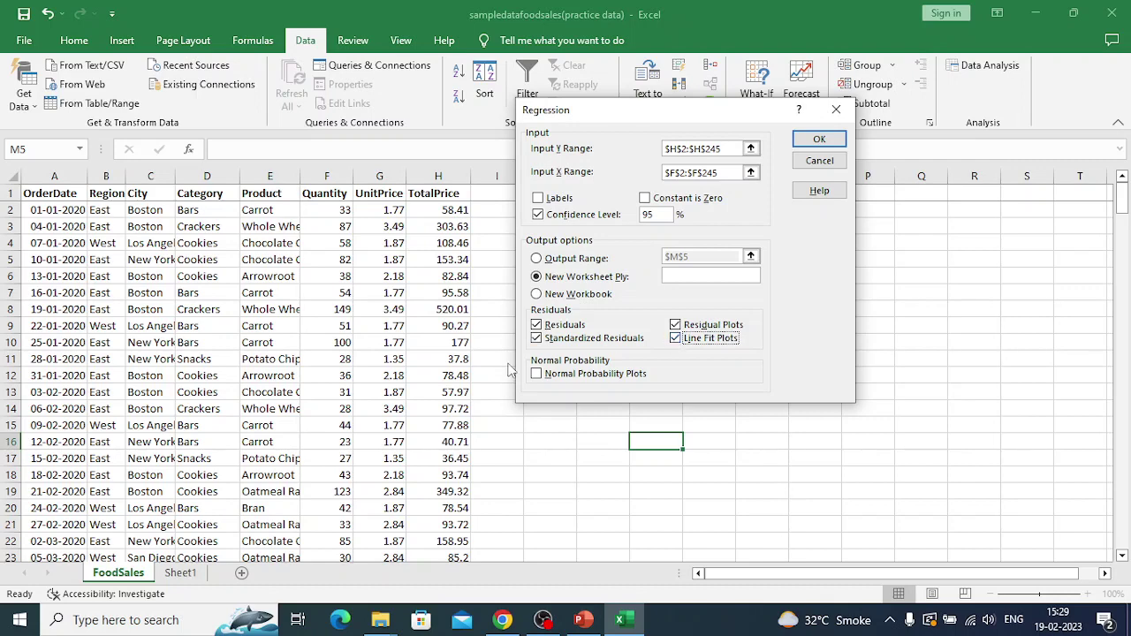
click(537, 374)
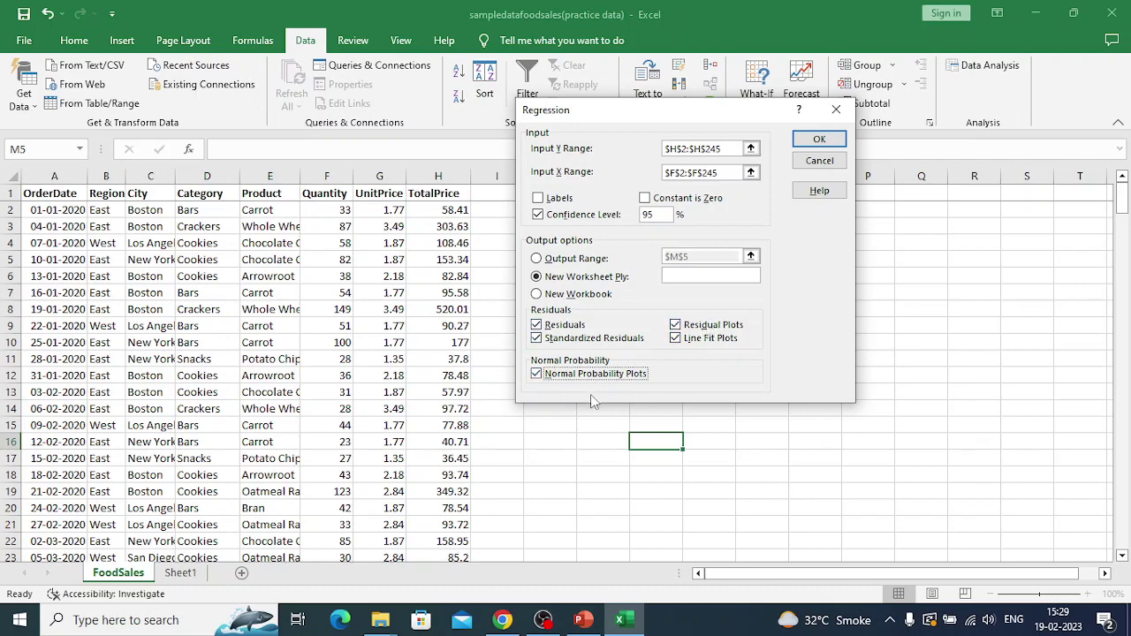
Step: Run the regression and widen column A of the output sheet to fit its labels
click(816, 142)
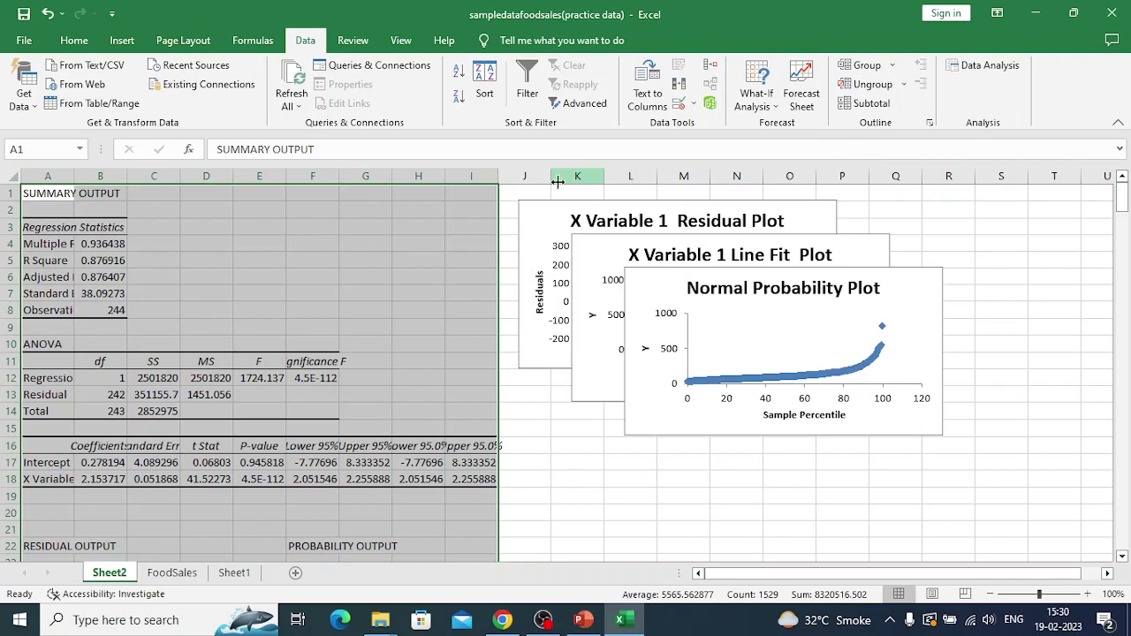
click(64, 196)
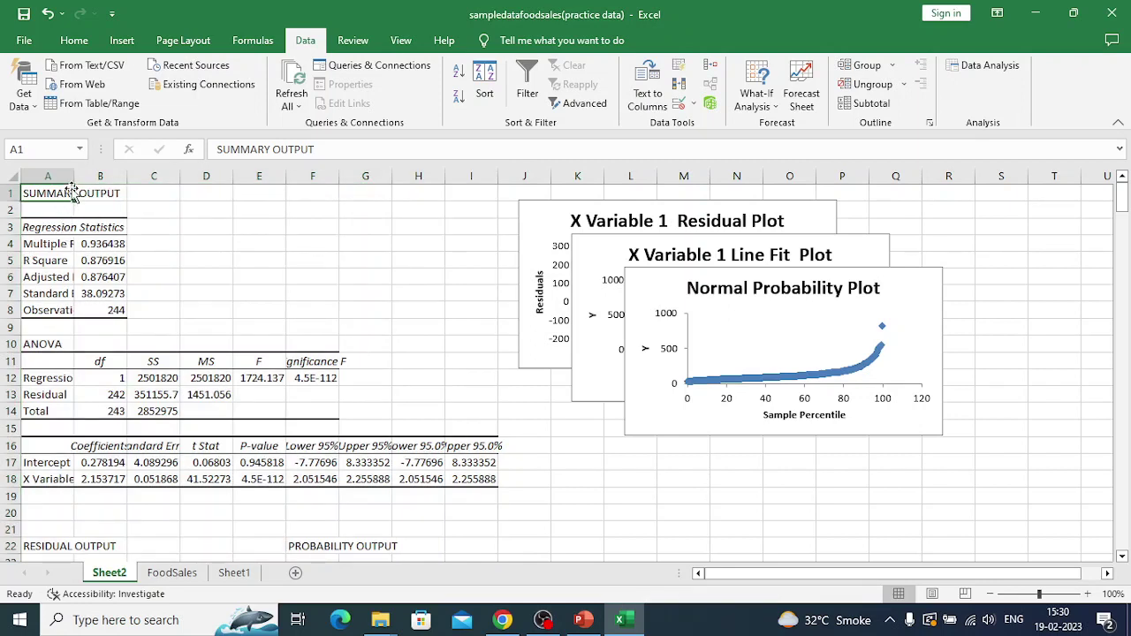
double_click(74, 179)
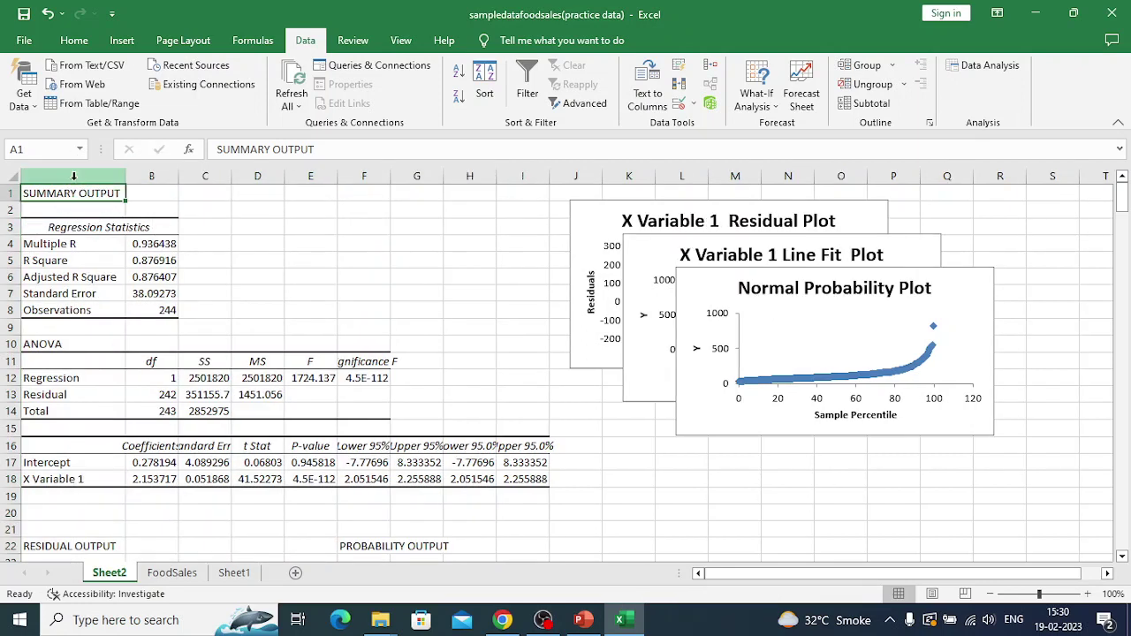
Step: Examine the Multiple R and R Square entries of the regression statistics and the ANOVA table
click(87, 246)
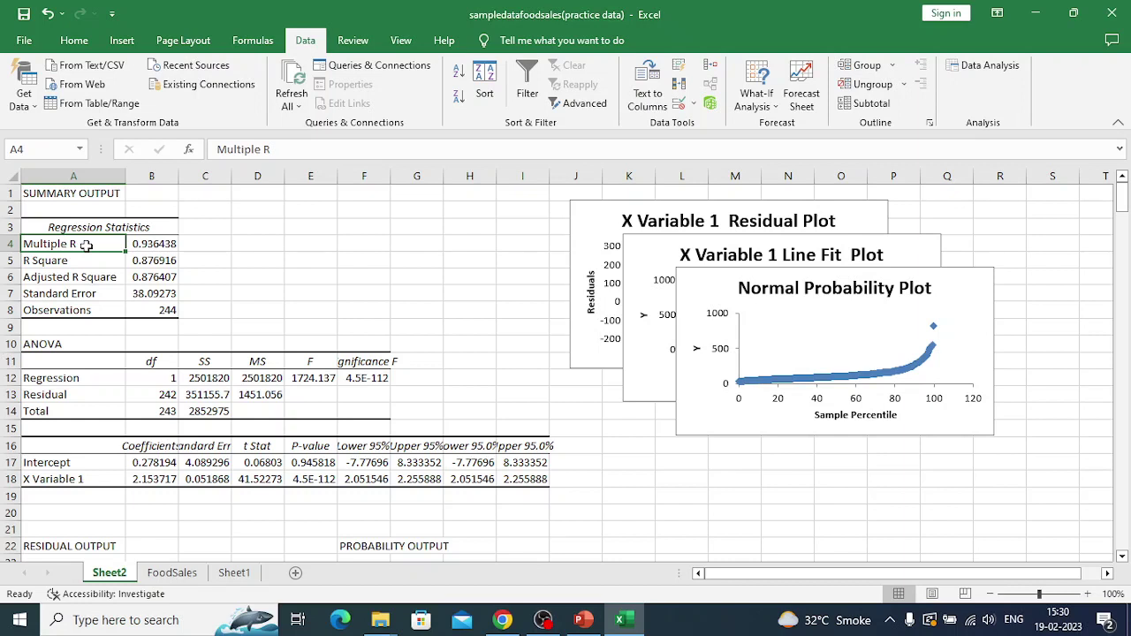
click(60, 262)
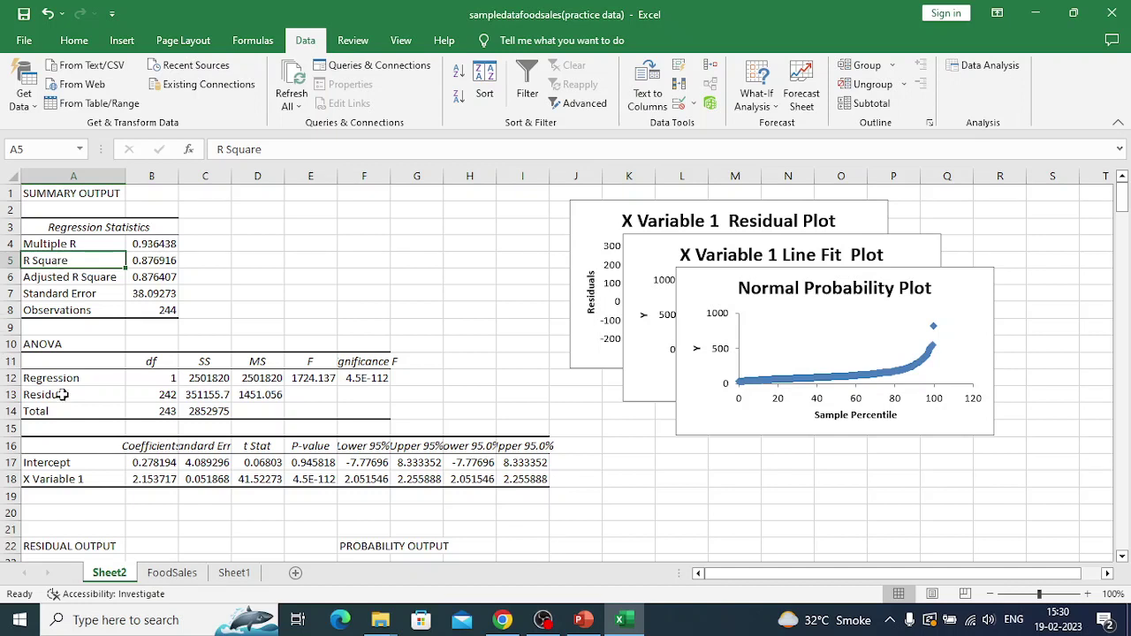
click(68, 342)
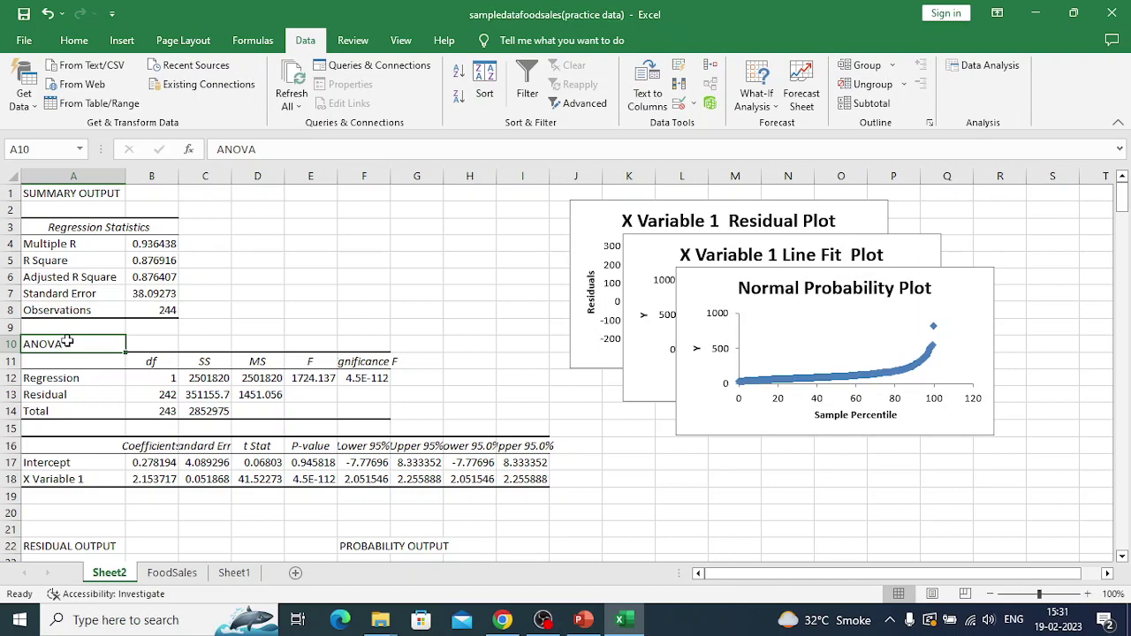
click(1122, 557)
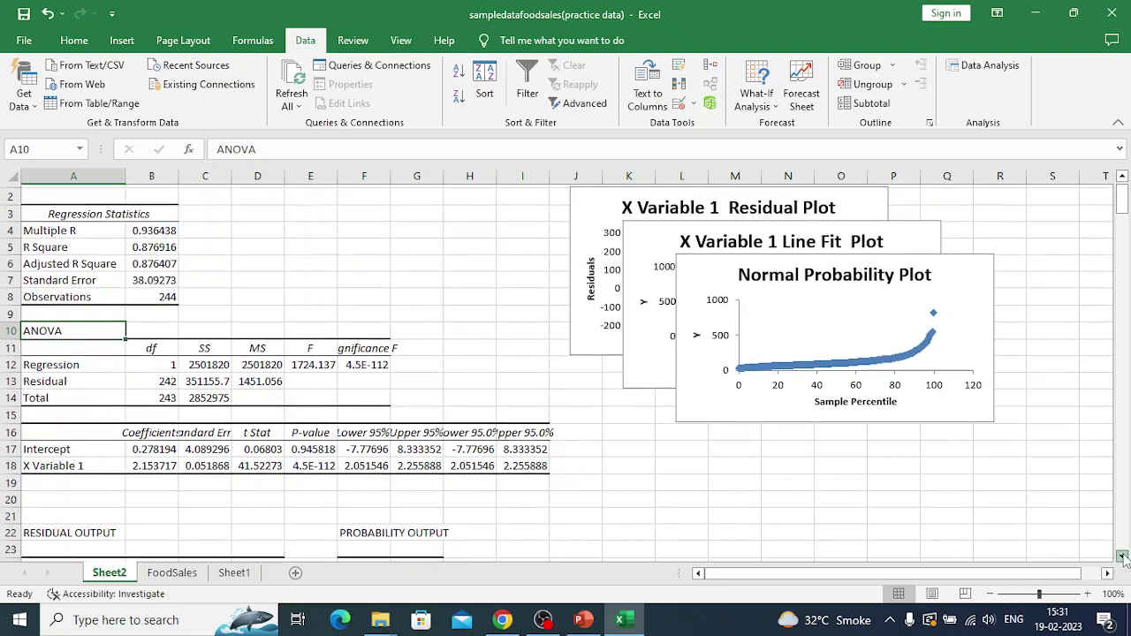
click(1122, 557)
click(1123, 557)
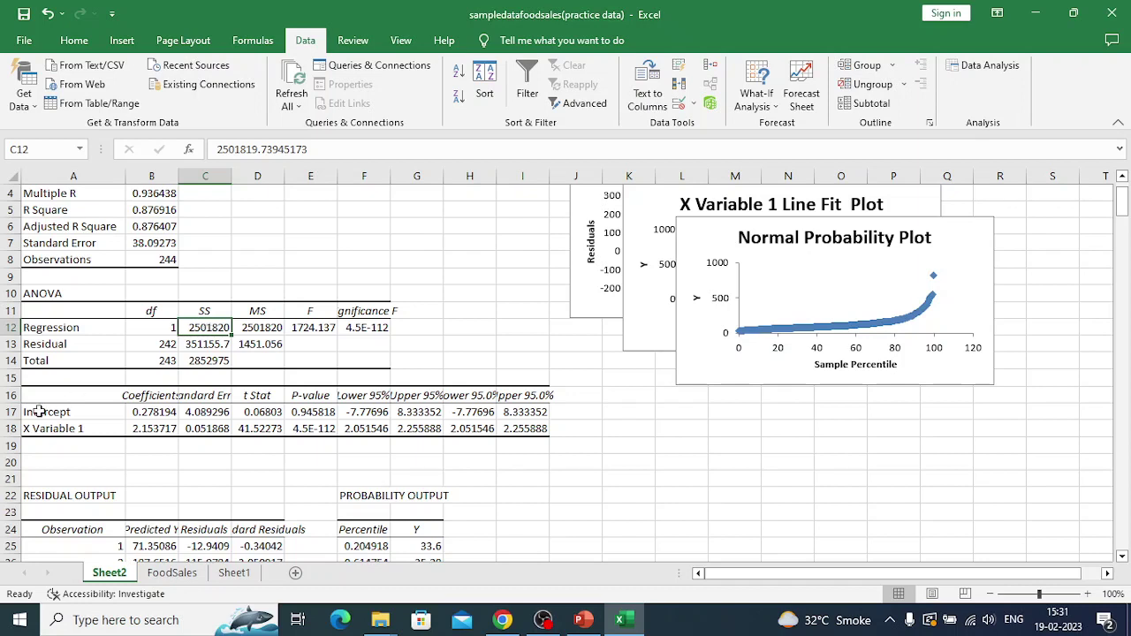
Step: Examine the coefficients table for Intercept and X Variable 1, covering coefficients, standard error, t Stat, P-value and the 95% bounds
click(79, 394)
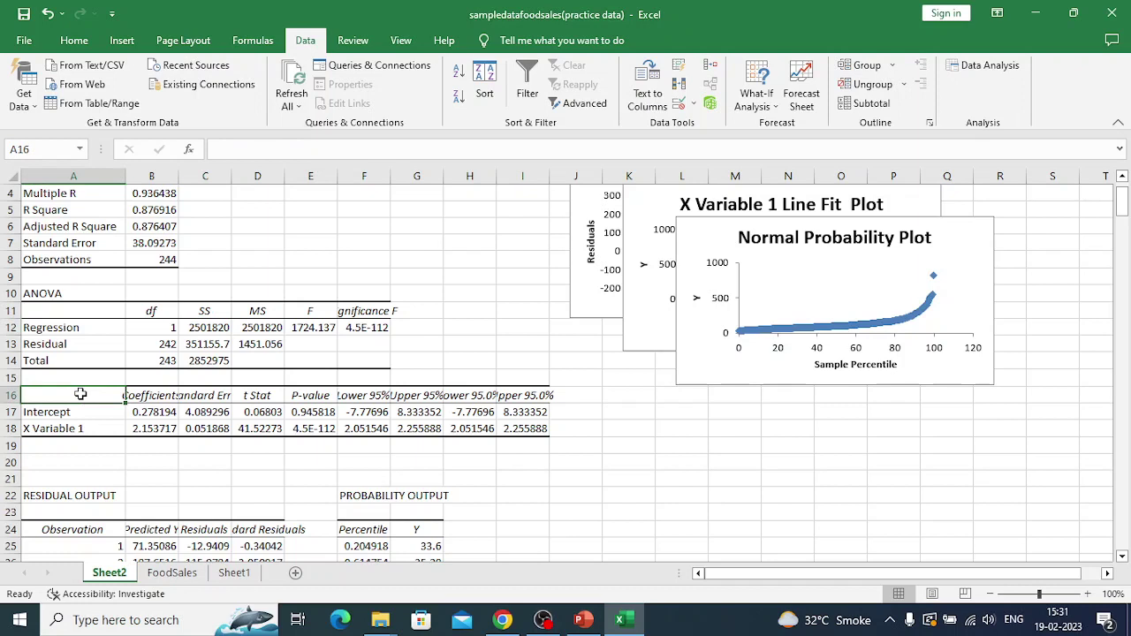
key(Down)
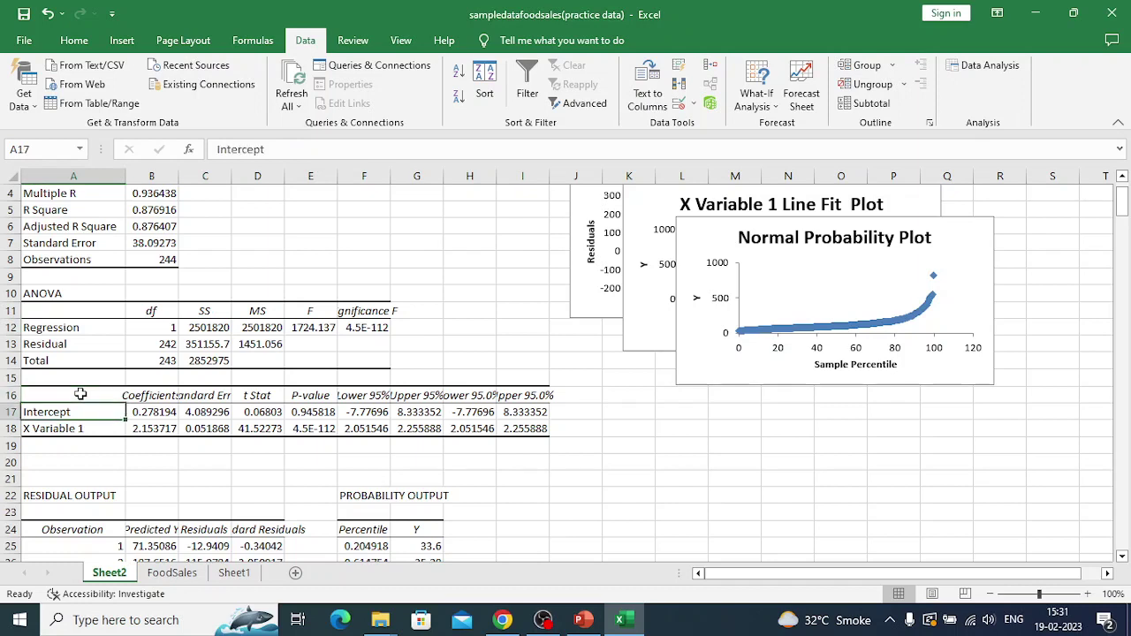
click(80, 429)
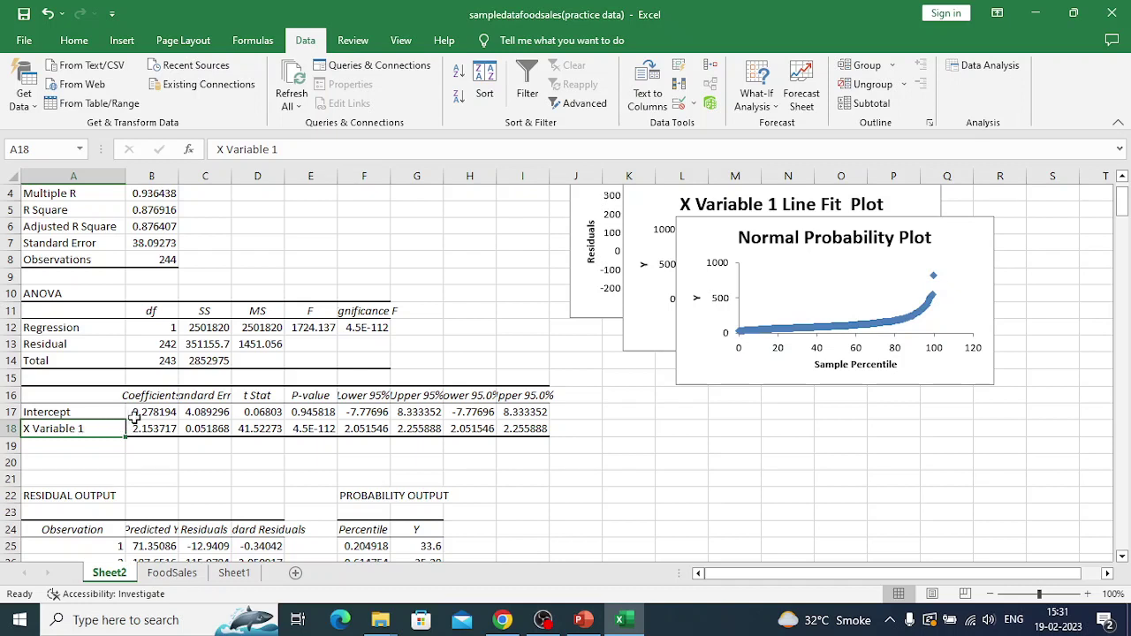
click(163, 414)
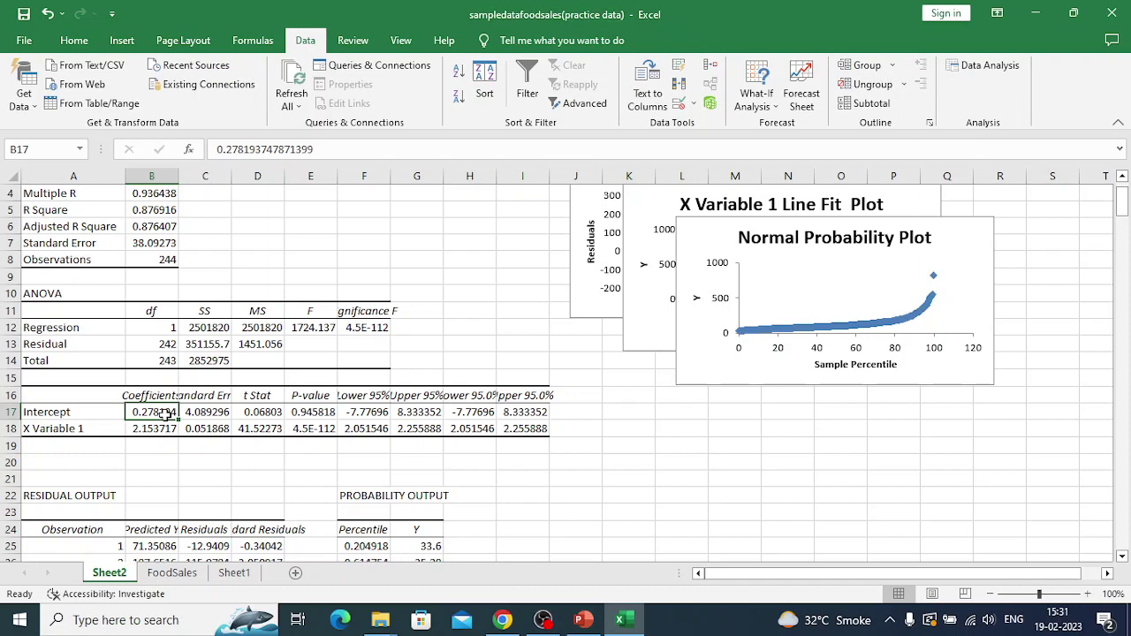
click(211, 413)
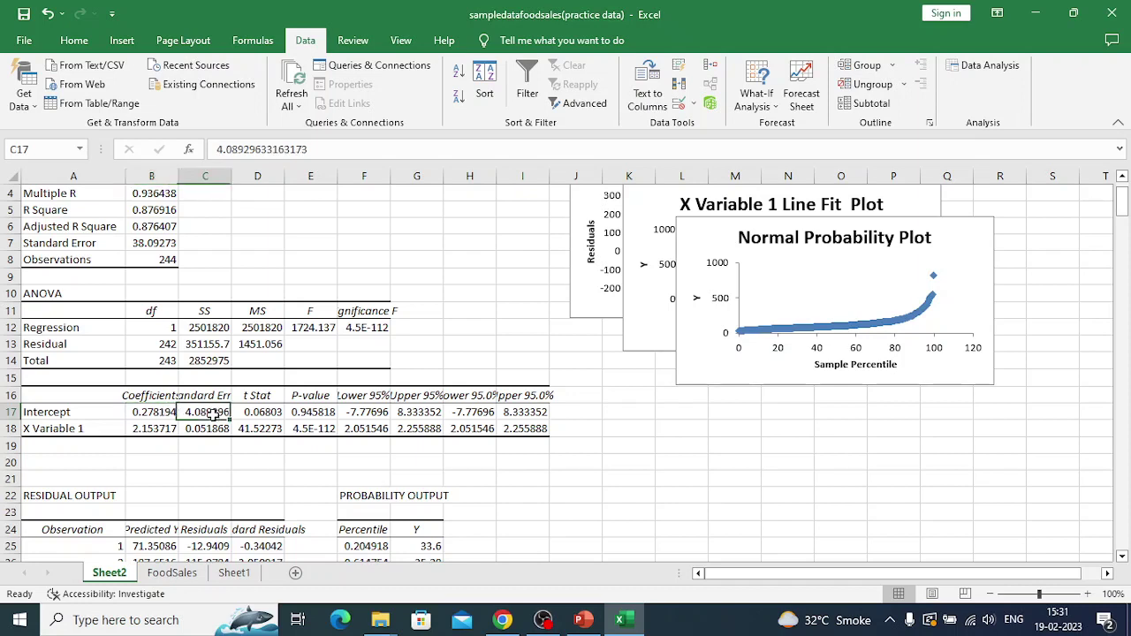
click(252, 414)
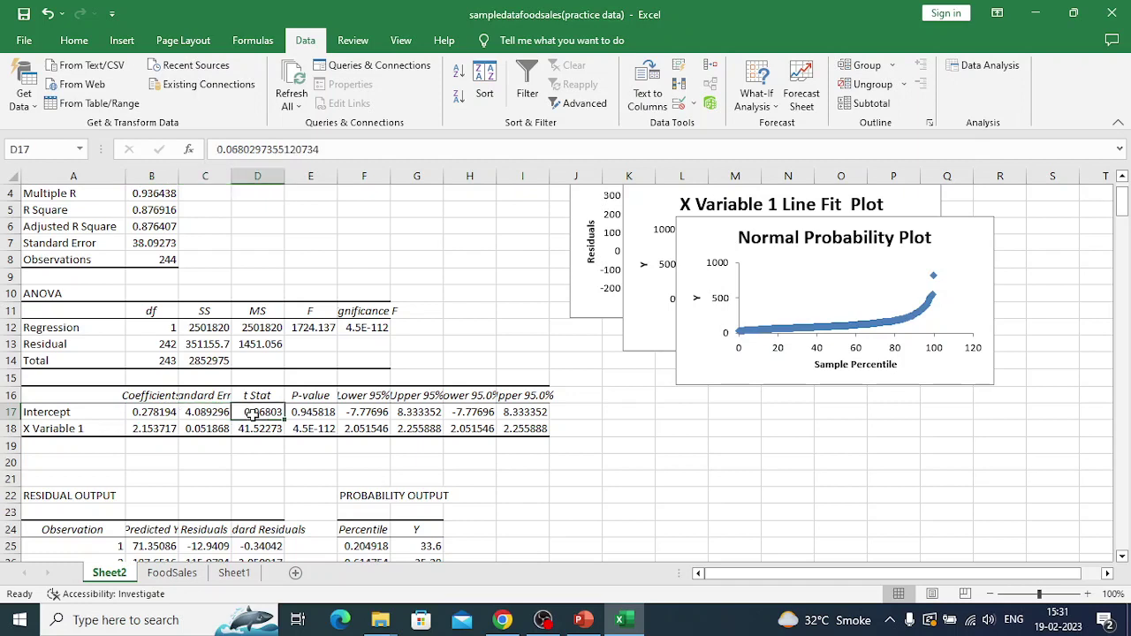
click(304, 413)
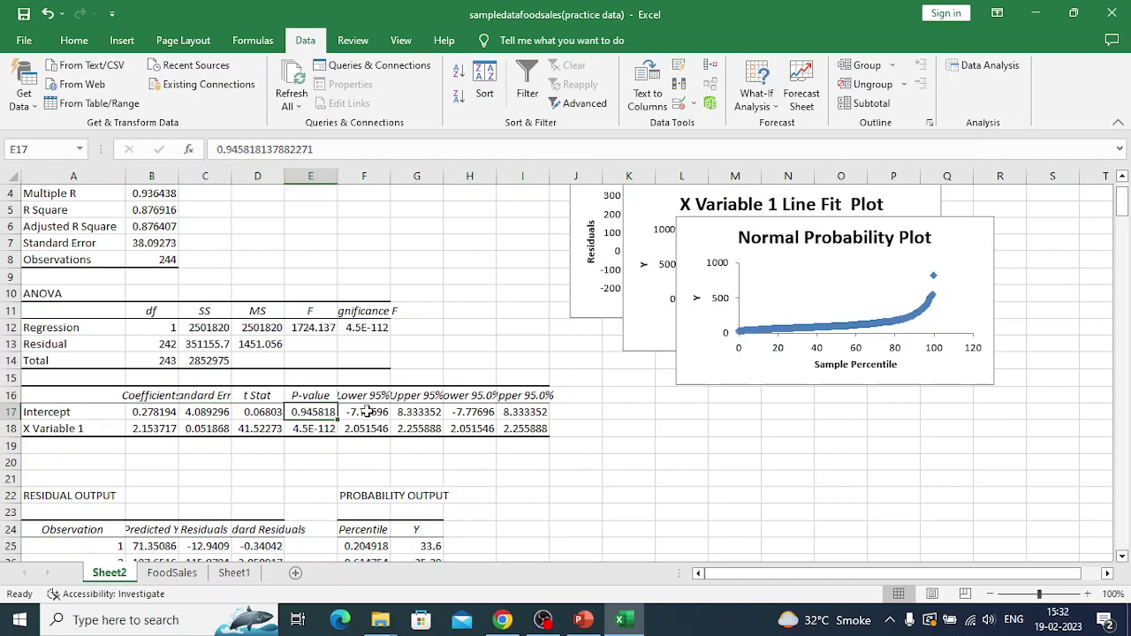
click(366, 412)
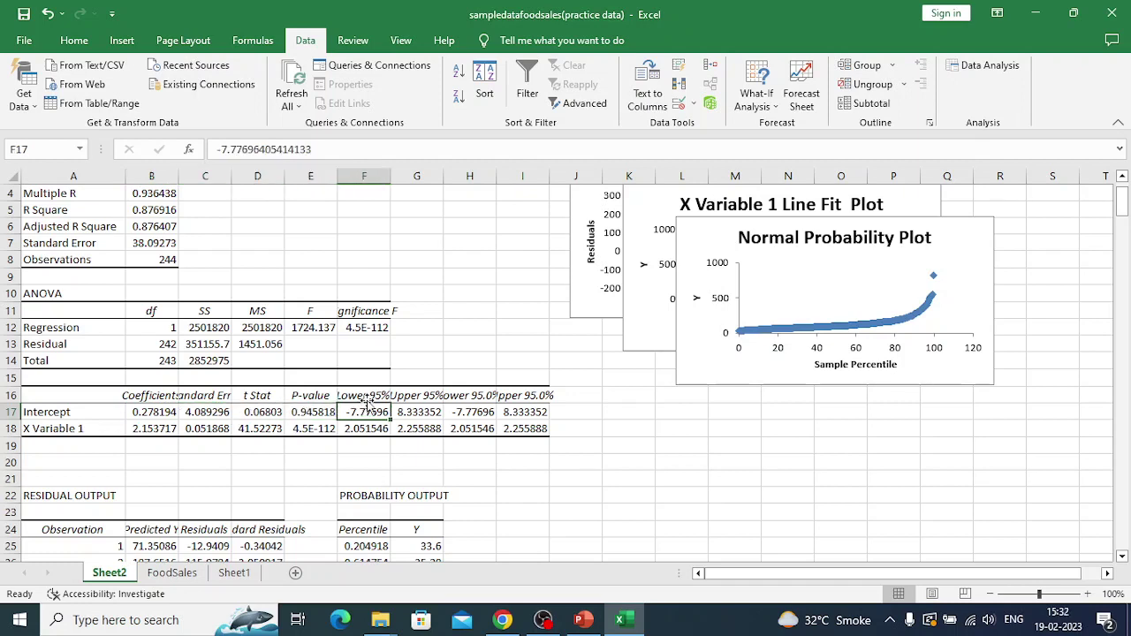
click(370, 397)
click(413, 399)
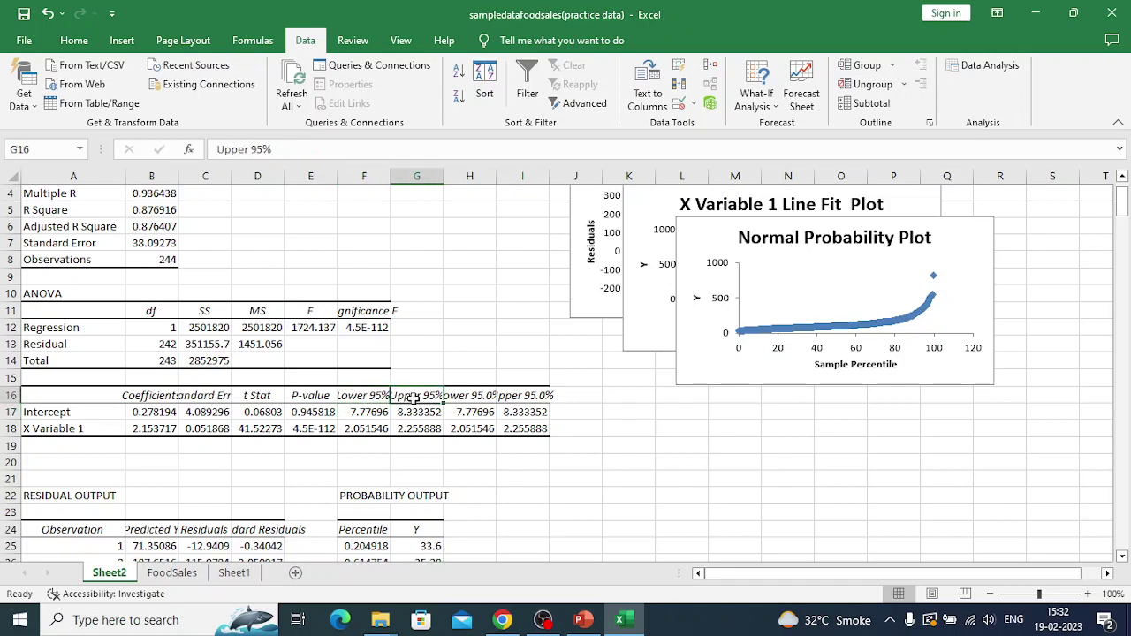
click(477, 398)
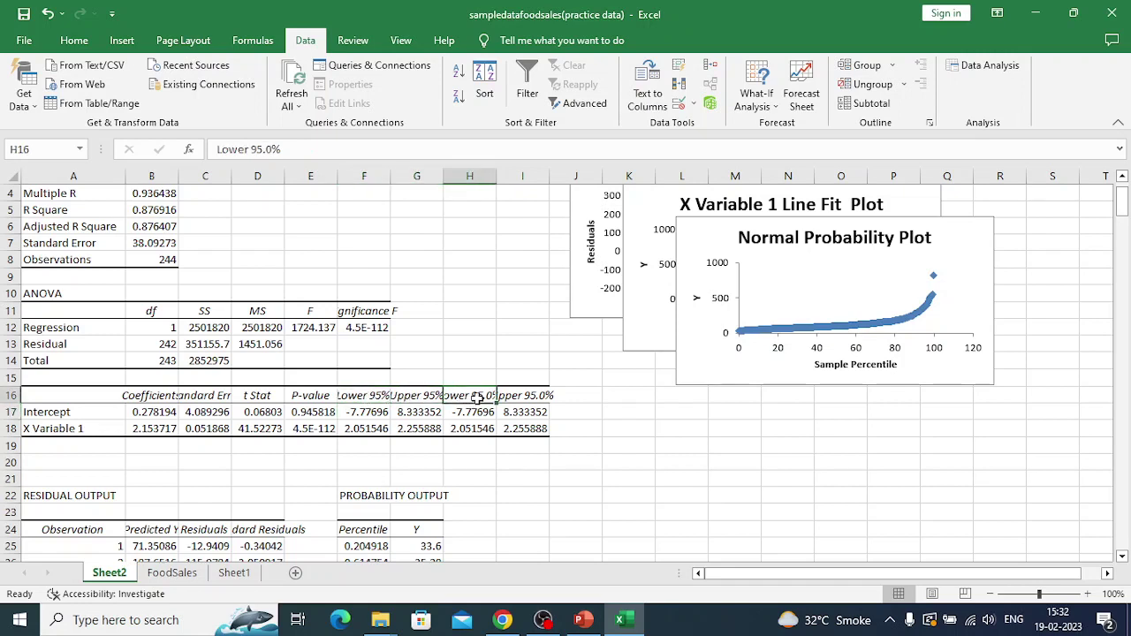
Step: Examine the residual output table's Predicted Y, Residuals and Standard Residuals columns, starting with the first observation
click(1122, 559)
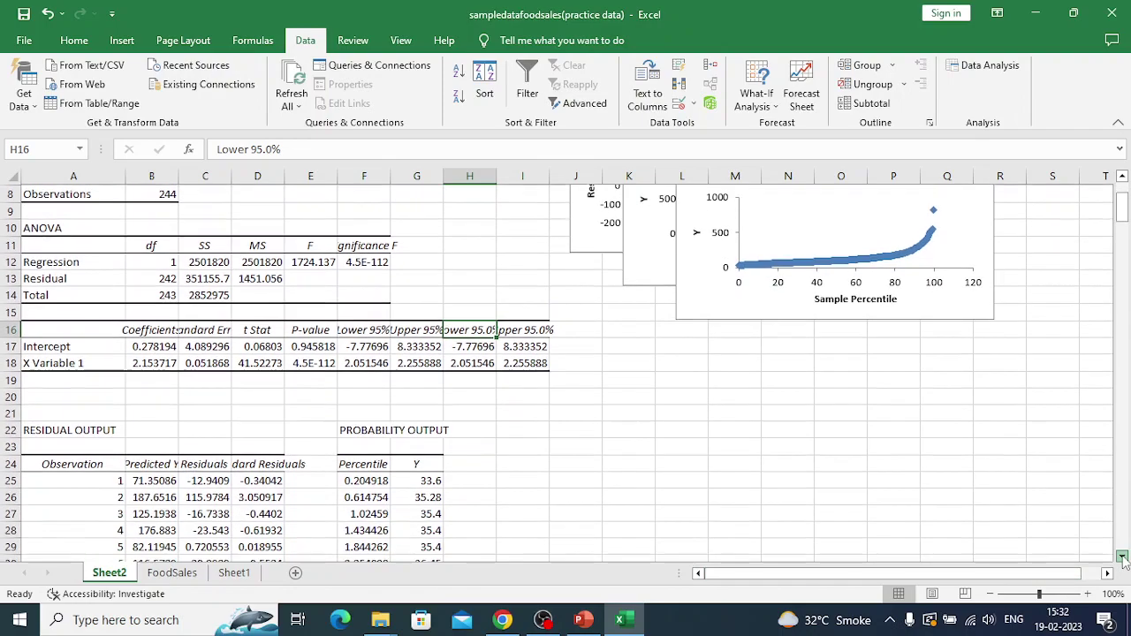
drag(1122, 559, 1123, 559)
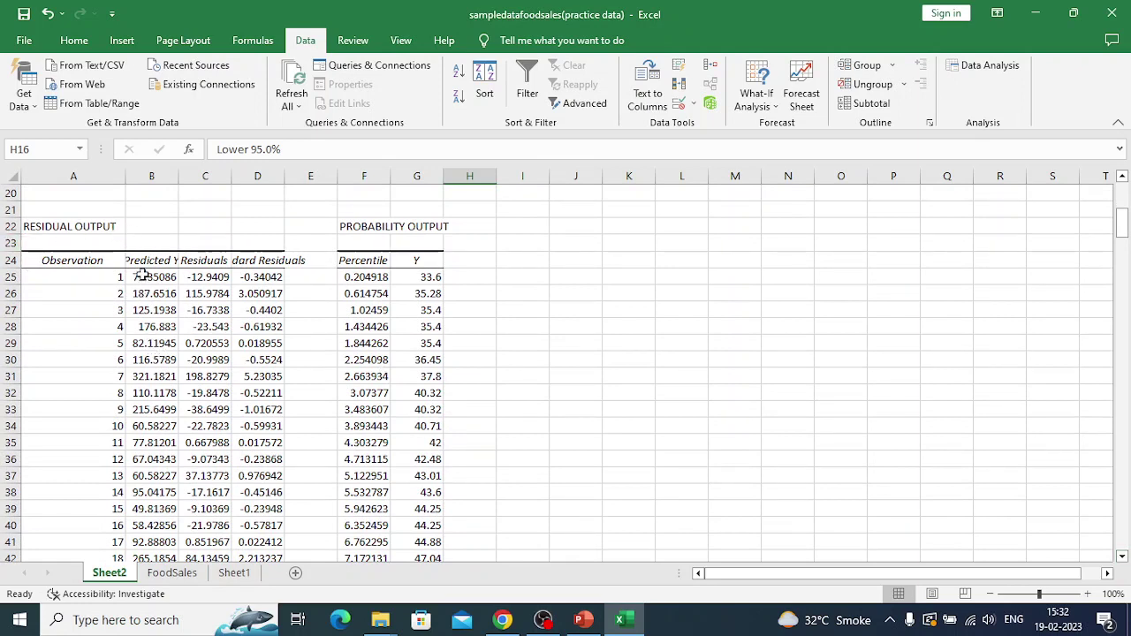
click(156, 260)
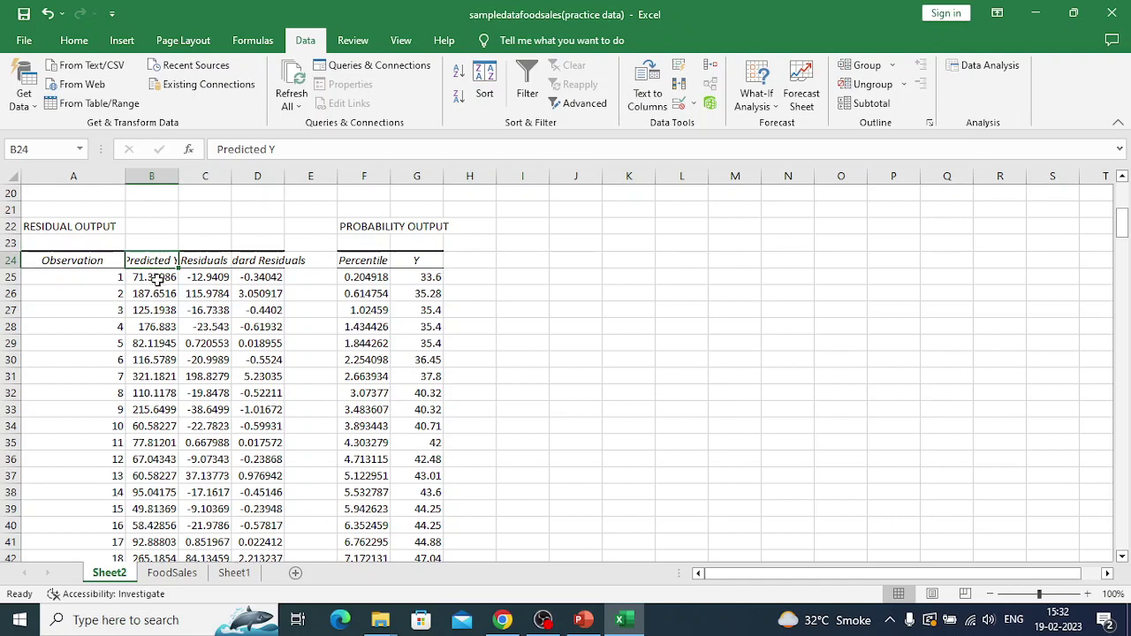
click(157, 280)
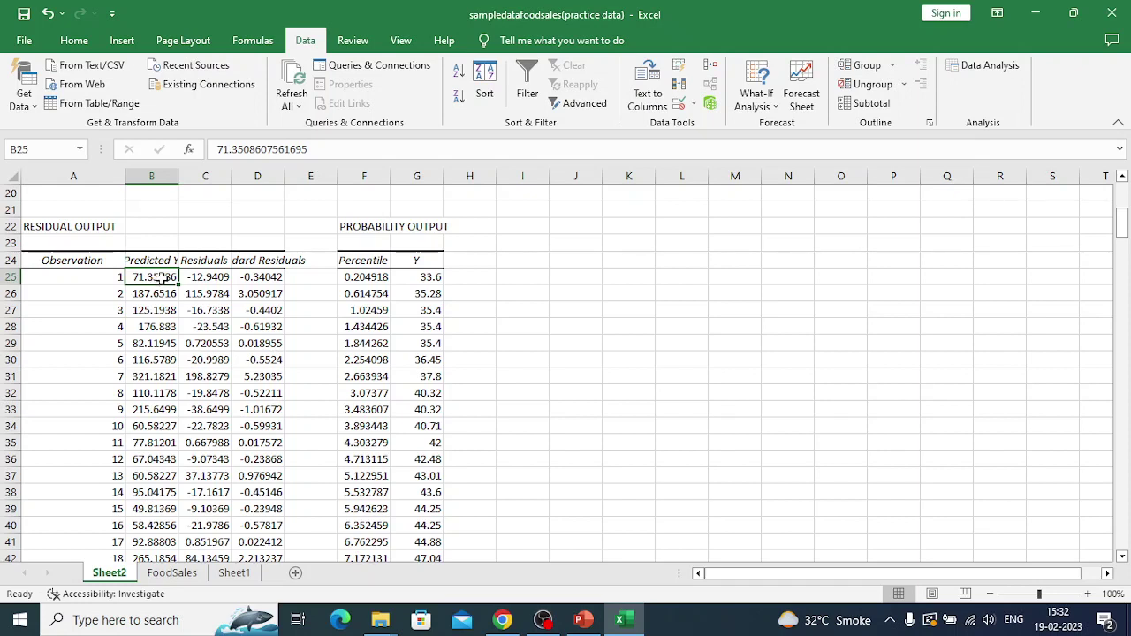
click(209, 275)
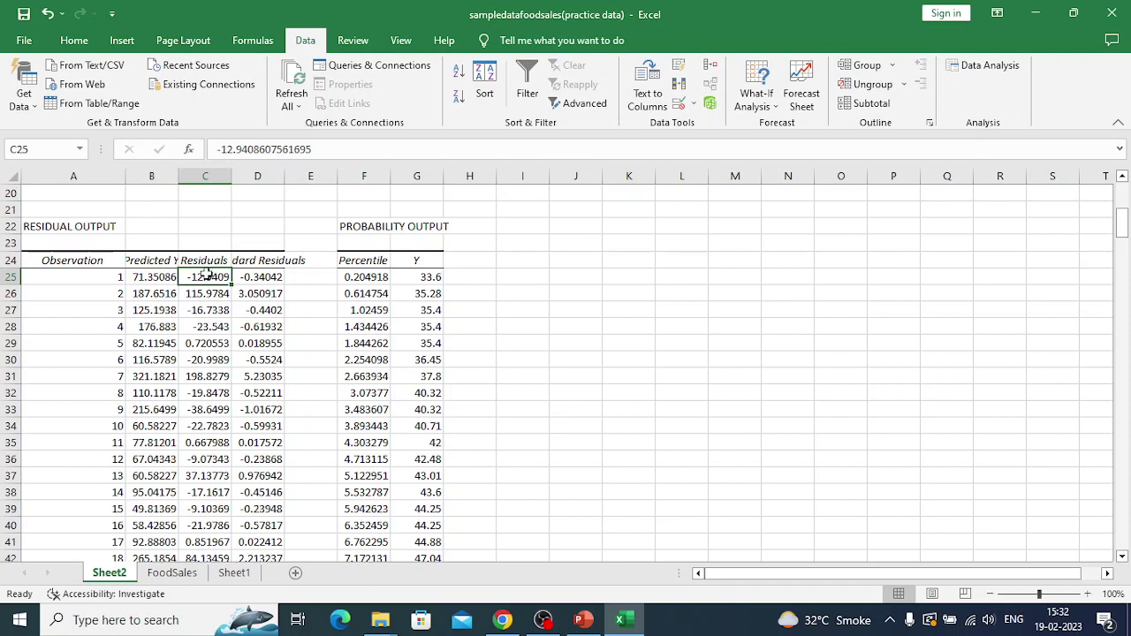
click(86, 280)
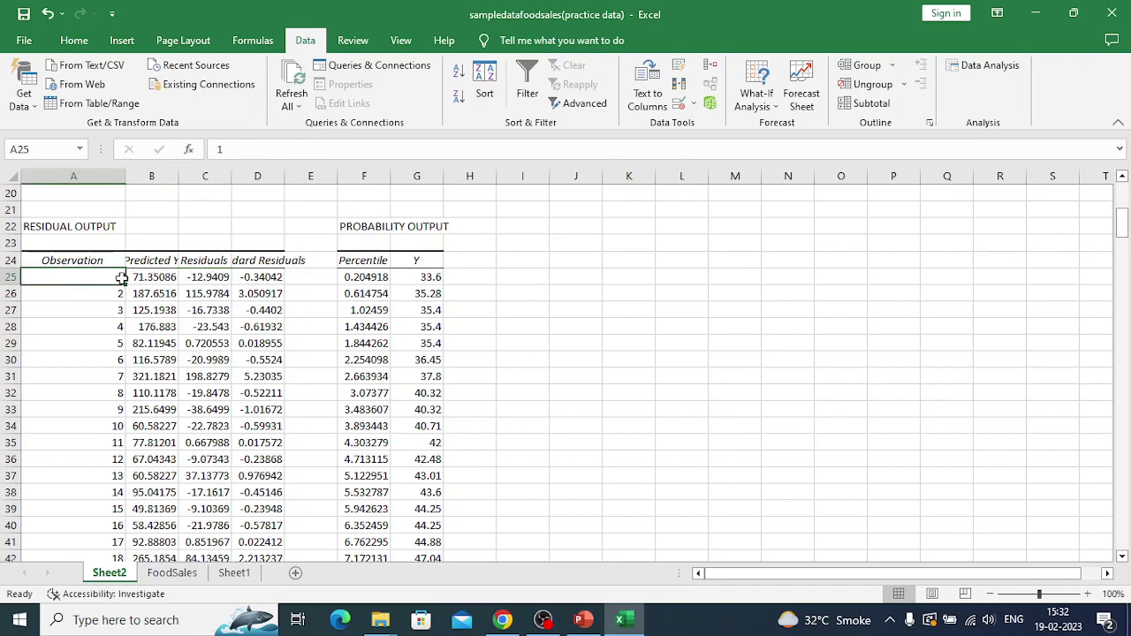
click(152, 278)
click(215, 263)
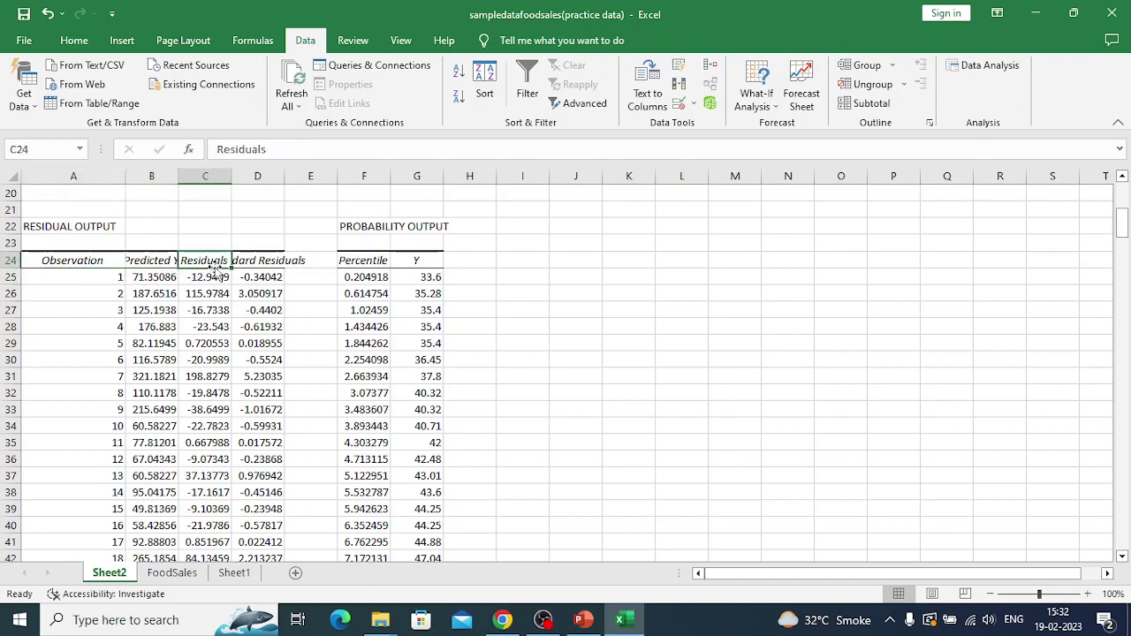
click(257, 261)
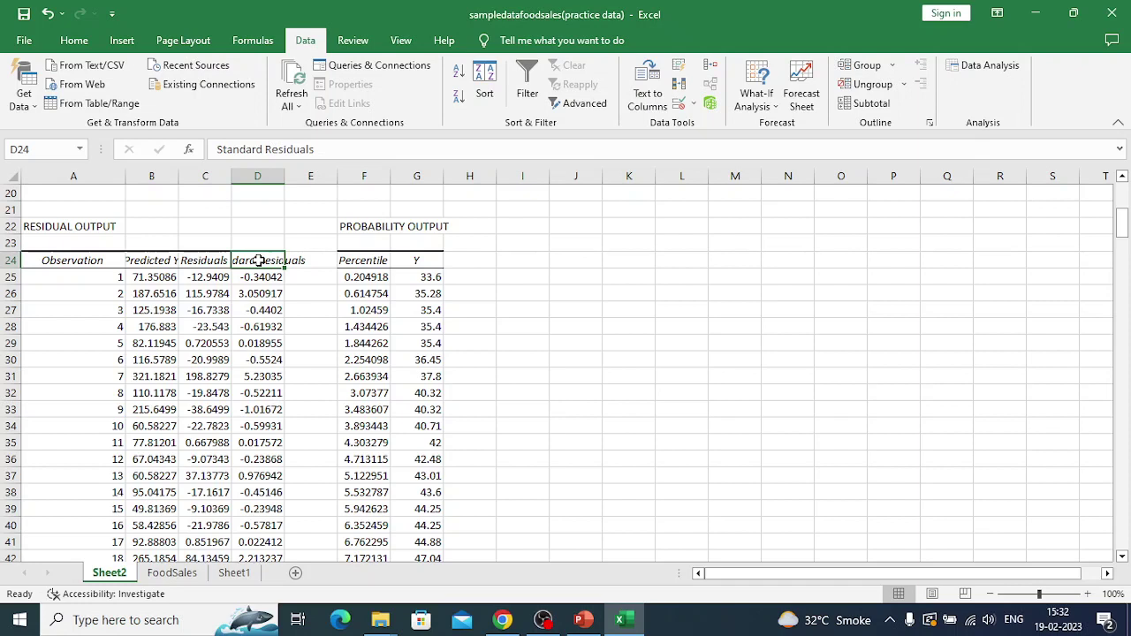
click(1122, 559)
click(1122, 559)
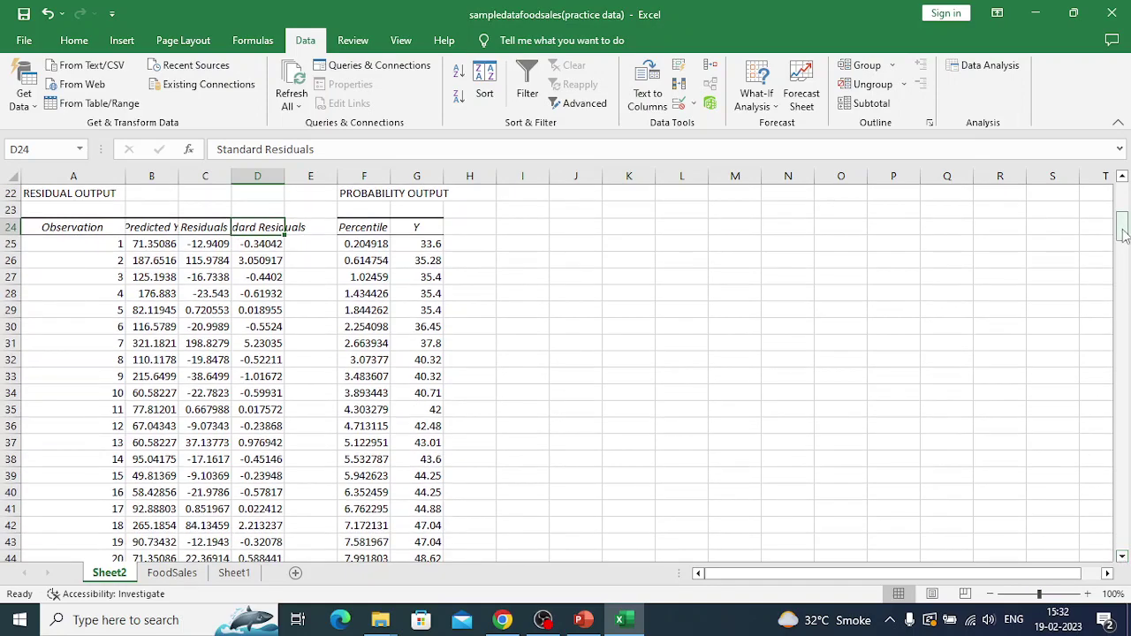
Step: Move the Normal Probability Plot well below the other two charts, with its top edge at about row 34
drag(1124, 236, 1124, 190)
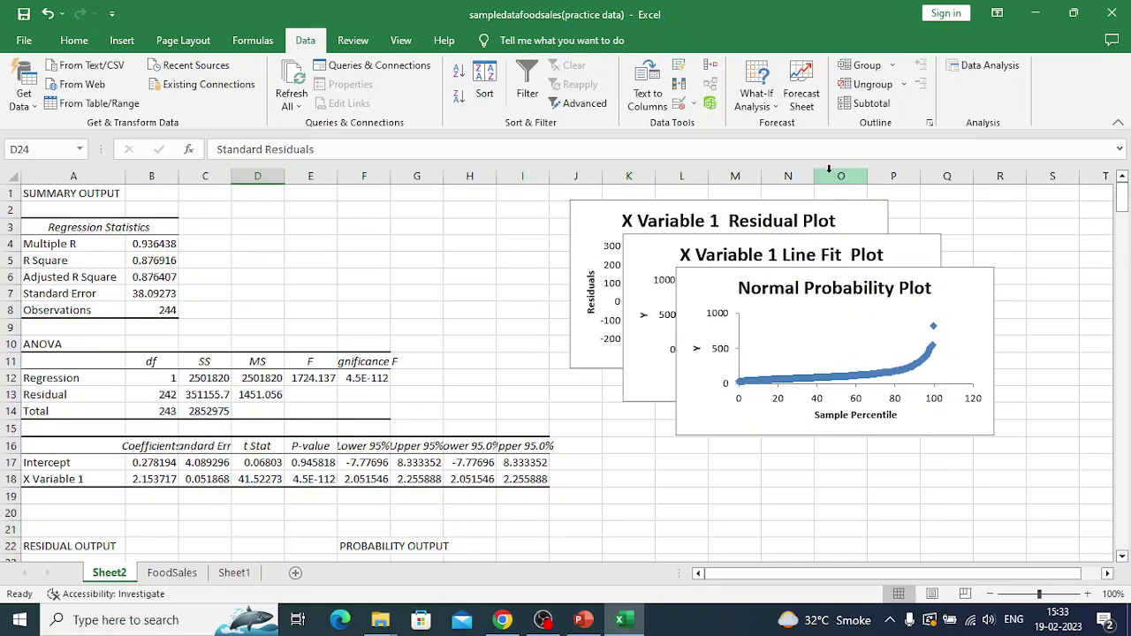
click(866, 220)
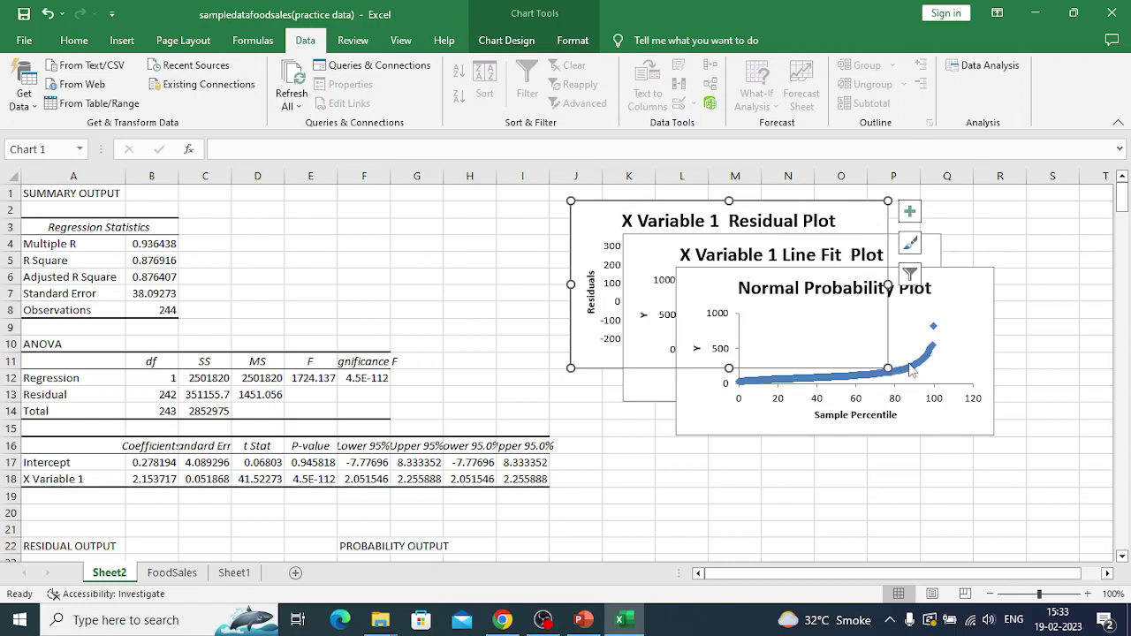
click(974, 299)
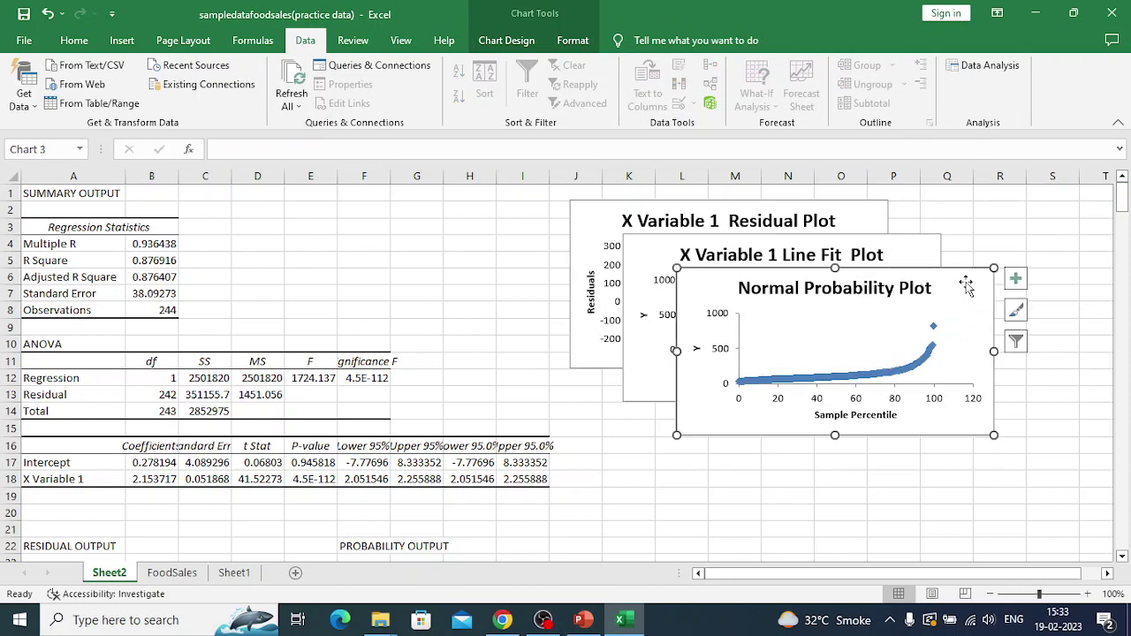
drag(972, 281, 979, 539)
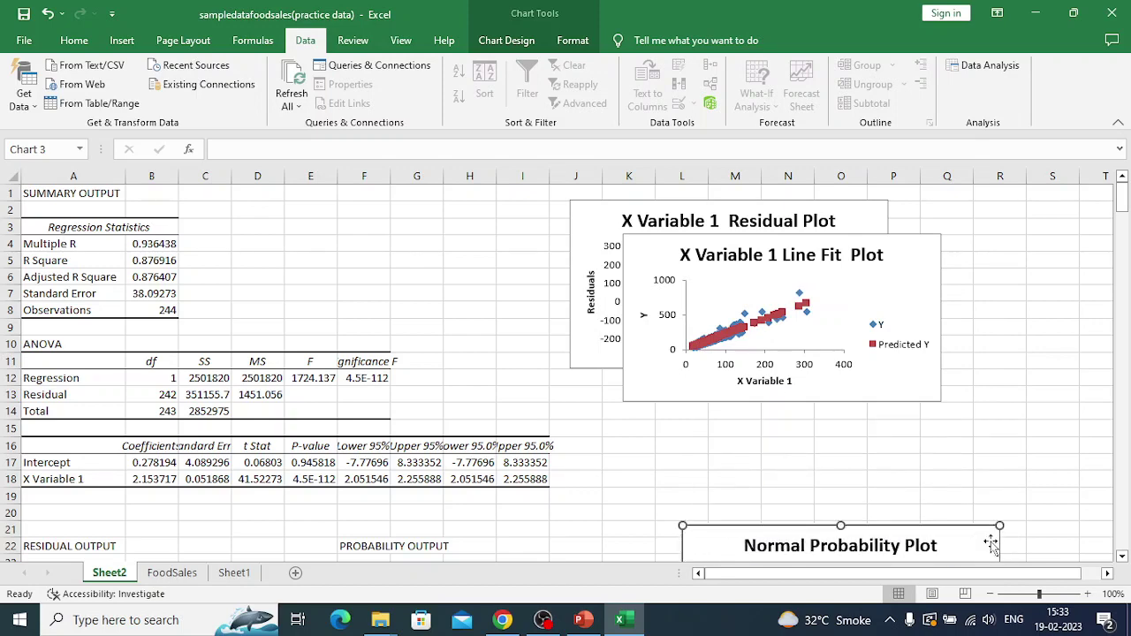
click(1121, 557)
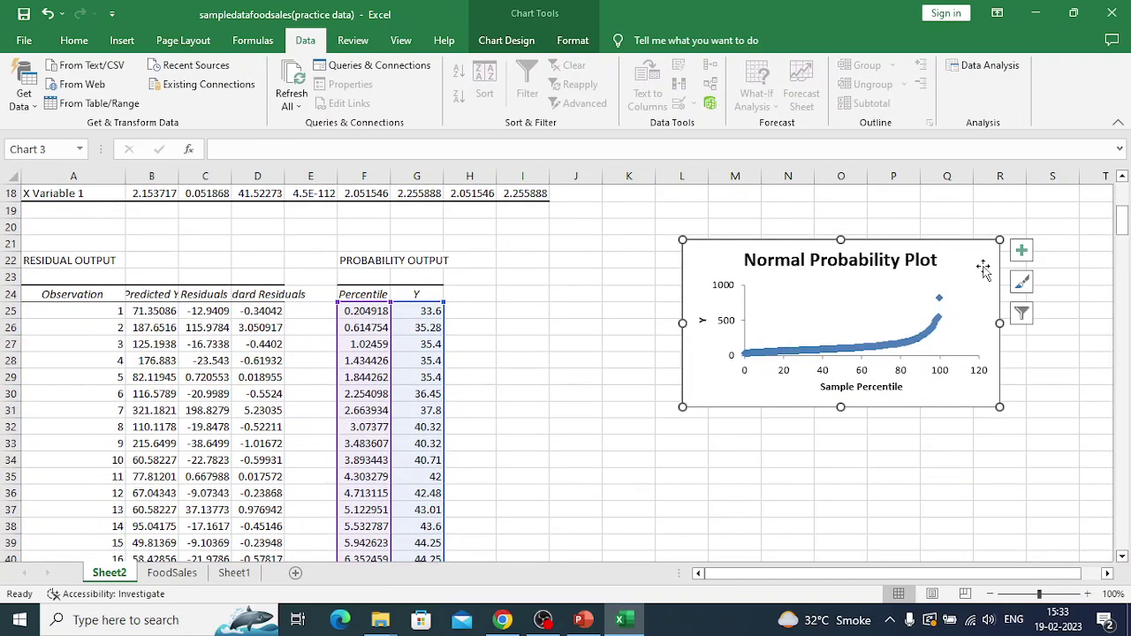
drag(983, 267, 942, 492)
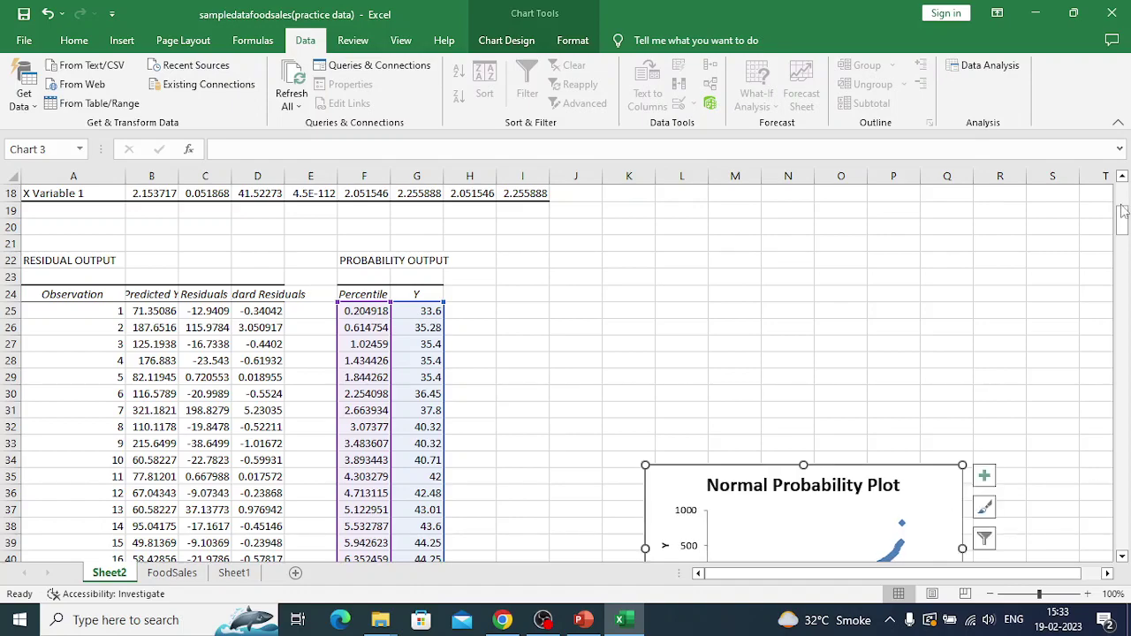
drag(1121, 180, 1122, 182)
click(888, 261)
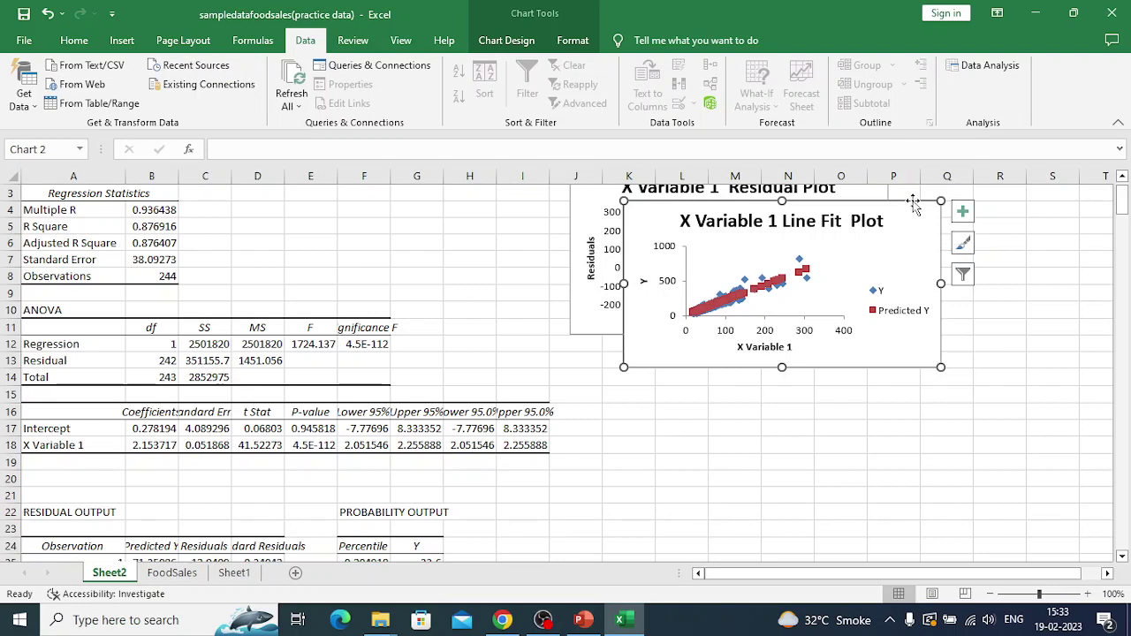
drag(915, 204, 917, 216)
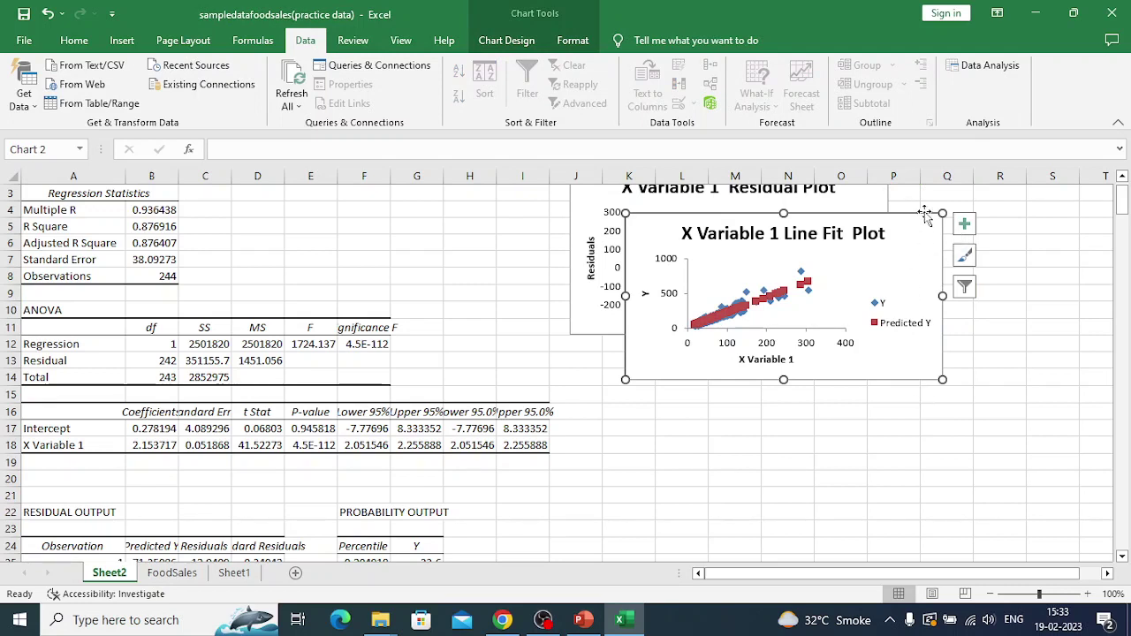
click(844, 194)
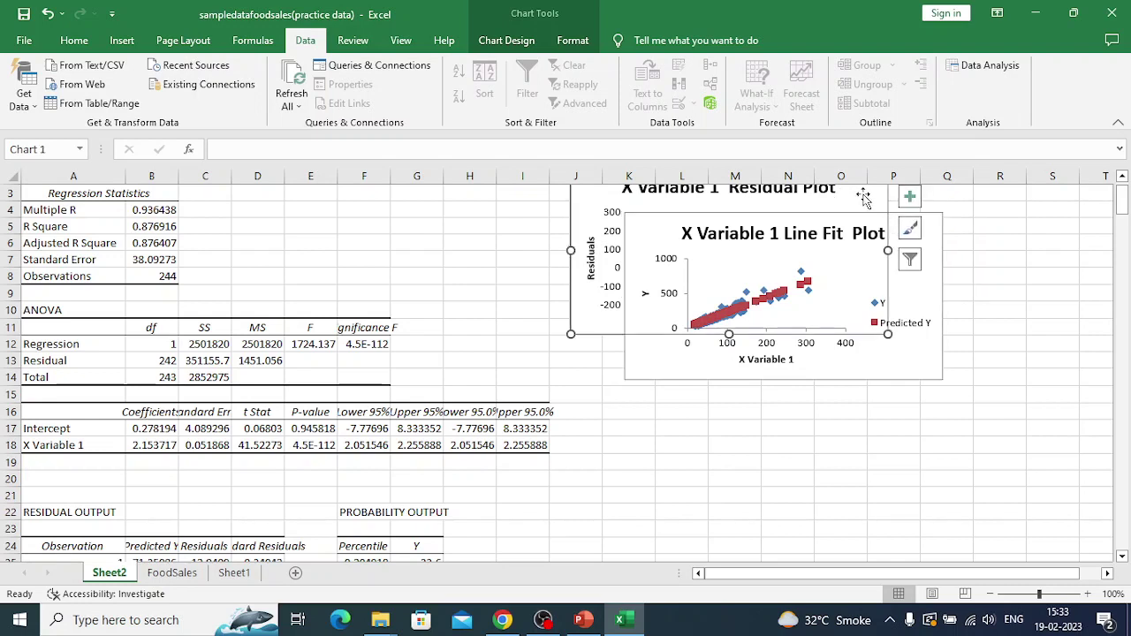
double_click(590, 310)
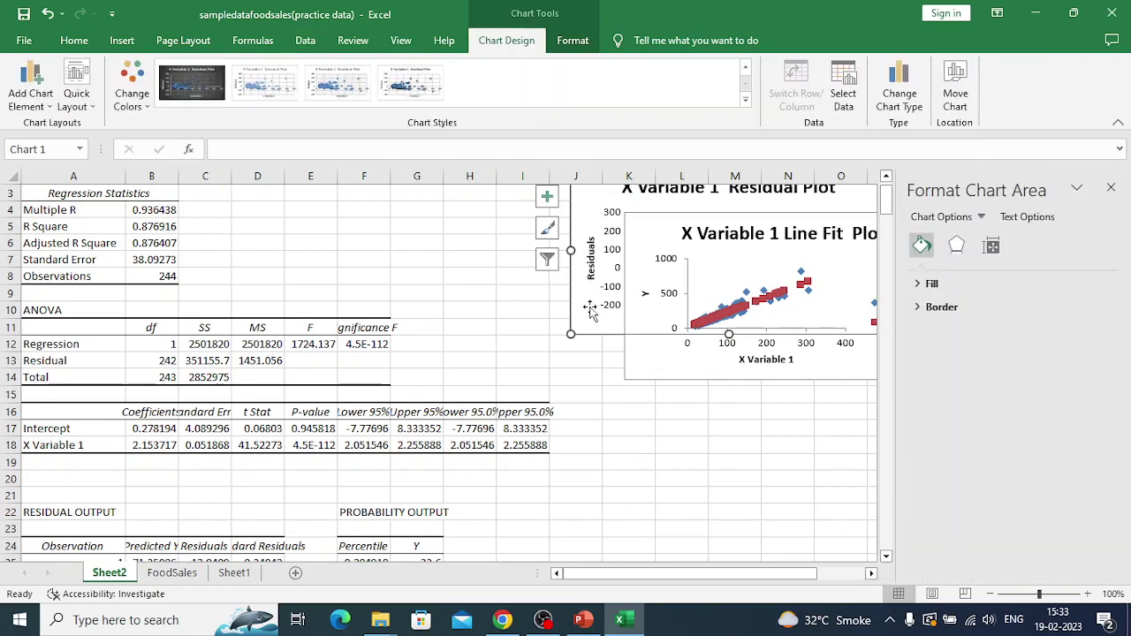
click(1111, 190)
Step: Move the X Variable 1 Line Fit Plot below the residual plot, with its top edge at about row 16
click(925, 313)
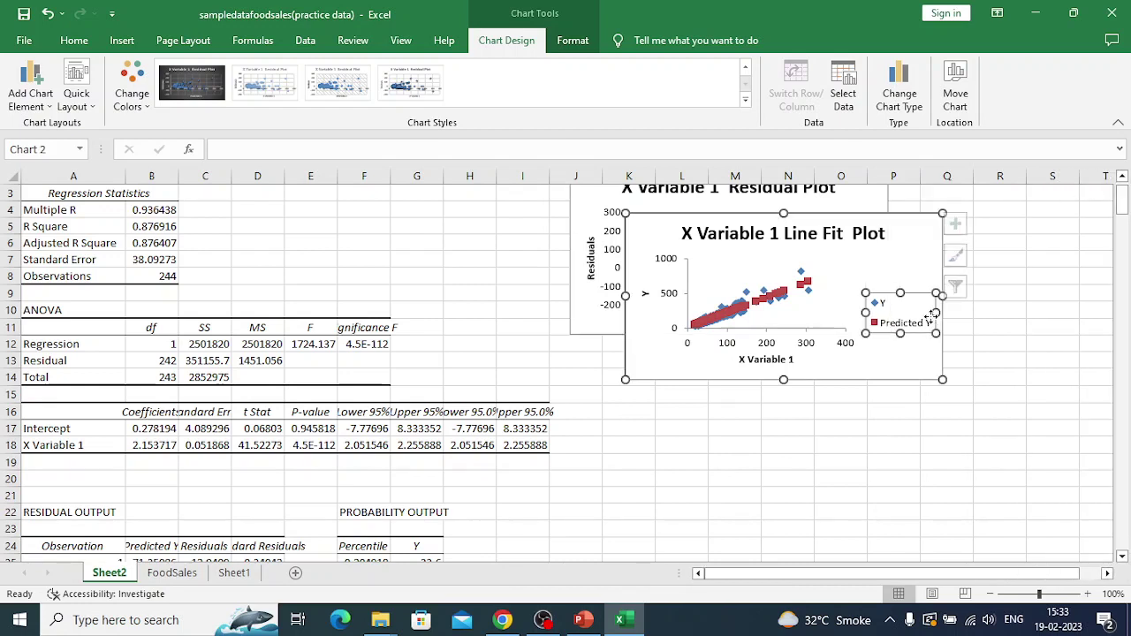
click(925, 239)
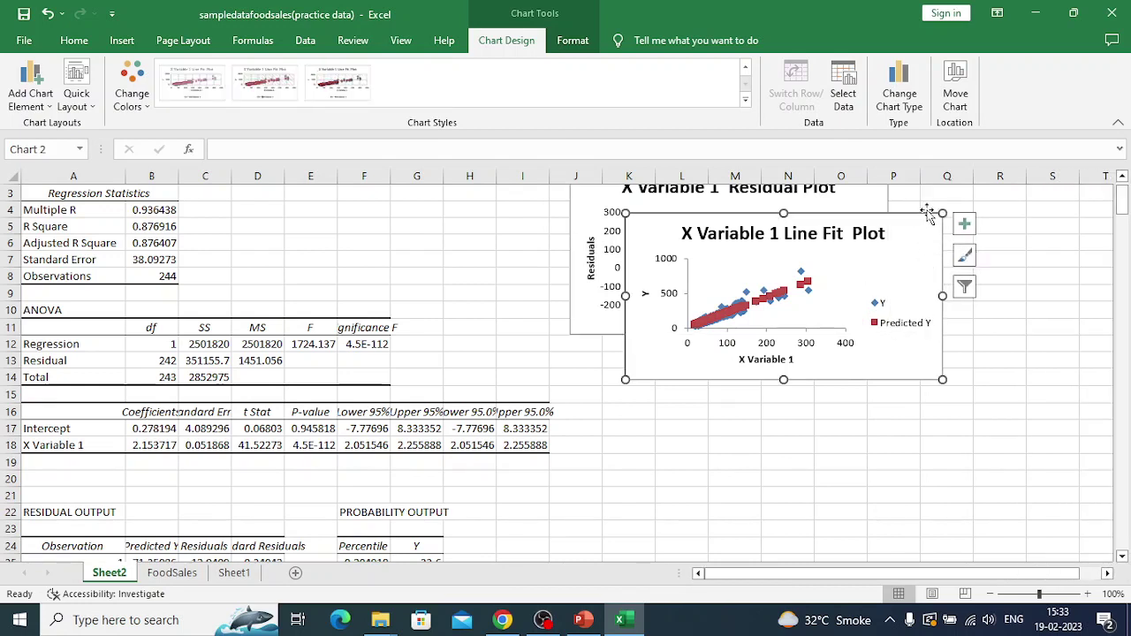
drag(942, 213, 948, 413)
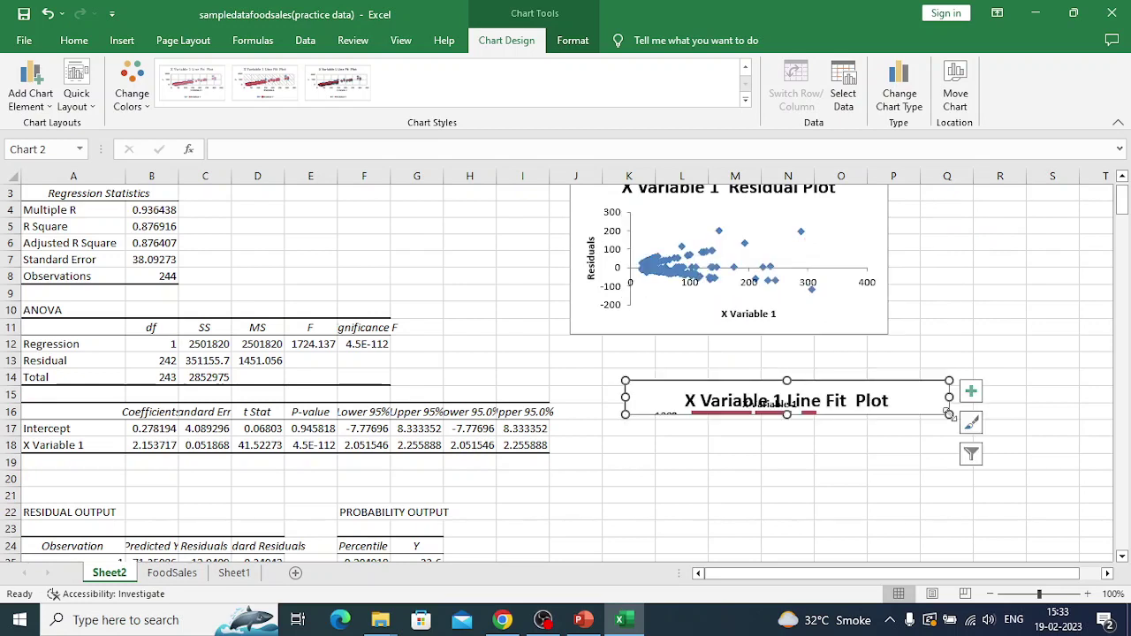
key(ctrl+z)
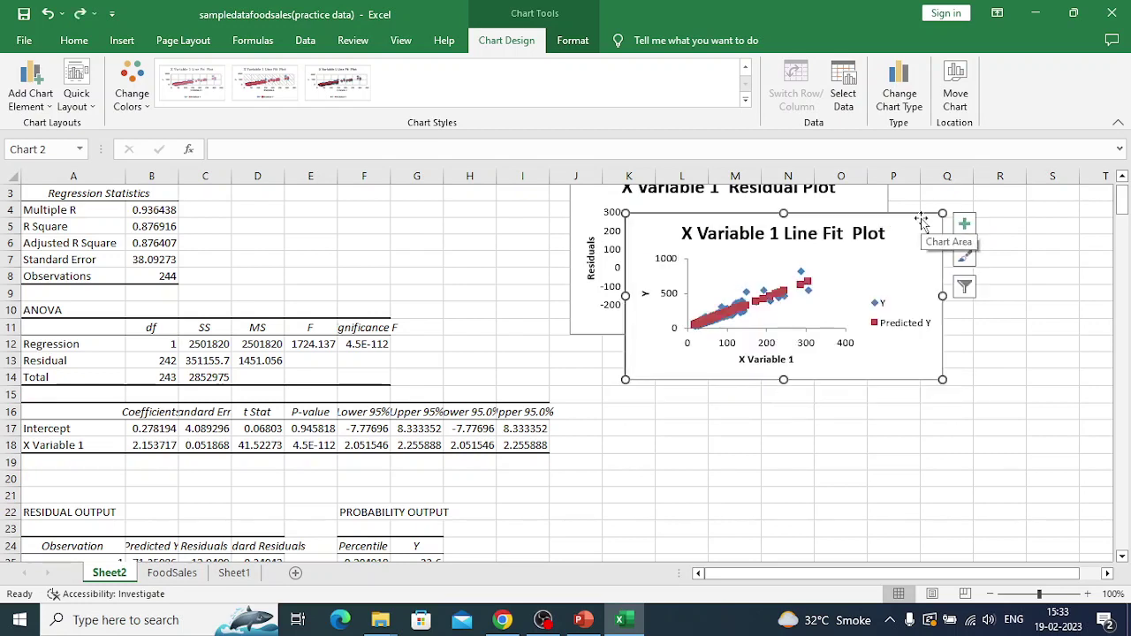
drag(921, 221, 981, 417)
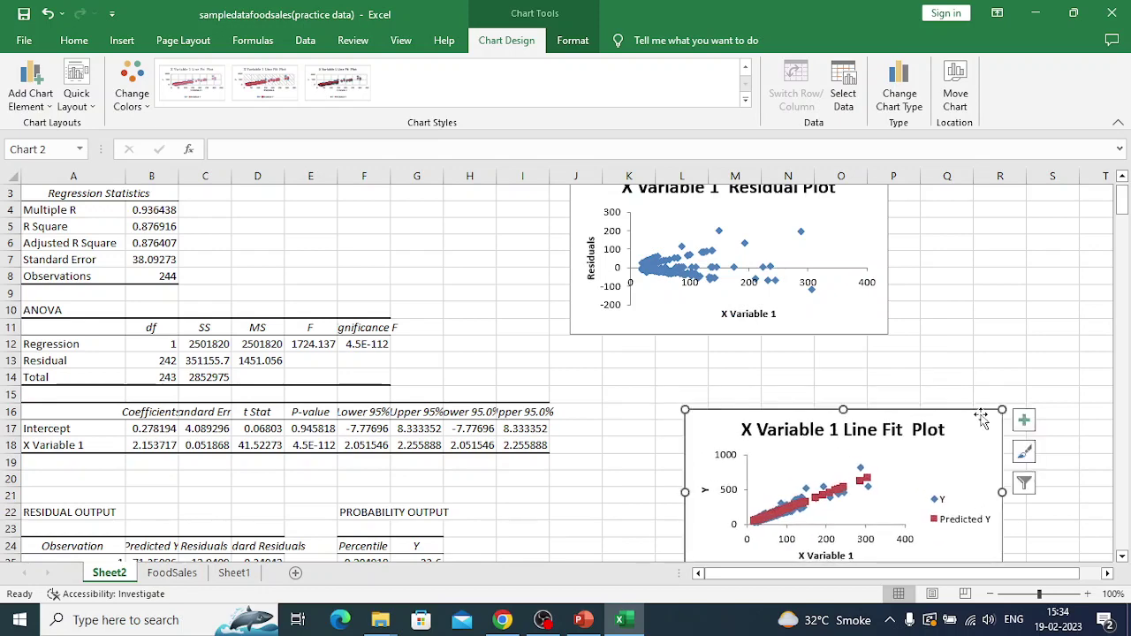
Step: Examine the X Variable 1 Residual Plot and the X Variable 1 Line Fit Plot
click(848, 231)
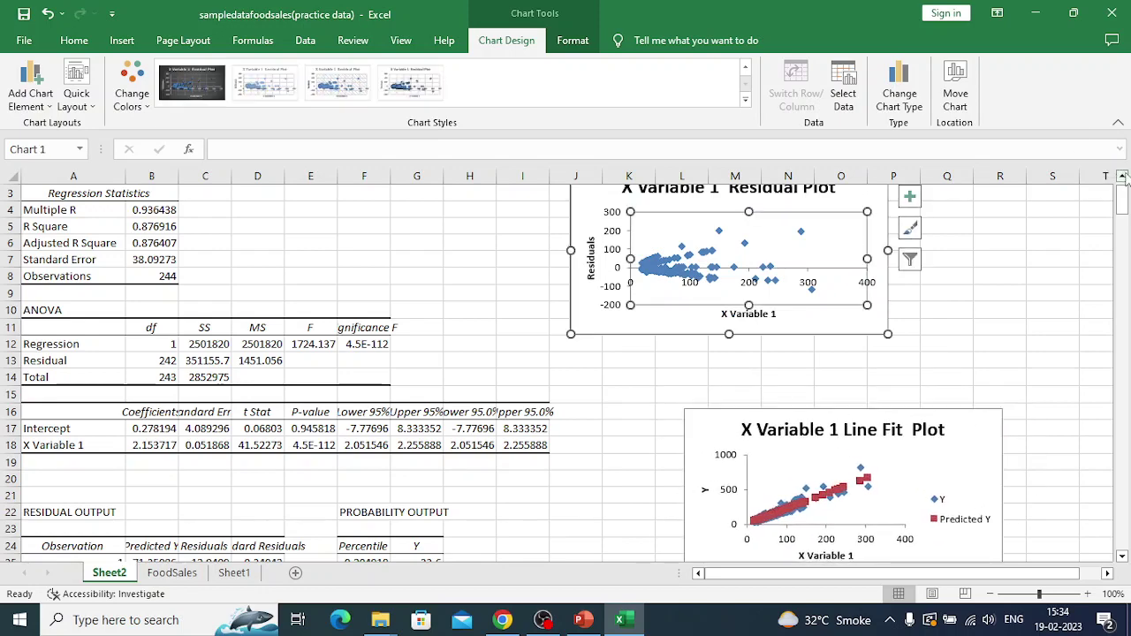
scroll(1122, 177, up, 1)
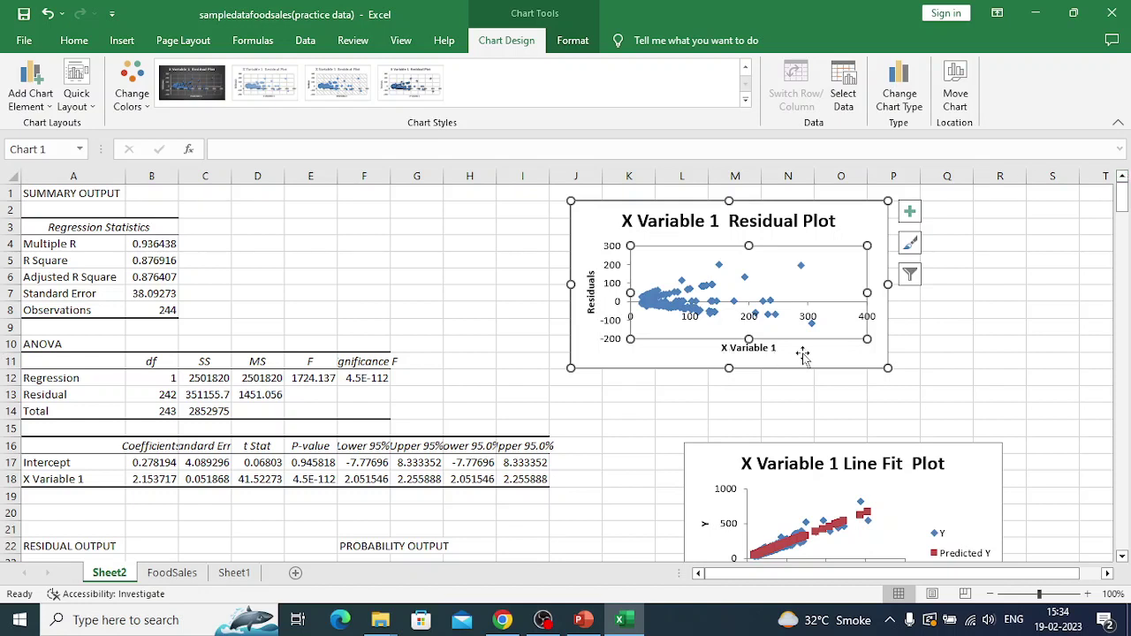
click(803, 355)
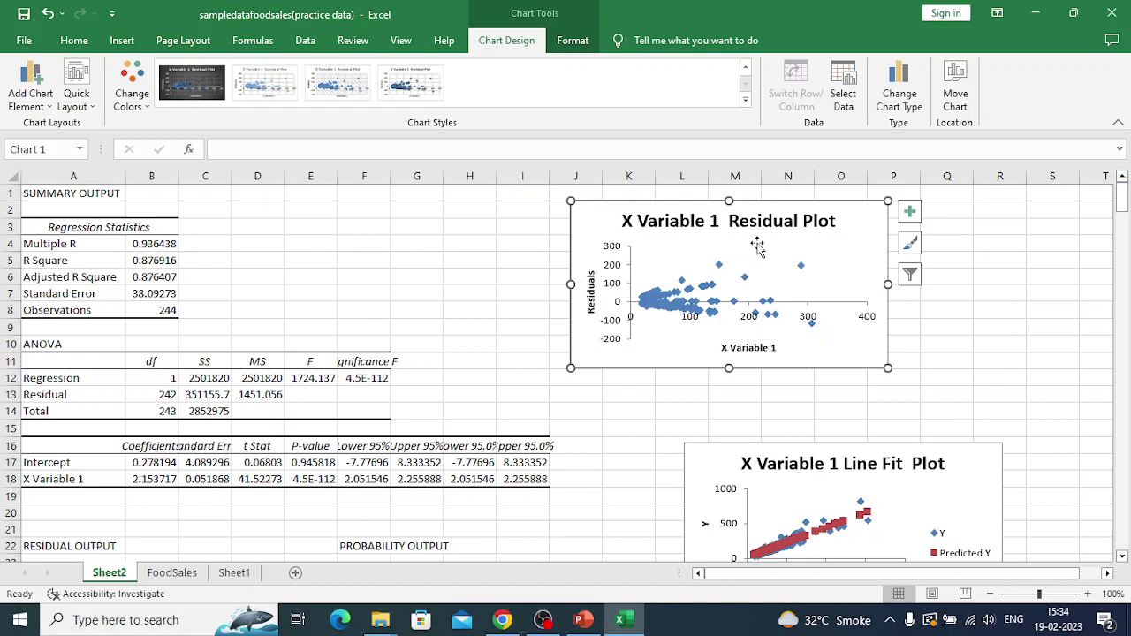
click(941, 499)
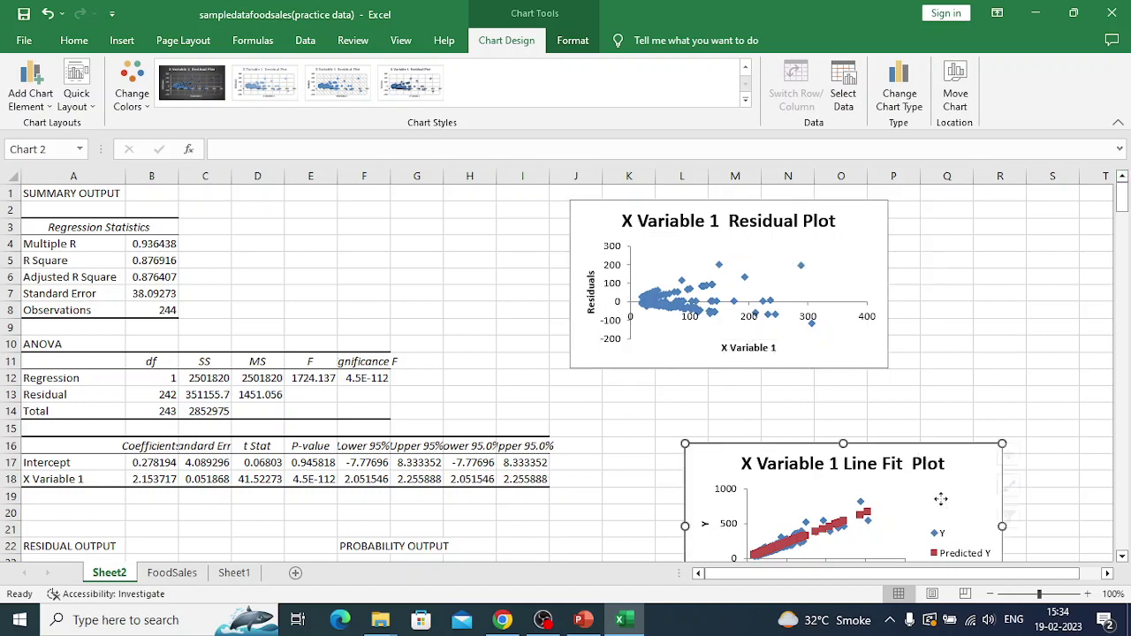
click(1121, 557)
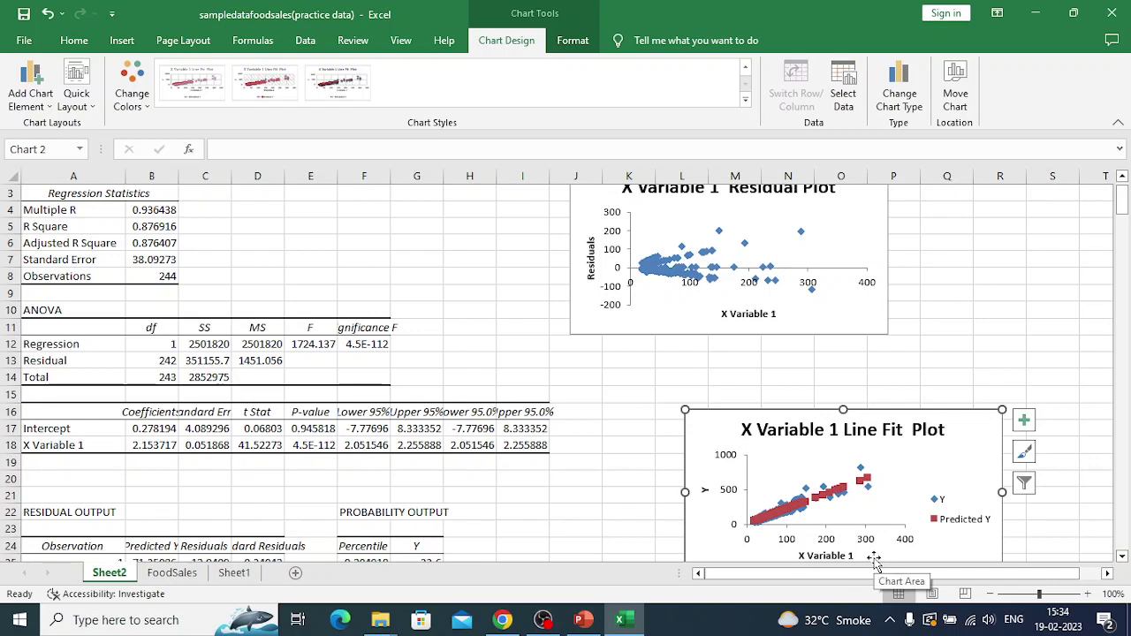
Step: On the FoodSales sheet, select the Quantity values together with the whole TotalPrice column including its header, down to row 245
click(174, 573)
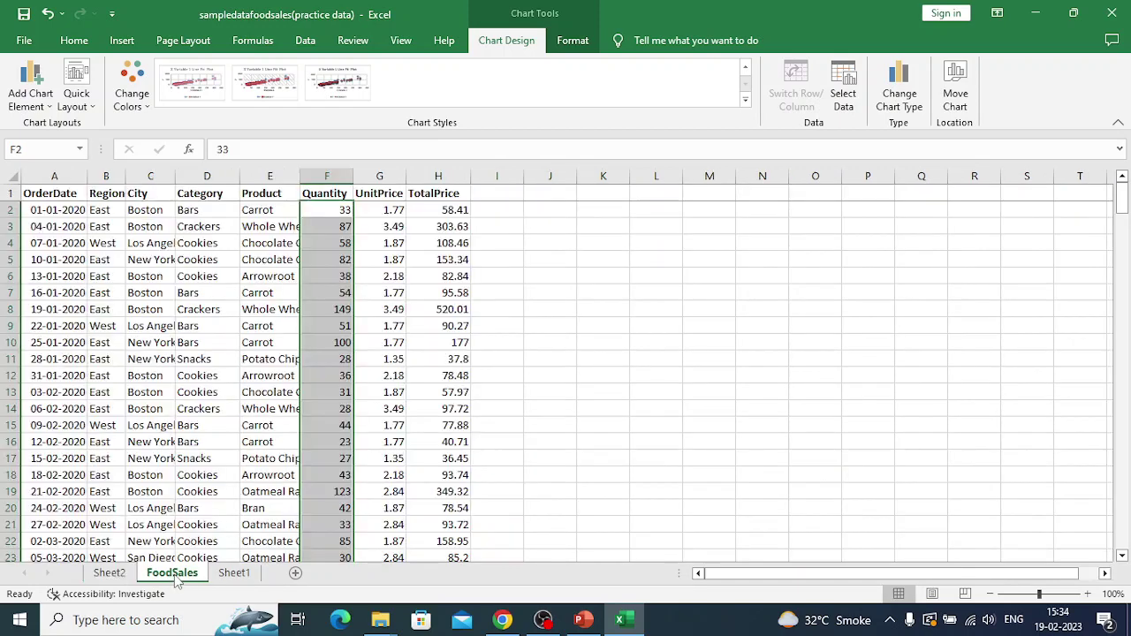
click(710, 261)
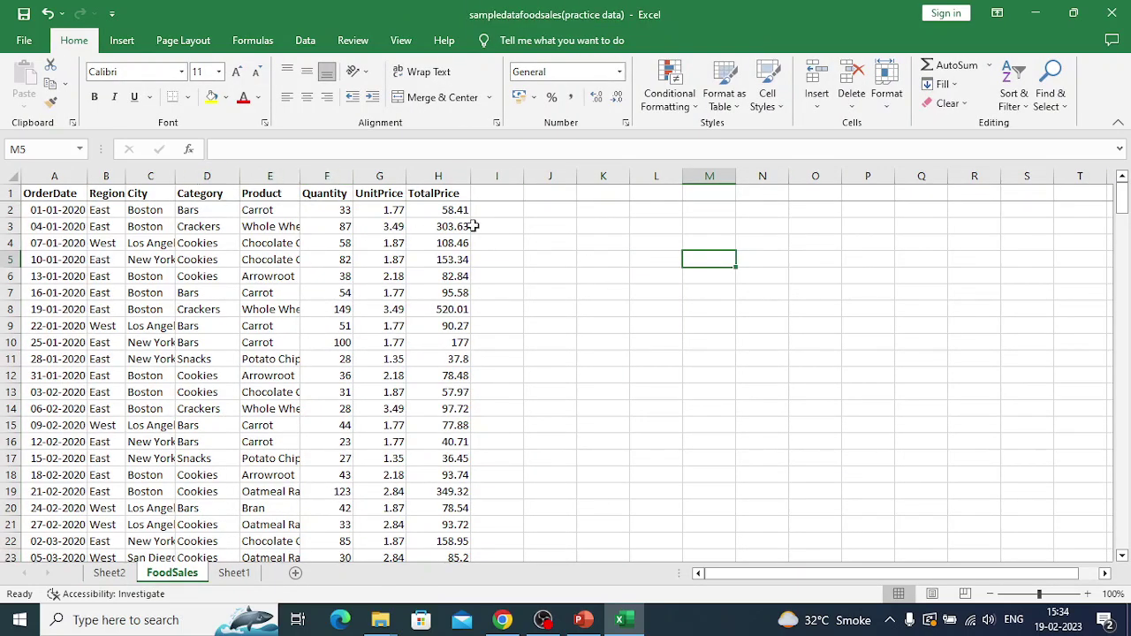
drag(327, 182, 326, 358)
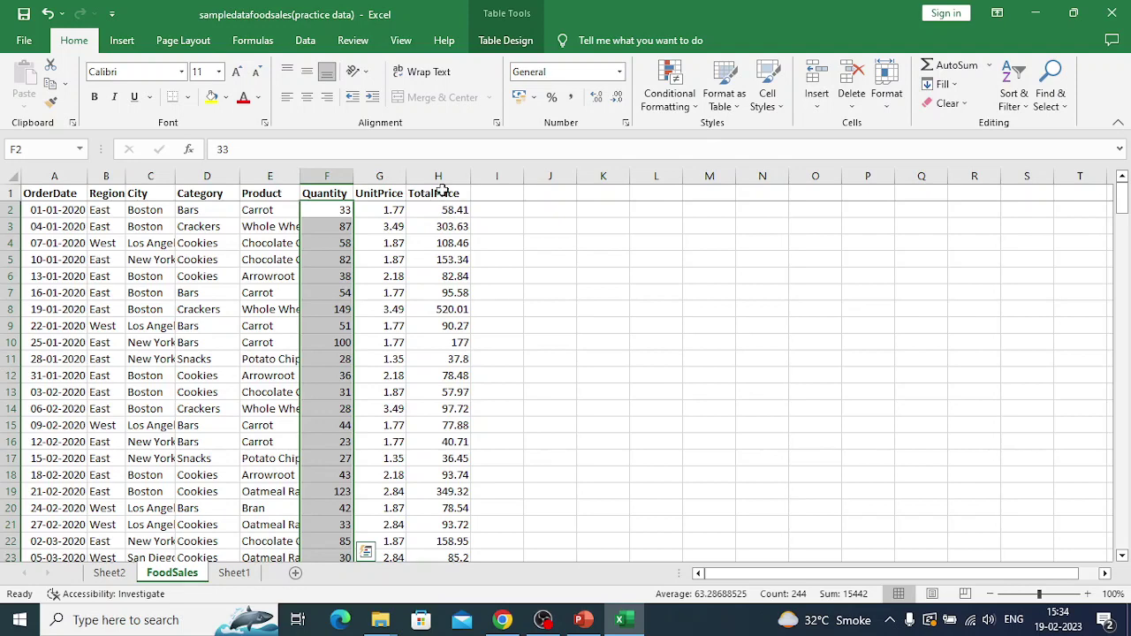
ctrl+click(442, 191)
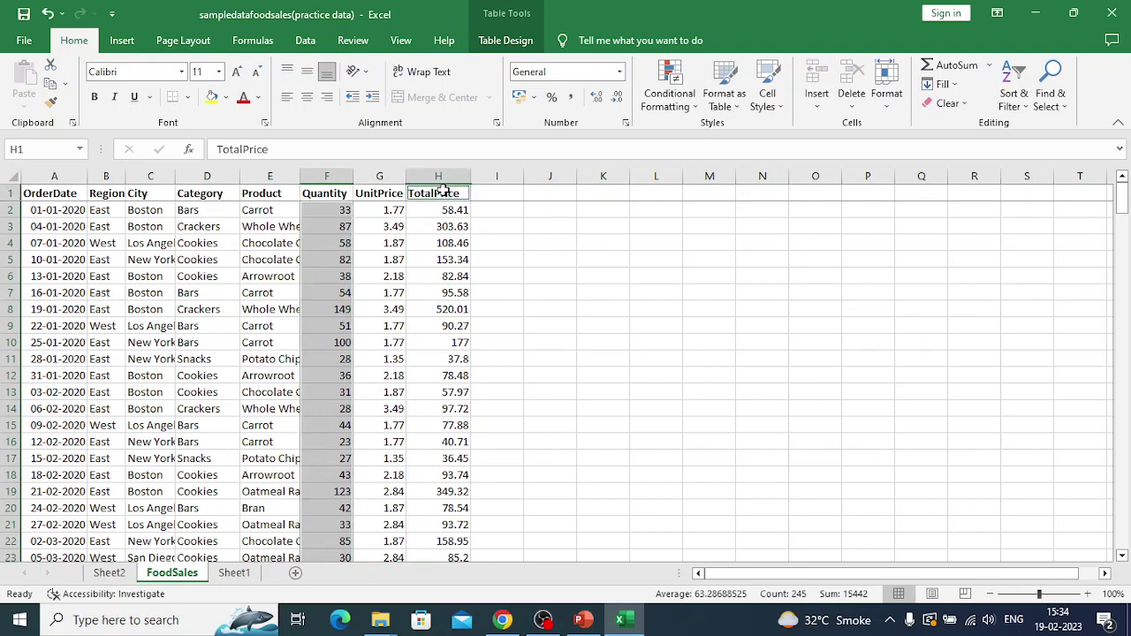
key(ctrl+shift+Down)
key(ctrl+shift+Up)
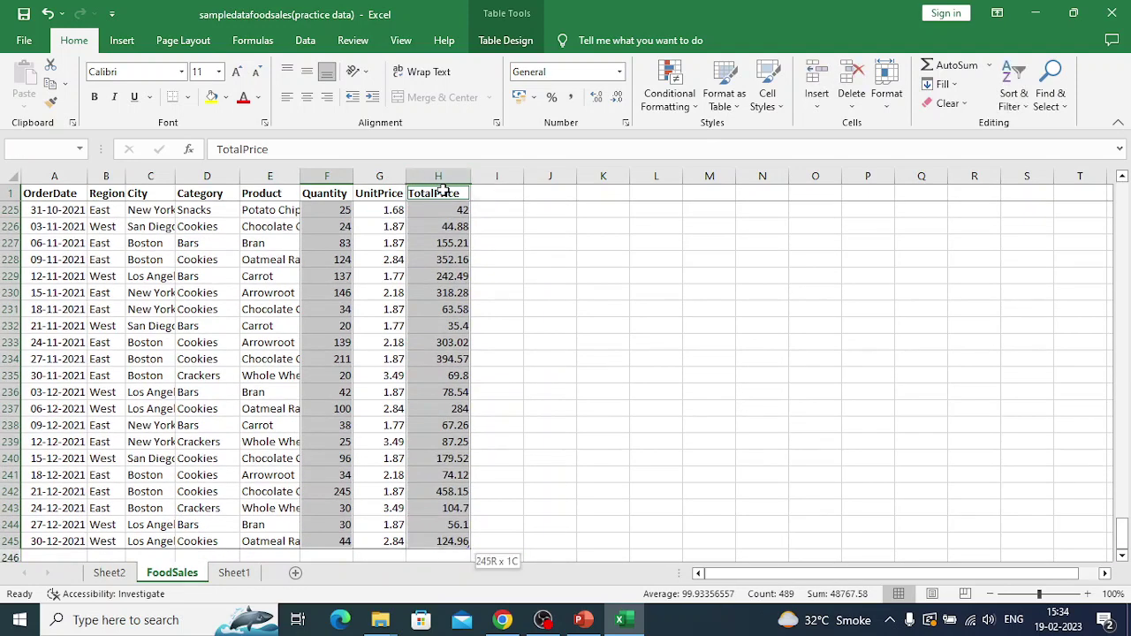
Step: Insert an X Y (Scatter) chart of the Scatter subtype from the selected Quantity and TotalPrice cells
click(121, 41)
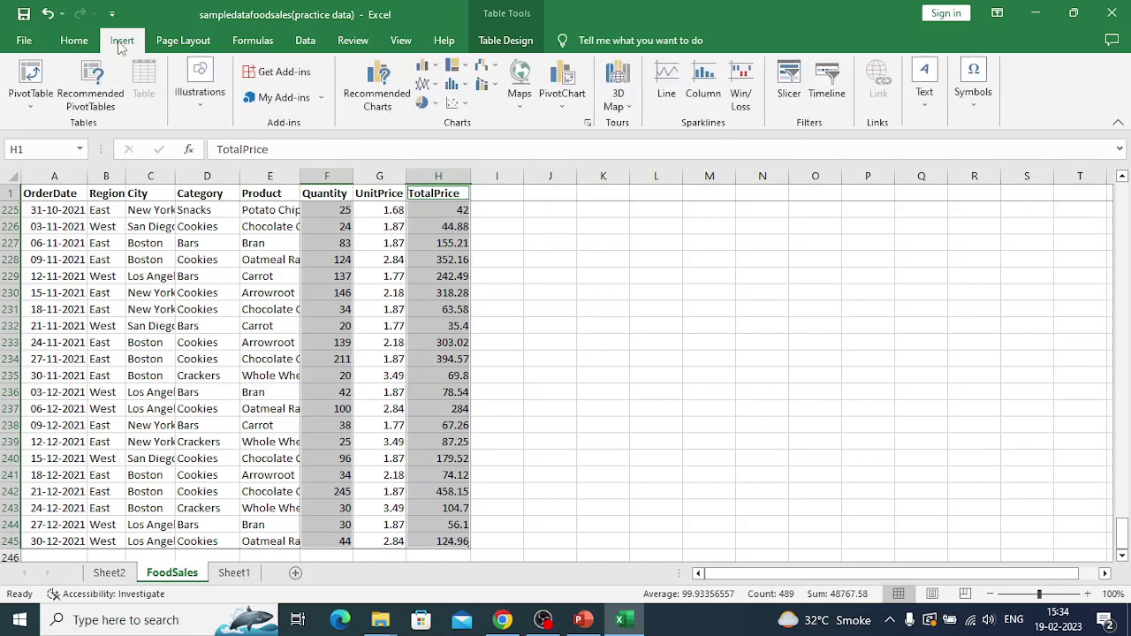
click(589, 123)
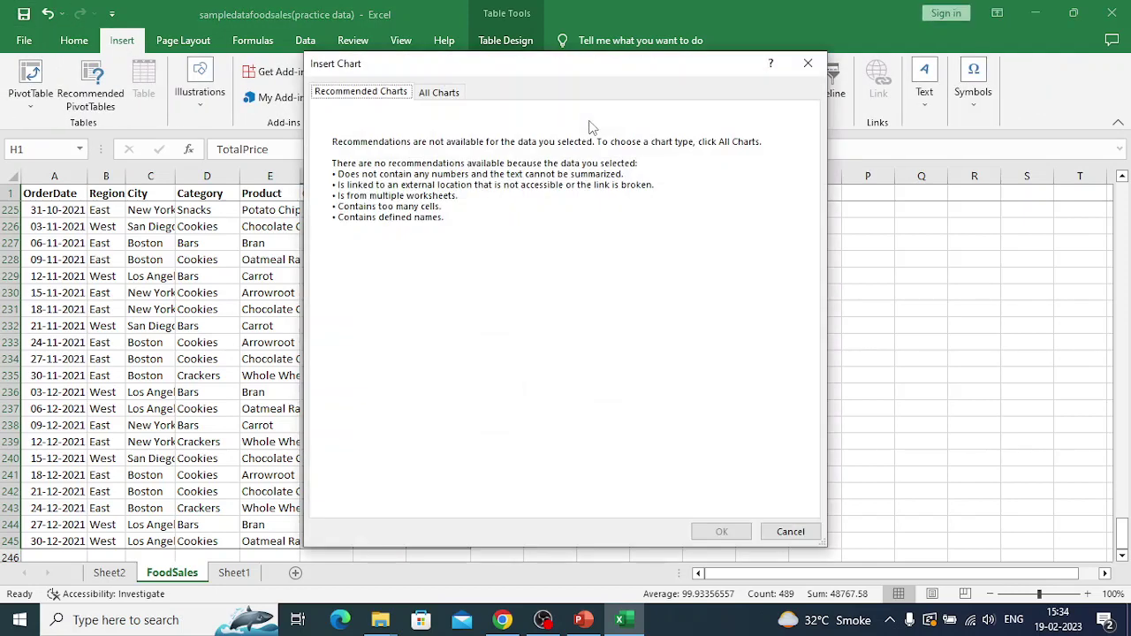
click(440, 94)
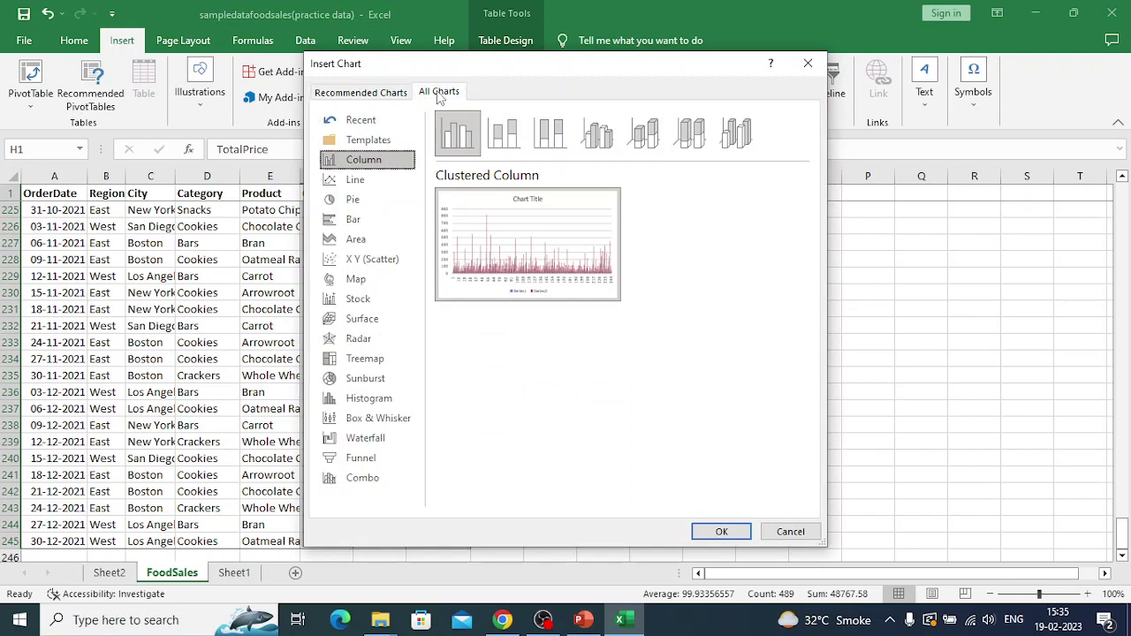
click(395, 269)
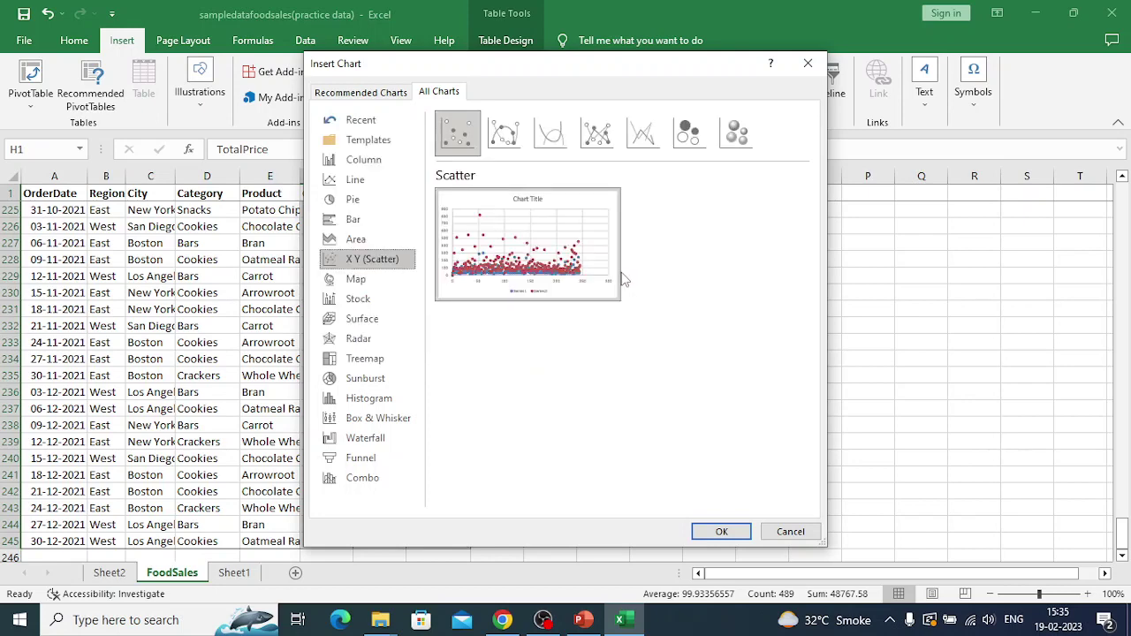
mouse_move(576, 267)
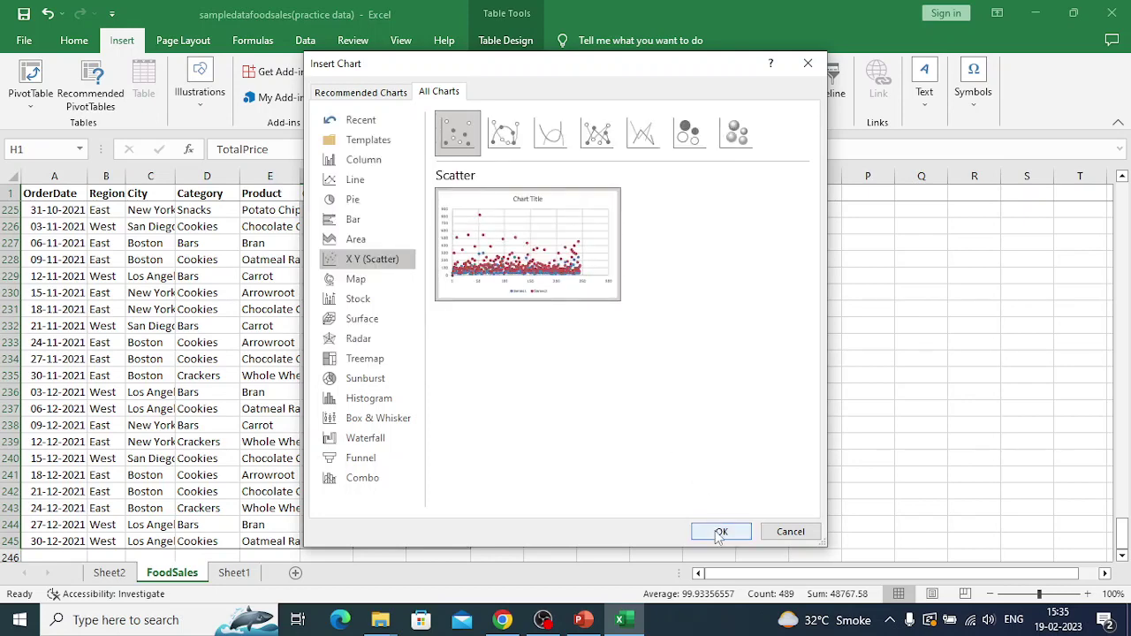
click(720, 533)
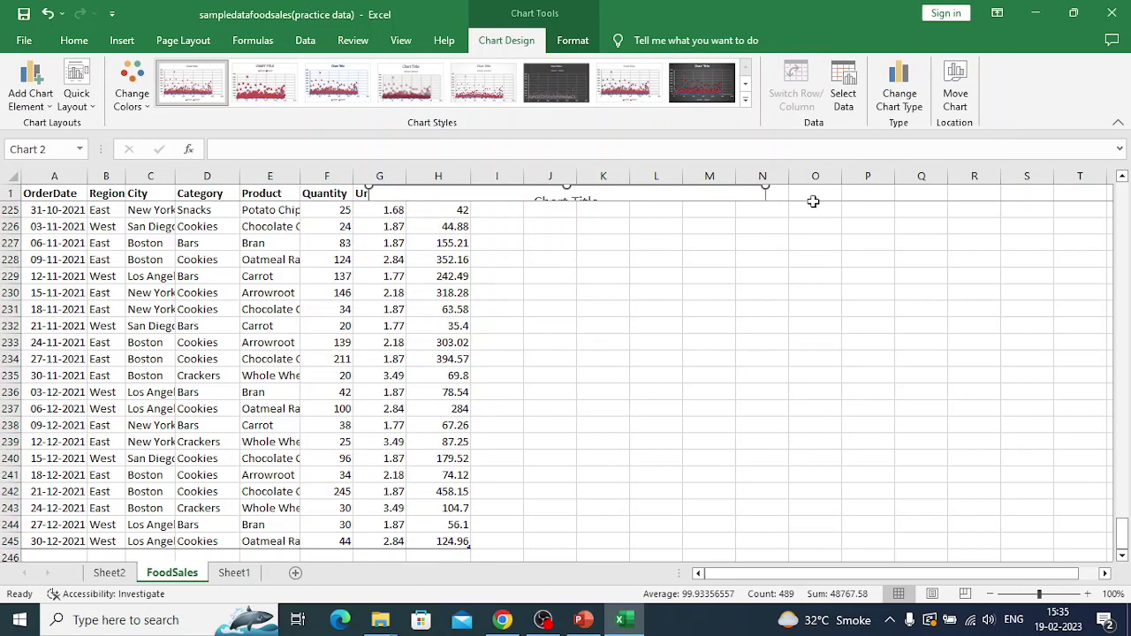
Step: Try removing Series2 and switching rows and columns in the chart's data source, and delete the scatter chart
click(843, 105)
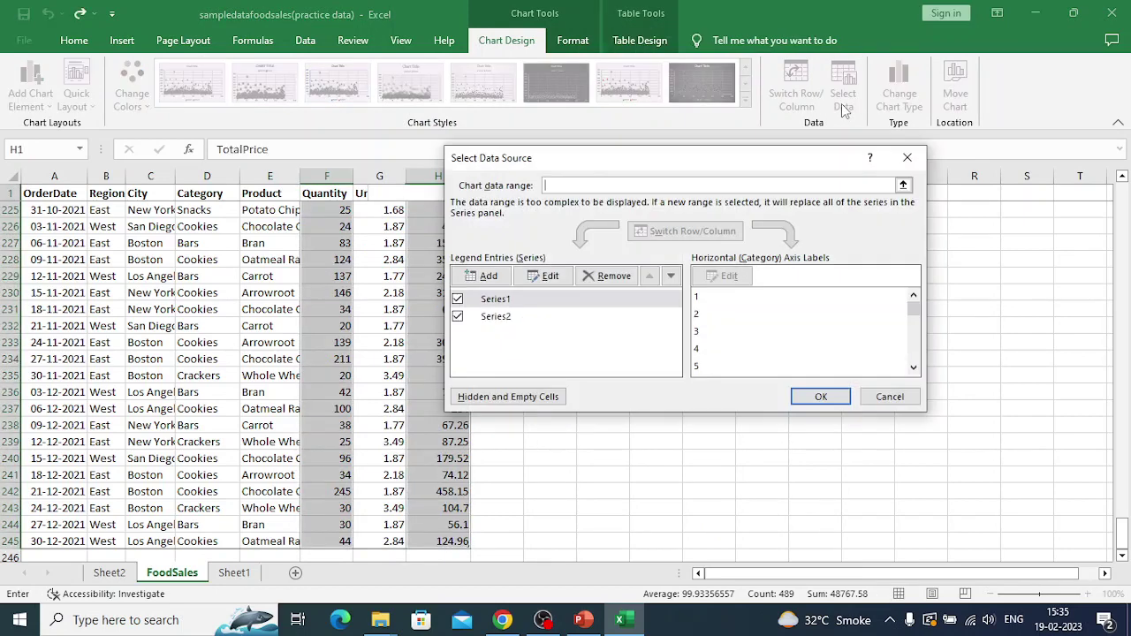
click(458, 317)
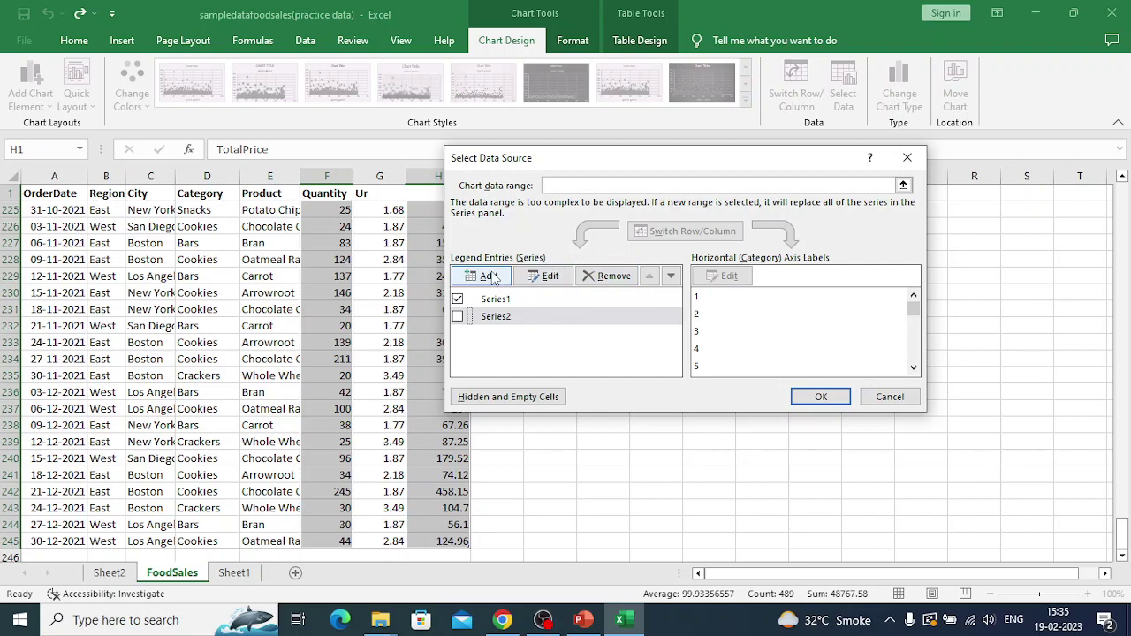
click(457, 322)
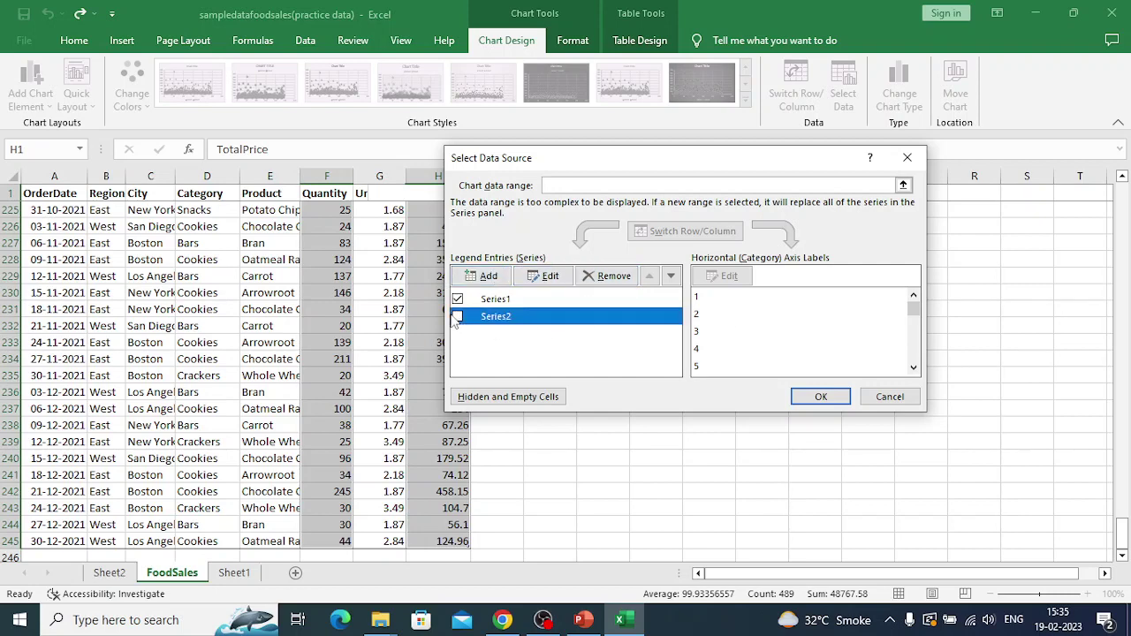
click(607, 276)
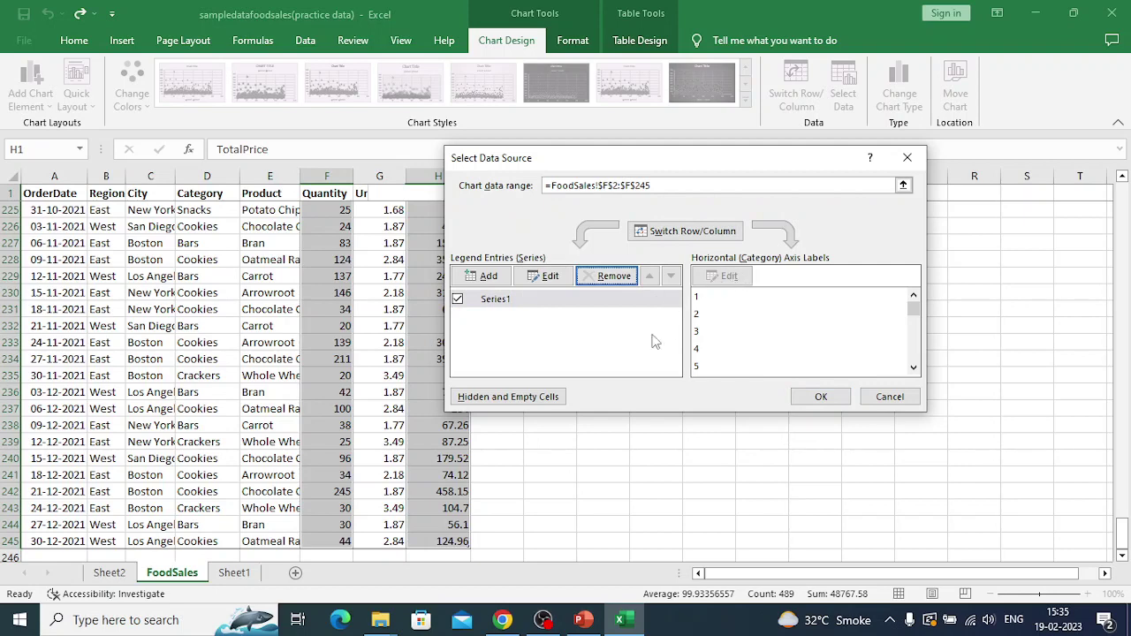
click(689, 238)
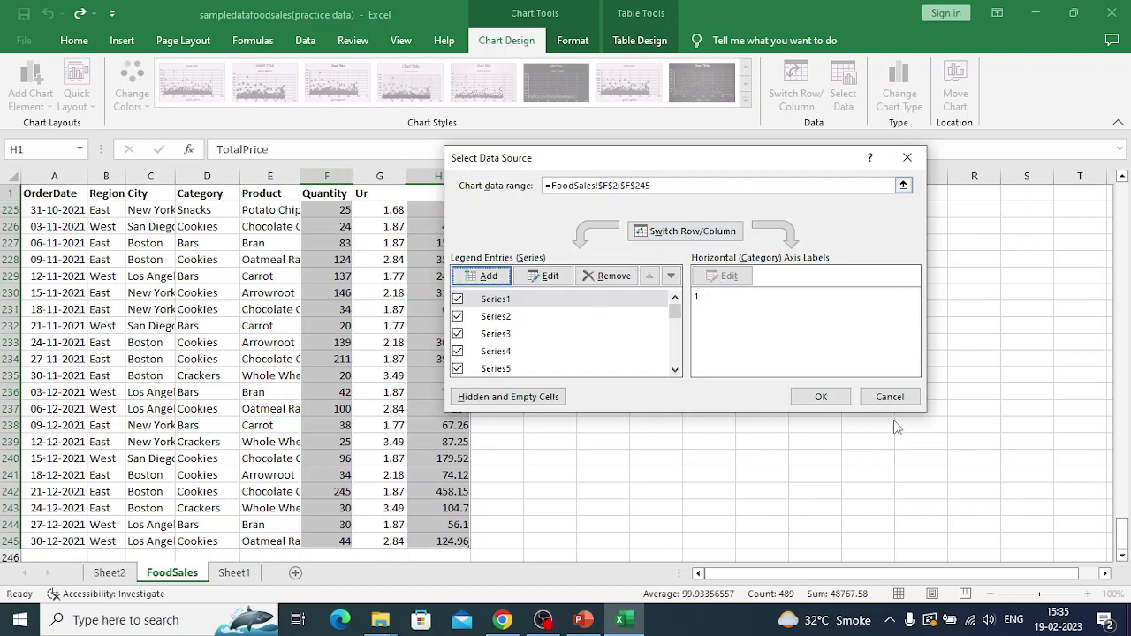
click(899, 396)
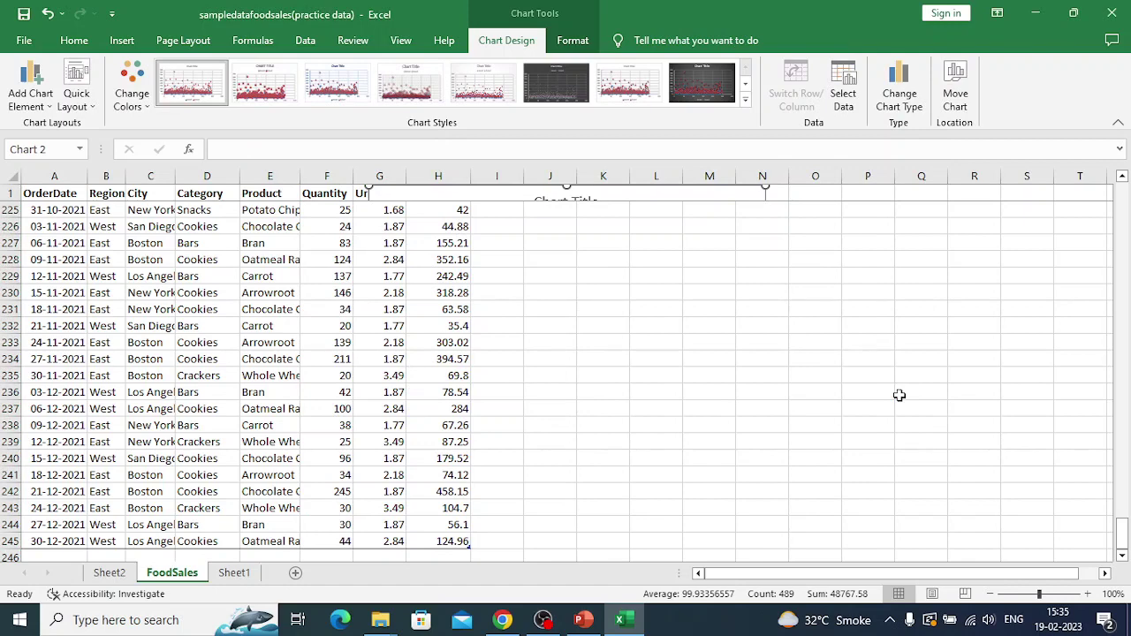
key(Delete)
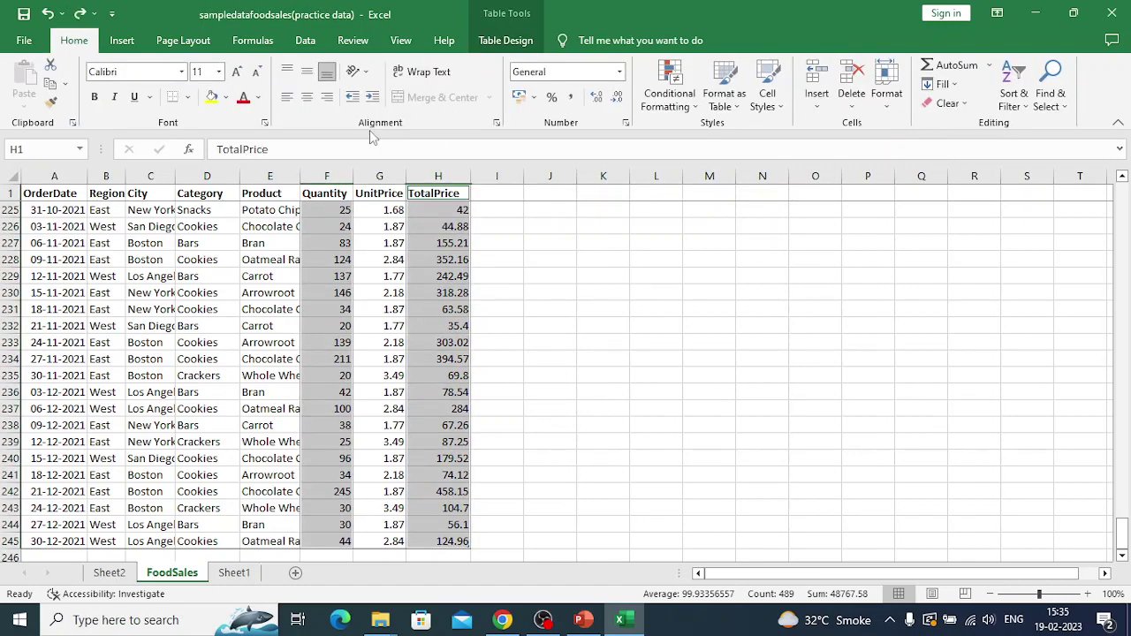
Step: Insert a new markers-only scatter chart from the still selected Quantity and TotalPrice data
click(121, 41)
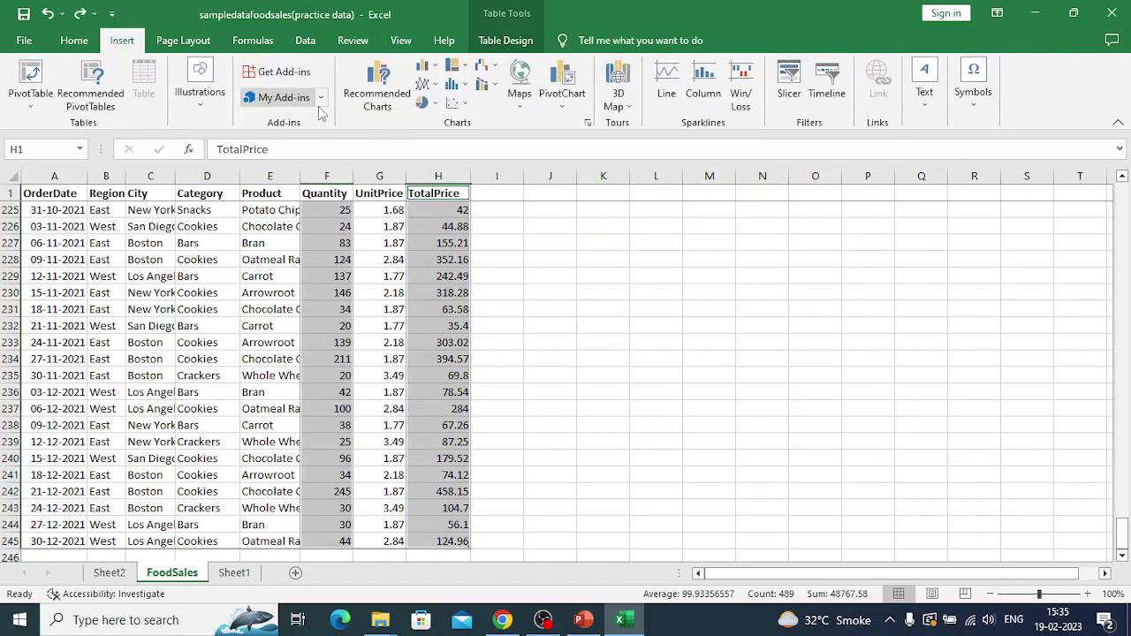
click(453, 105)
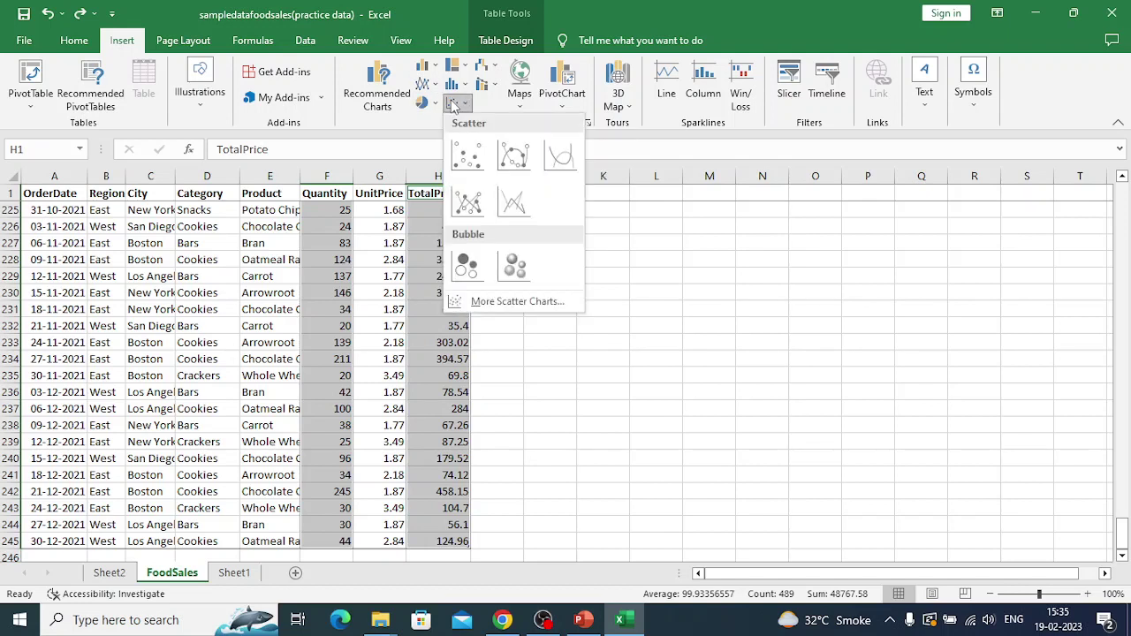
click(467, 156)
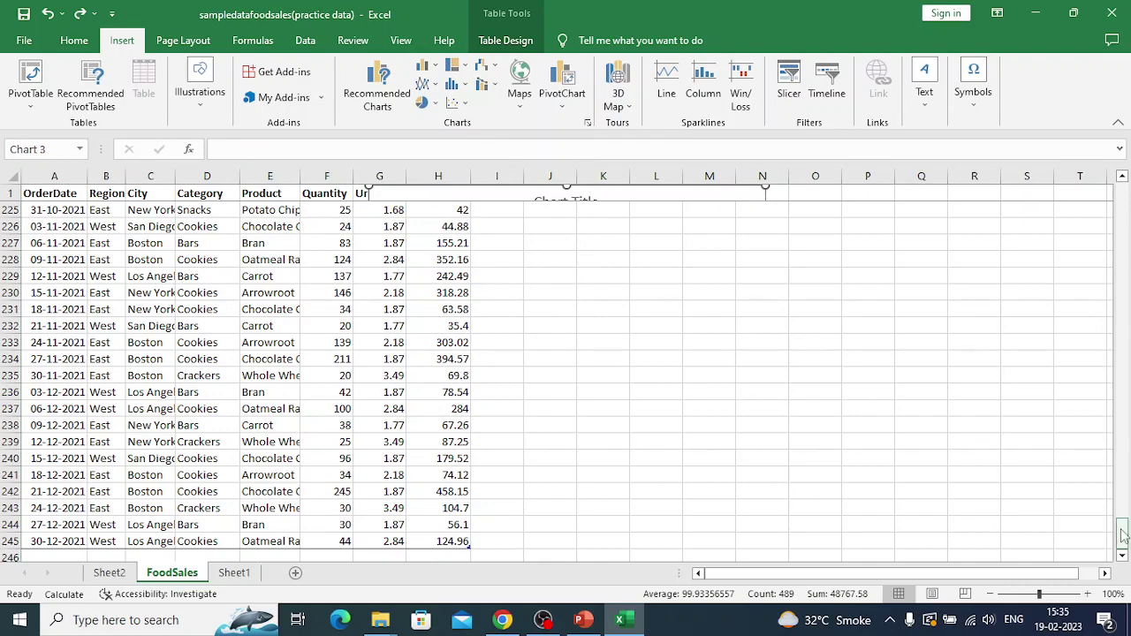
Step: Move the new scatter chart off the data into the empty cells beside the TotalPrice column, around columns J to R
drag(1124, 534, 1100, 398)
drag(1128, 343, 1124, 199)
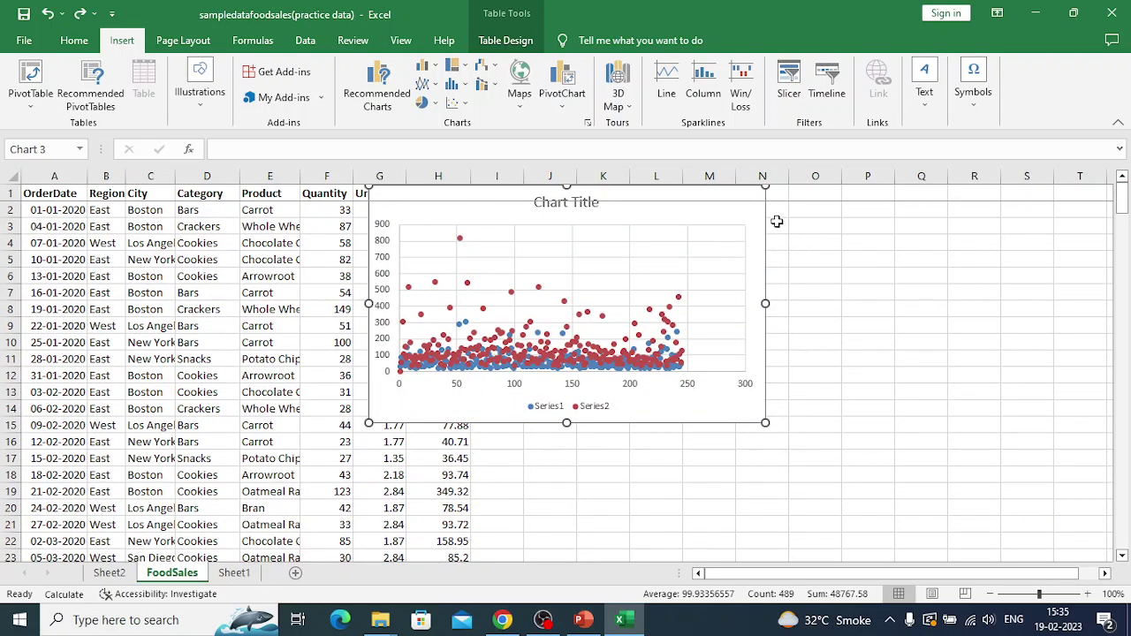
drag(759, 217, 963, 259)
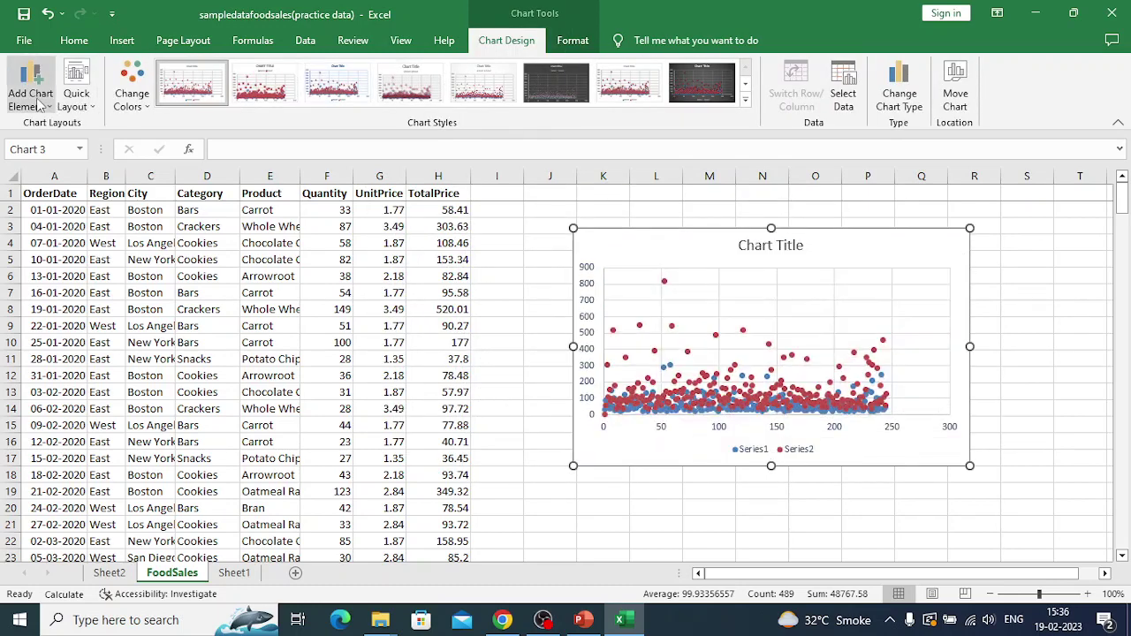
Step: Preview the smooth-line, straight-line, Bubble and 3-D Bubble subtypes for the chart, and keep the markers-only Scatter subtype
click(919, 113)
mouse_move(450, 281)
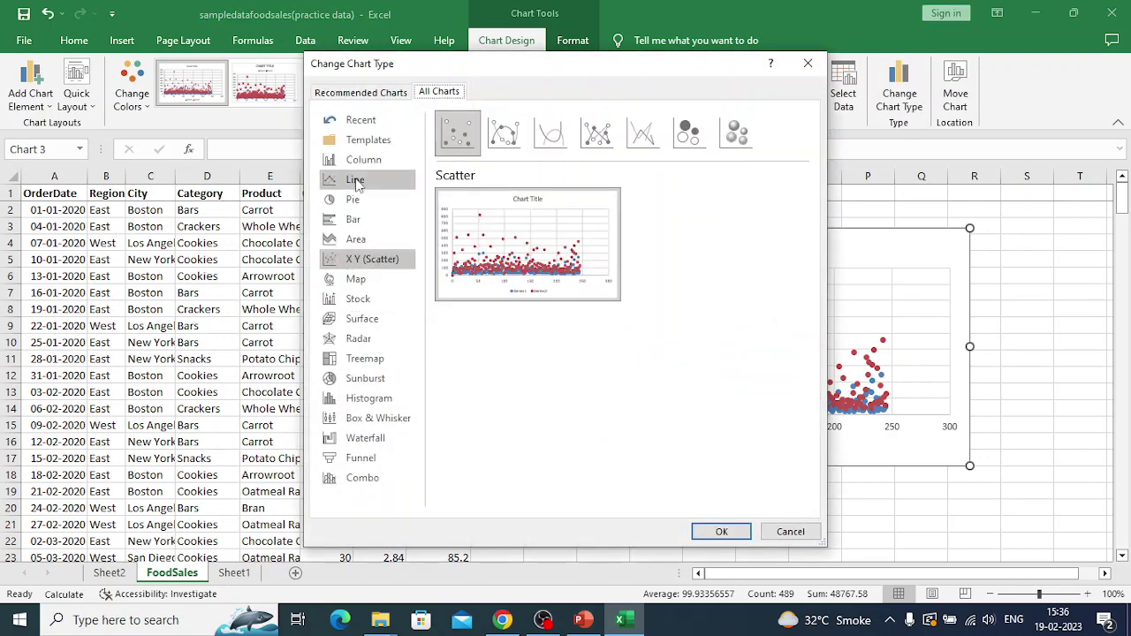
click(507, 140)
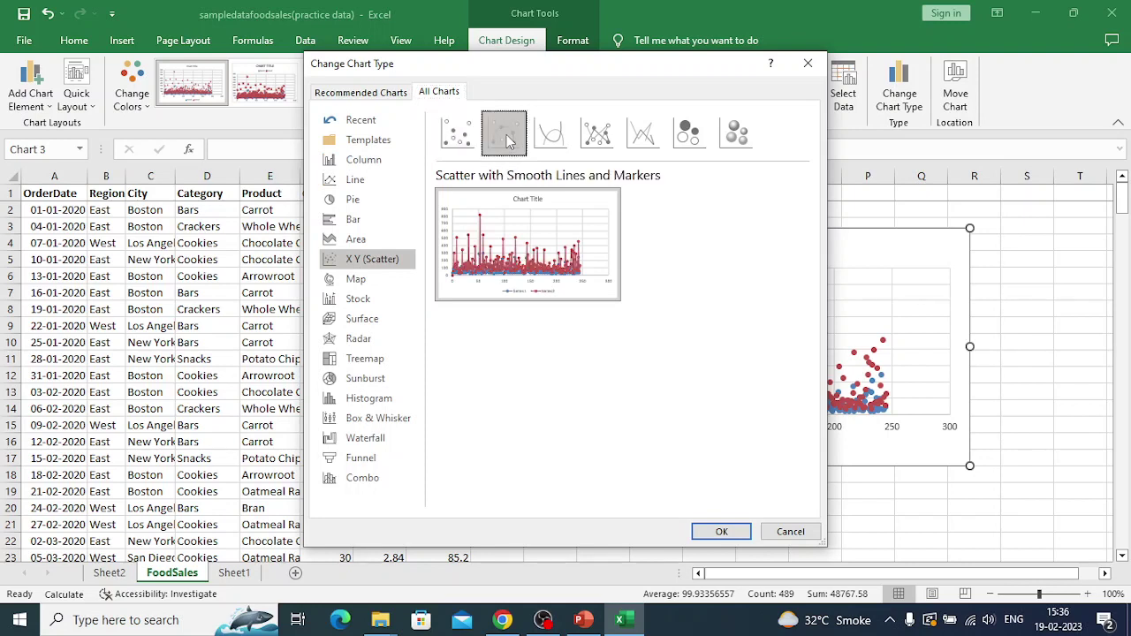
click(562, 141)
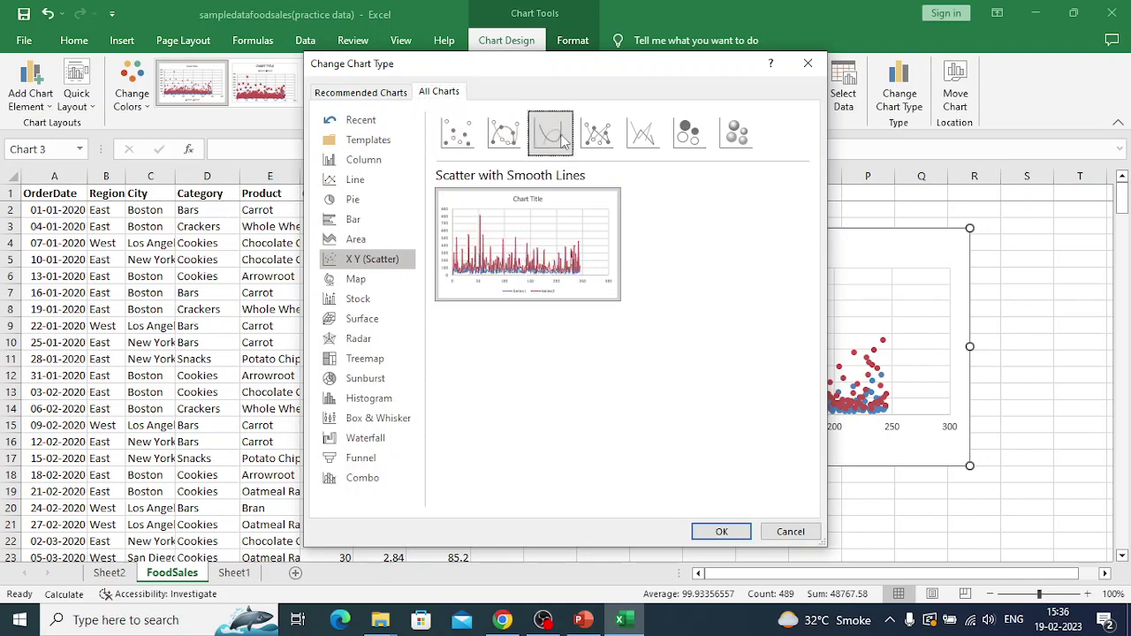
click(598, 134)
click(694, 135)
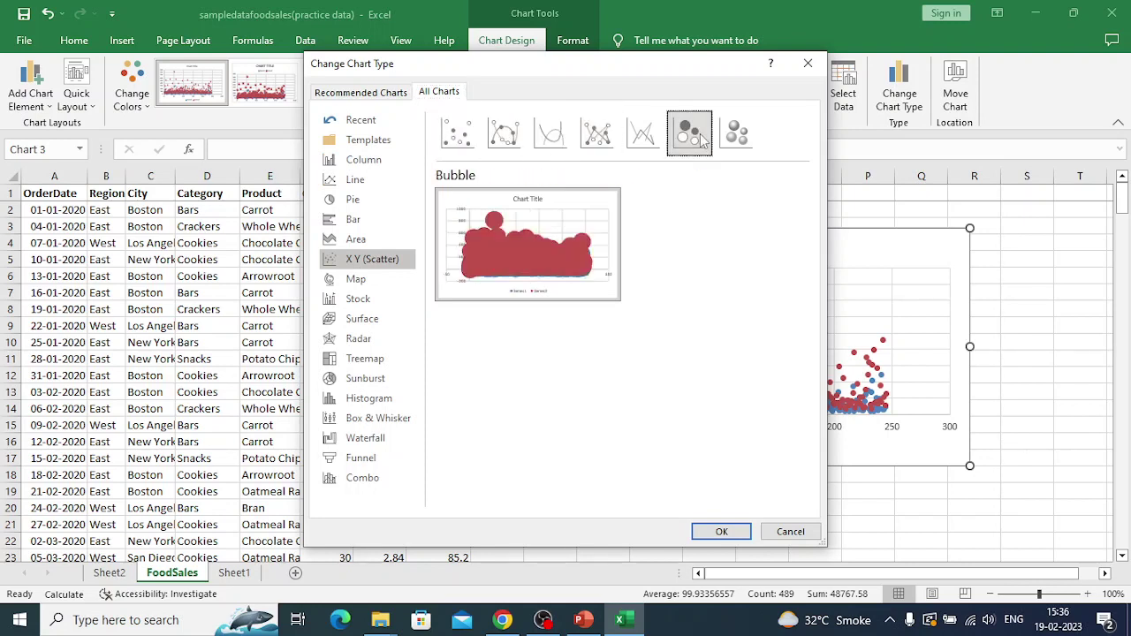
click(736, 136)
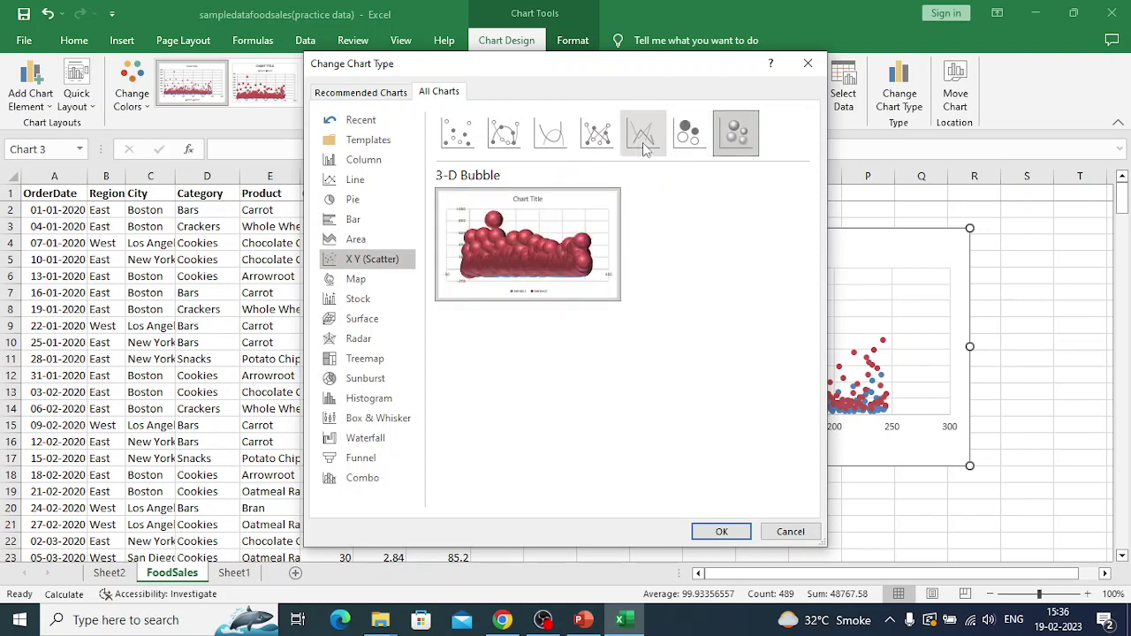
click(463, 139)
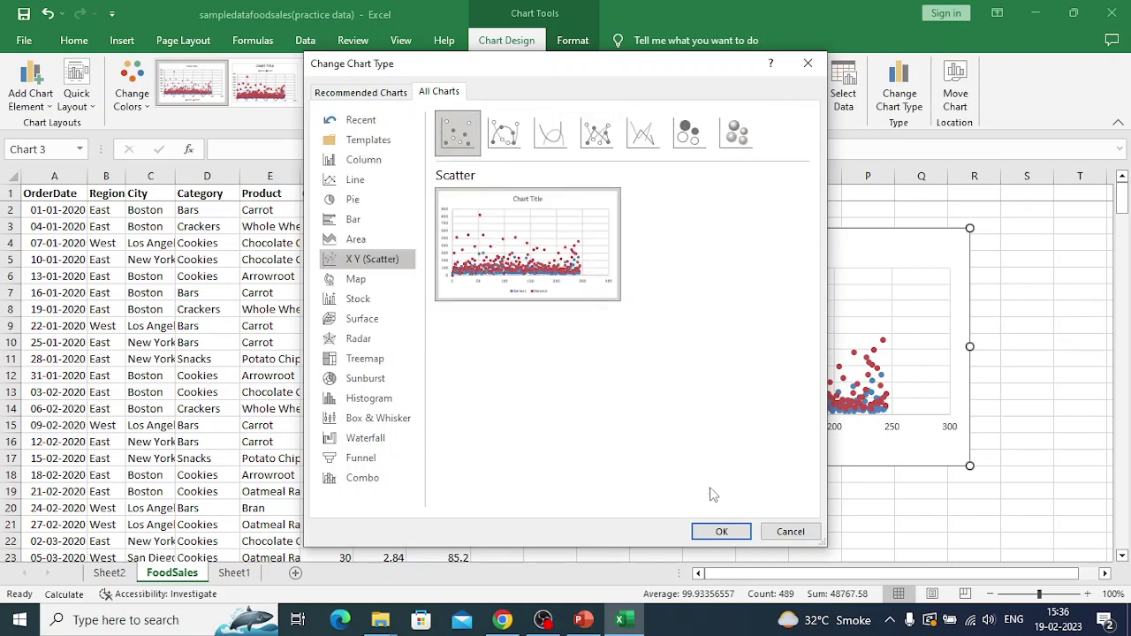
click(721, 532)
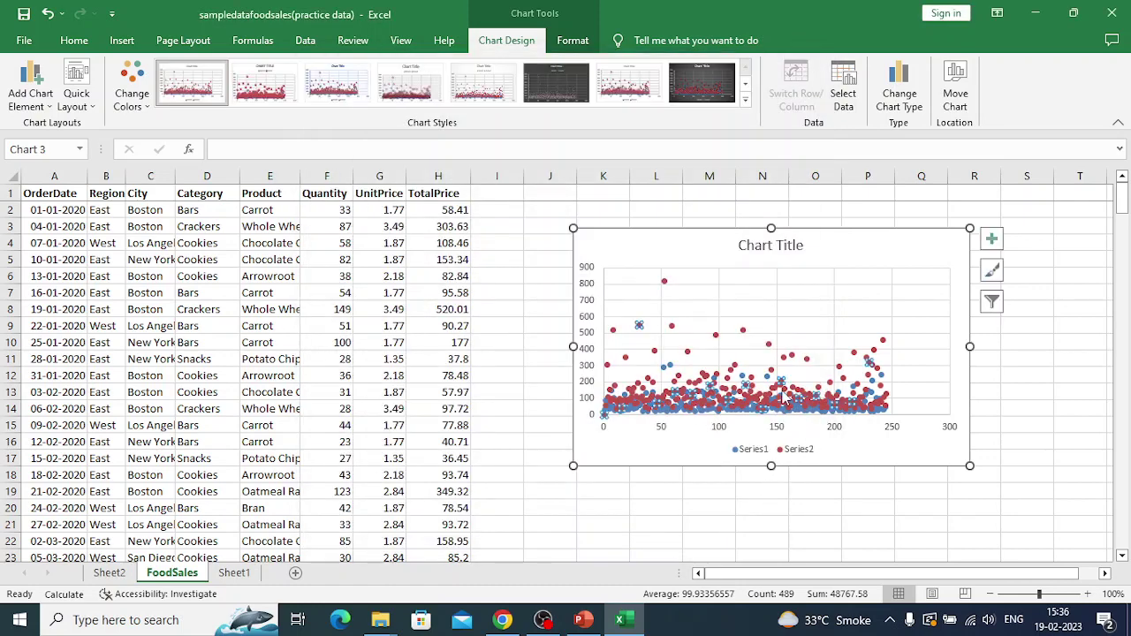
Step: Edit Series1 in the chart's data source and take its series name from the Quantity header, =FoodSales!$F$1
click(785, 398)
click(844, 100)
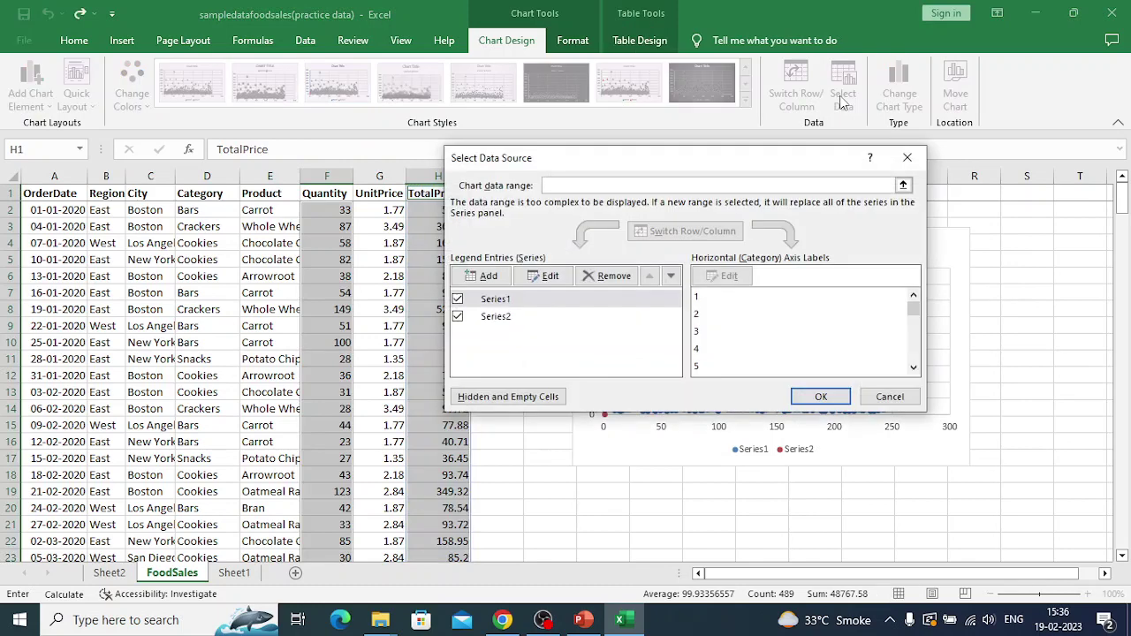
click(457, 300)
click(543, 276)
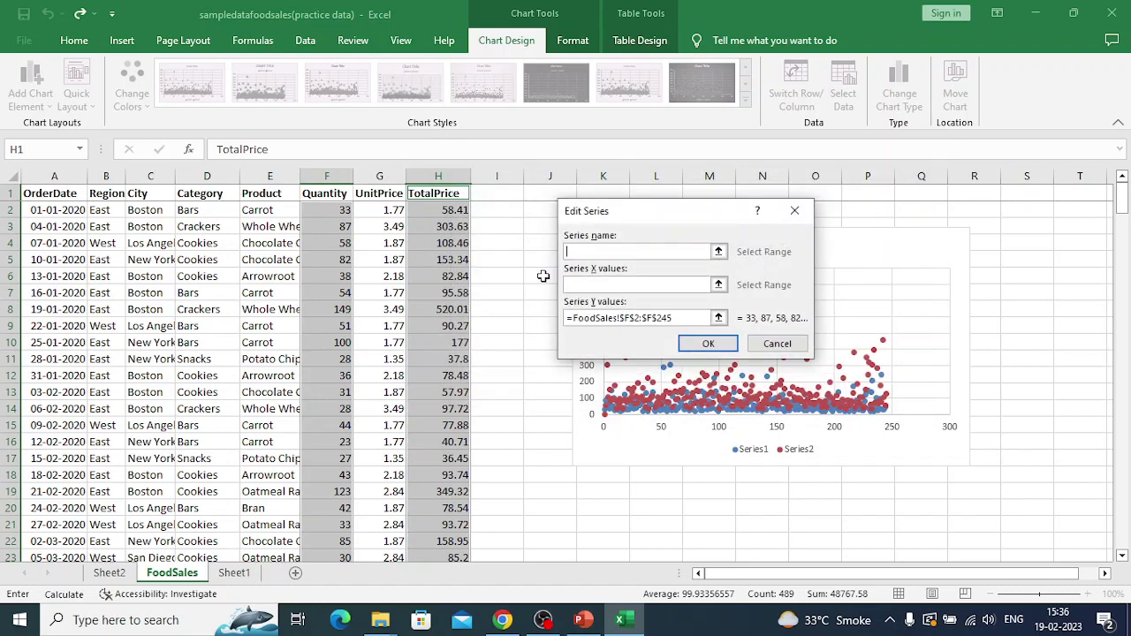
click(719, 252)
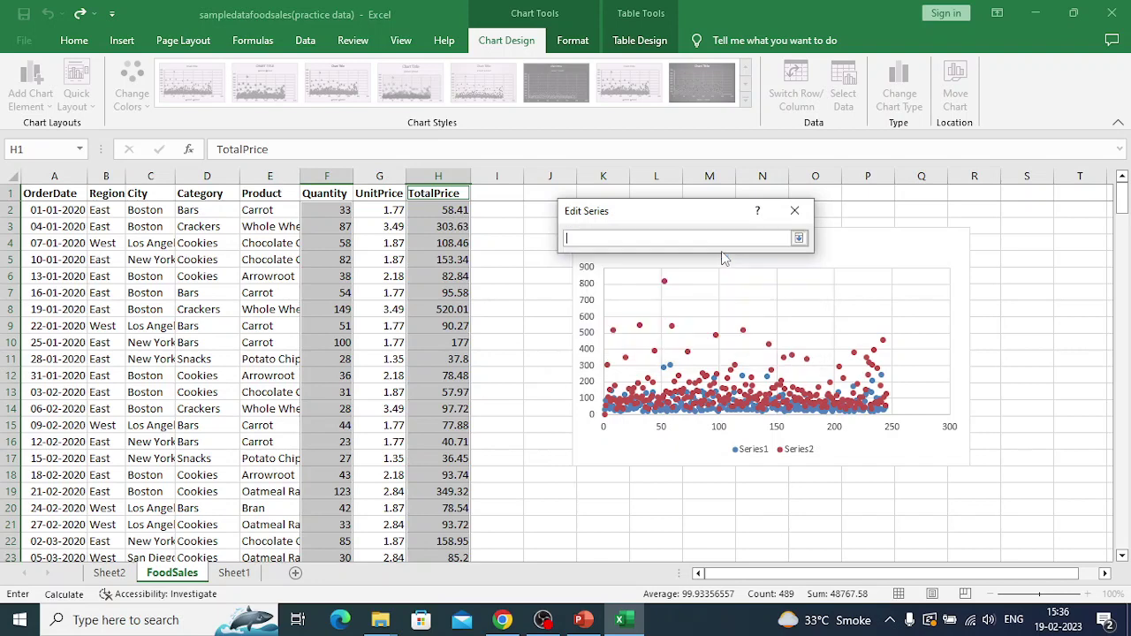
click(344, 193)
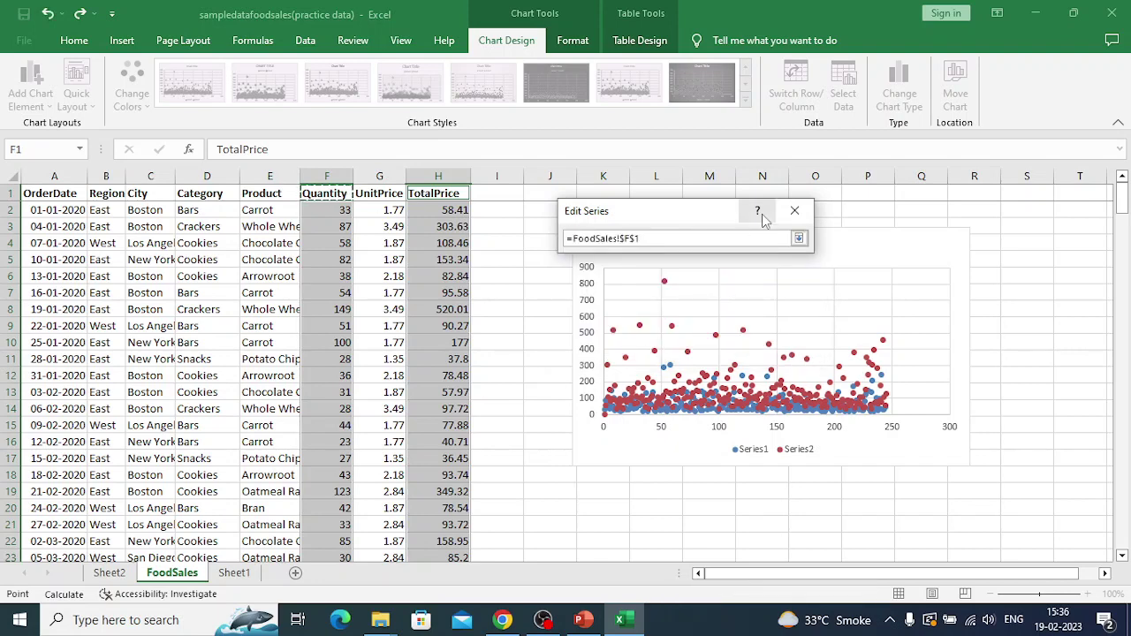
click(798, 238)
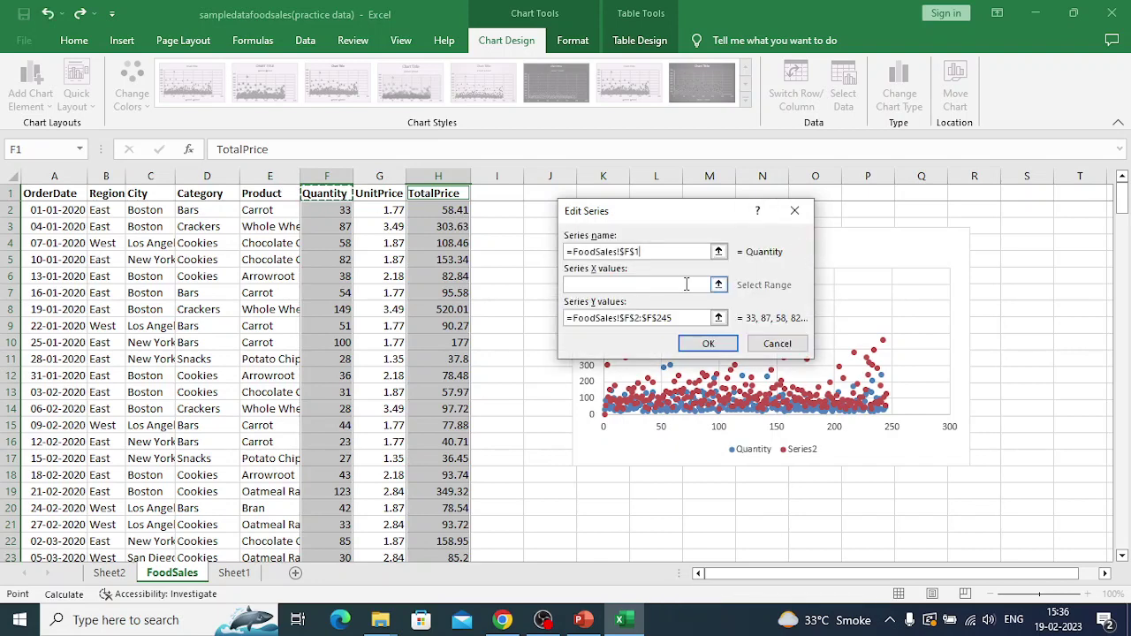
click(718, 284)
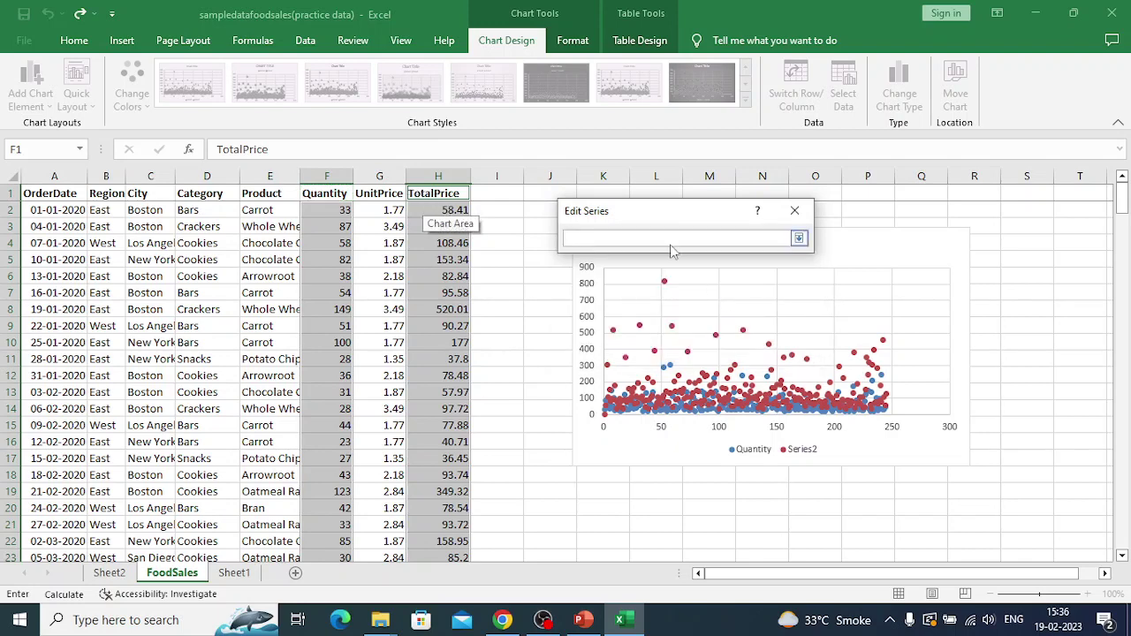
click(798, 238)
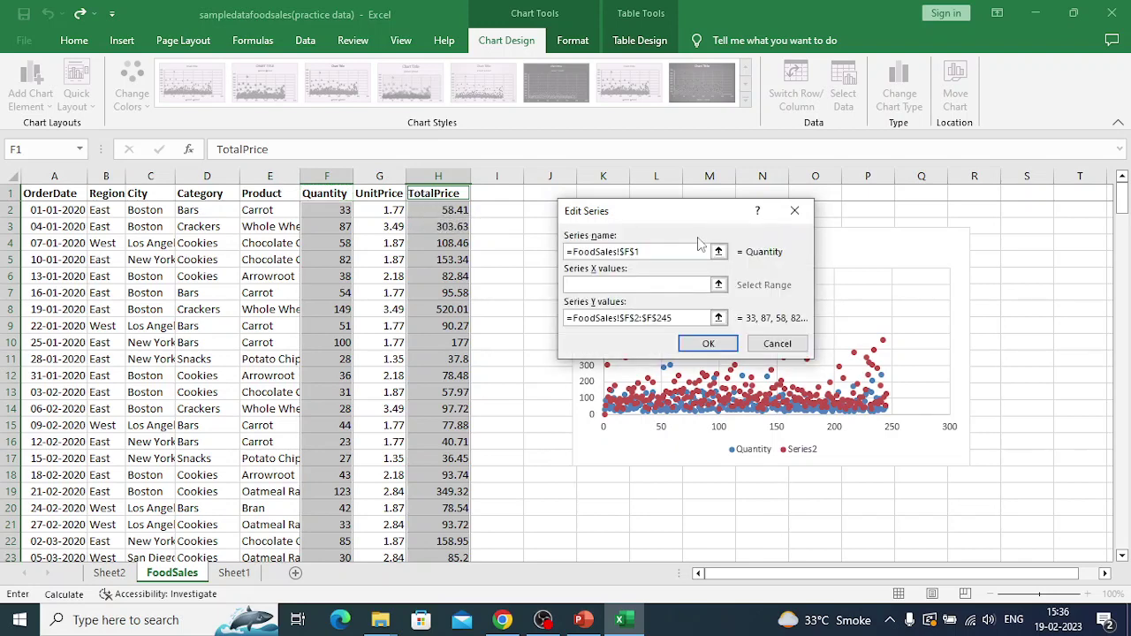
Step: Set the Y values of the Quantity series to the TotalPrice cells, =FoodSales!$H$2:$H$245
click(719, 318)
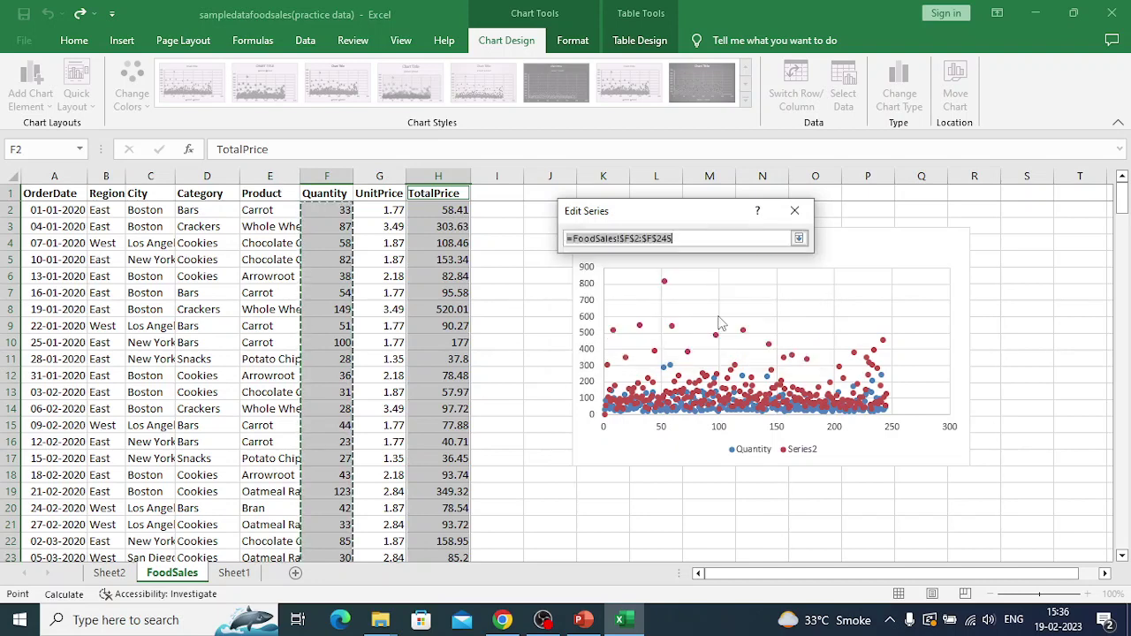
click(448, 209)
key(shift+Down)
key(shift+Down)
key(shift+Down)
key(shift+Down)
key(shift+Down)
key(shift+Down)
key(shift+Down)
key(shift+Down)
key(shift+Down)
key(shift+Down)
key(shift+Down)
key(shift+Down)
key(shift+Down)
key(shift+Down)
key(shift+Down)
key(shift+Down)
key(shift+Down)
key(shift+Down)
key(shift+Down)
key(shift+Down)
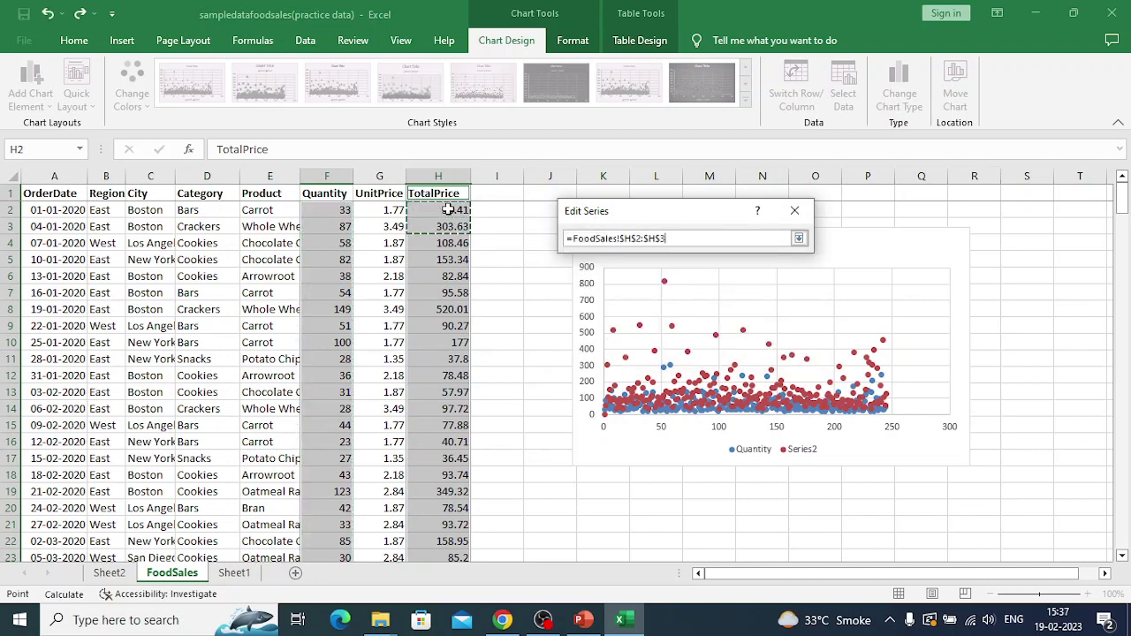
key(shift+Down)
key(shift+Down)
key(shift+Down)
key(shift+Down)
key(shift+Down)
key(shift+Down)
key(shift+Down)
key(shift+Down)
key(shift+Down)
key(shift+Down)
key(shift+Down)
key(shift+Down)
key(shift+Down)
key(shift+Down)
key(shift+Down)
key(shift+Down)
key(shift+Down)
key(shift+Down)
key(shift+Down)
key(shift+Down)
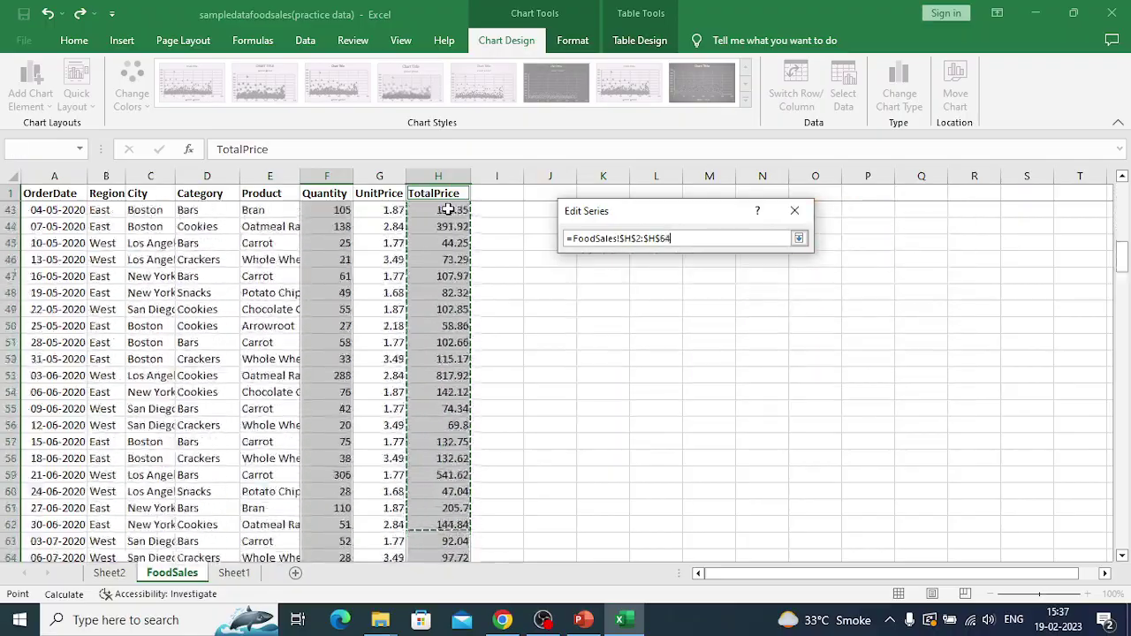
key(shift+Down)
key(shift+Down)
key(shift+Down)
key(shift+Down)
key(shift+Down)
key(shift+Down)
key(shift+Down)
key(shift+Down)
key(shift+Down)
key(shift+Down)
key(shift+Down)
key(shift+Down)
key(shift+Down)
key(shift+Down)
key(shift+Down)
key(shift+Down)
key(shift+Down)
key(shift+Down)
key(shift+Down)
key(shift+Down)
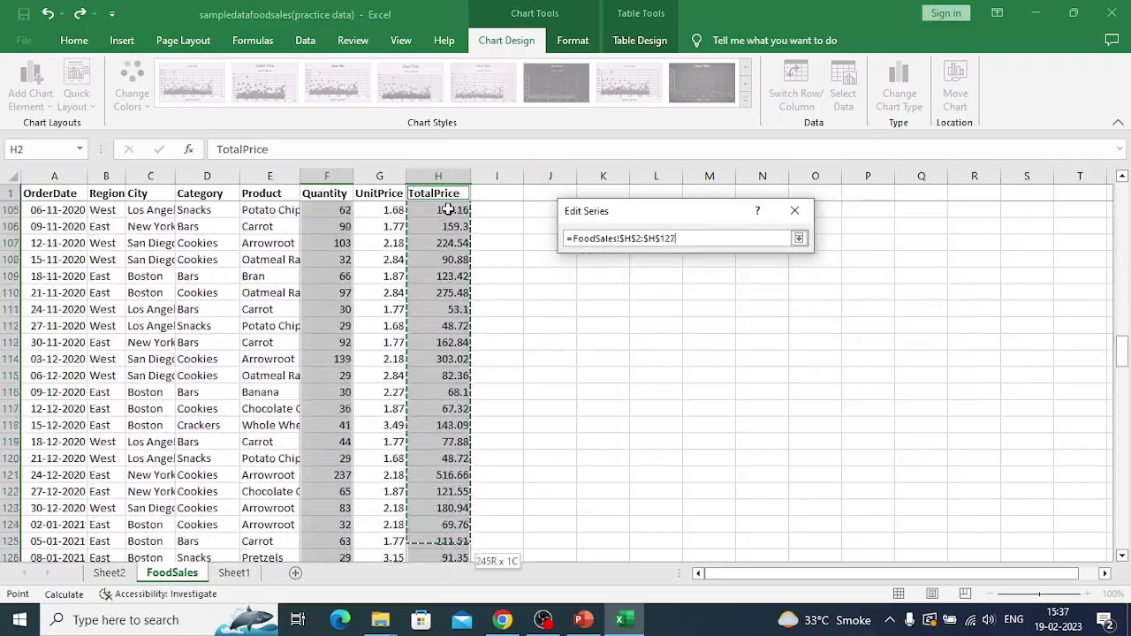
key(shift+Down)
key(shift+Down)
key(shift+Down)
key(shift+Down)
key(shift+Down)
key(shift+Down)
key(shift+Down)
key(shift+Down)
key(shift+Down)
key(shift+Down)
key(shift+Down)
key(shift+Down)
key(shift+Down)
key(shift+Down)
key(shift+Down)
key(shift+Down)
key(shift+Down)
key(shift+Down)
key(shift+Down)
key(shift+Down)
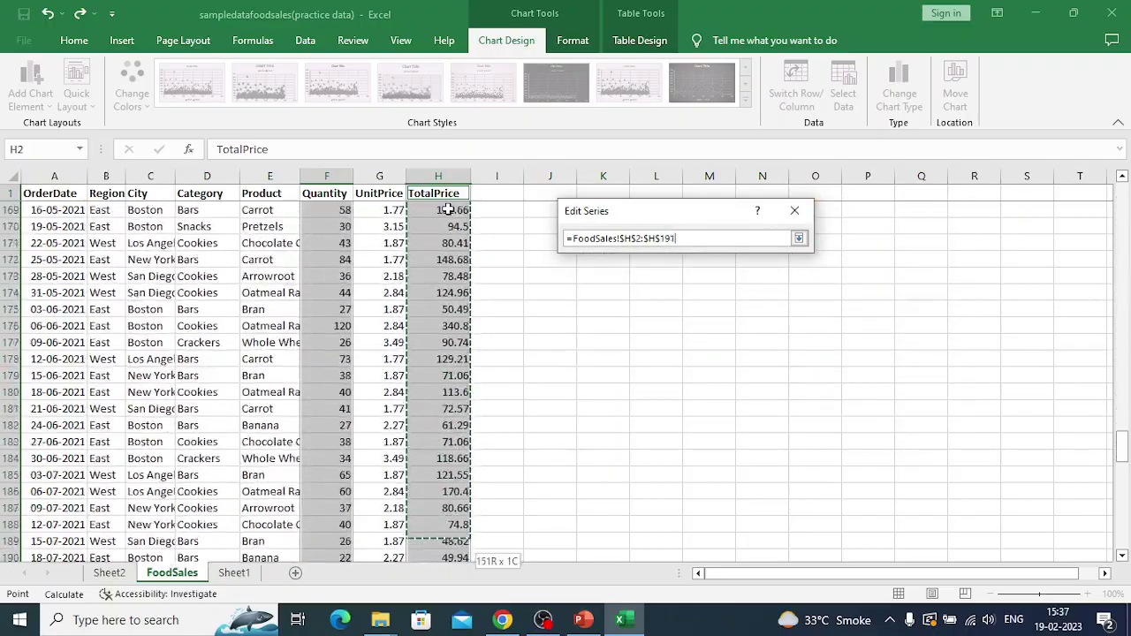
key(shift+Down)
key(shift+Down)
key(shift+Down)
key(shift+Down)
key(shift+Down)
key(shift+Down)
key(shift+Down)
key(shift+Down)
key(shift+Down)
key(shift+Down)
key(shift+Down)
key(shift+Down)
key(shift+Down)
key(shift+Down)
key(shift+Down)
key(shift+Down)
key(shift+Down)
key(shift+Down)
key(shift+Down)
key(shift+Down)
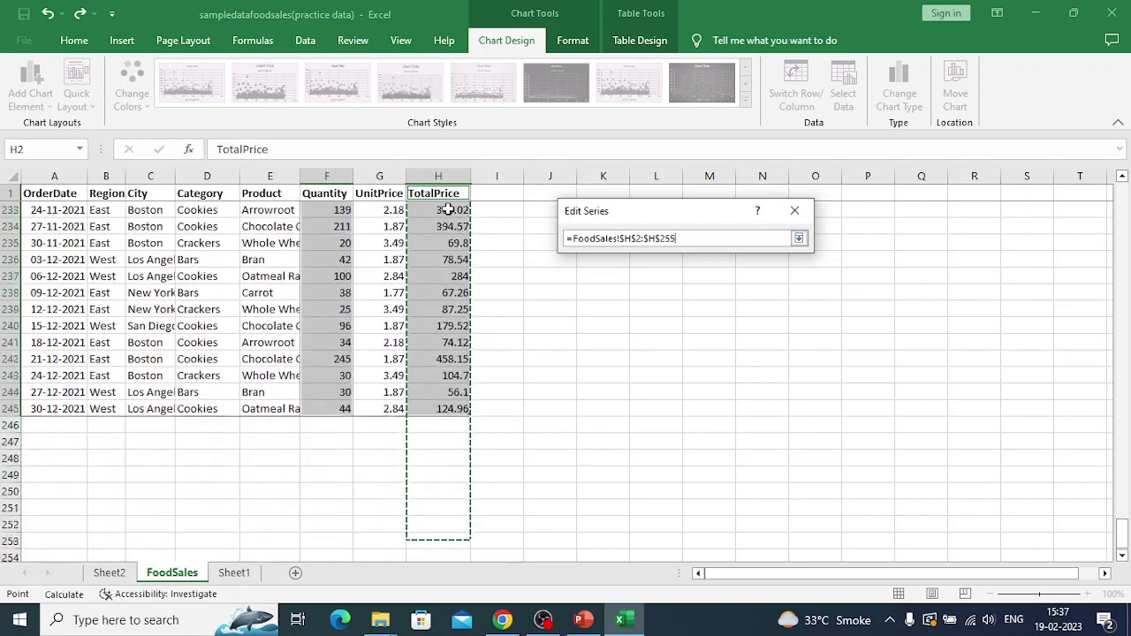
key(shift+Up)
key(shift+Up)
key(shift+Up)
key(shift+Up)
key(shift+Up)
key(shift+Up)
key(shift+Up)
key(shift+Up)
key(shift+Up)
key(shift+Up)
key(shift+Up)
key(shift+Up)
key(shift+Up)
key(shift+Up)
key(shift+Up)
key(shift+Up)
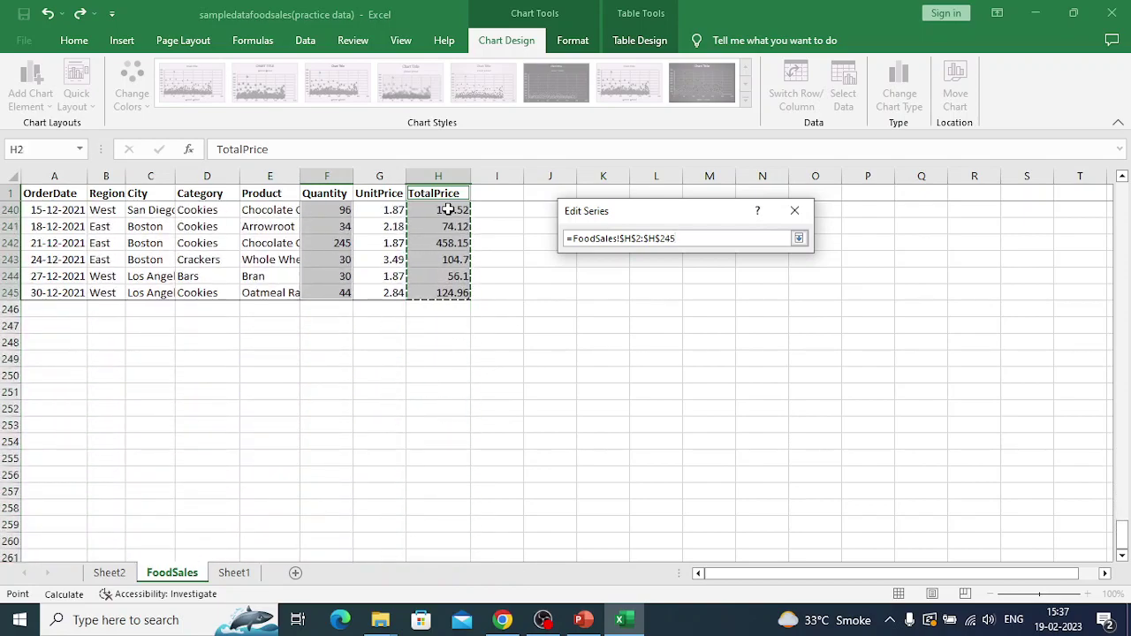
click(799, 238)
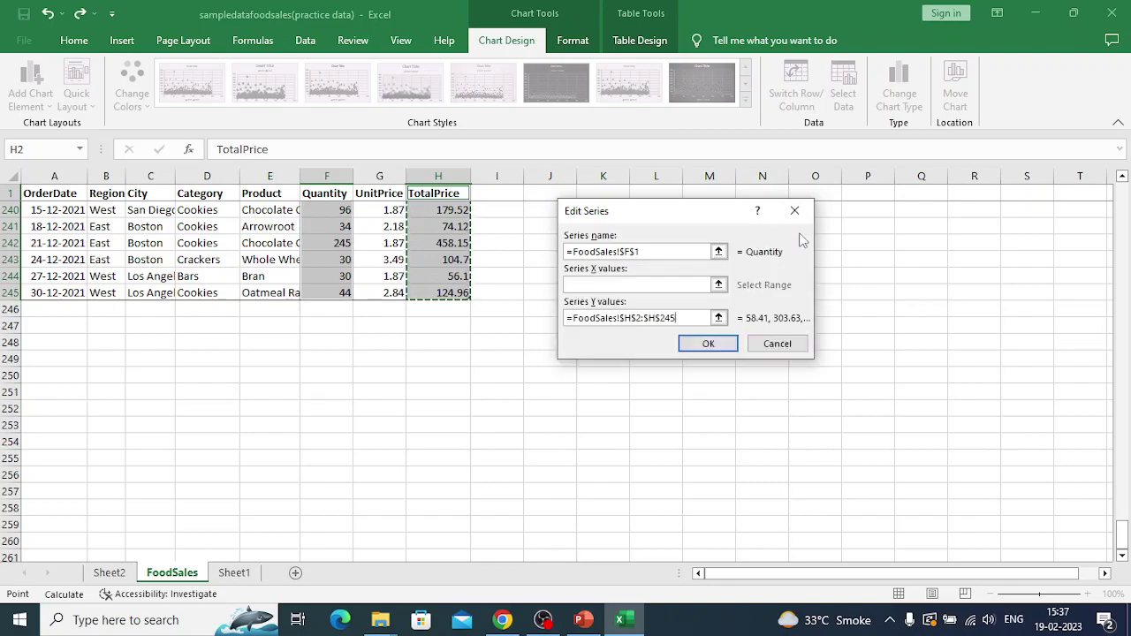
Step: Set the X values of the Quantity series to the Quantity cells, =FoodSales!$F$2:$F$245, and apply the chart's data source changes
click(718, 285)
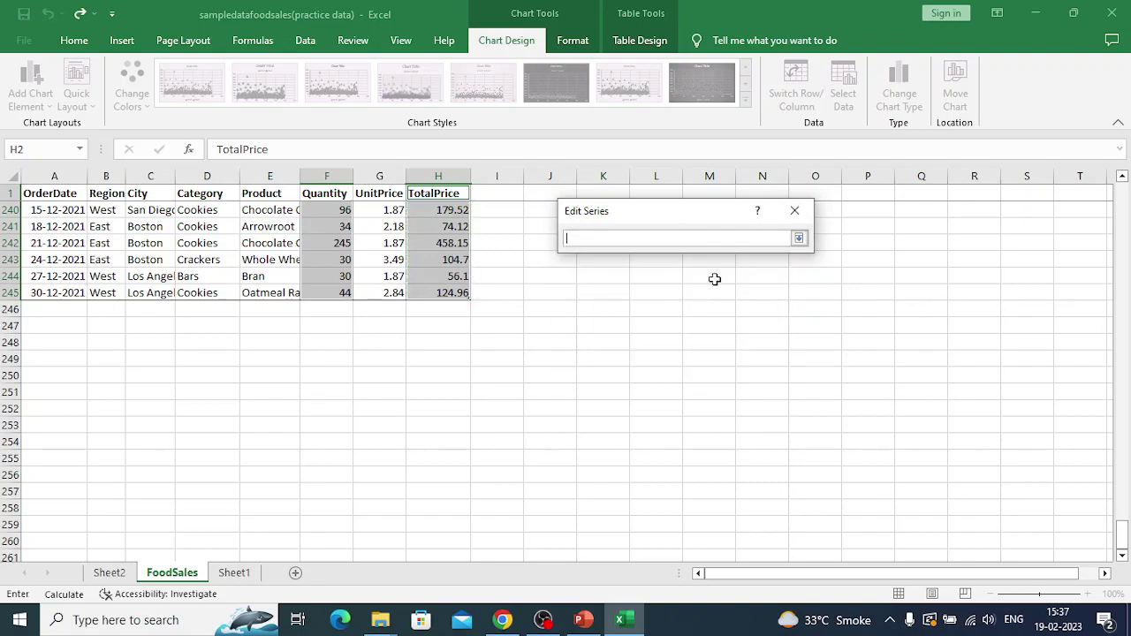
scroll(1127, 248, up, 5)
scroll(1127, 247, up, 20)
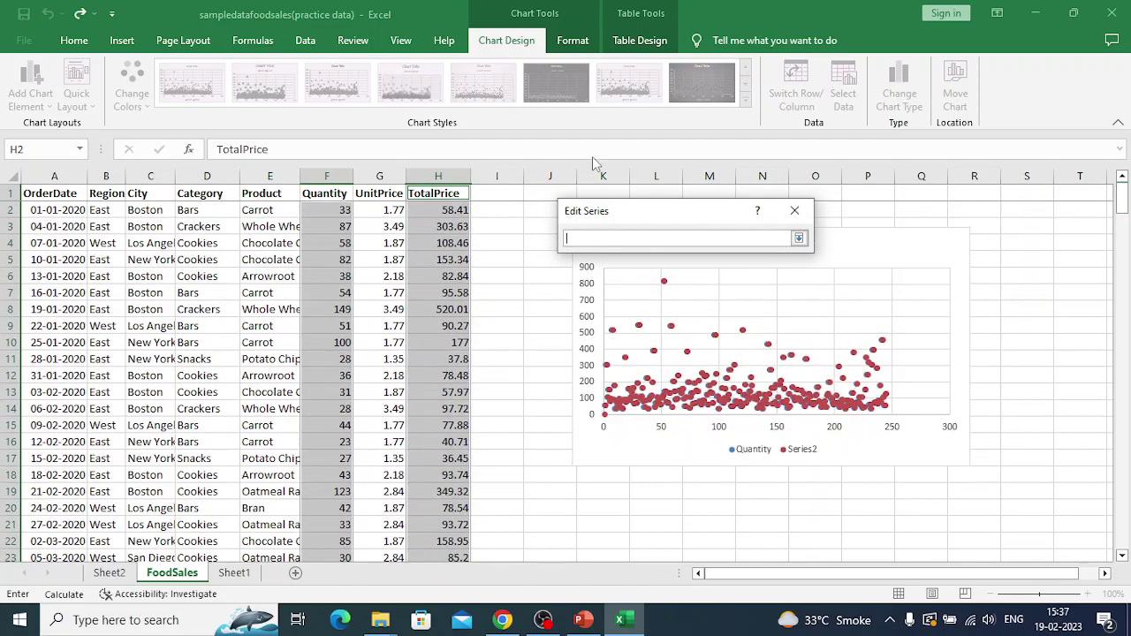
click(308, 209)
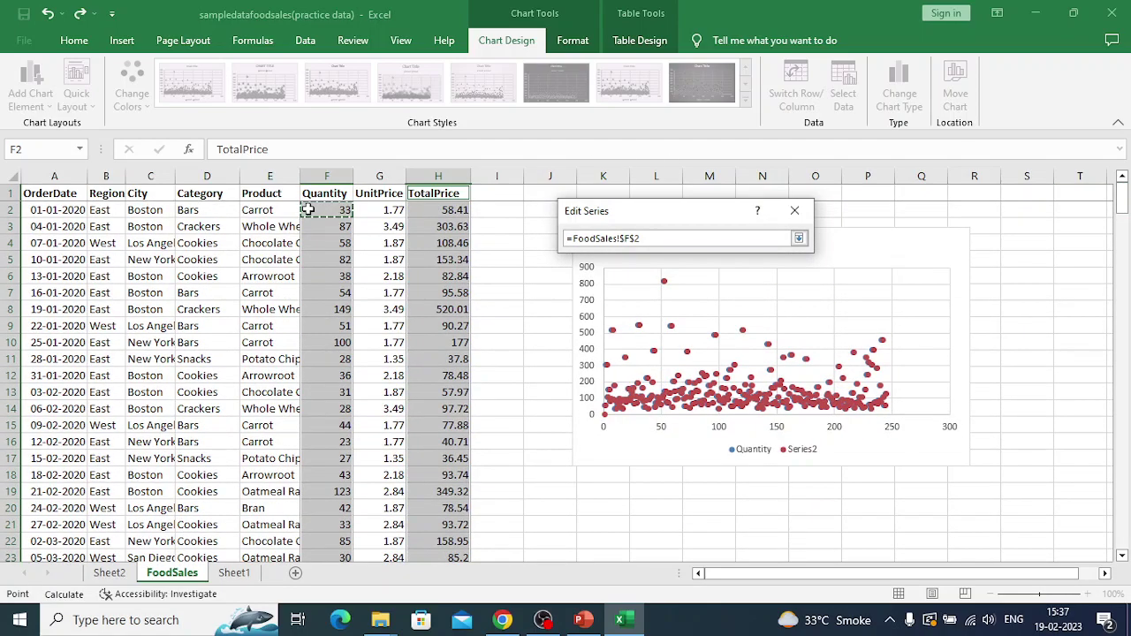
key(shift+Down)
key(shift+Down)
key(shift+Down)
key(shift+Down)
key(shift+Down)
key(shift+Down)
key(shift+Down)
key(shift+Down)
key(shift+Down)
key(shift+Down)
key(shift+Down)
key(shift+Down)
key(shift+Down)
key(shift+Down)
key(shift+Down)
key(shift+Down)
key(shift+Down)
key(shift+Down)
key(shift+Down)
key(shift+Down)
key(shift+Down)
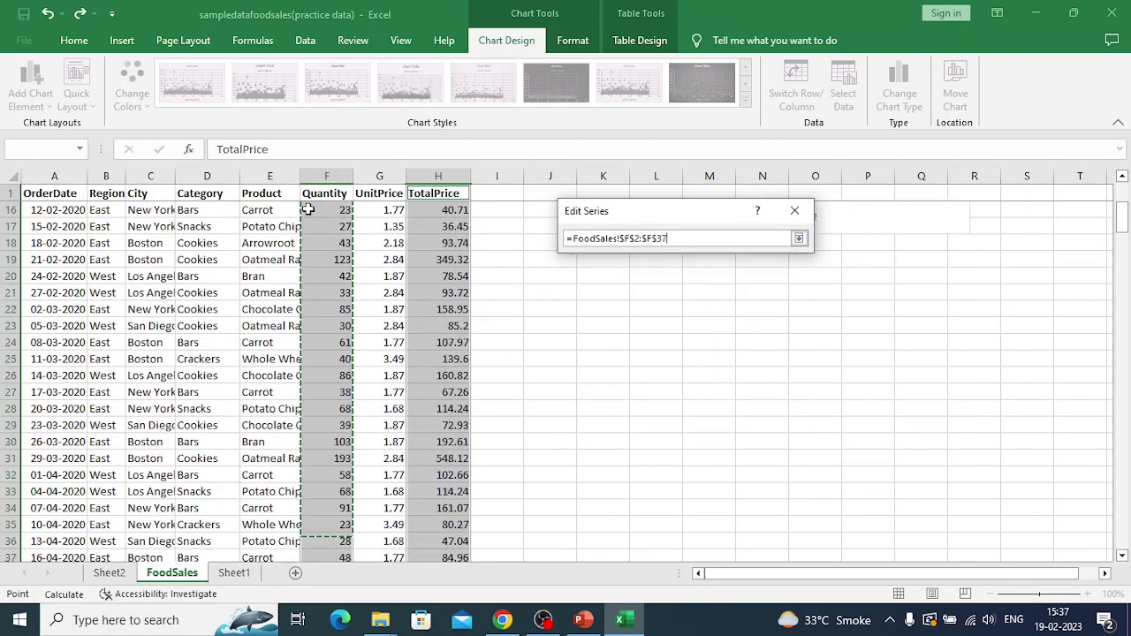
key(shift+Down)
key(shift+Down)
key(shift+Down)
key(shift+Down)
key(shift+Down)
key(shift+Down)
key(shift+Down)
key(shift+Down)
key(shift+Down)
key(shift+Down)
key(shift+Down)
key(shift+Down)
key(shift+Down)
key(shift+Down)
key(shift+Down)
key(shift+Down)
key(shift+Down)
key(shift+Down)
key(shift+Down)
key(shift+Down)
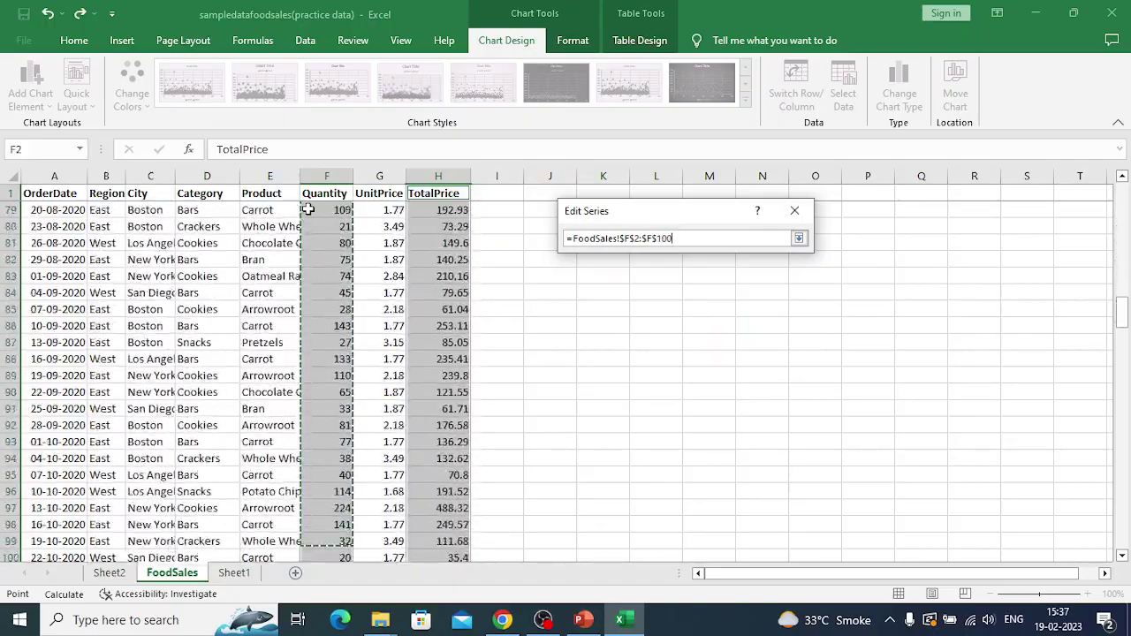
key(shift+Down)
key(shift+Down)
key(shift+Down)
key(shift+Down)
key(shift+Down)
key(shift+Down)
key(shift+Down)
key(shift+Down)
key(shift+Down)
key(shift+Down)
key(shift+Down)
key(shift+Down)
key(shift+Down)
key(shift+Down)
key(shift+Down)
key(shift+Down)
key(shift+Down)
key(shift+Down)
key(shift+Down)
key(shift+Down)
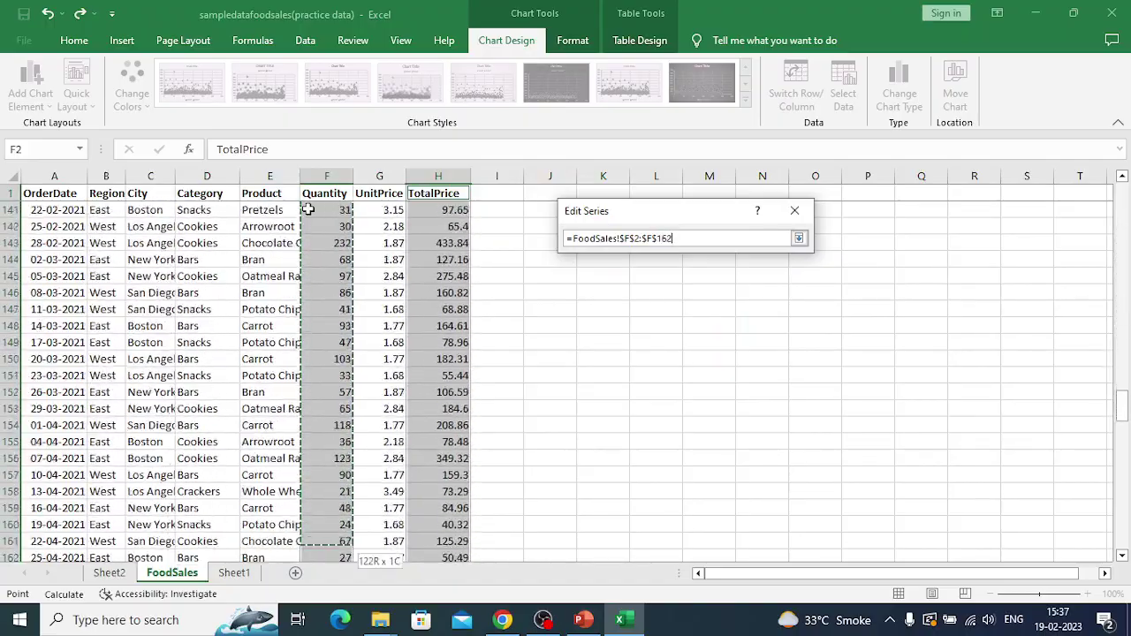
key(shift+Down)
key(shift+Down)
key(shift+Down)
key(shift+Down)
key(shift+Down)
key(shift+Down)
key(shift+Down)
key(shift+Down)
key(shift+Down)
key(shift+Down)
key(shift+Down)
key(shift+Down)
key(shift+Down)
key(shift+Down)
key(shift+Down)
key(shift+Down)
key(shift+Down)
key(shift+Down)
key(shift+Down)
key(shift+Down)
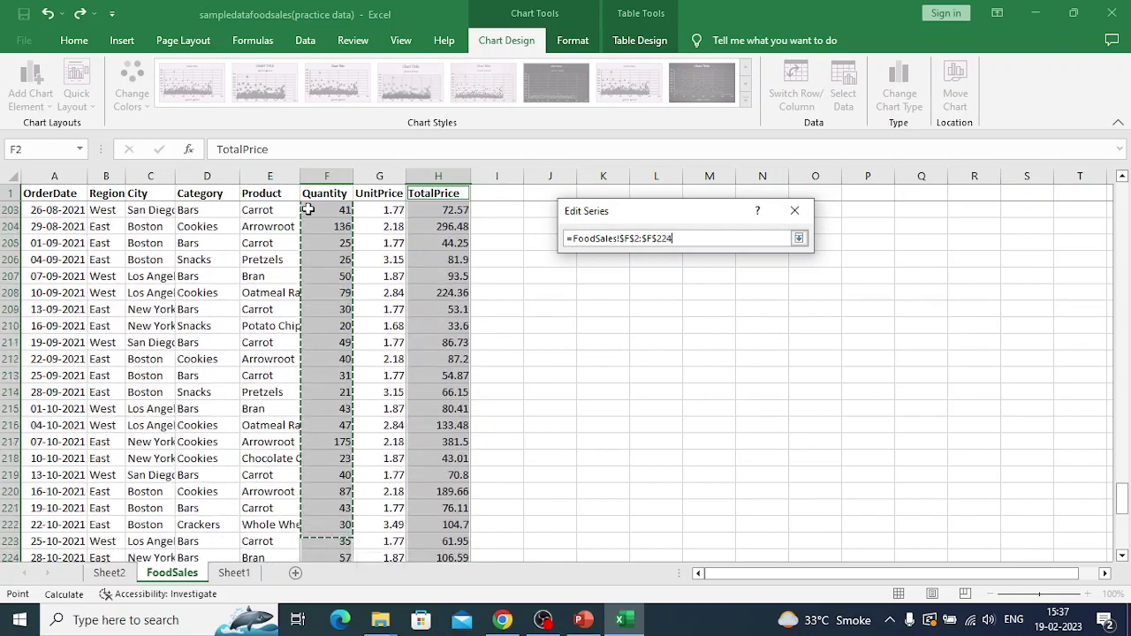
key(shift+Up)
key(shift+Up)
key(shift+Up)
key(shift+Up)
key(shift+Up)
key(shift+Up)
key(shift+Up)
key(shift+Up)
key(shift+Up)
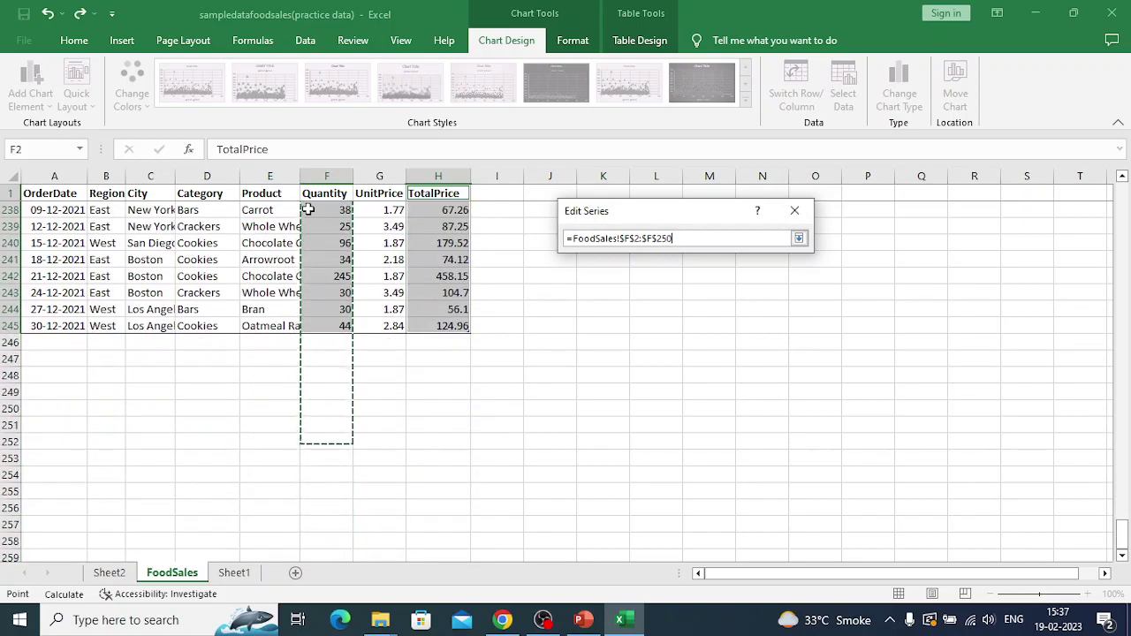
key(shift+Down)
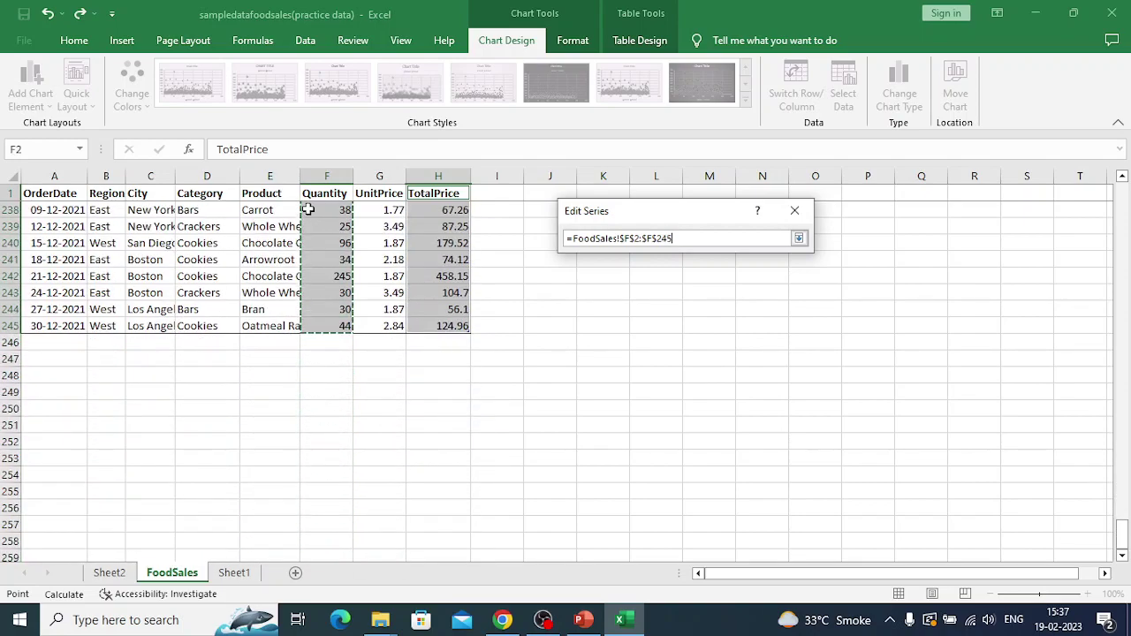
click(798, 240)
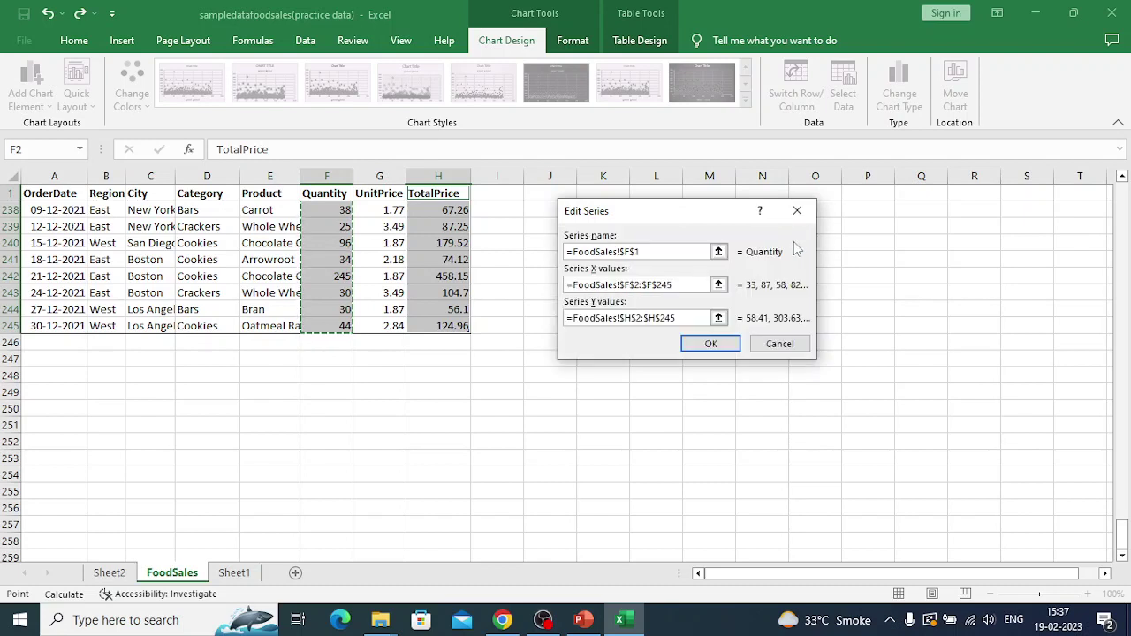
click(711, 344)
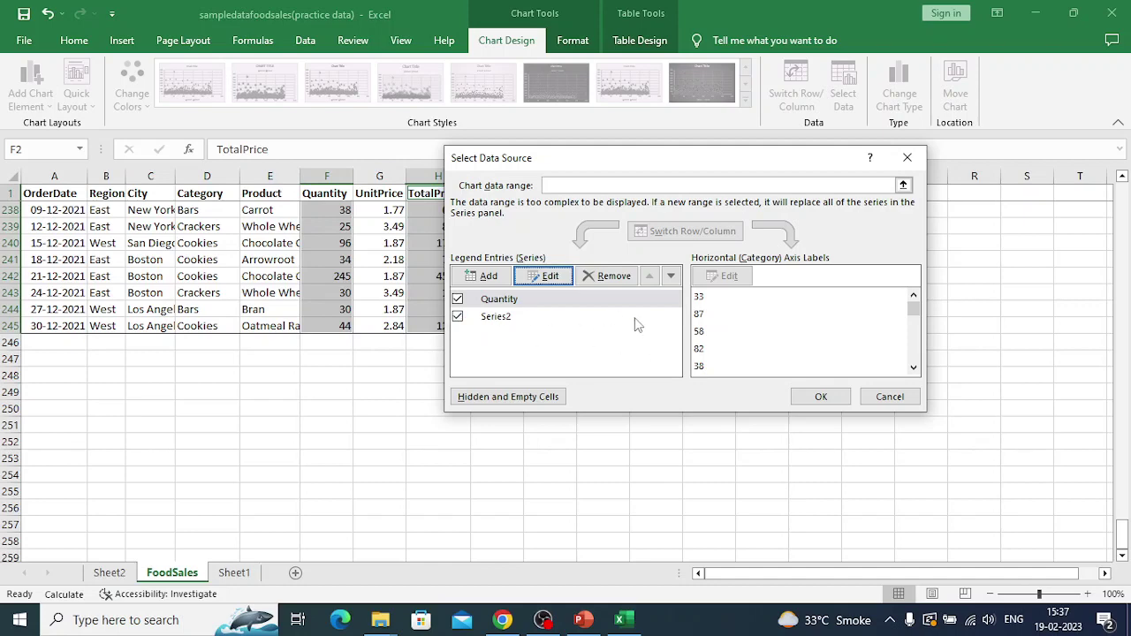
click(821, 399)
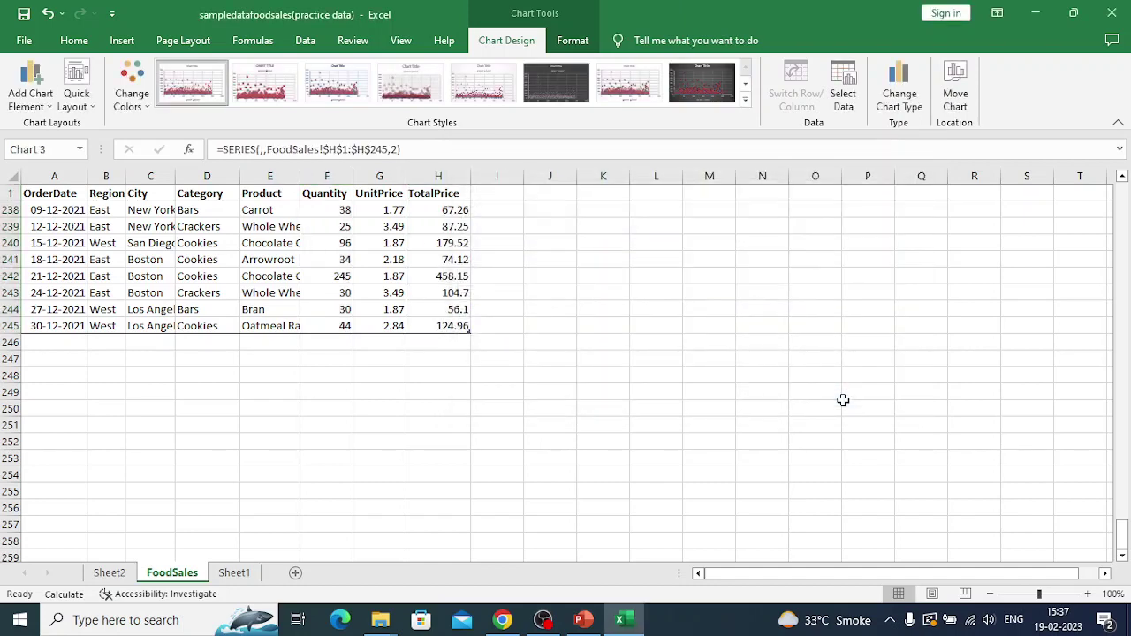
drag(1121, 536, 1128, 438)
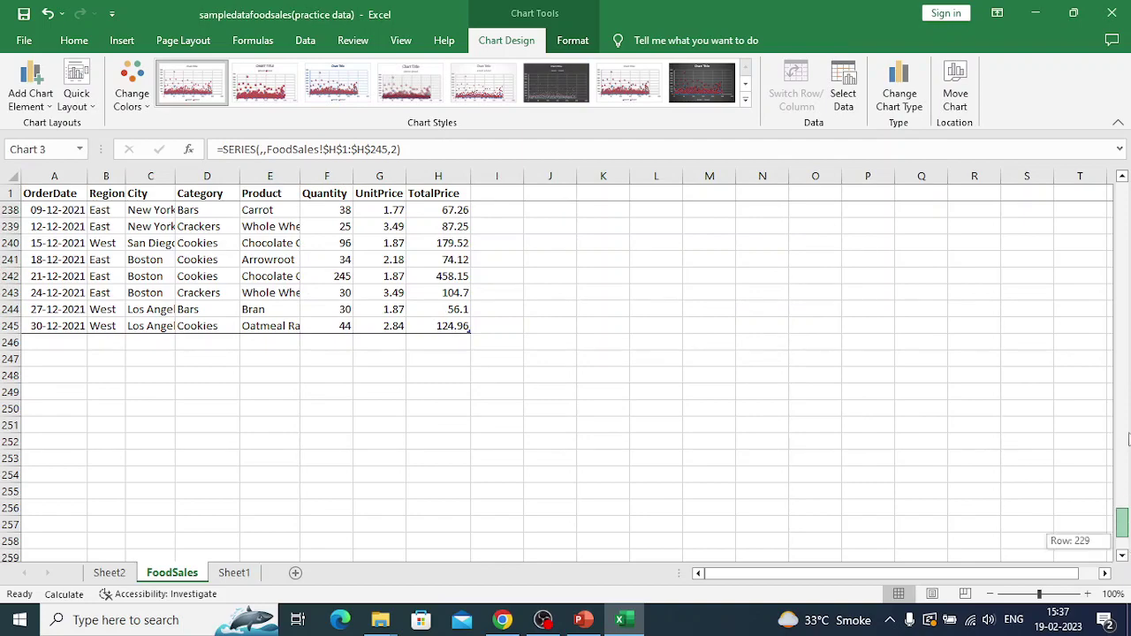
drag(1129, 299, 1102, 169)
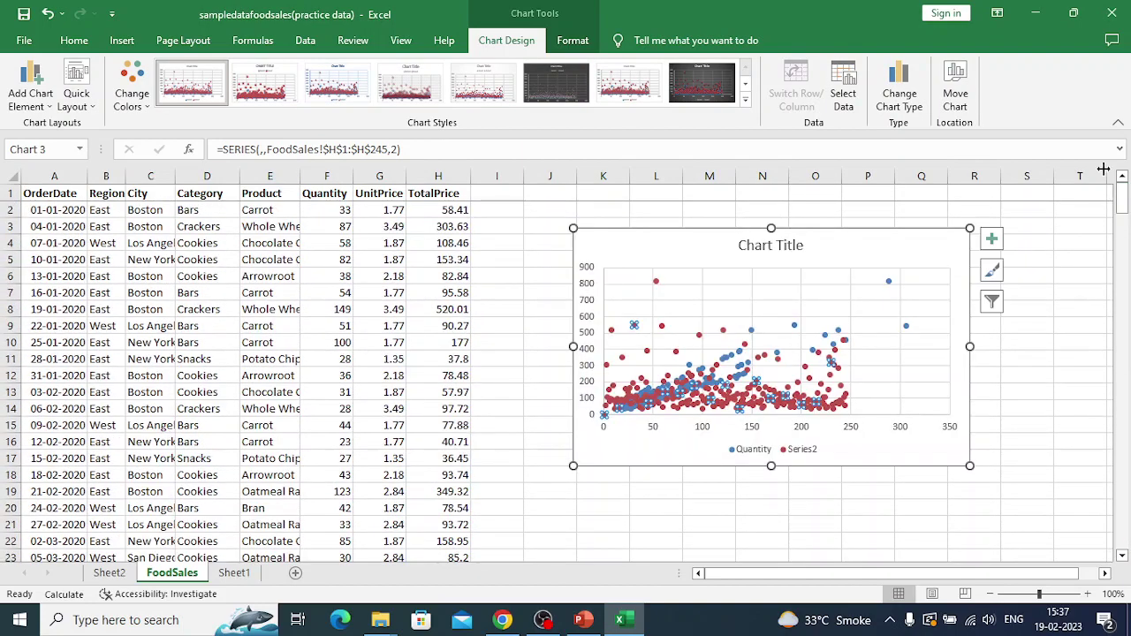
Step: Remove Series2 from the chart's data source, keeping only the Quantity series
click(846, 454)
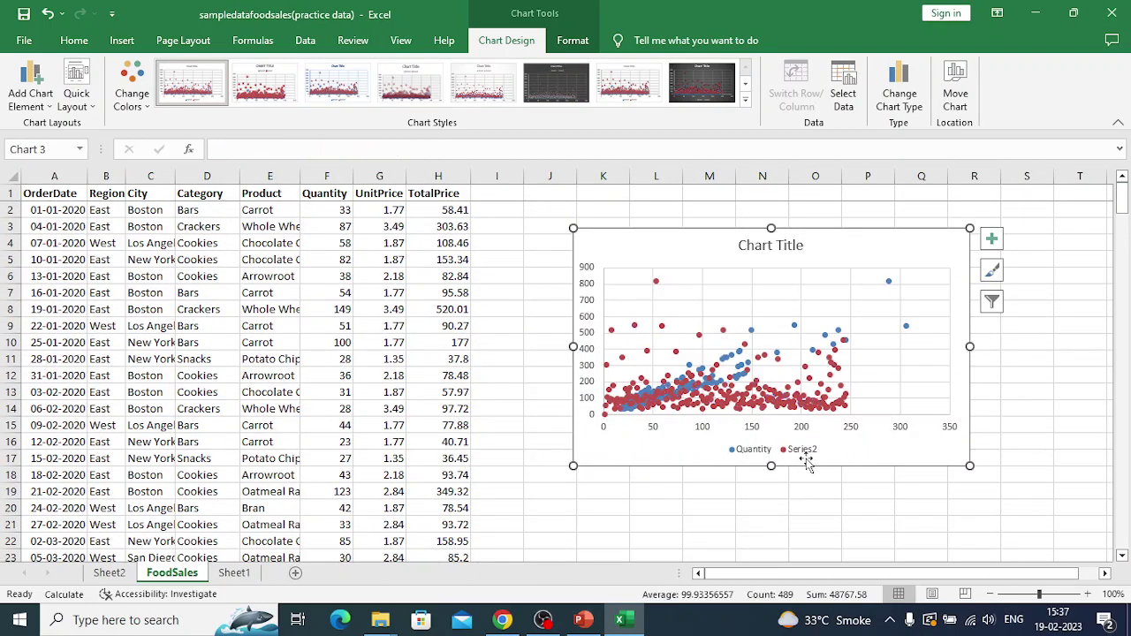
click(802, 454)
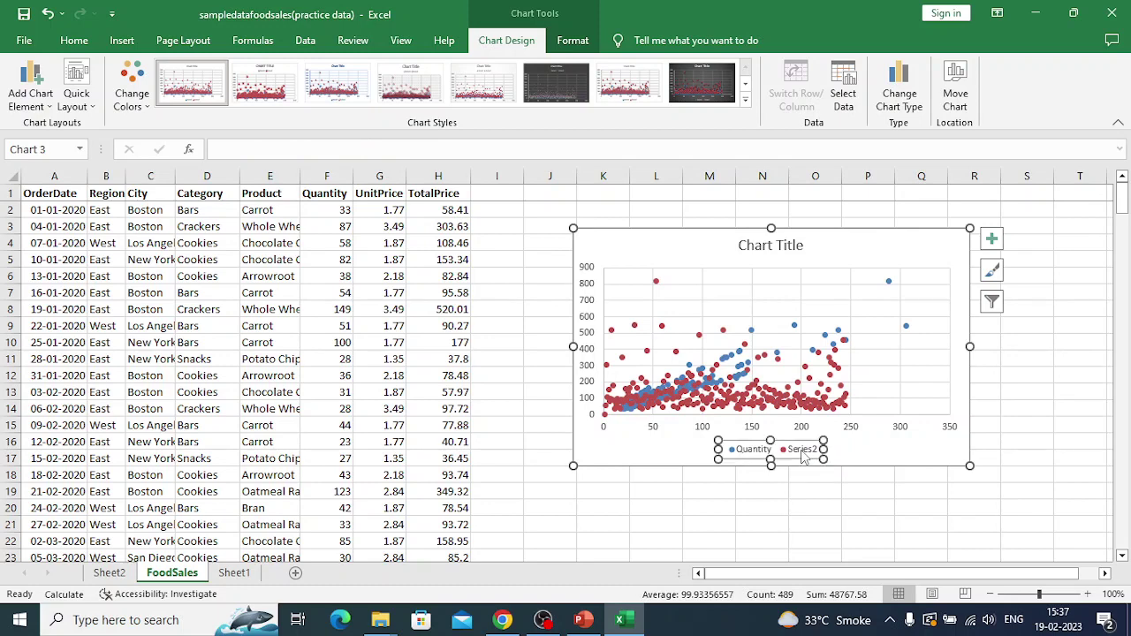
click(845, 83)
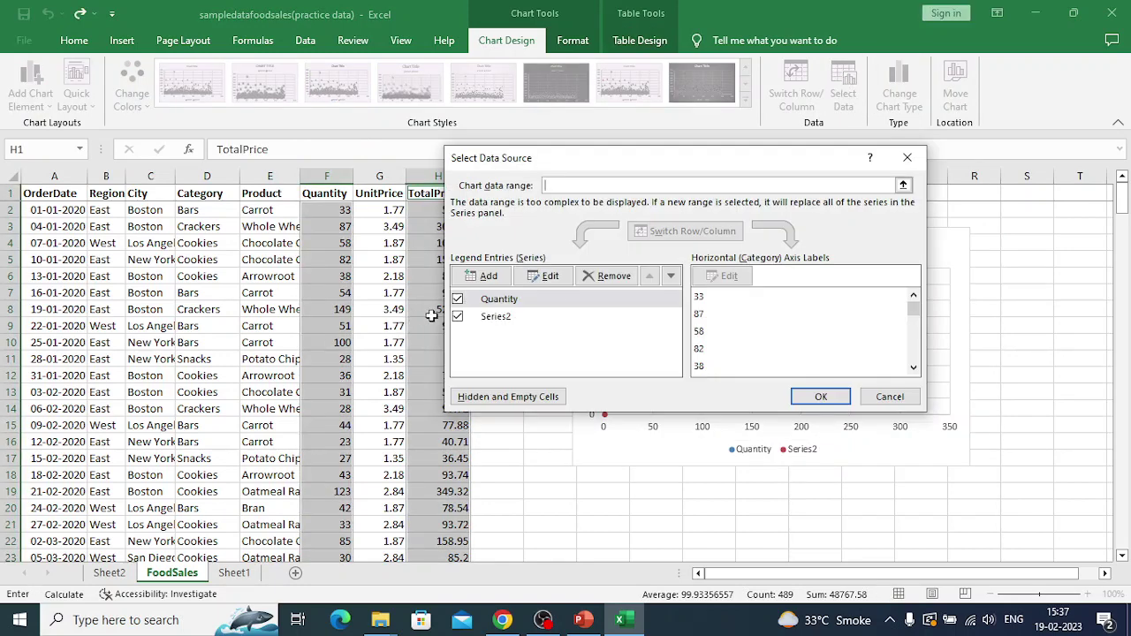
click(458, 318)
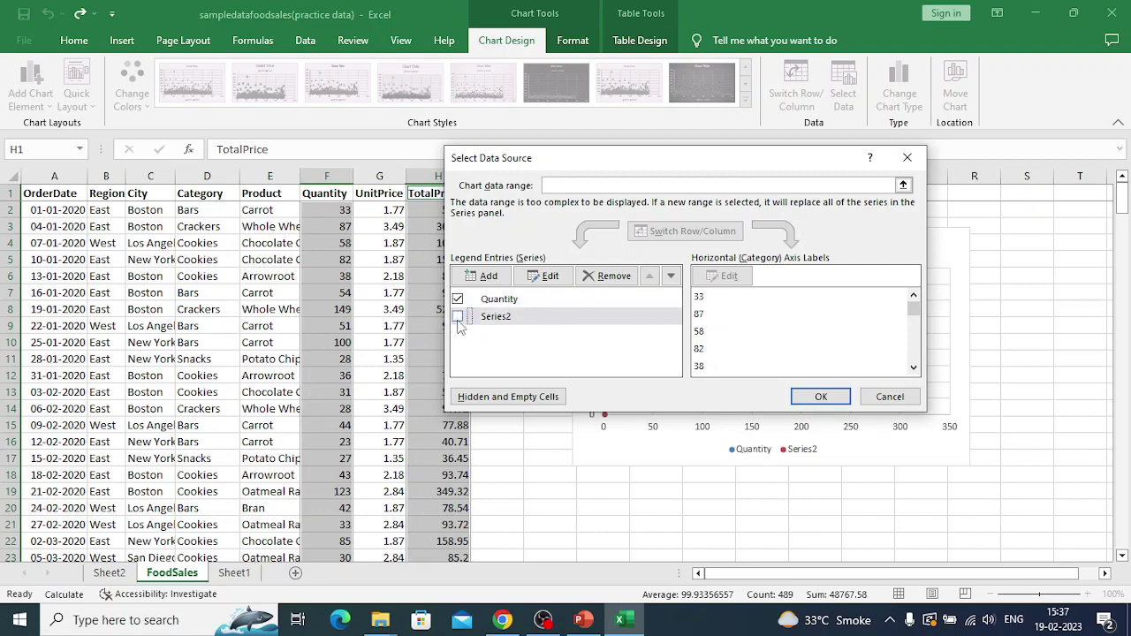
click(608, 277)
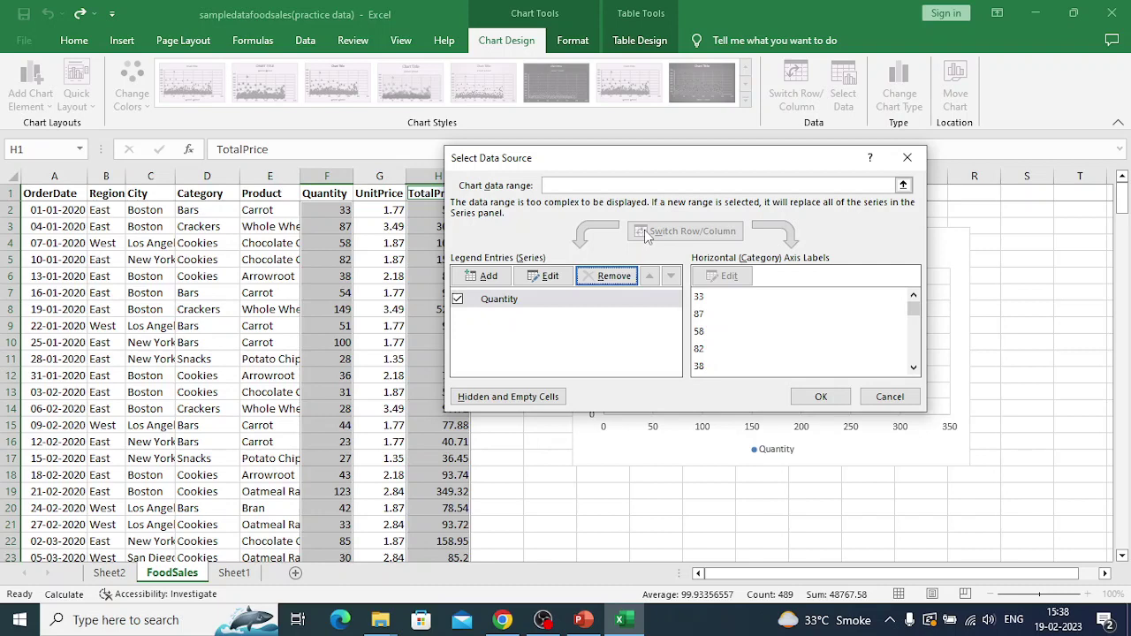
click(483, 276)
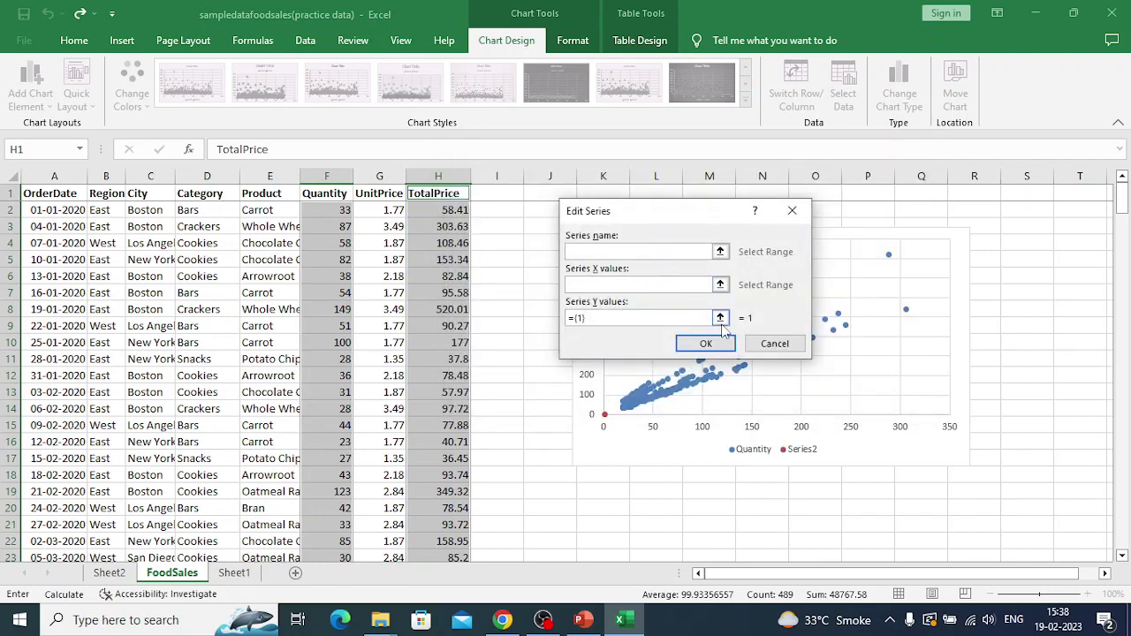
click(791, 344)
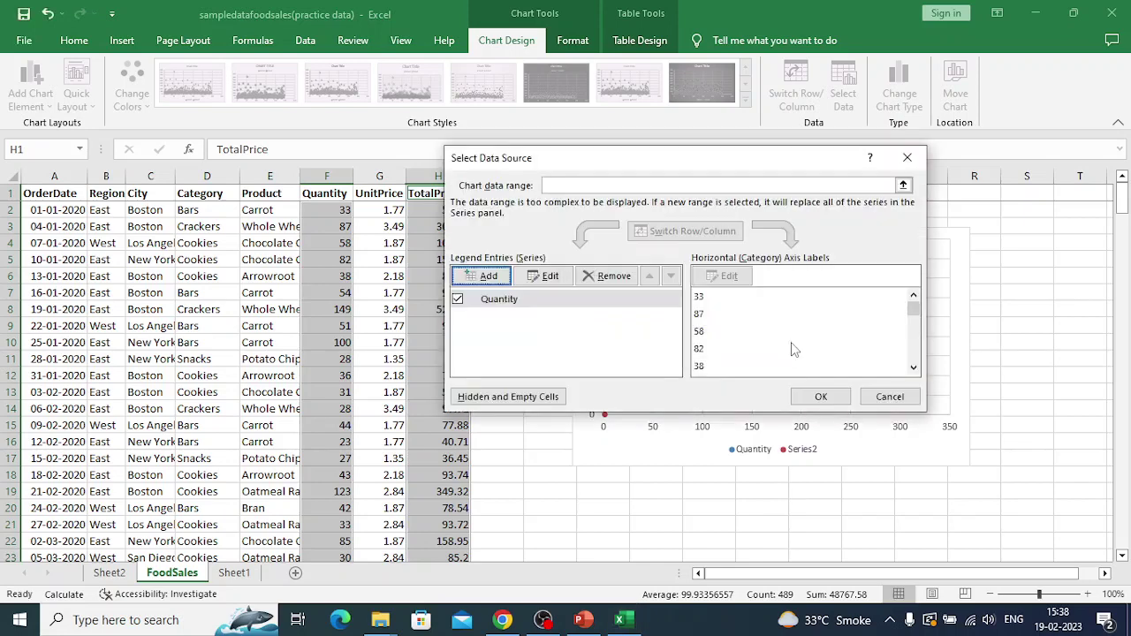
click(821, 397)
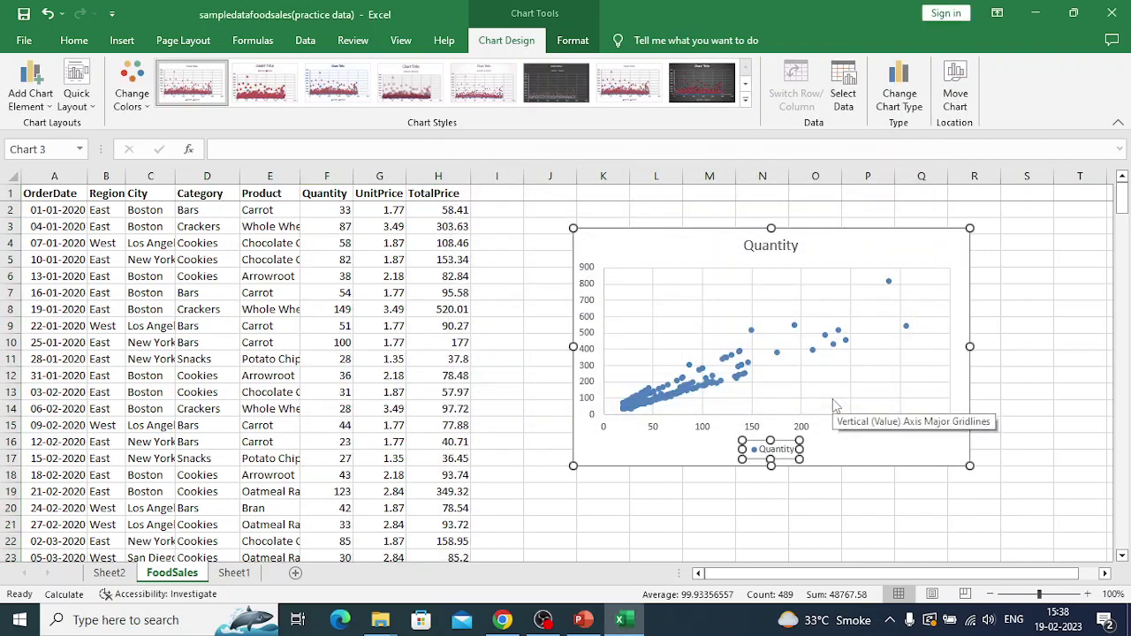
Step: Delete the scatter chart's title and add a Linear trendline to the Quantity series
click(775, 246)
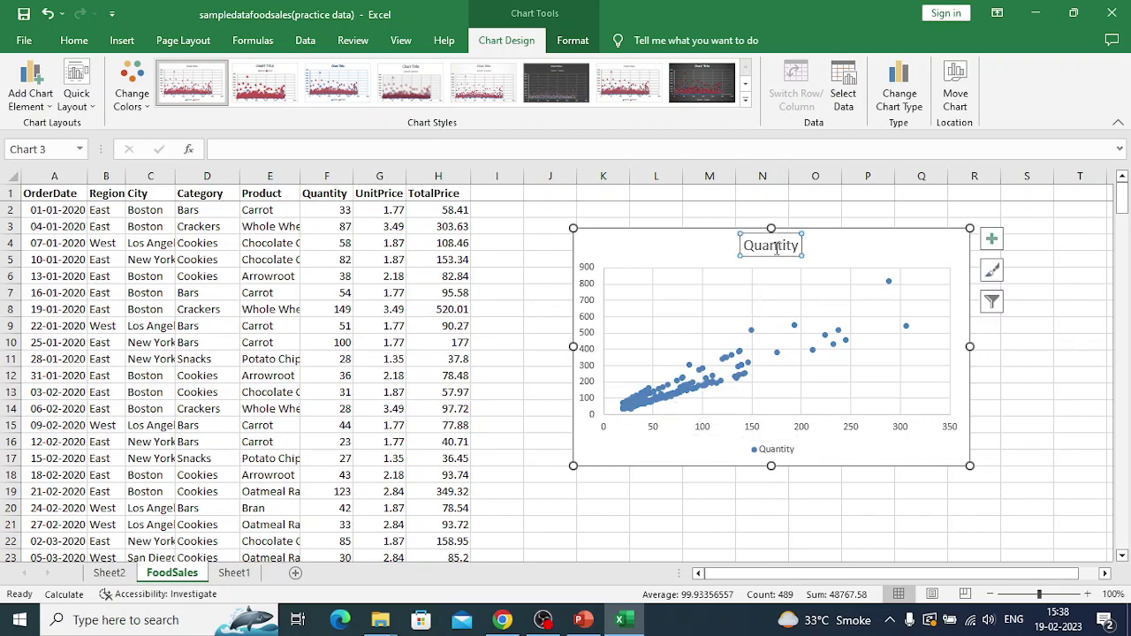
key(Delete)
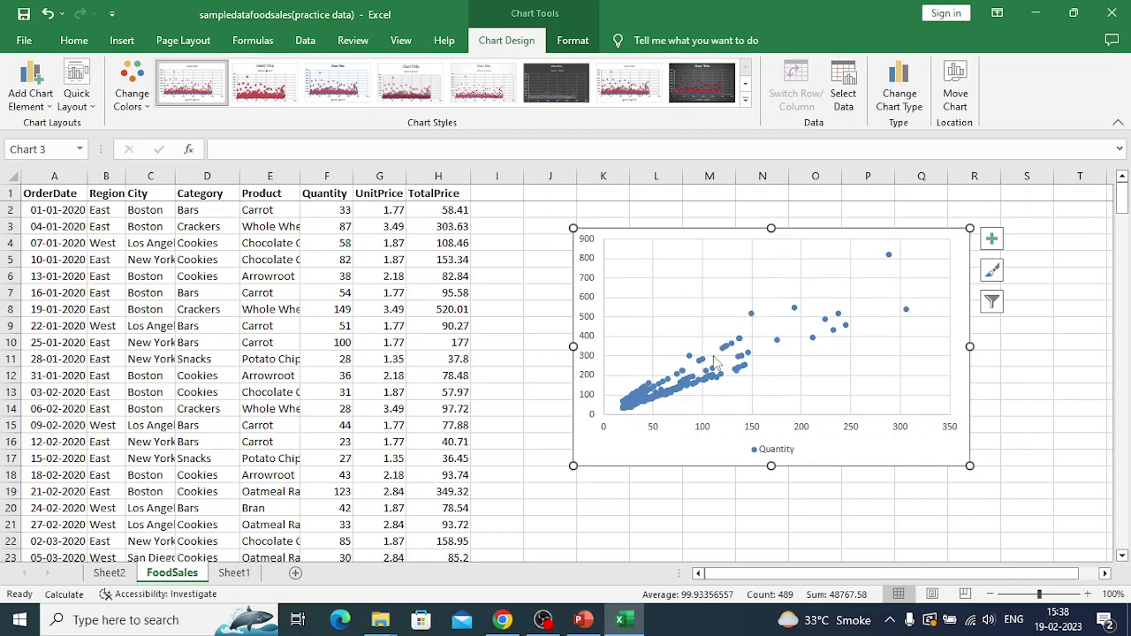
click(44, 107)
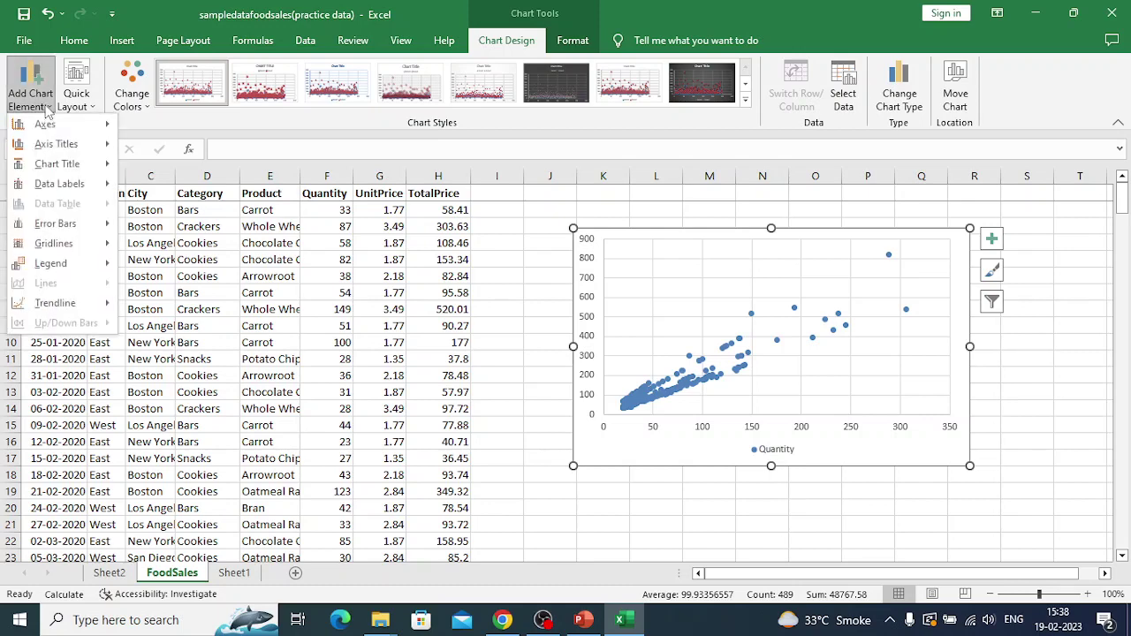
mouse_move(88, 310)
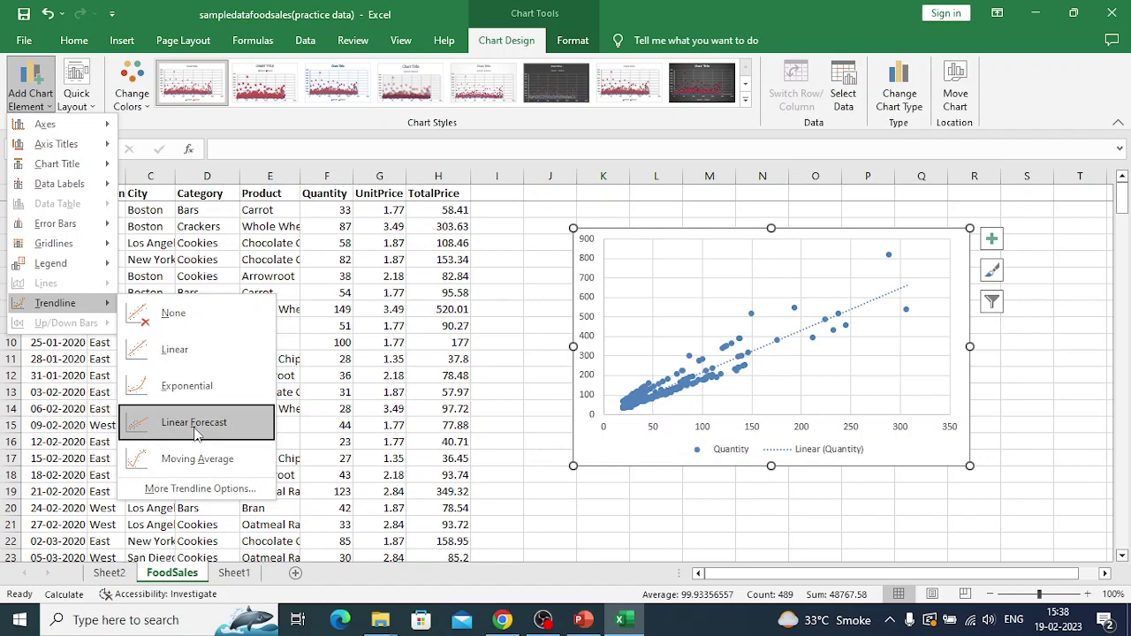
click(183, 353)
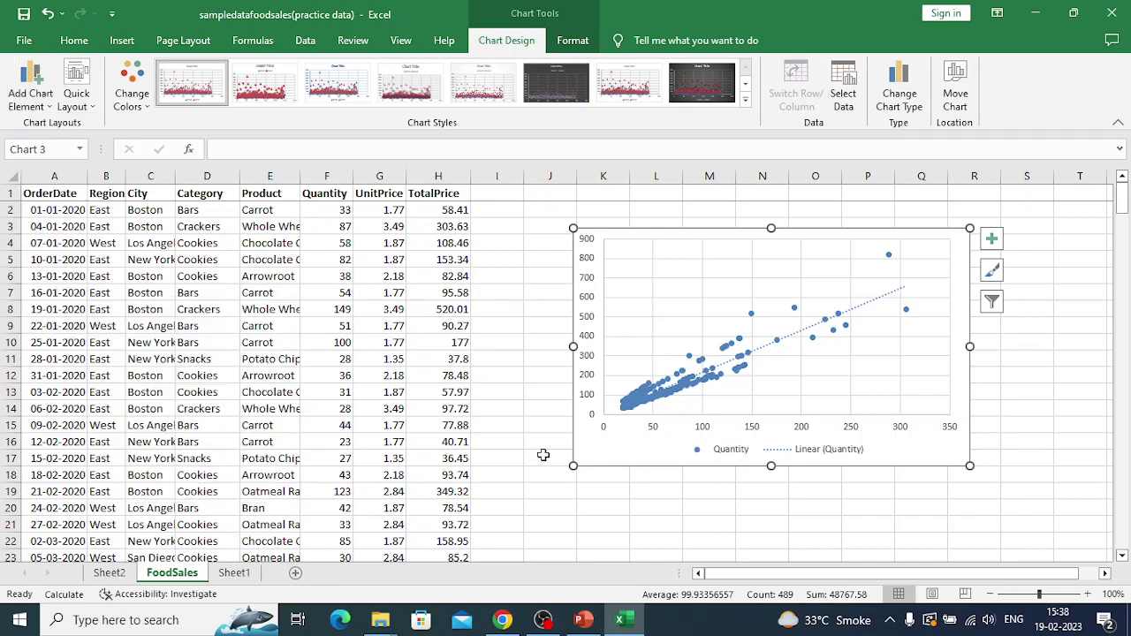
Step: Add a Linear Forecast trendline and further Linear trendlines to the Quantity series, then deselect the chart
click(753, 353)
click(991, 240)
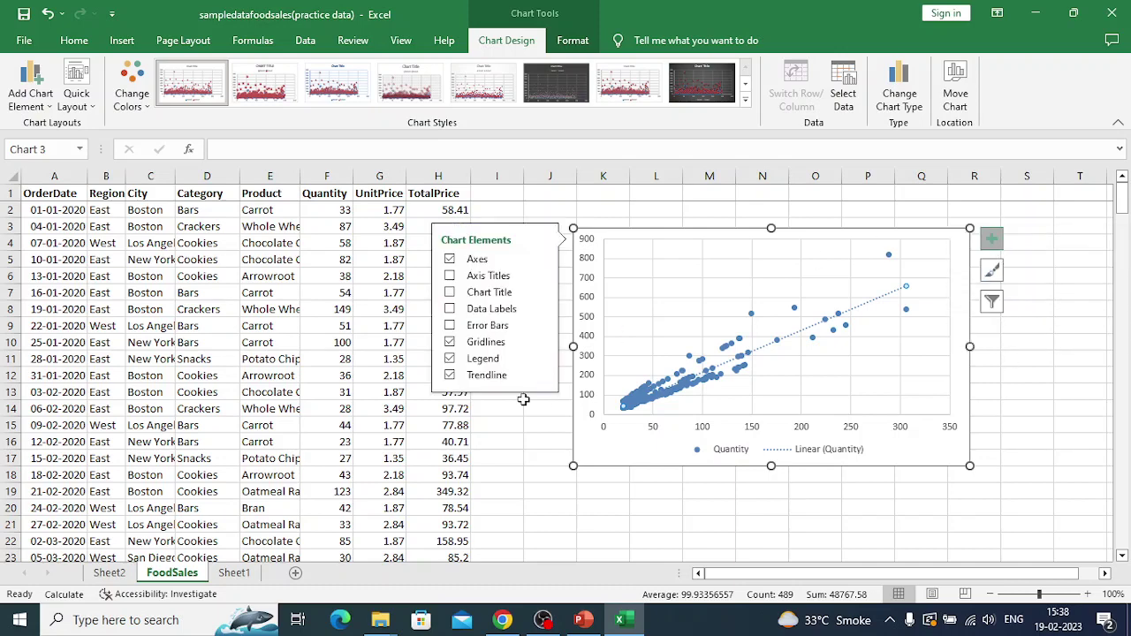
click(456, 379)
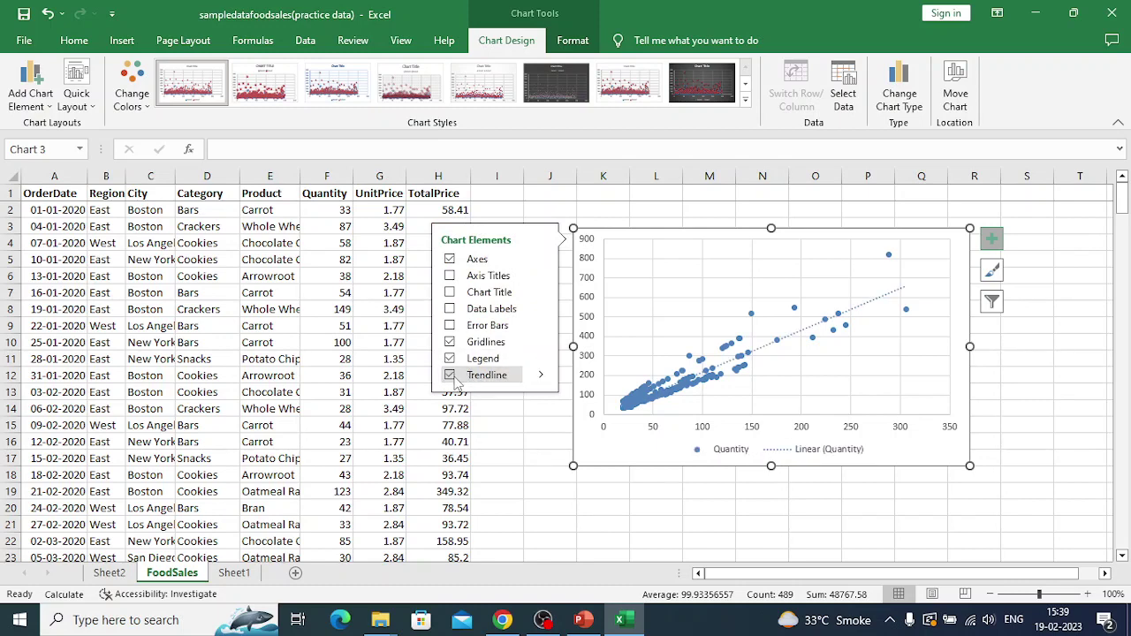
click(543, 378)
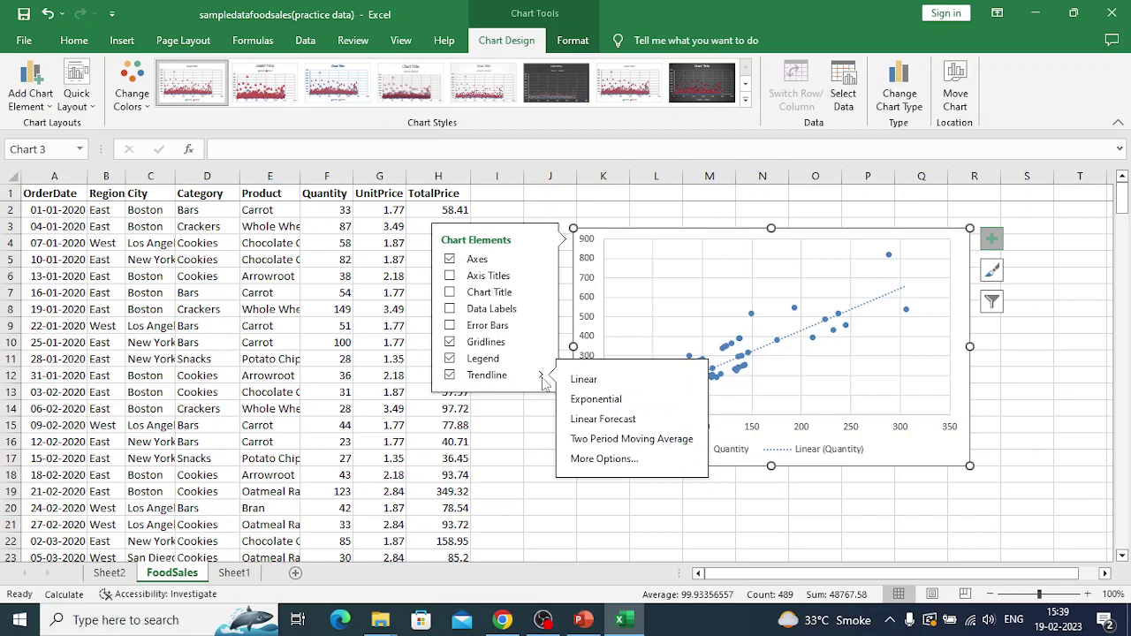
click(601, 422)
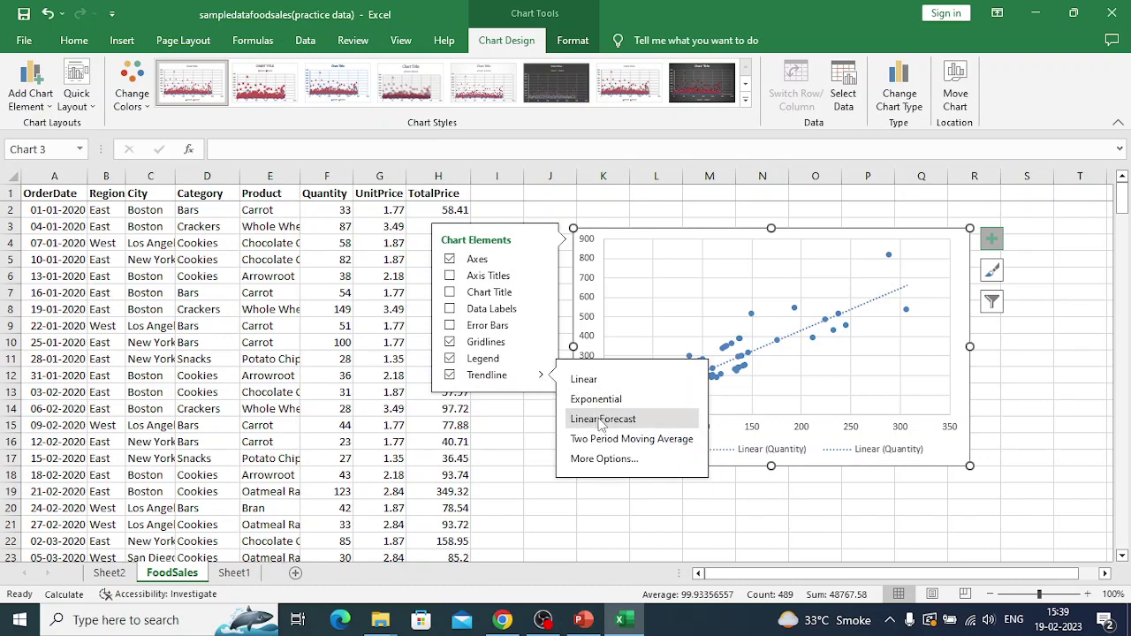
click(588, 399)
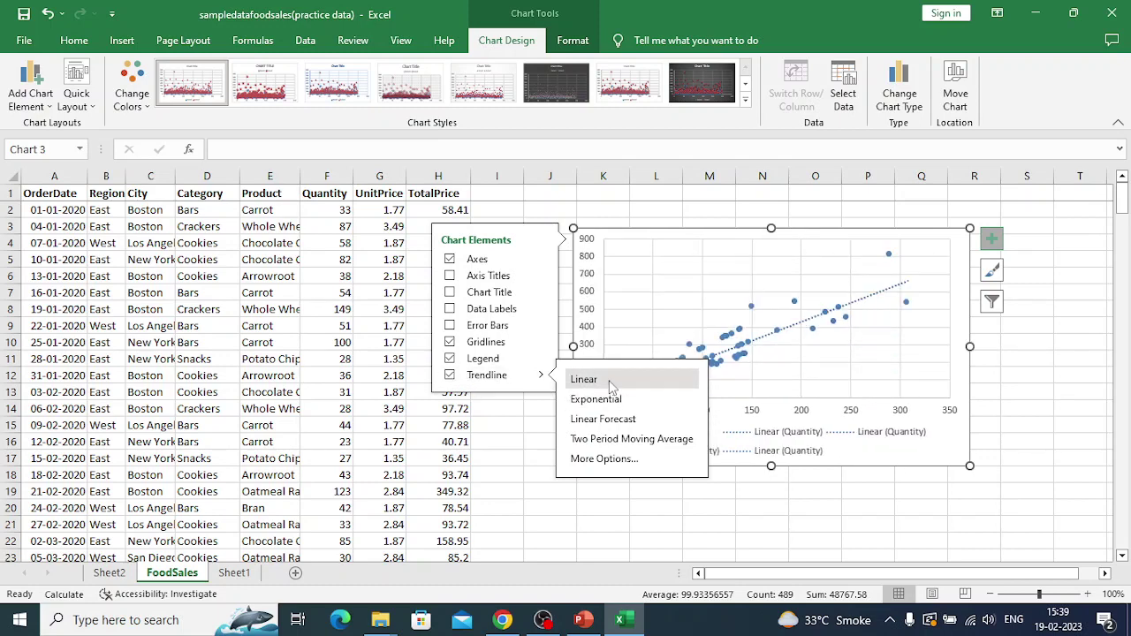
click(811, 332)
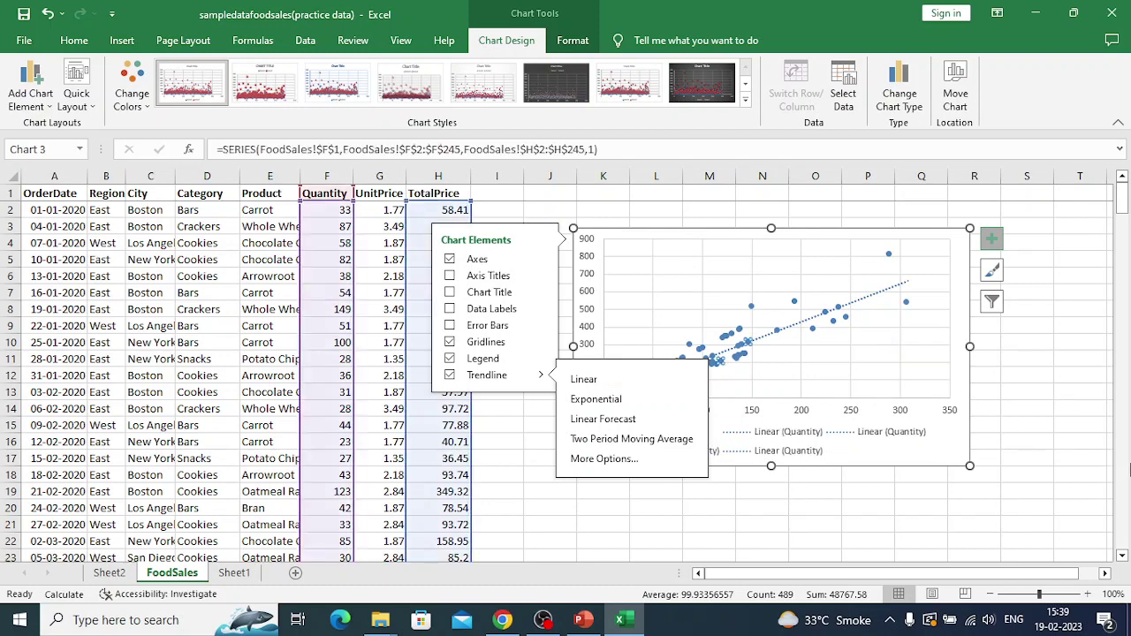
click(1006, 420)
click(1005, 421)
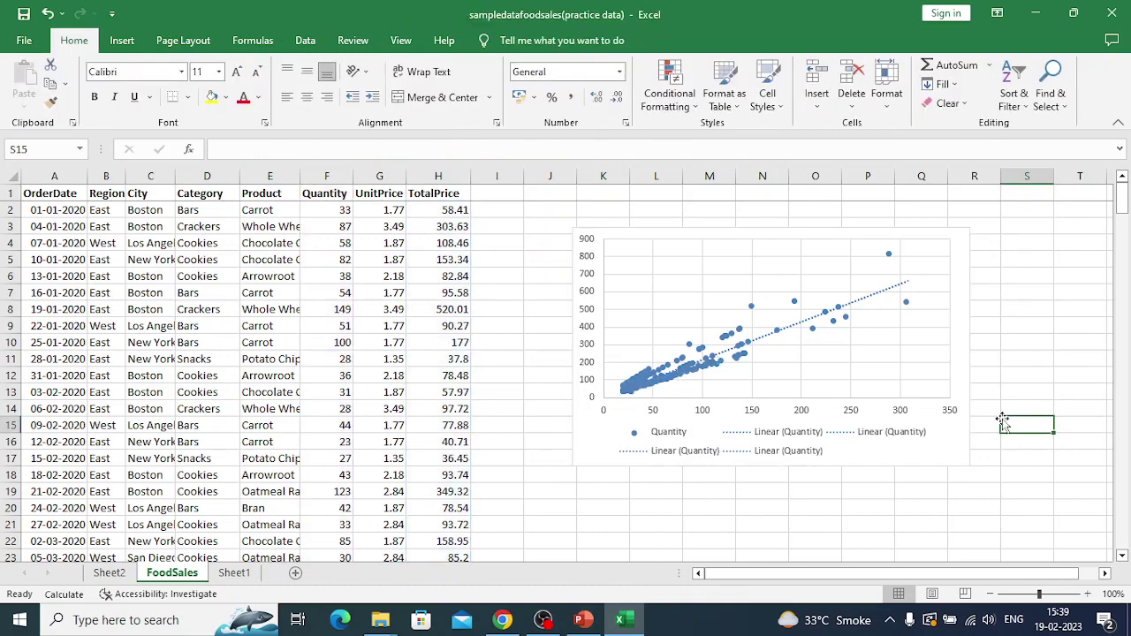
Step: Fill the scatter chart's legend with a solid light red theme color
click(789, 456)
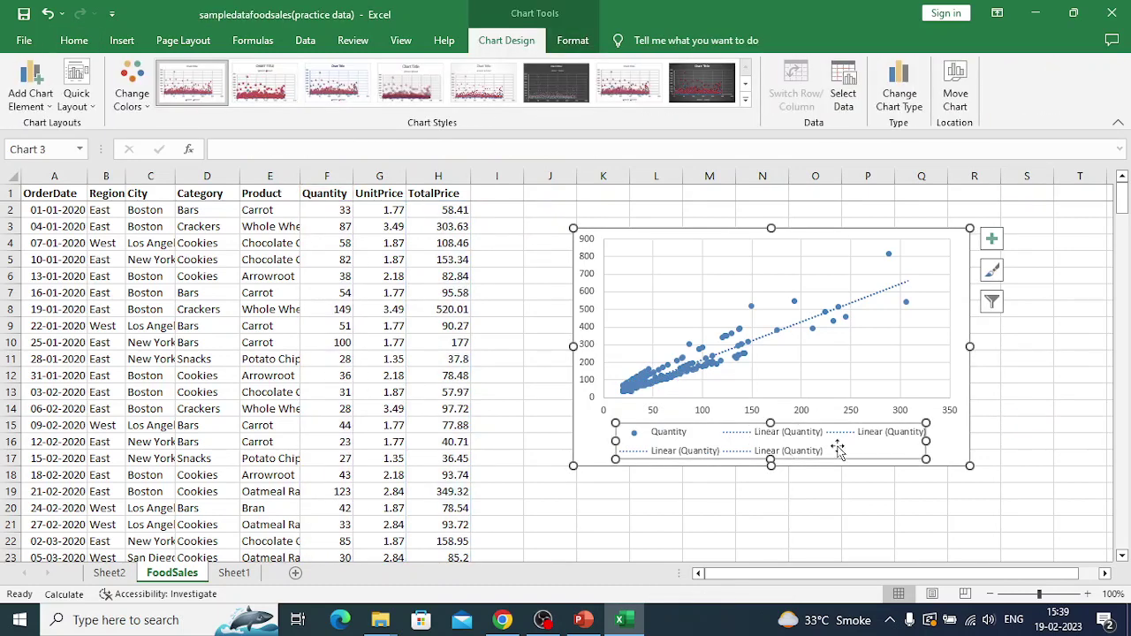
double_click(841, 452)
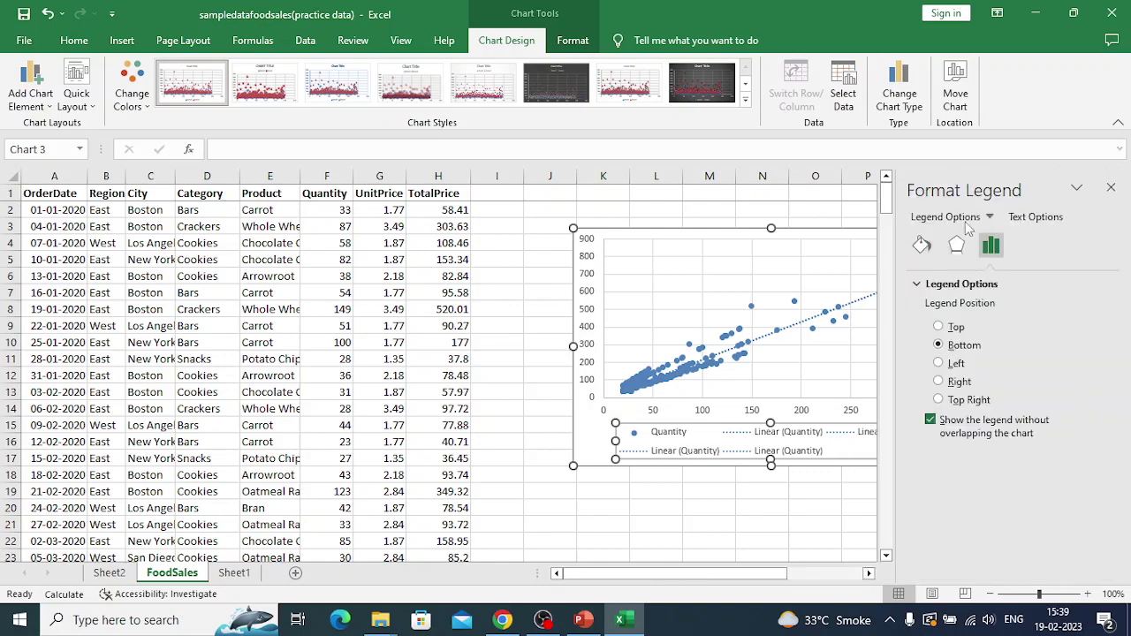
click(1079, 190)
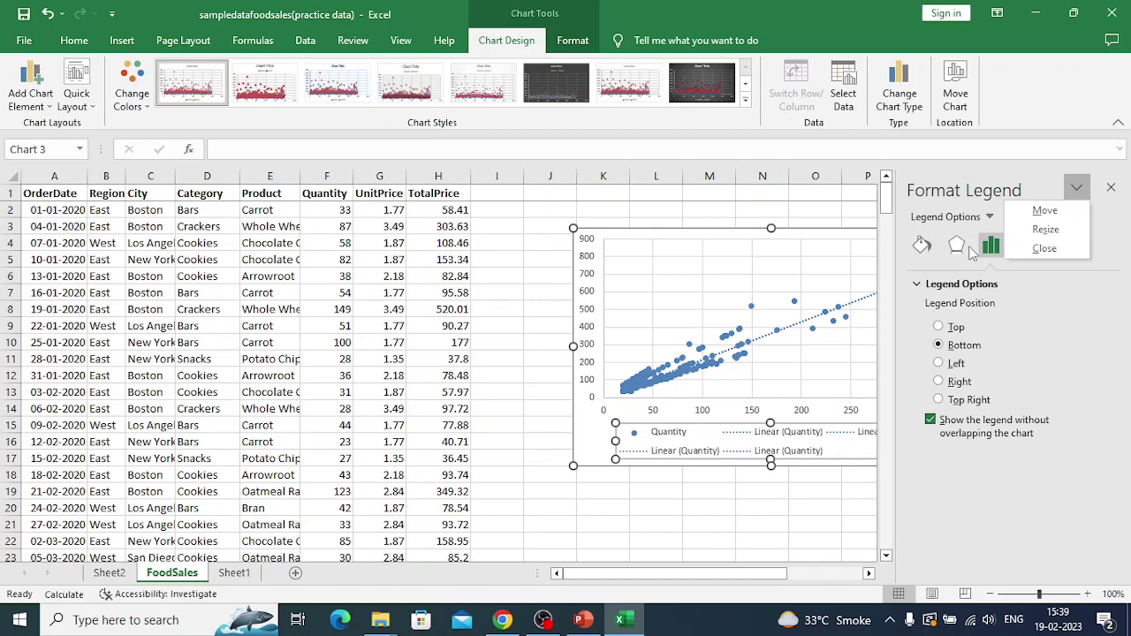
click(919, 290)
click(922, 290)
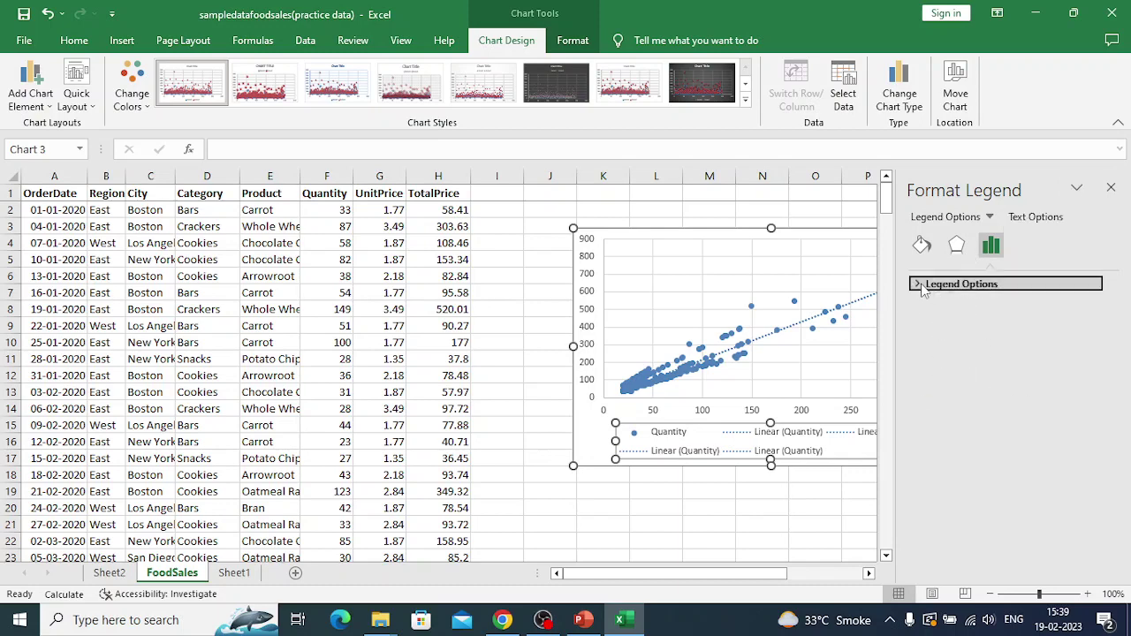
click(957, 246)
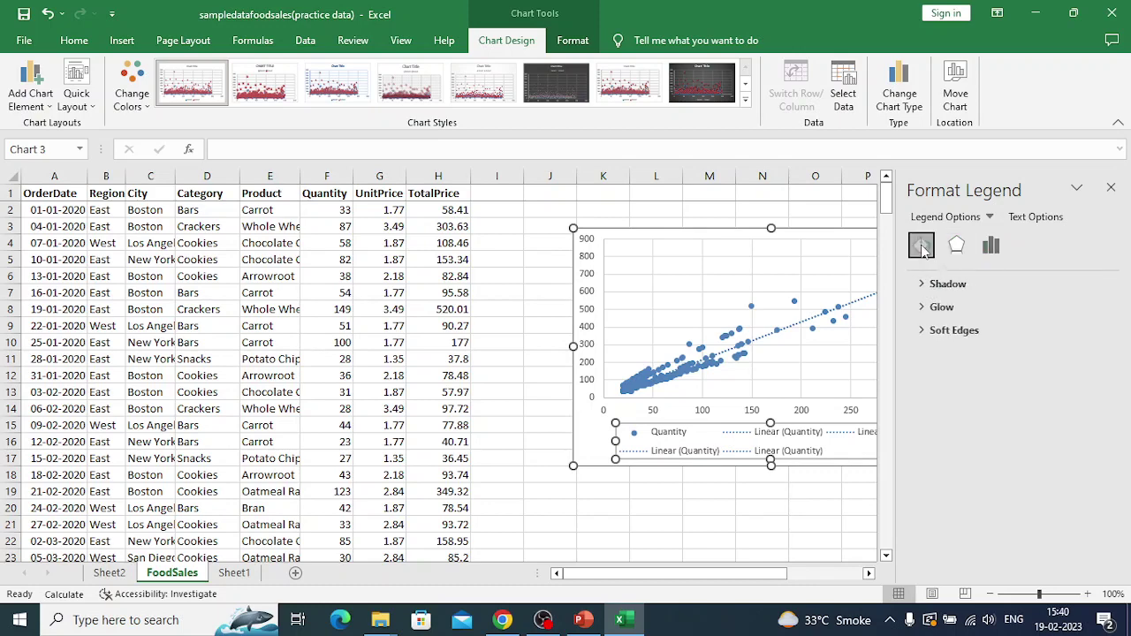
click(921, 246)
click(922, 287)
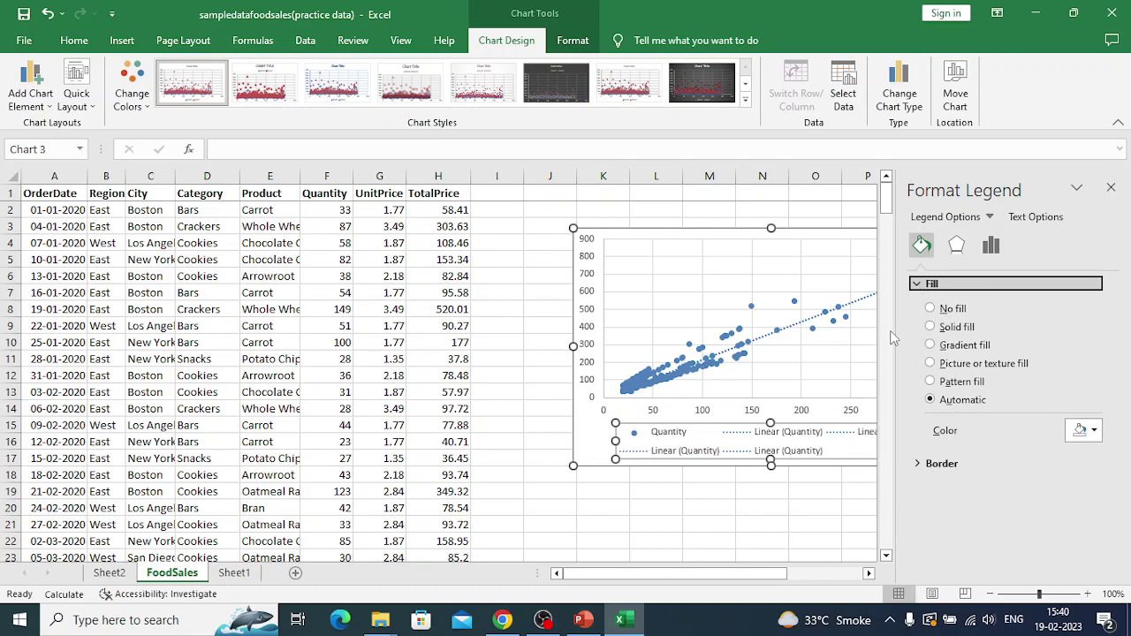
click(935, 327)
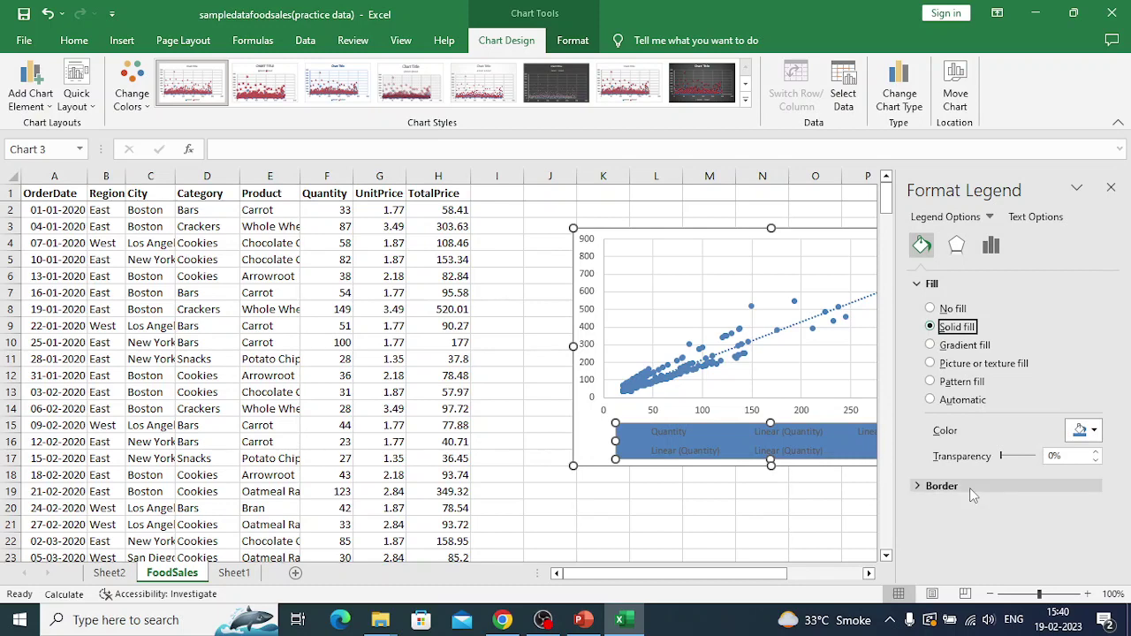
click(1094, 431)
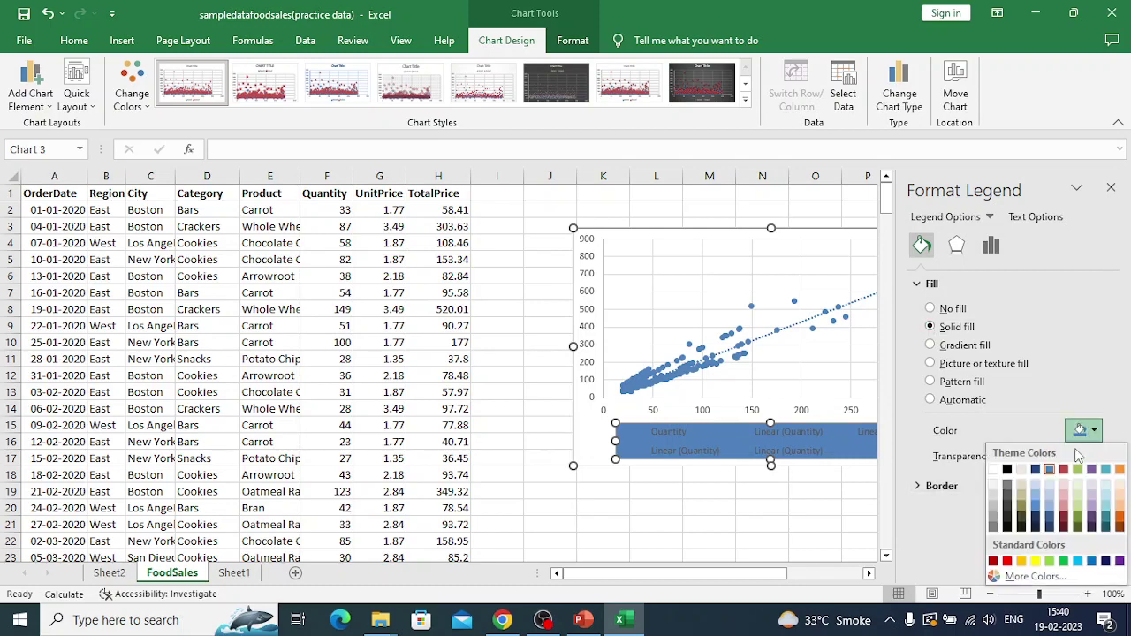
click(1063, 500)
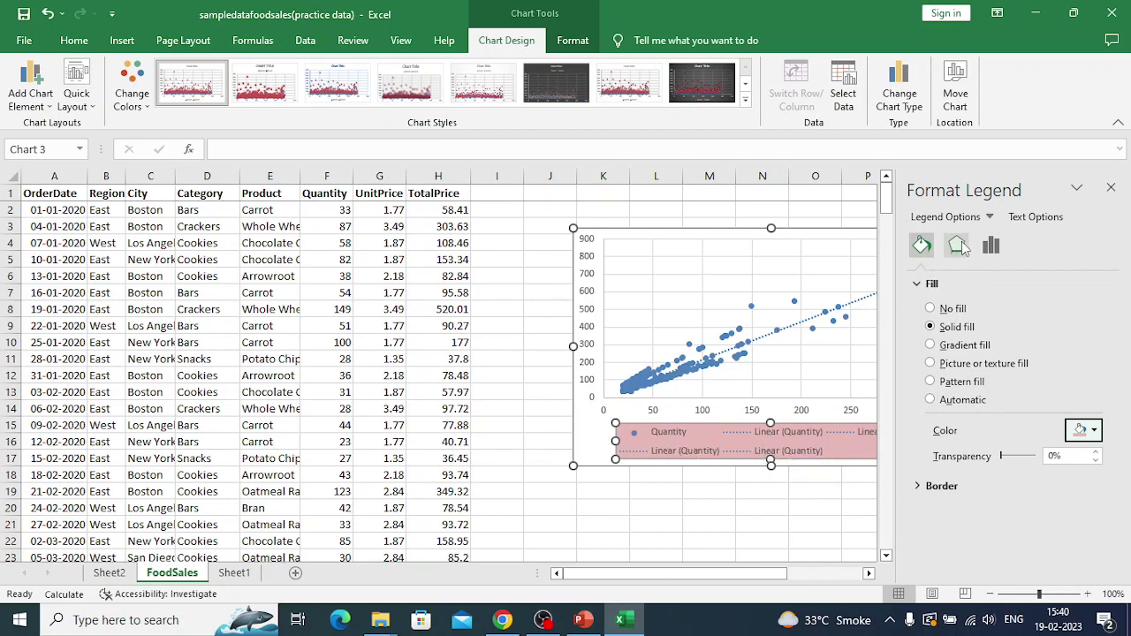
Step: Give the legend a gradient line border with a light orange radial preset and the second gradient direction
click(918, 284)
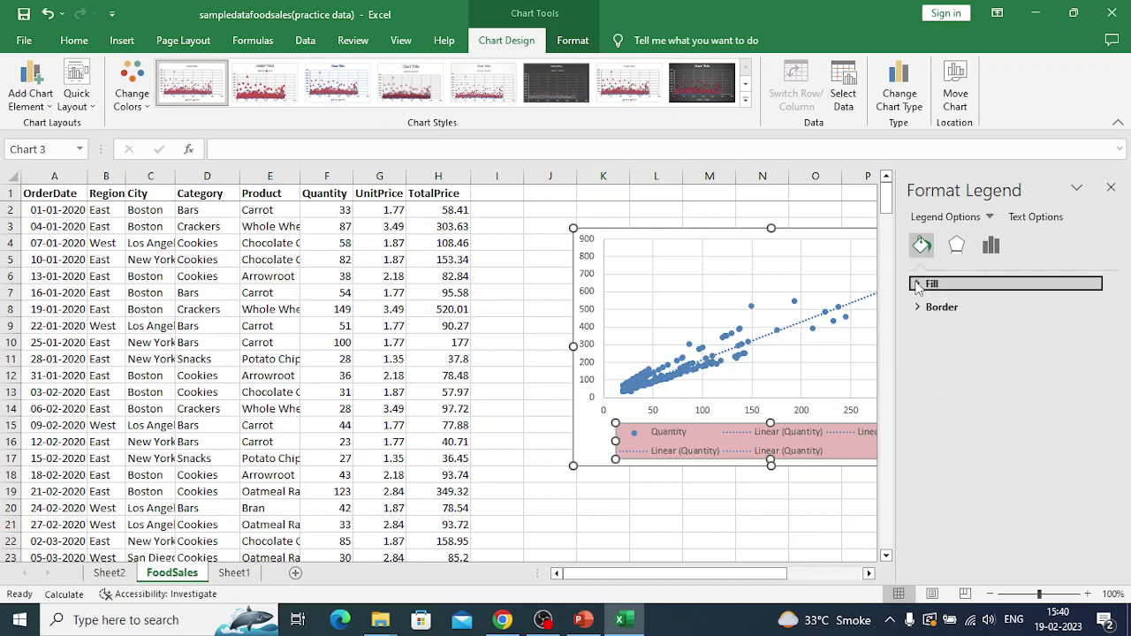
click(934, 311)
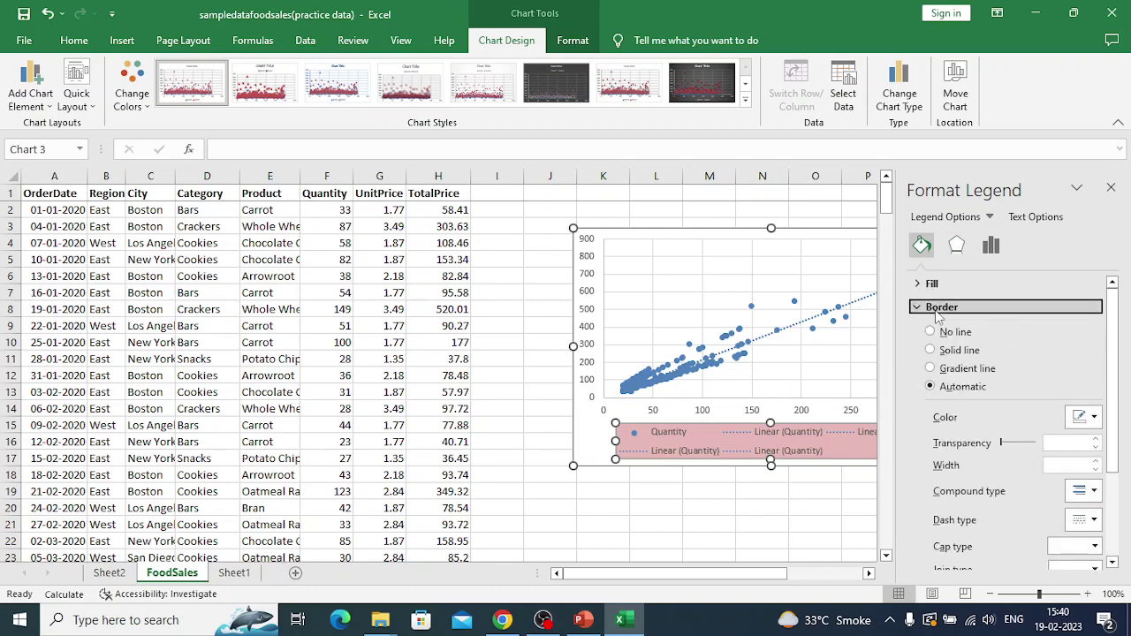
click(930, 370)
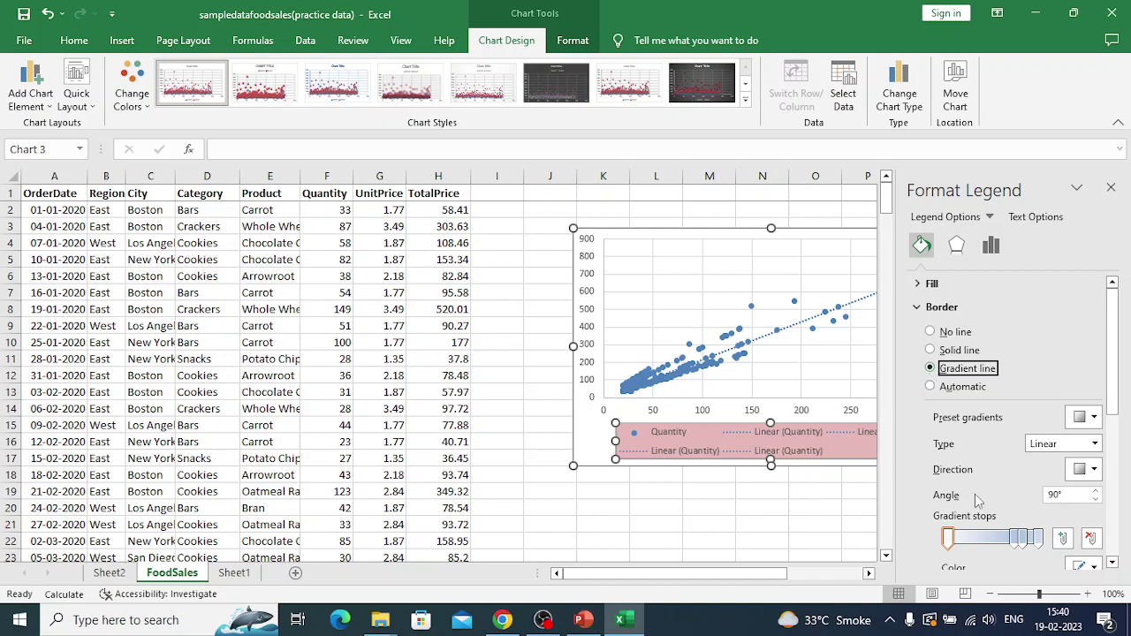
click(1094, 418)
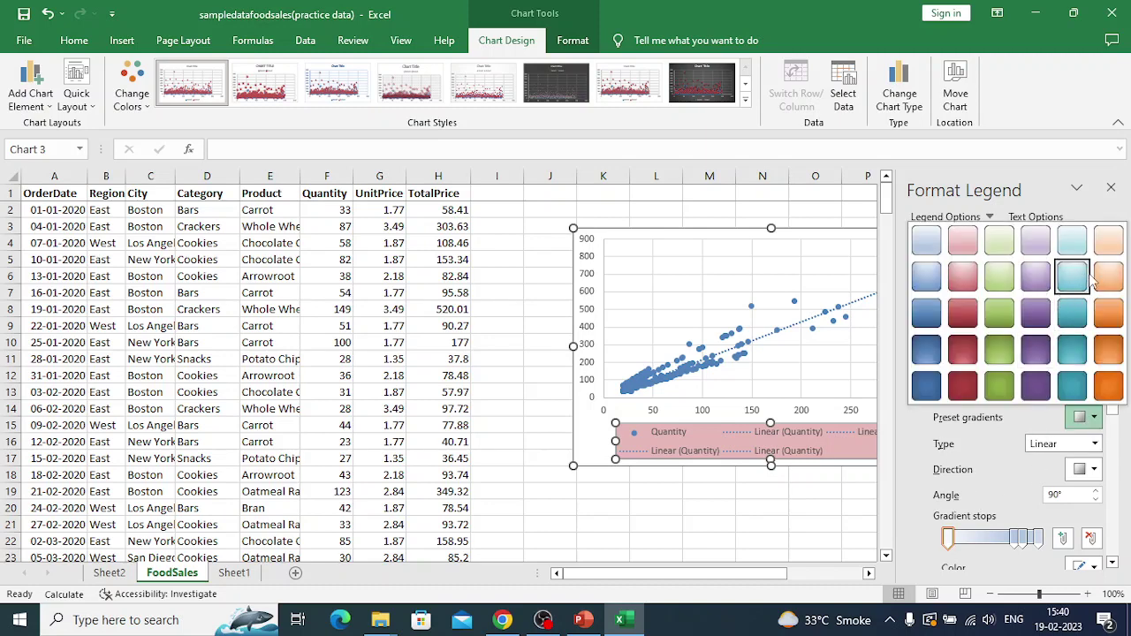
click(1108, 280)
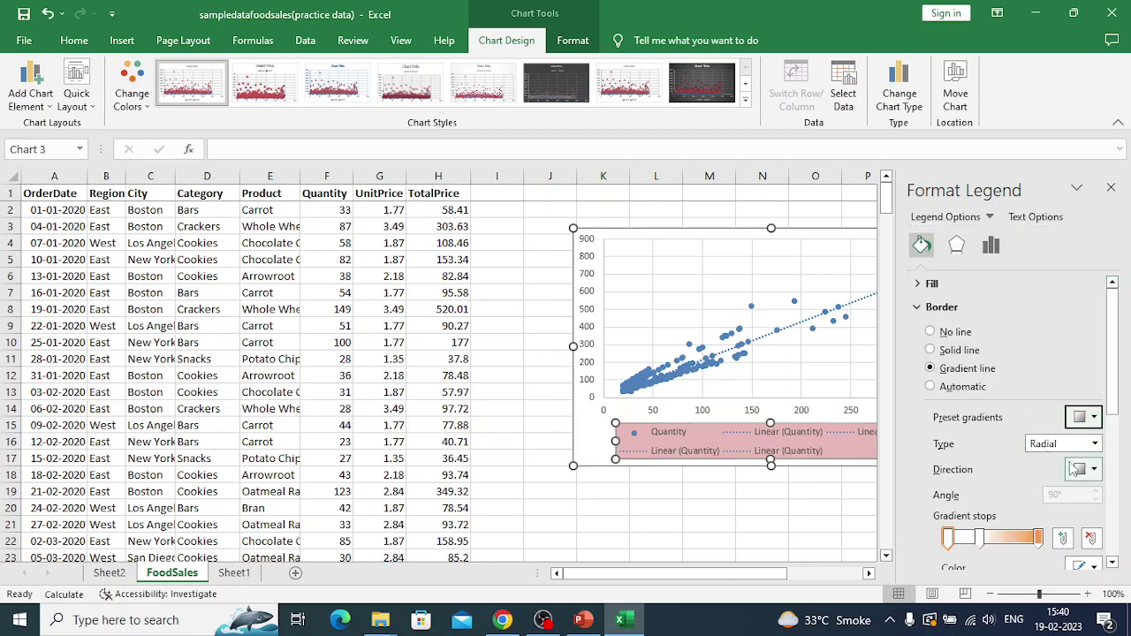
click(1094, 470)
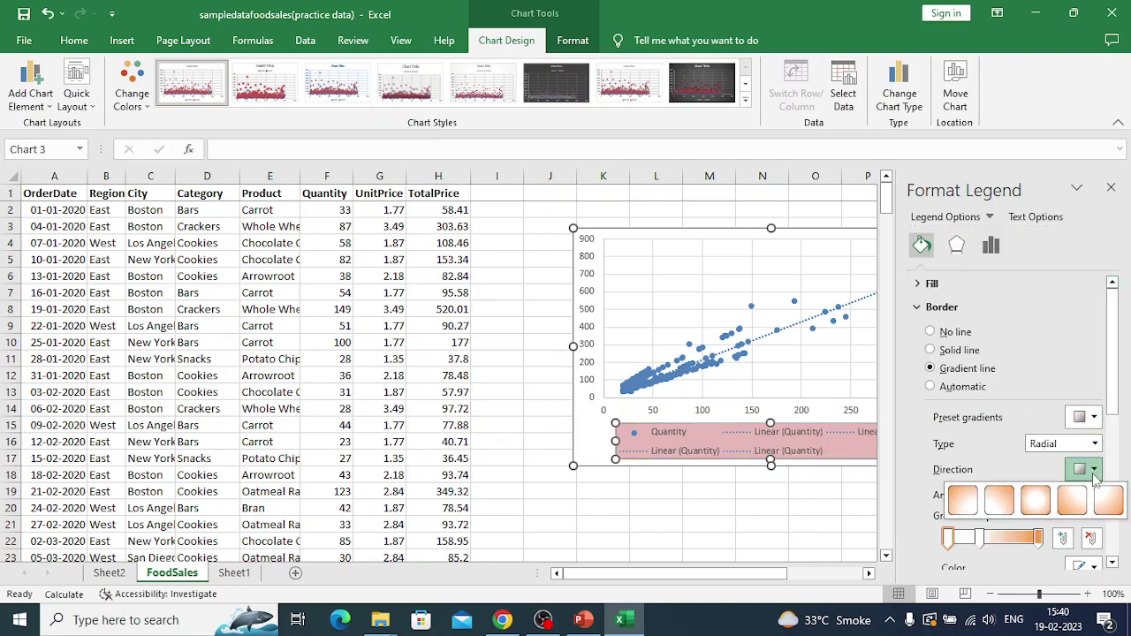
click(1005, 502)
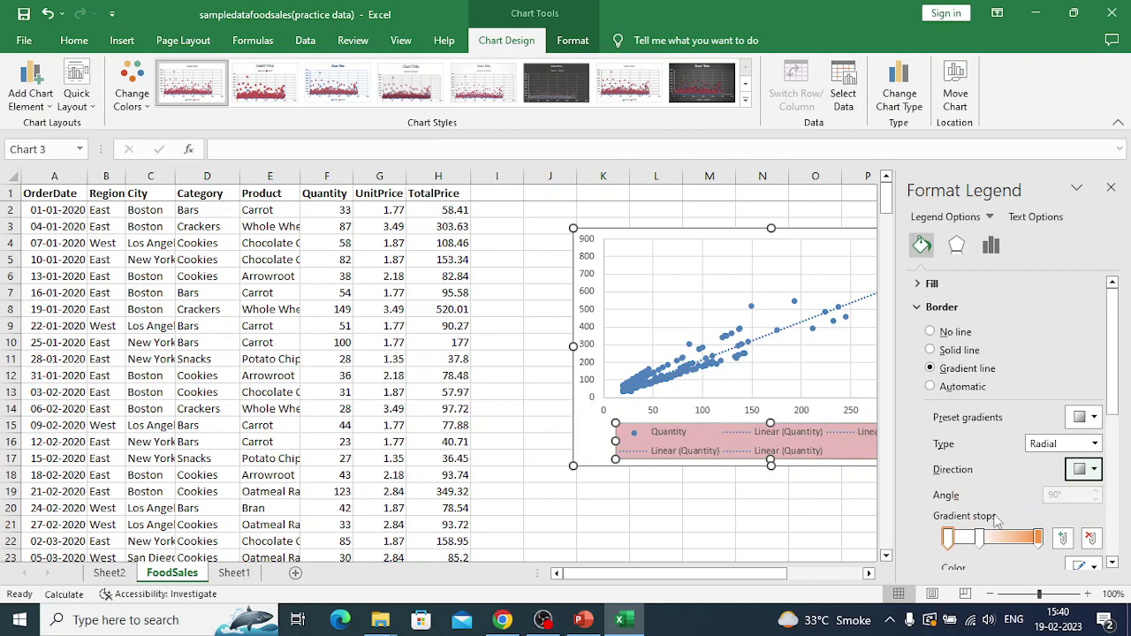
Step: Move the border gradient's middle stop to 75% and color it dark green, then close the legend formatting
click(979, 539)
drag(981, 541, 1018, 545)
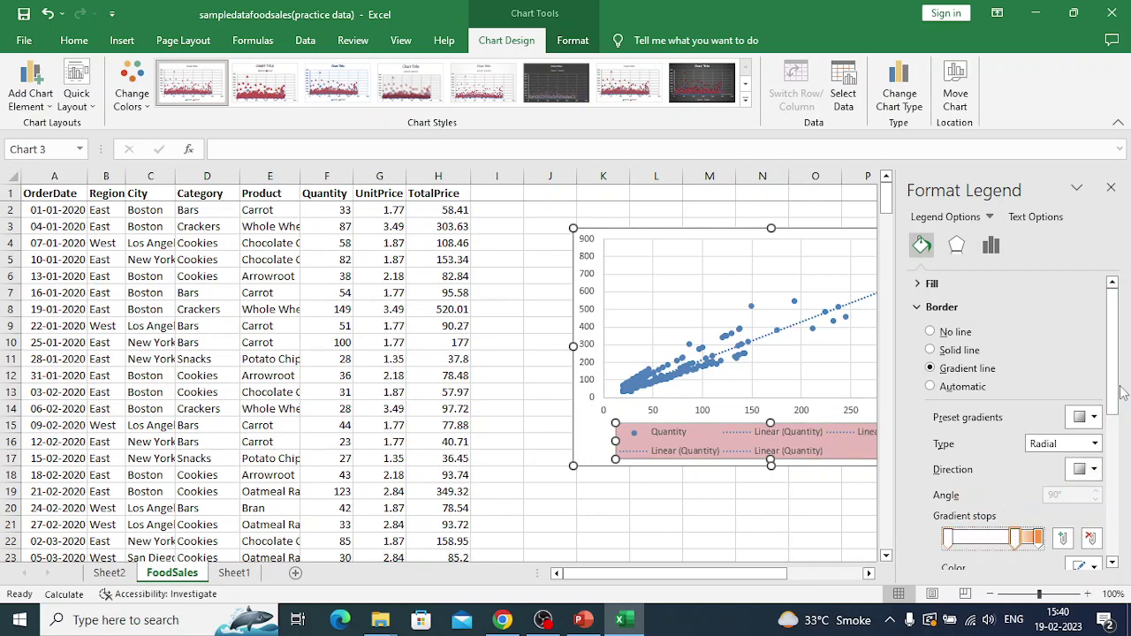
drag(1115, 403, 1120, 496)
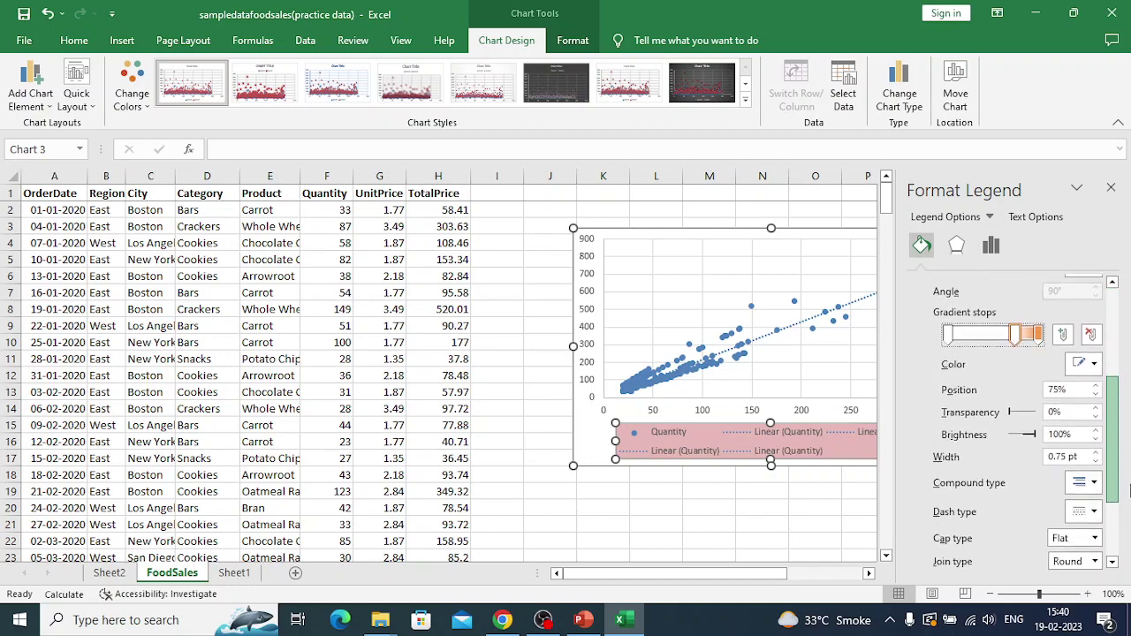
click(1094, 360)
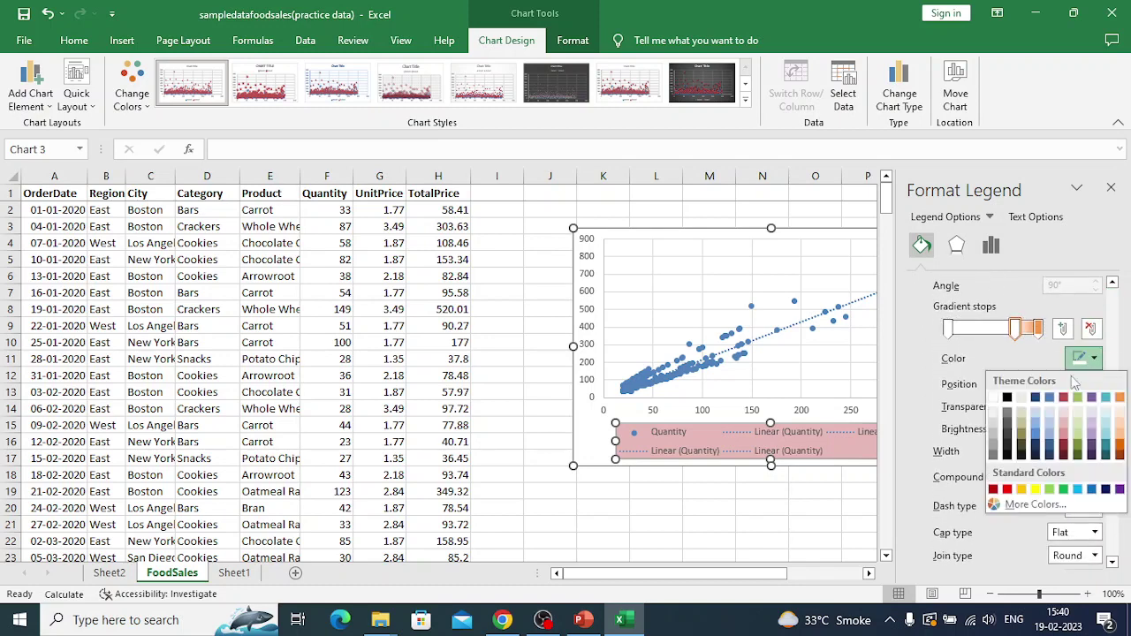
click(1079, 448)
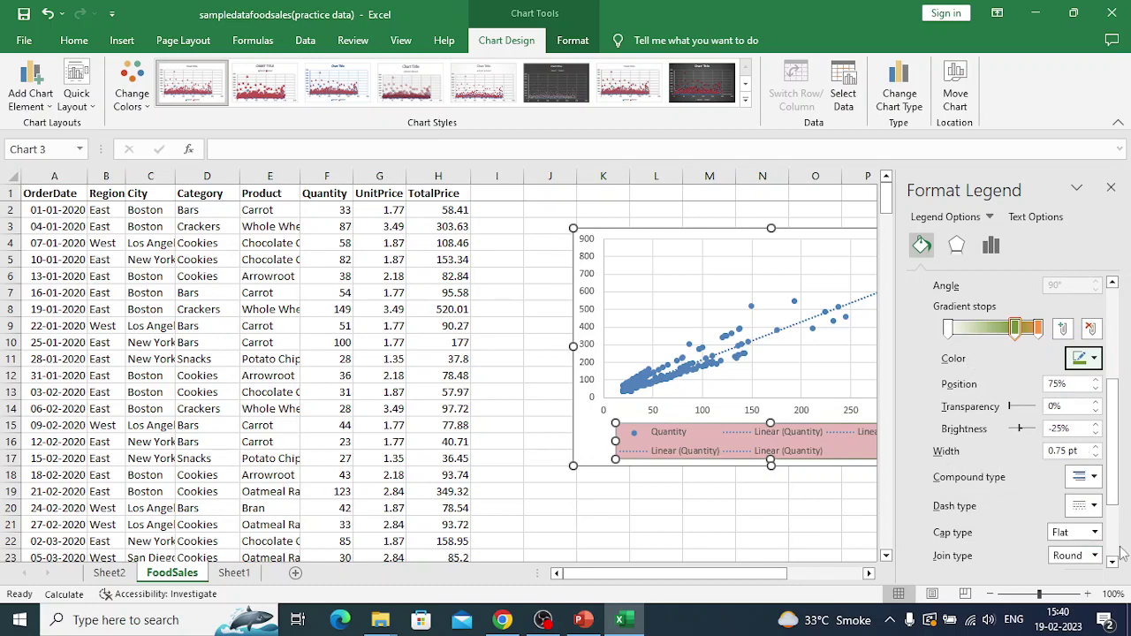
drag(1116, 484, 1115, 533)
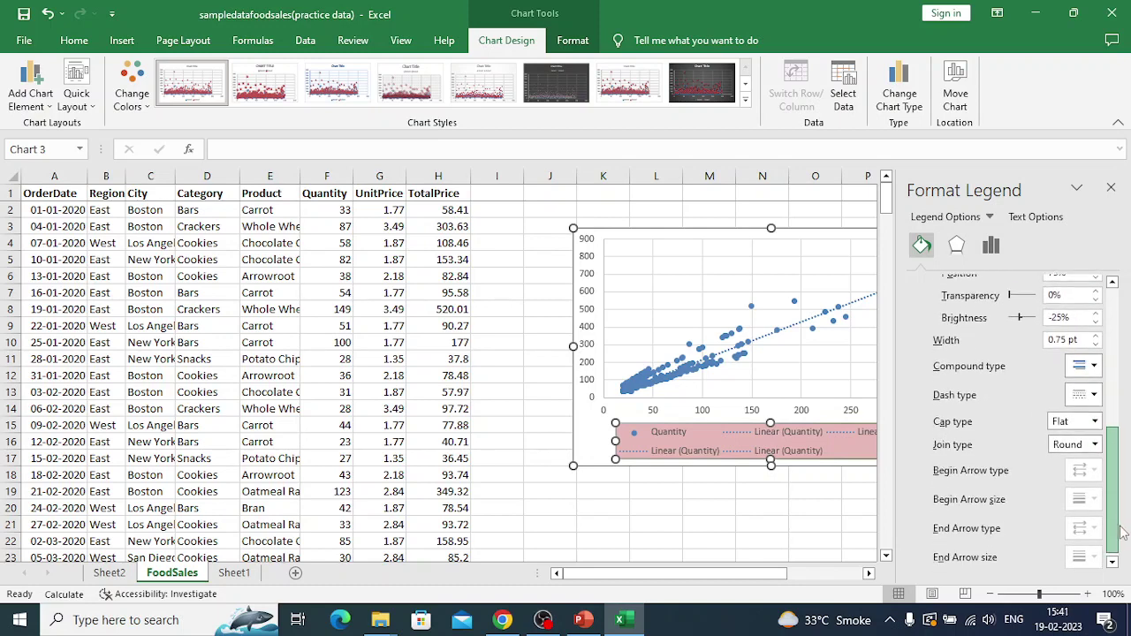
click(832, 521)
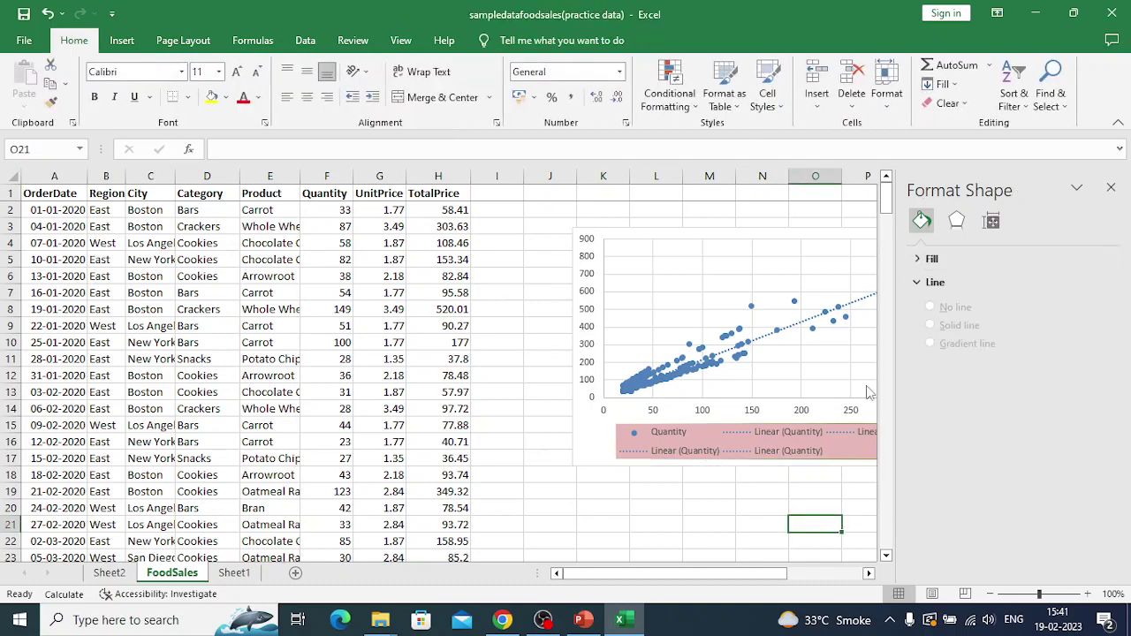
click(1111, 188)
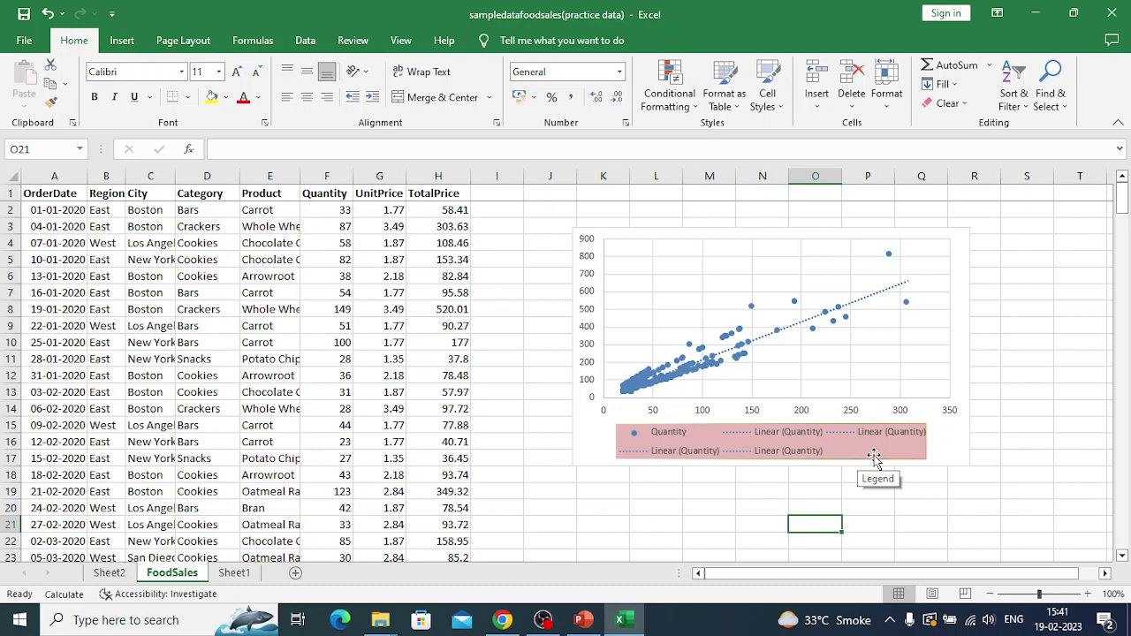
Step: Apply the second chart style, with diamond markers, a solid trendline and the legend above the plot
click(944, 429)
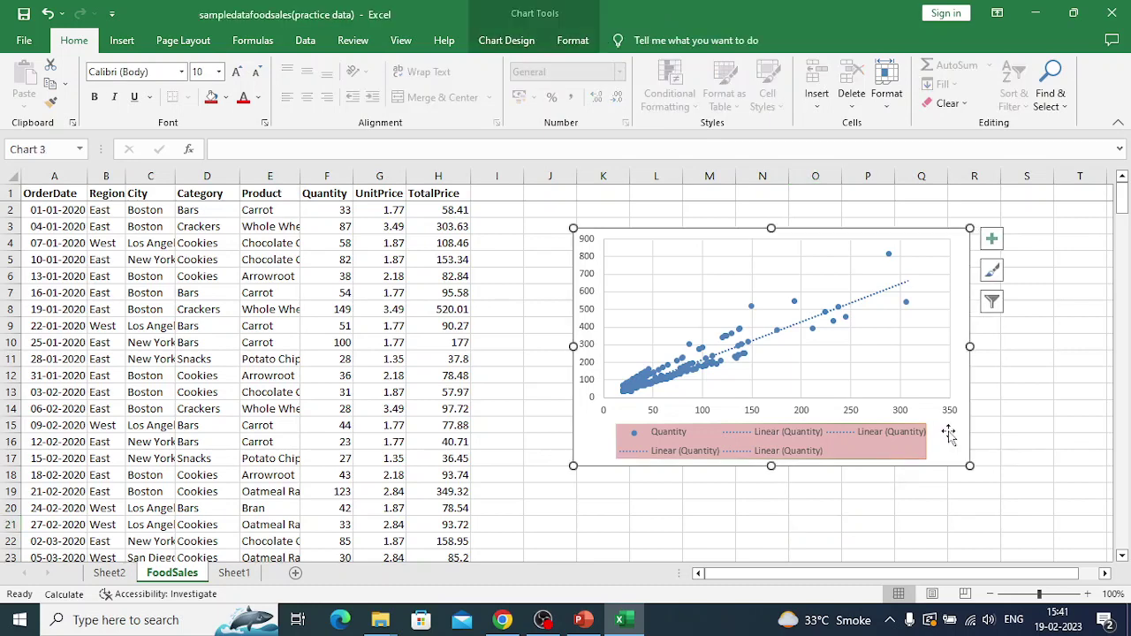
click(993, 271)
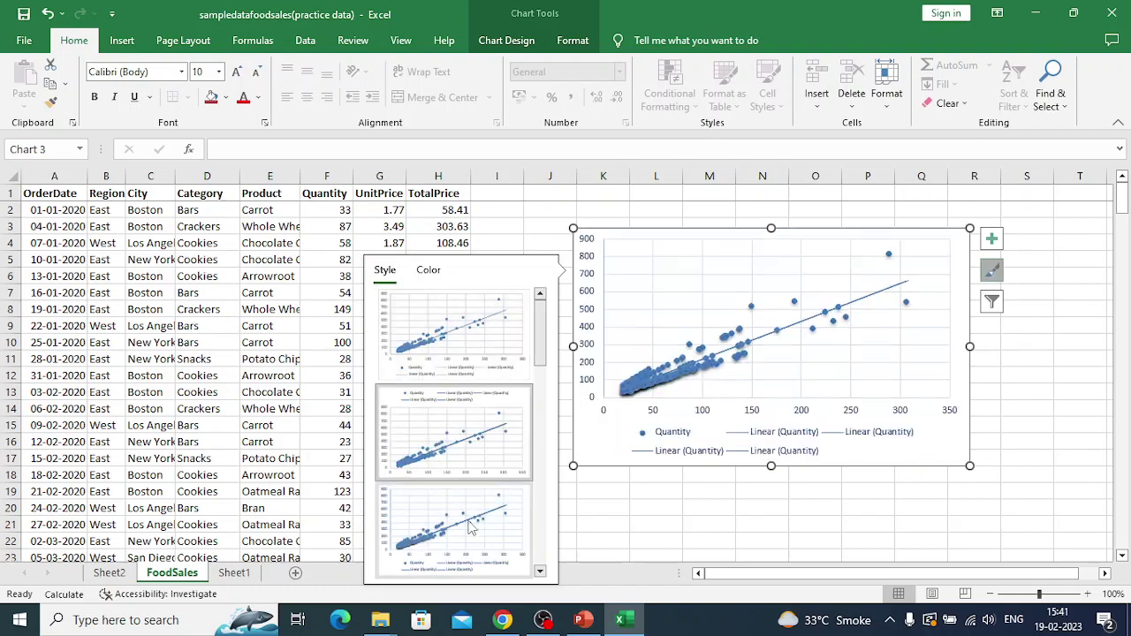
Step: Recolor the chart with the monochromatic teal palette after trying the red and purple ones
click(431, 272)
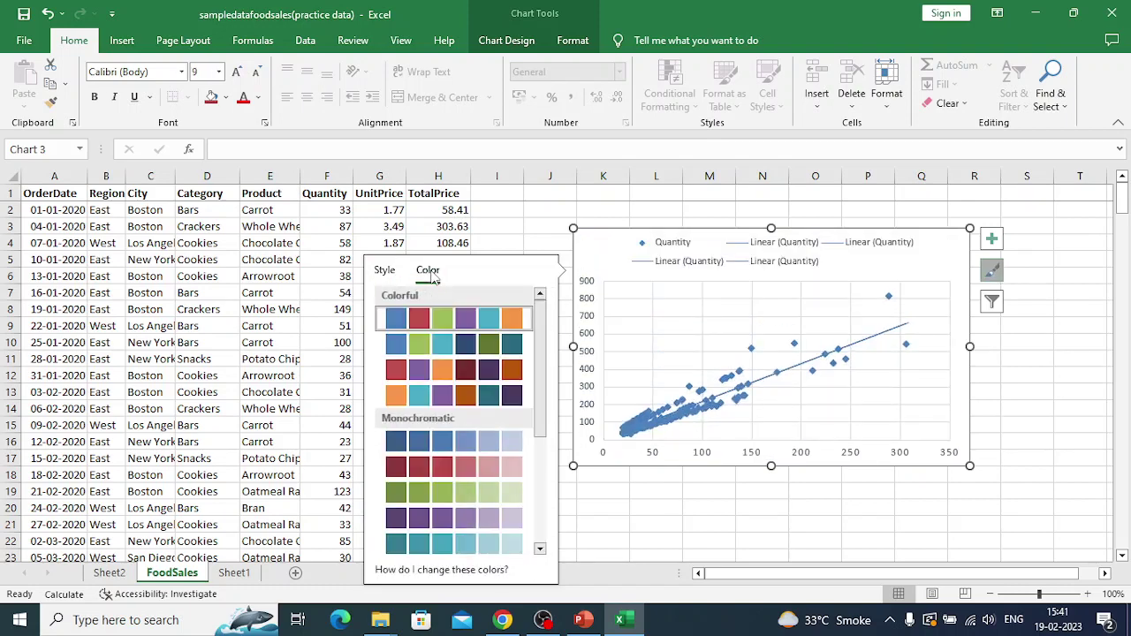
click(557, 13)
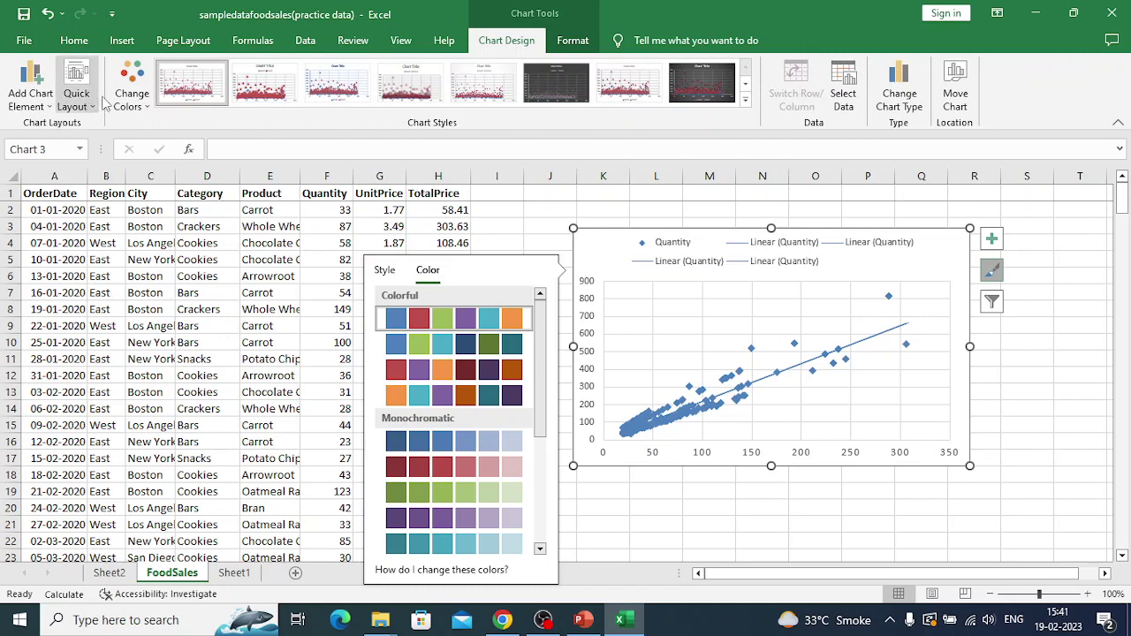
click(132, 93)
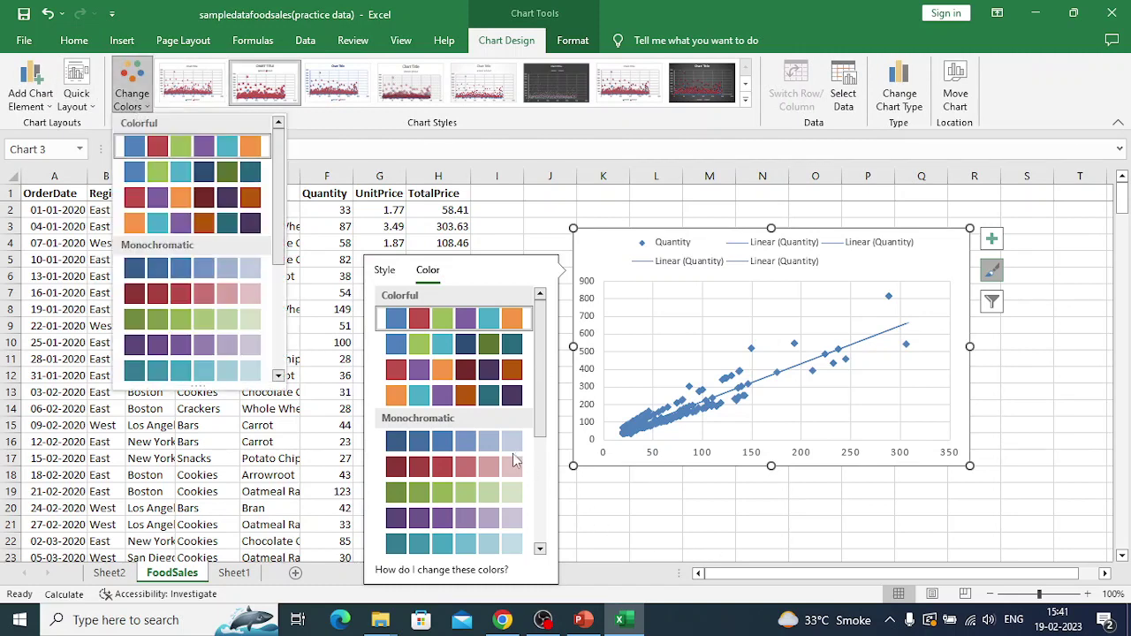
click(513, 456)
click(512, 455)
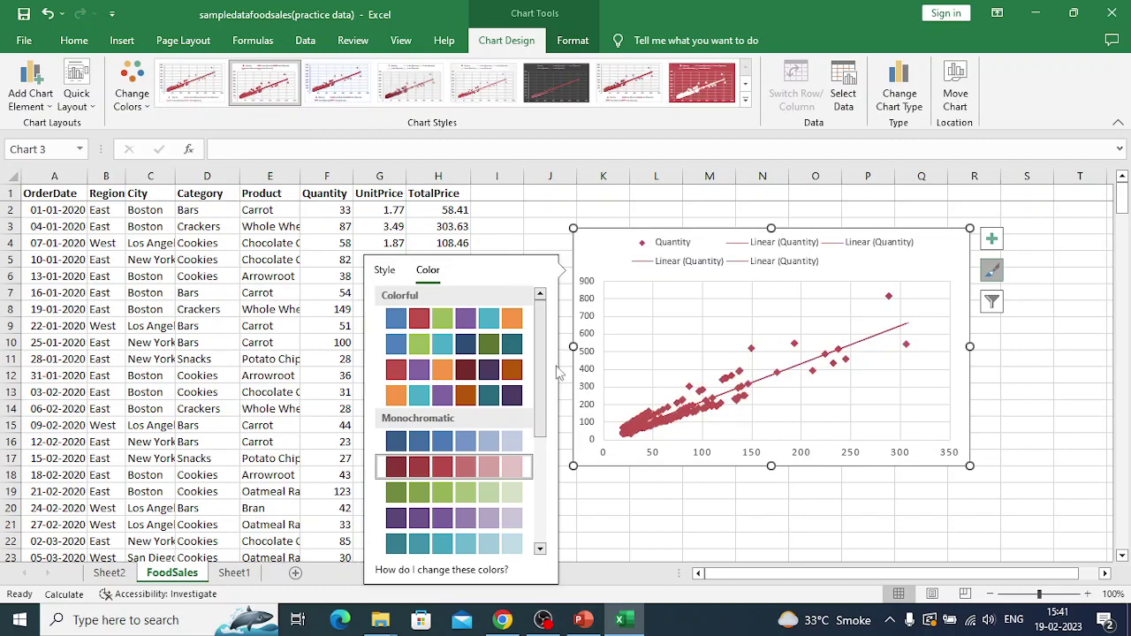
click(499, 519)
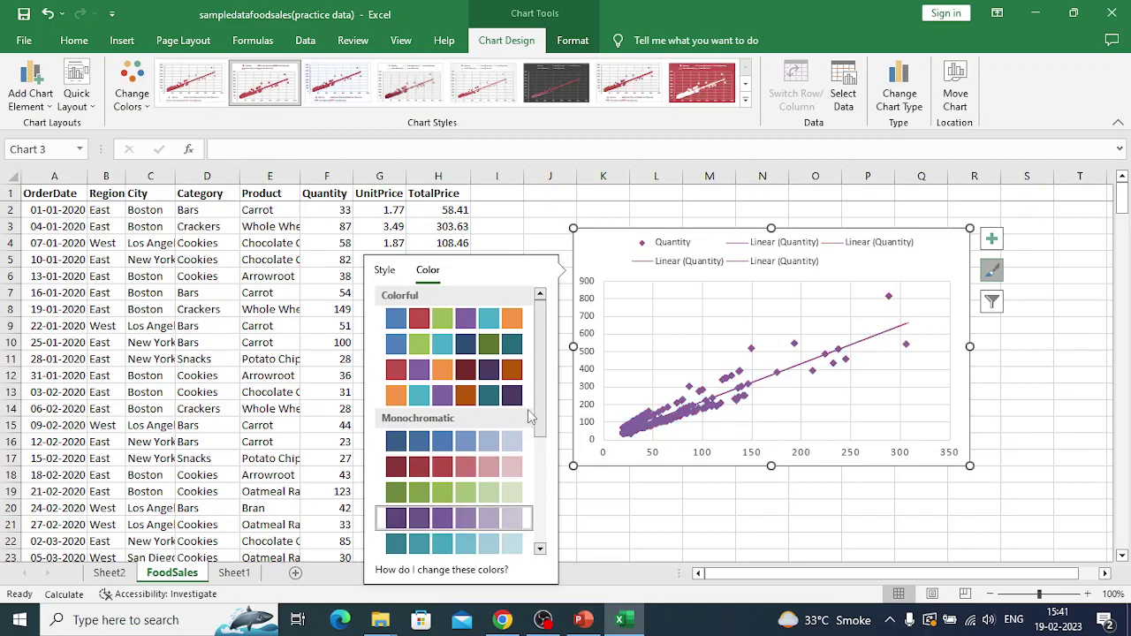
drag(539, 419, 544, 499)
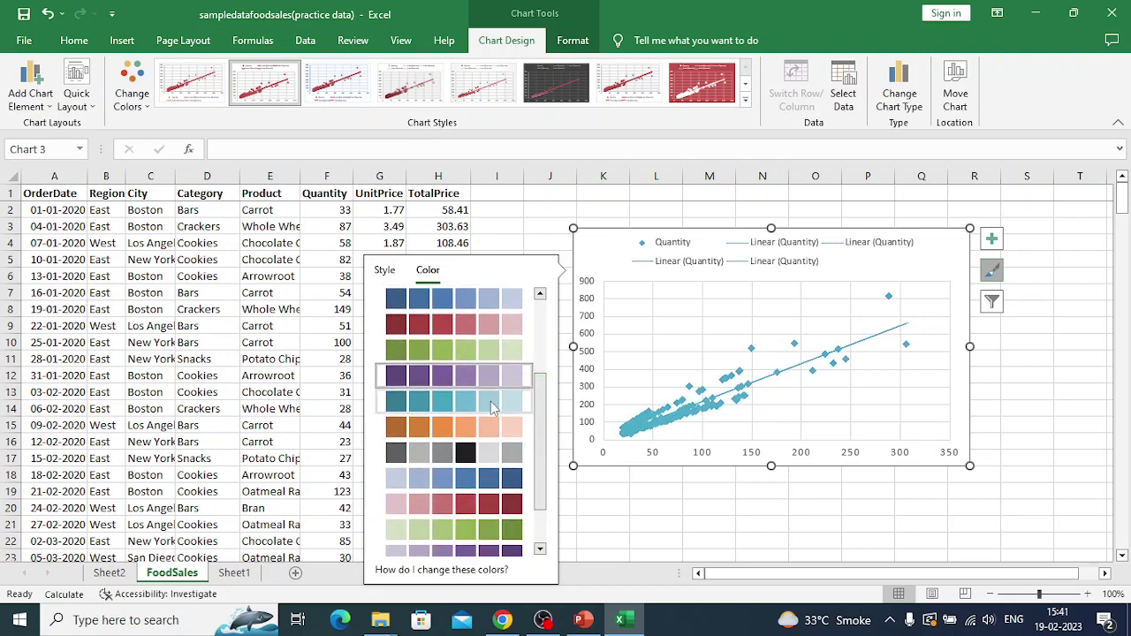
click(492, 407)
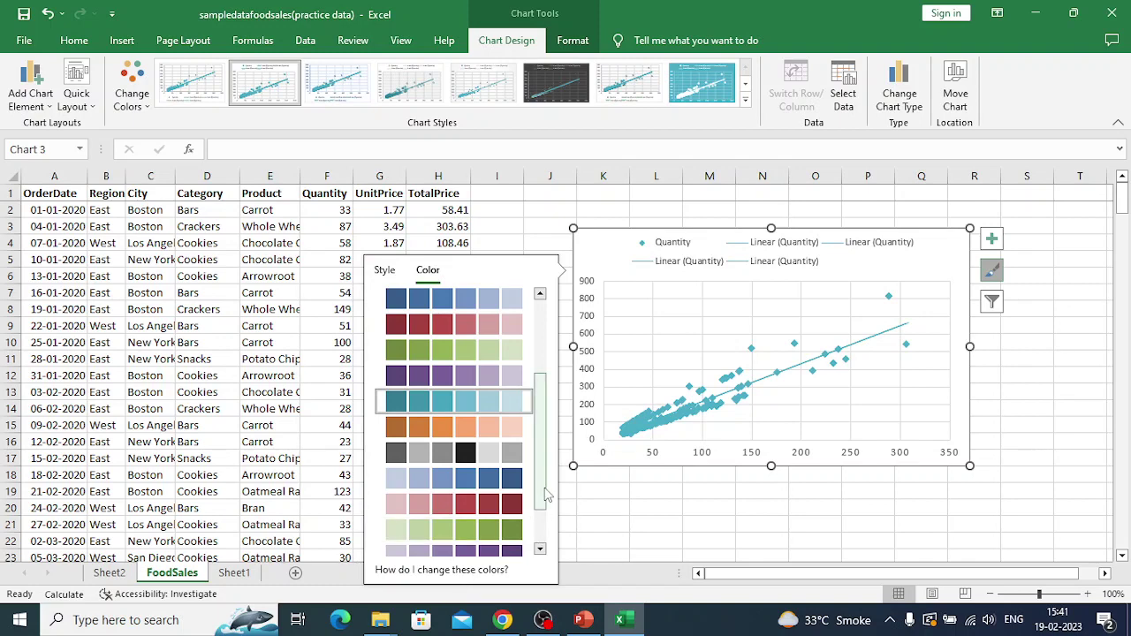
drag(542, 495, 545, 549)
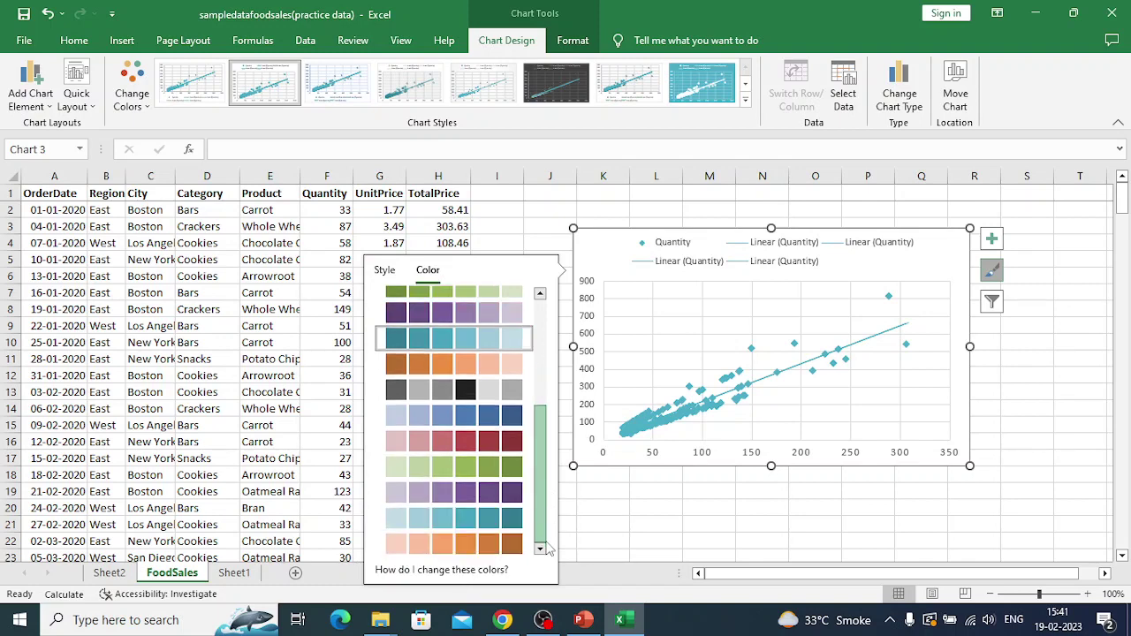
Step: Examine the series values and names in the chart filter and the chart's data source without changing the source
click(991, 303)
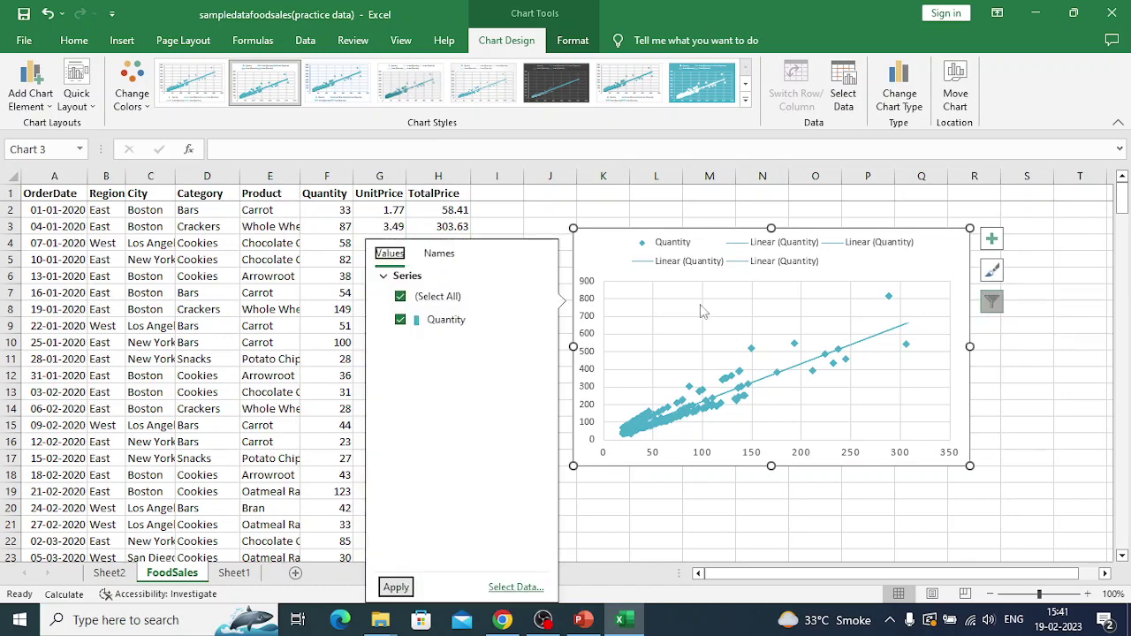
click(438, 255)
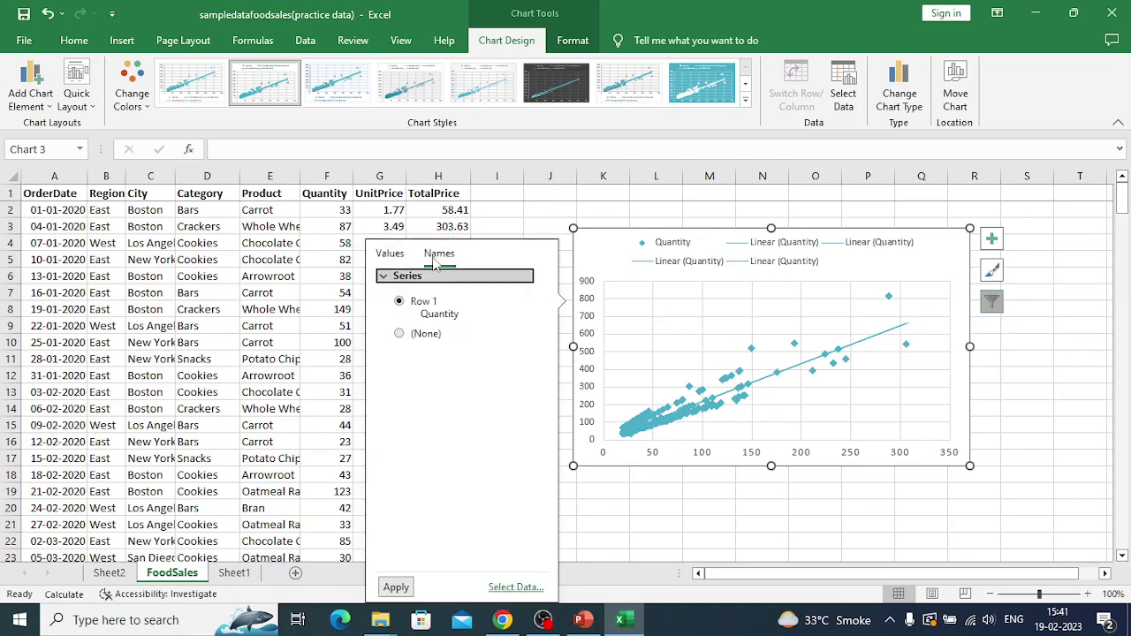
click(407, 311)
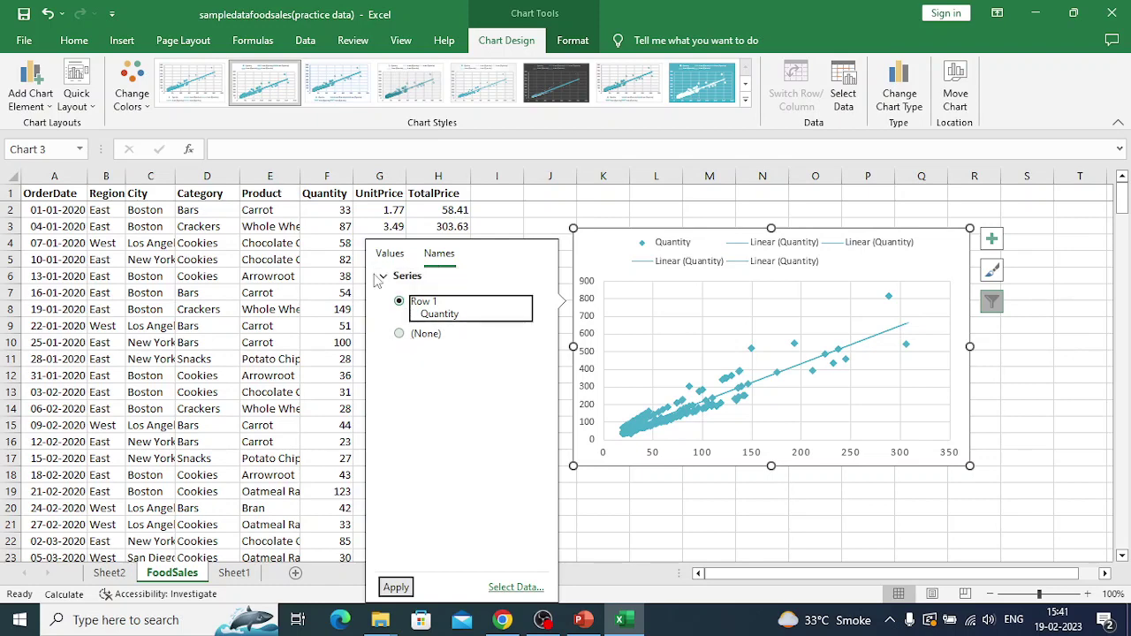
click(515, 588)
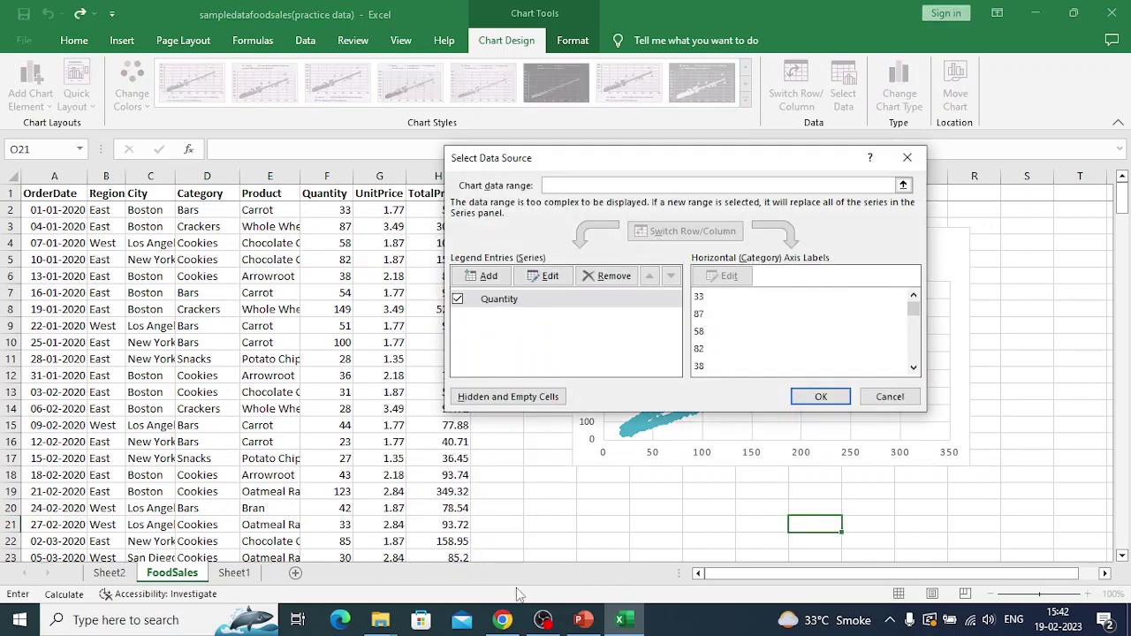
click(889, 396)
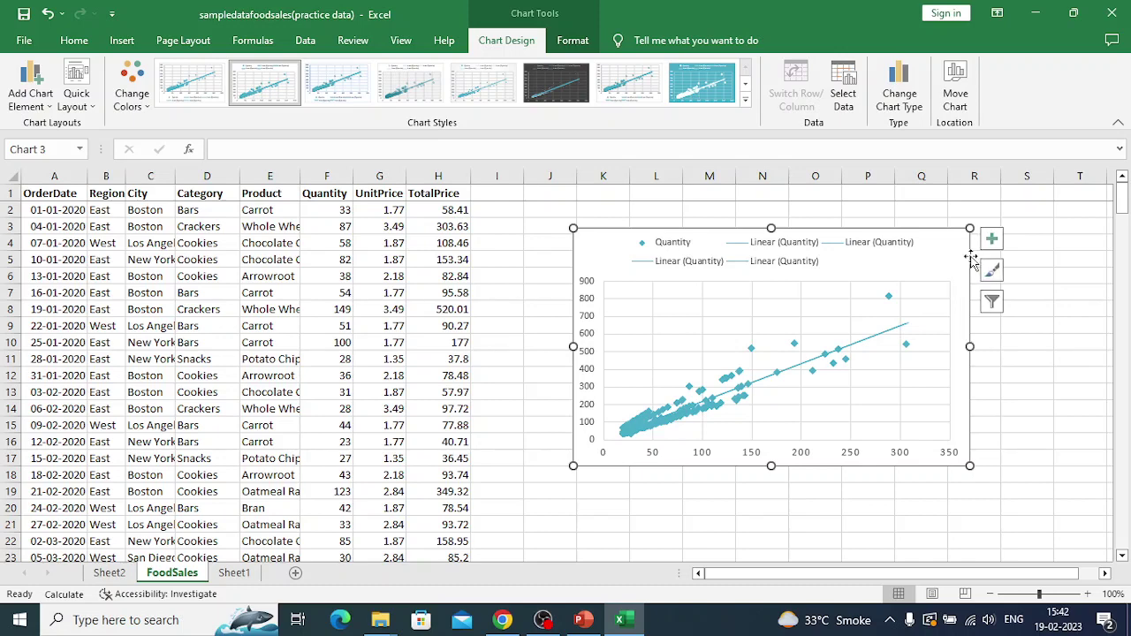
Step: Compare the chart filter's value and name lists, and exclude and re-include the Quantity series without applying
click(992, 302)
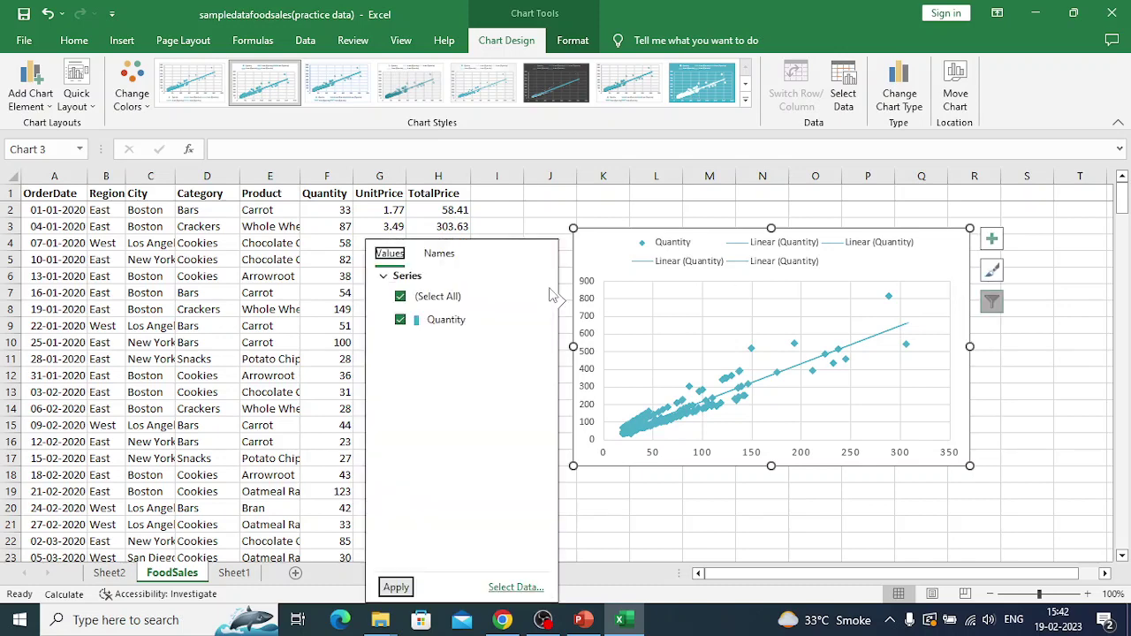
click(433, 255)
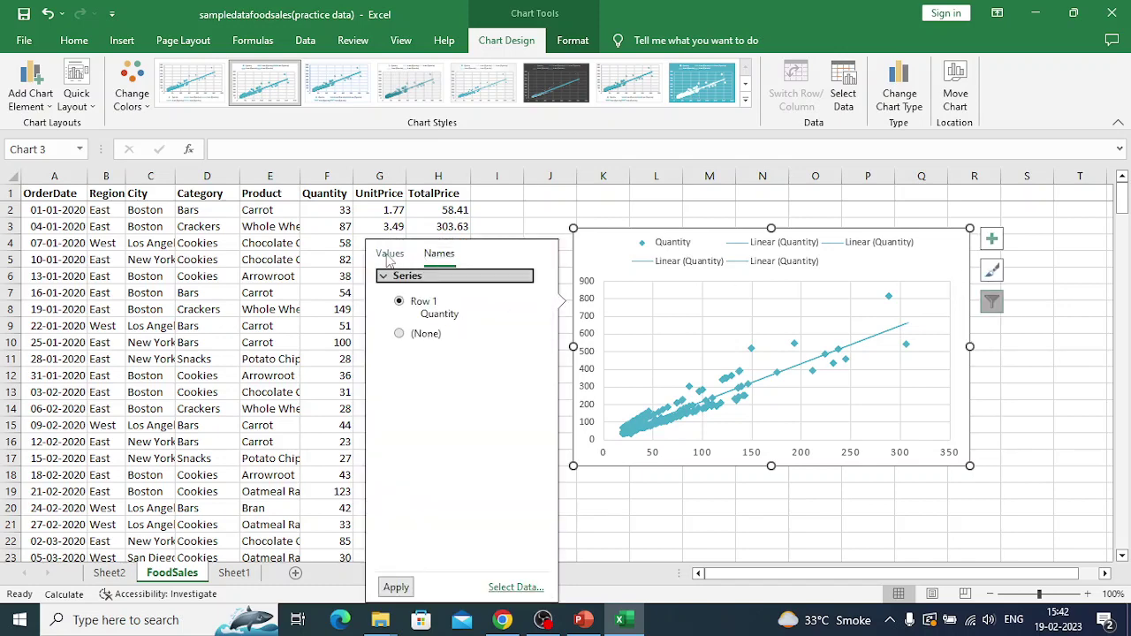
click(389, 257)
click(439, 254)
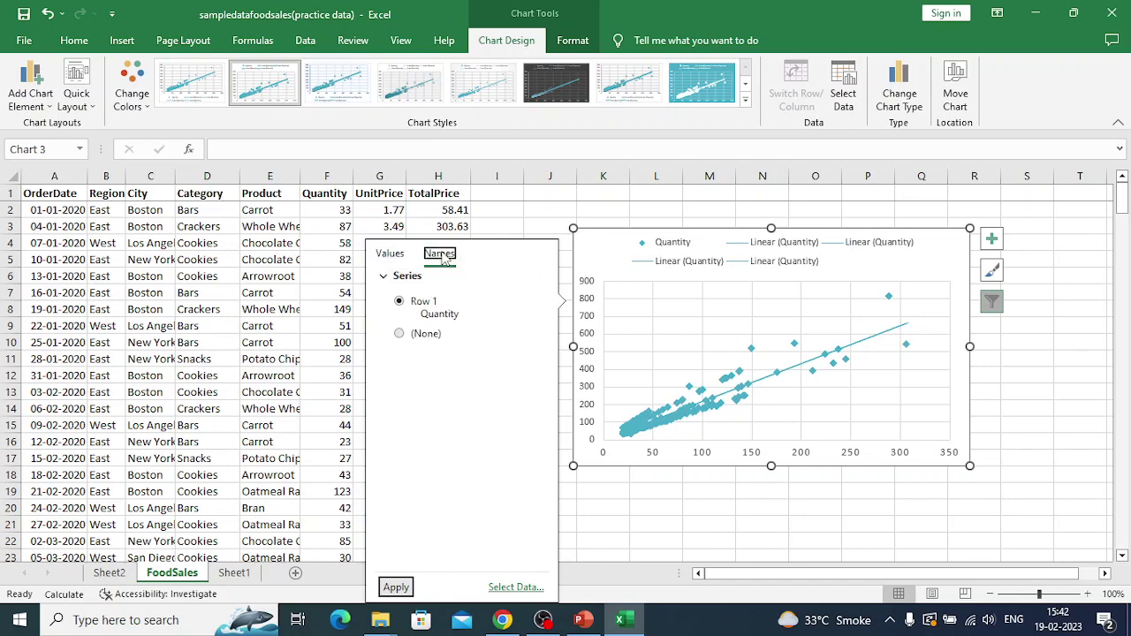
click(393, 254)
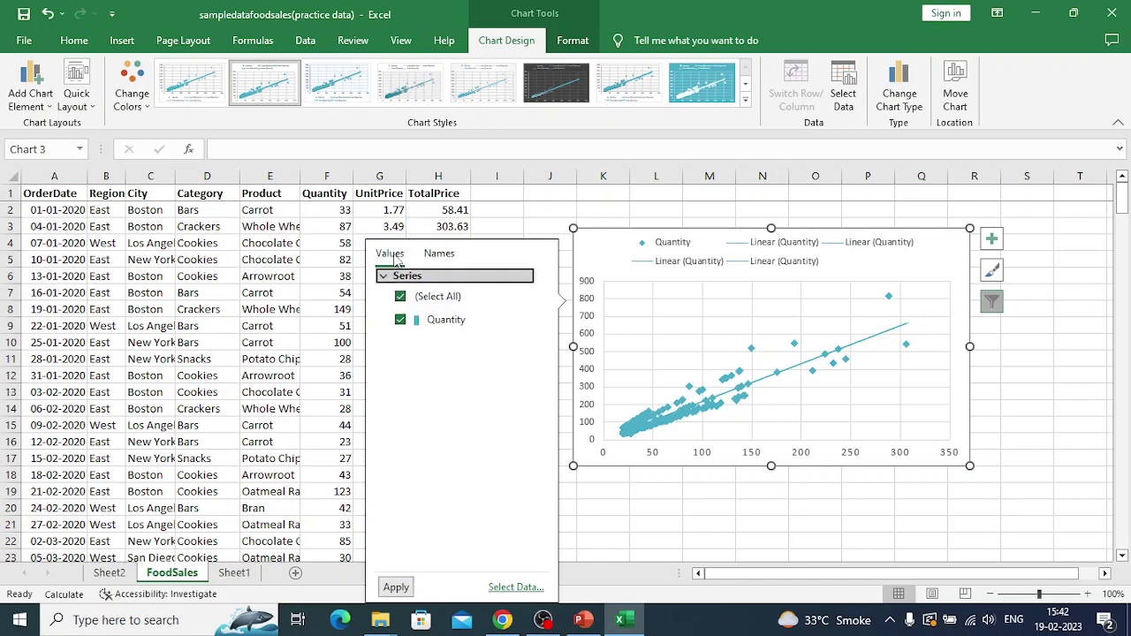
click(448, 323)
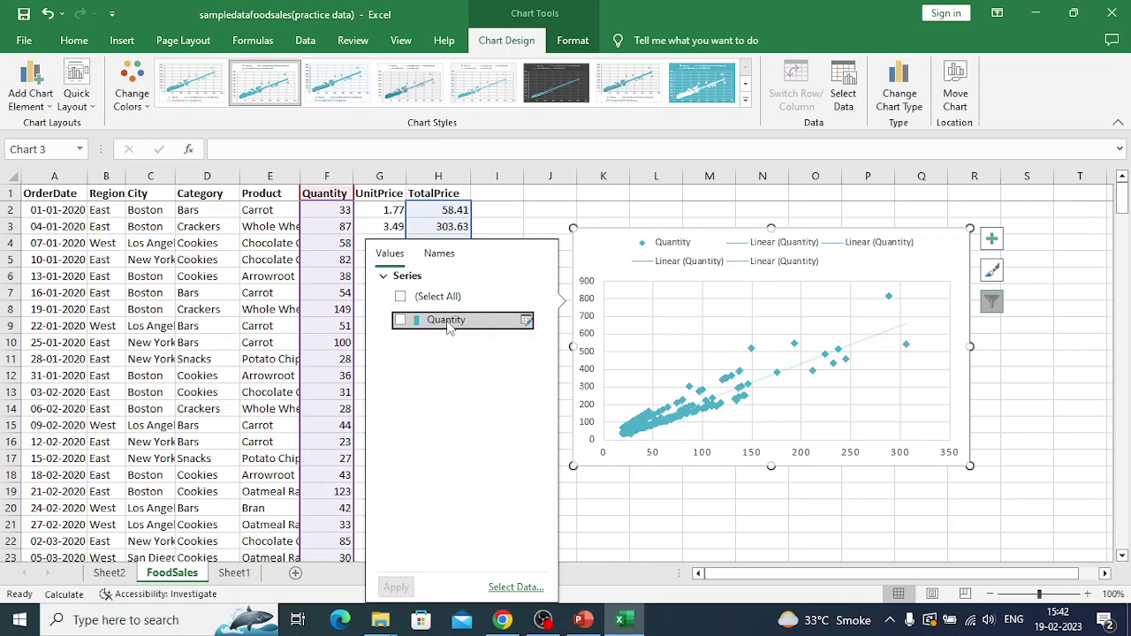
click(450, 324)
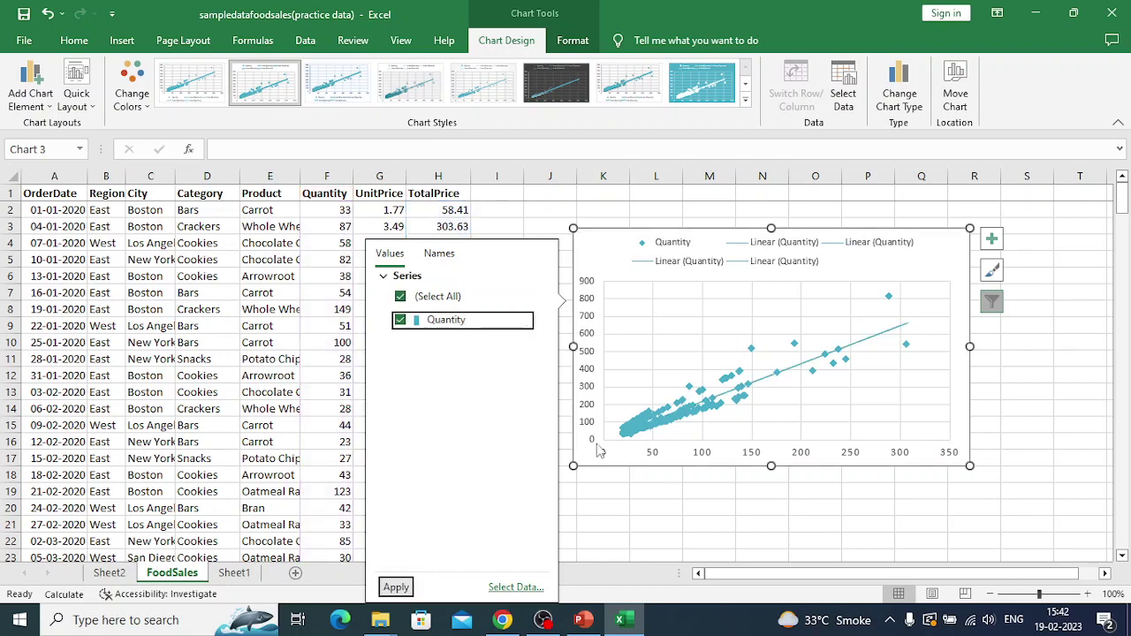
Step: Remove the chart's existing trendlines and add linear trendlines for the Quantity series again
click(992, 243)
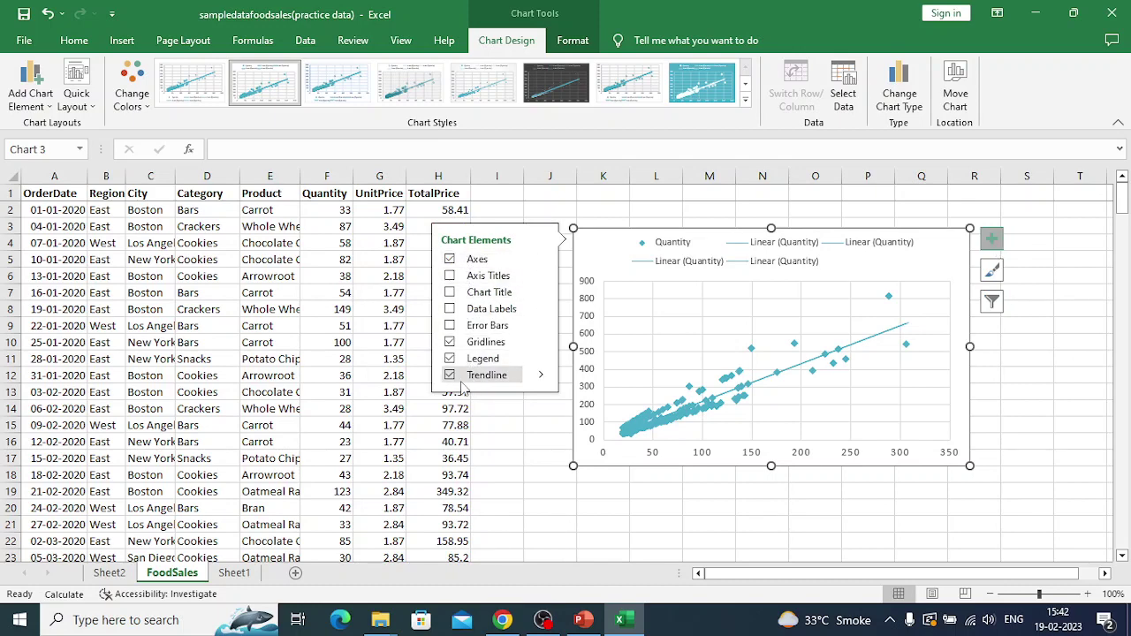
click(519, 380)
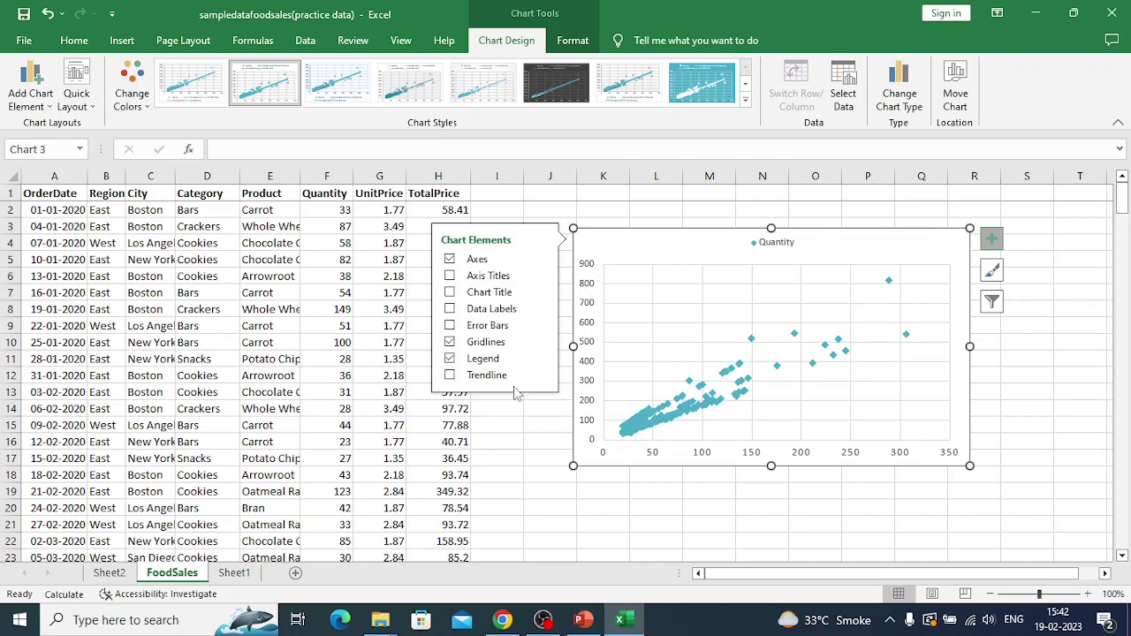
click(457, 377)
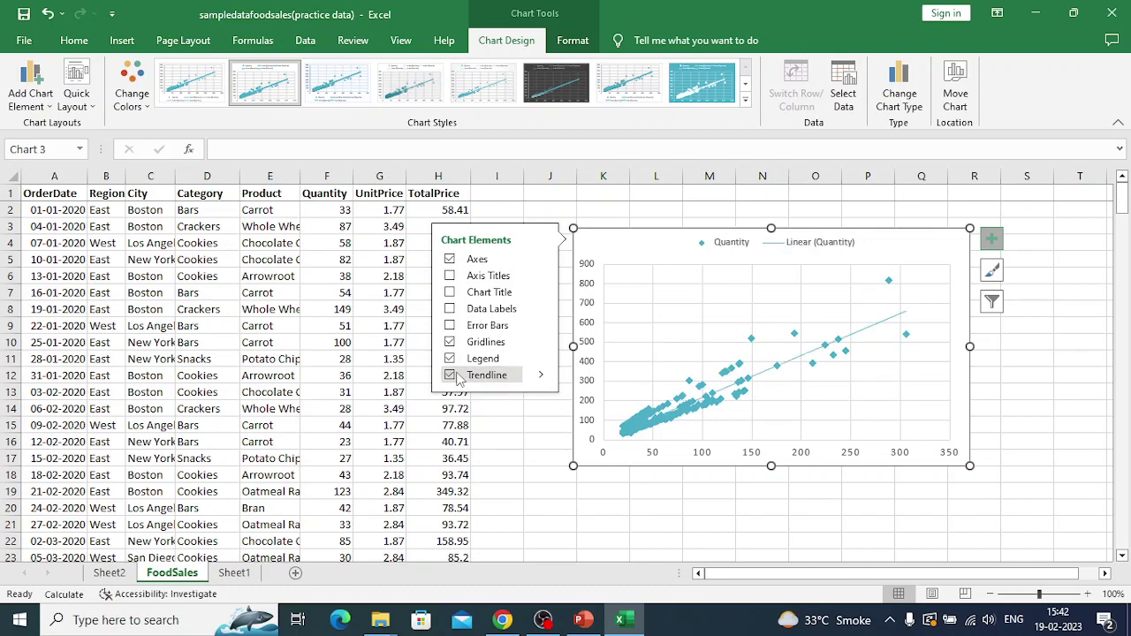
click(541, 375)
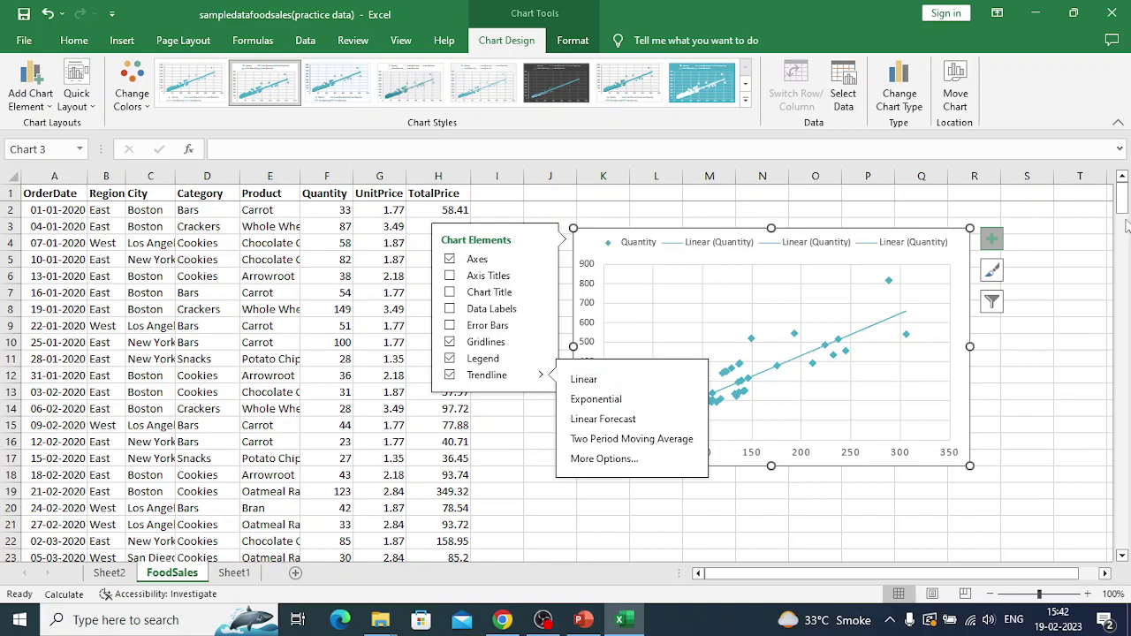
click(1039, 321)
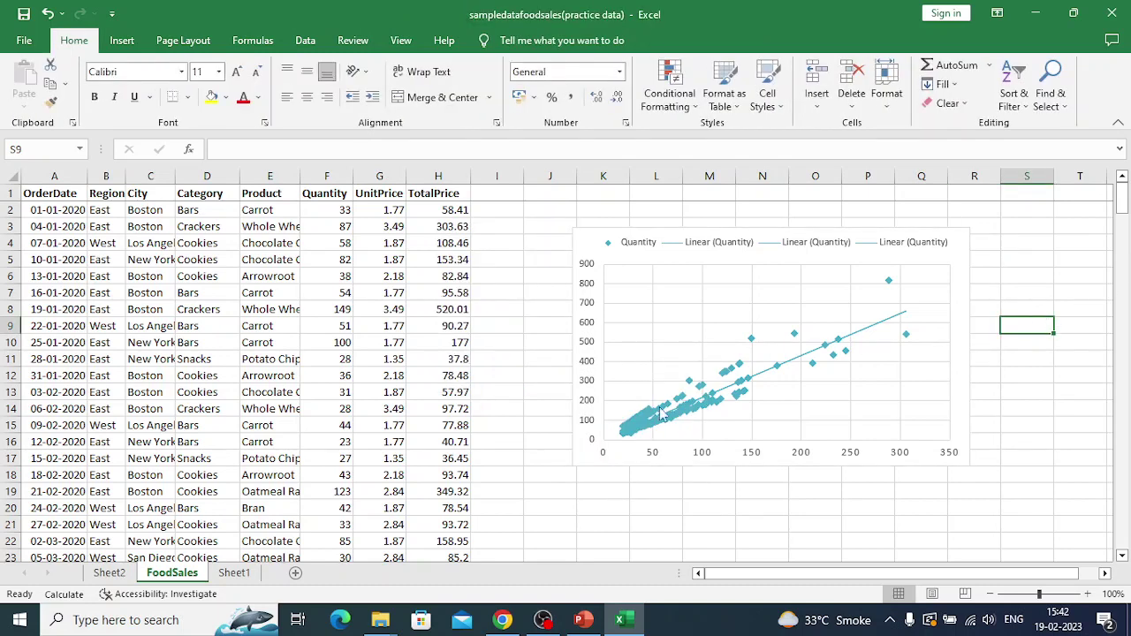
Step: Open the trendline's formatting options and give it the custom name regression1
click(868, 334)
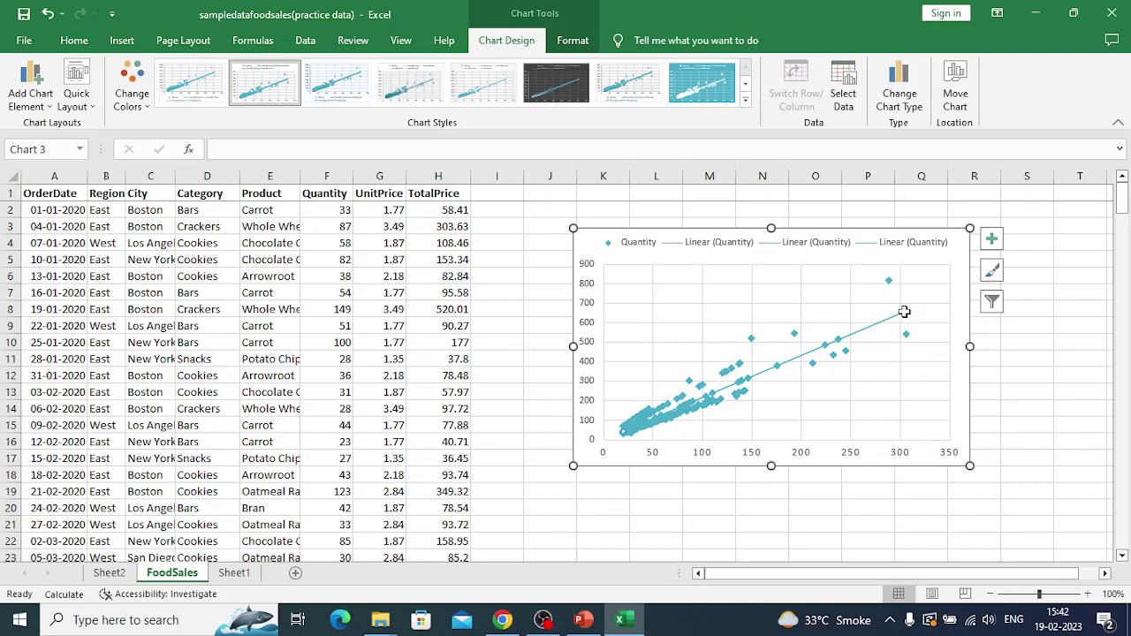
right_click(904, 312)
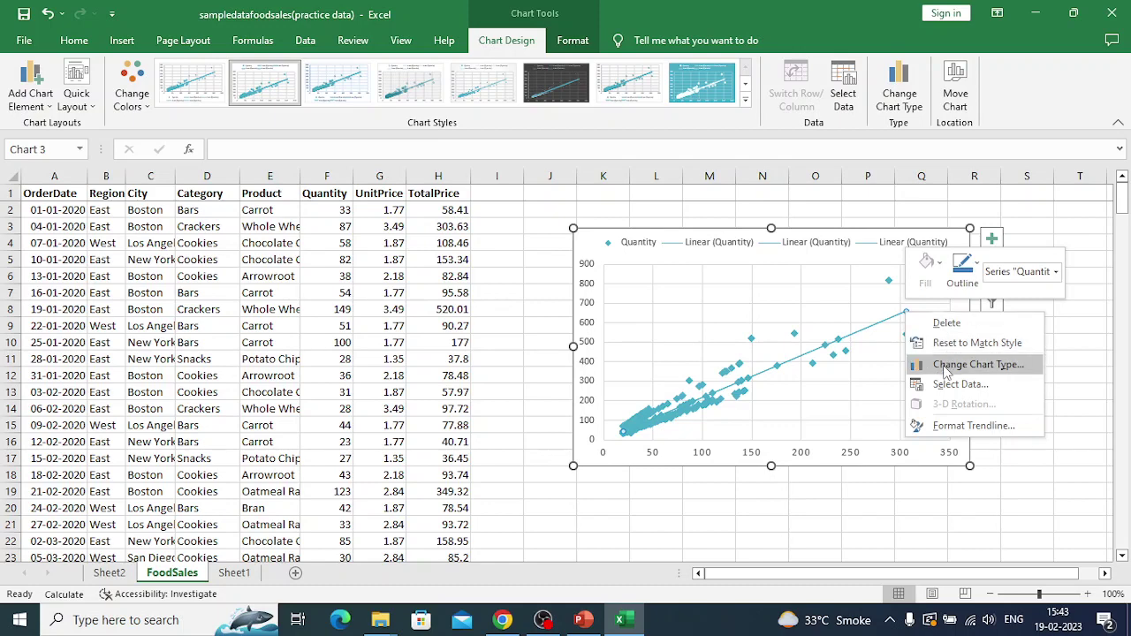
click(947, 428)
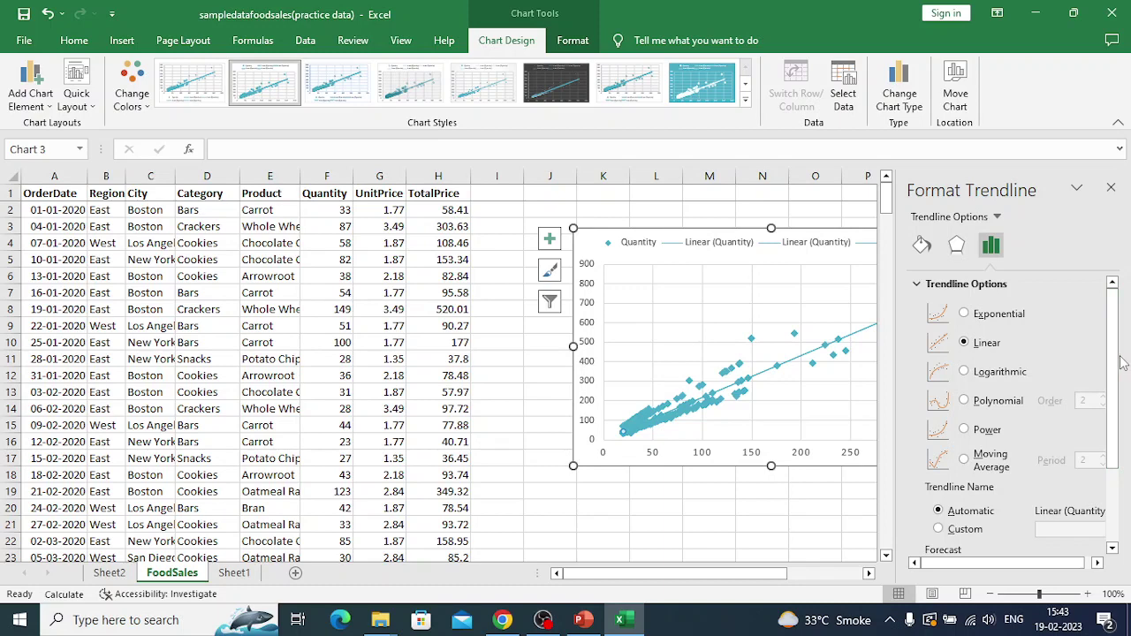
drag(1115, 362, 1123, 393)
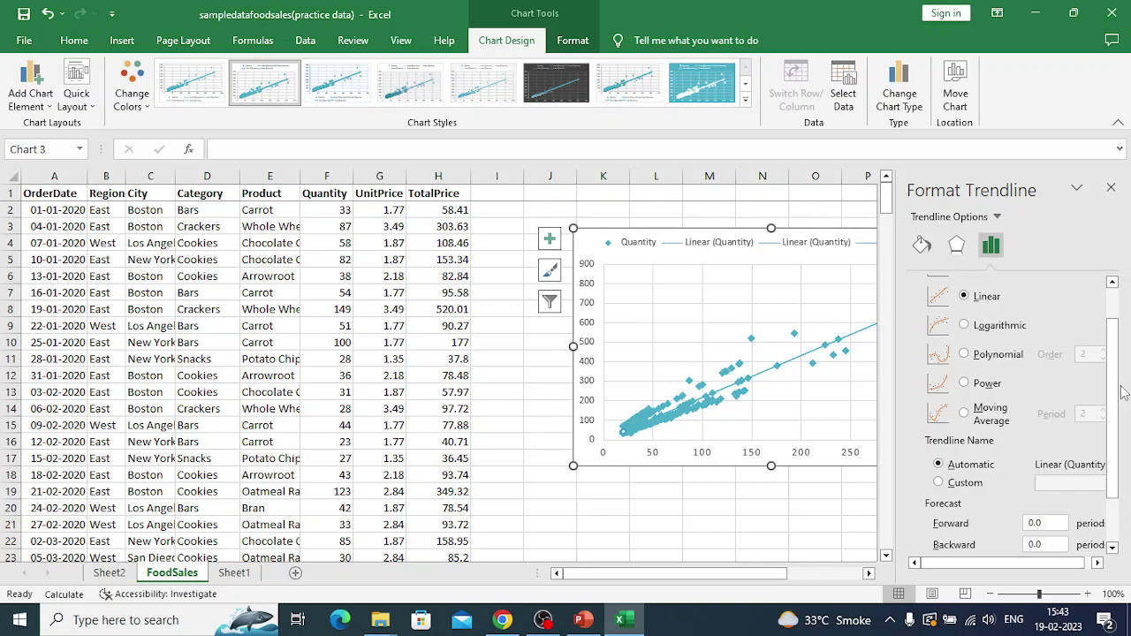
click(938, 484)
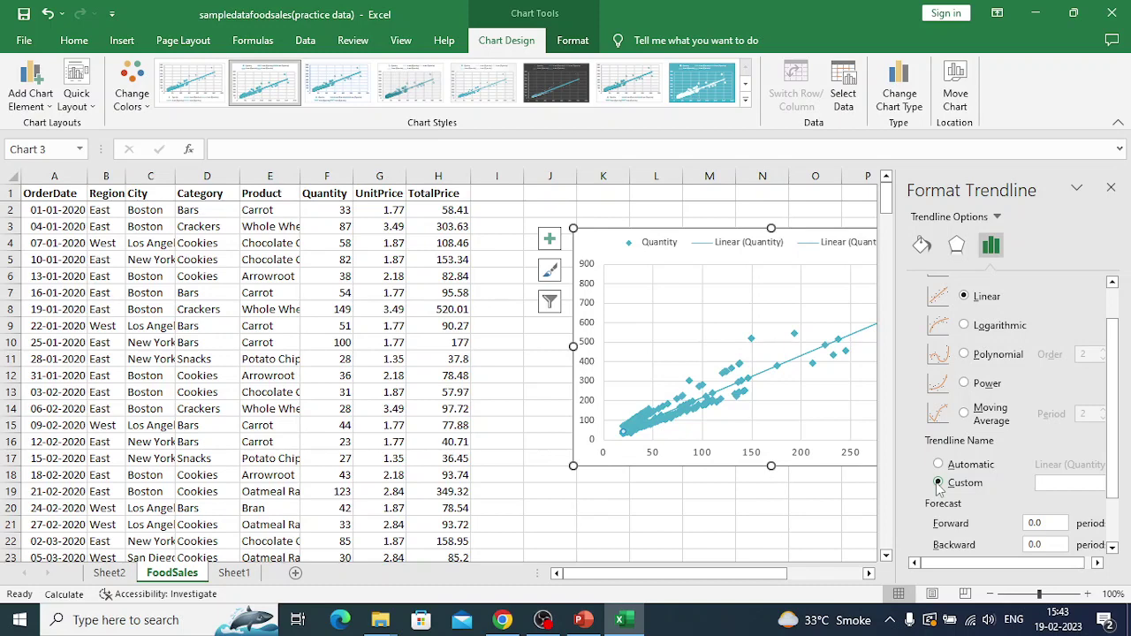
click(1064, 482)
text(regree)
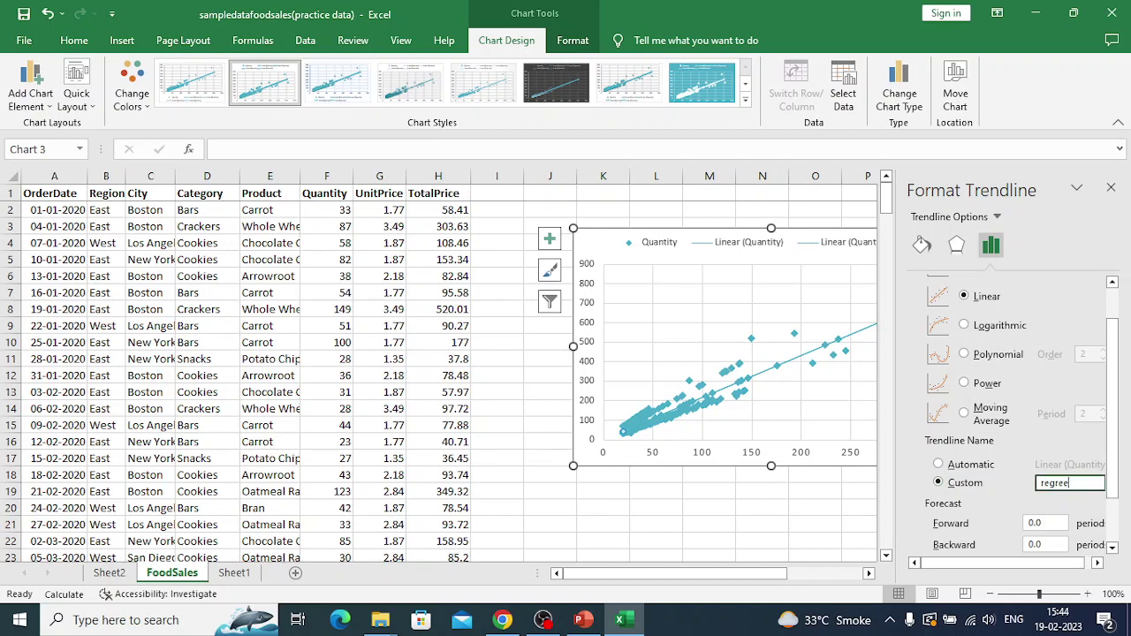
key(BackSpace)
text(ssion1)
Step: Display the regression1 trendline's equation on the chart
click(1111, 548)
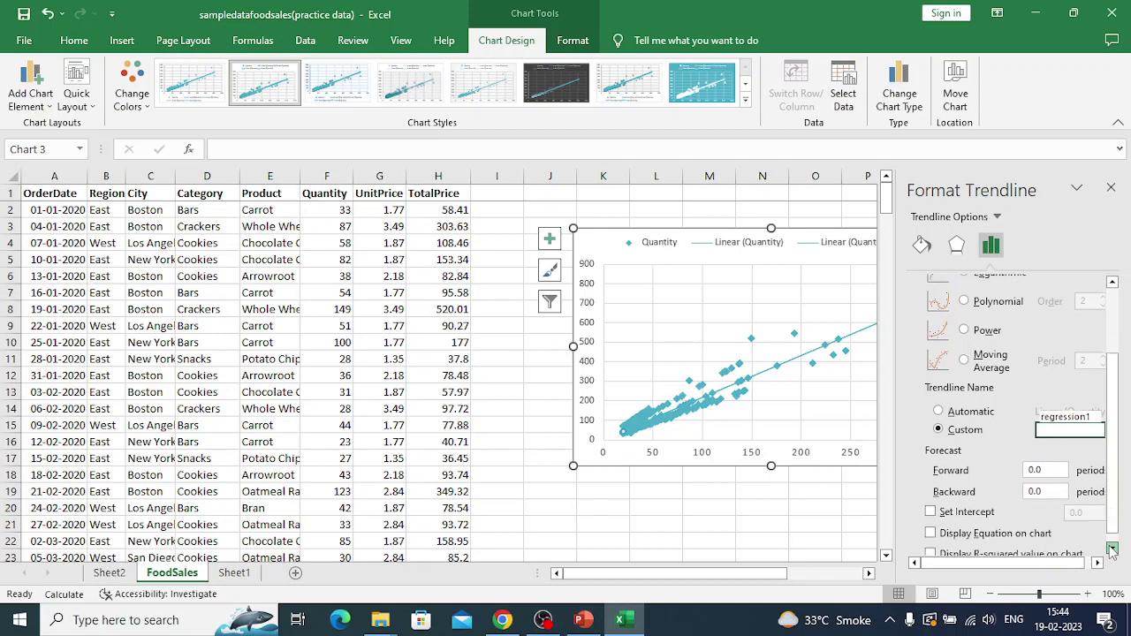
click(1112, 549)
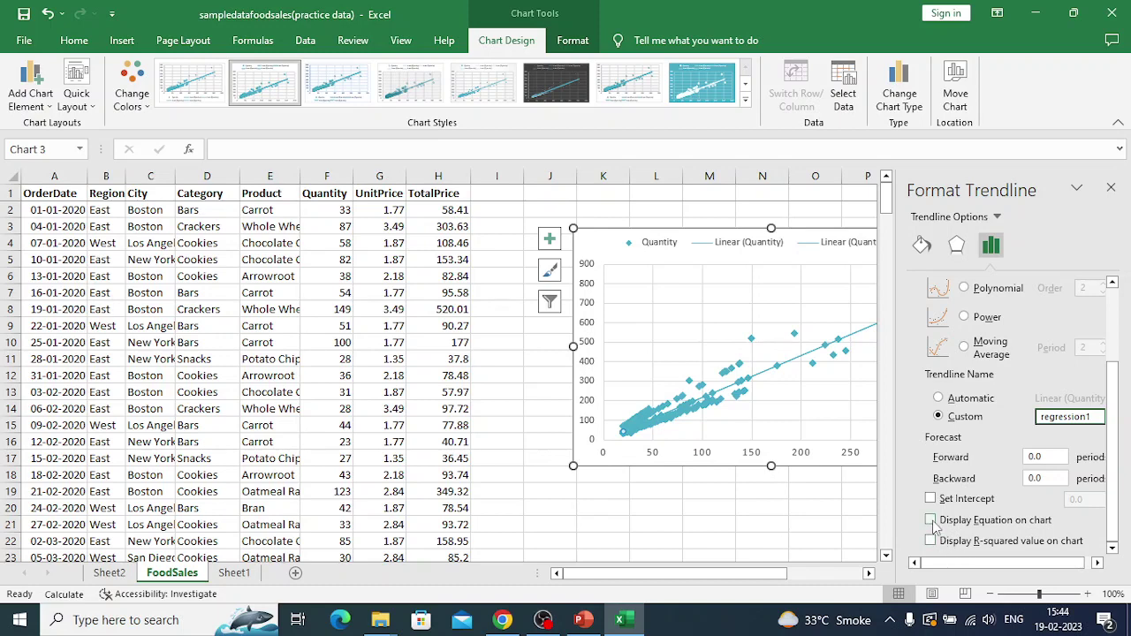
click(932, 521)
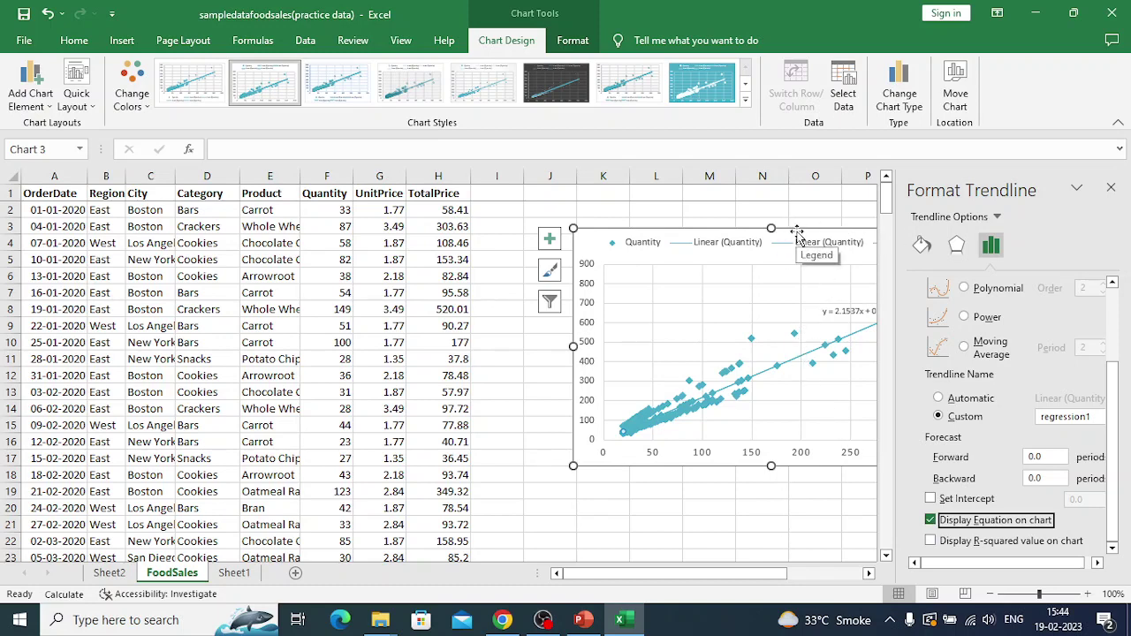
drag(797, 232, 709, 248)
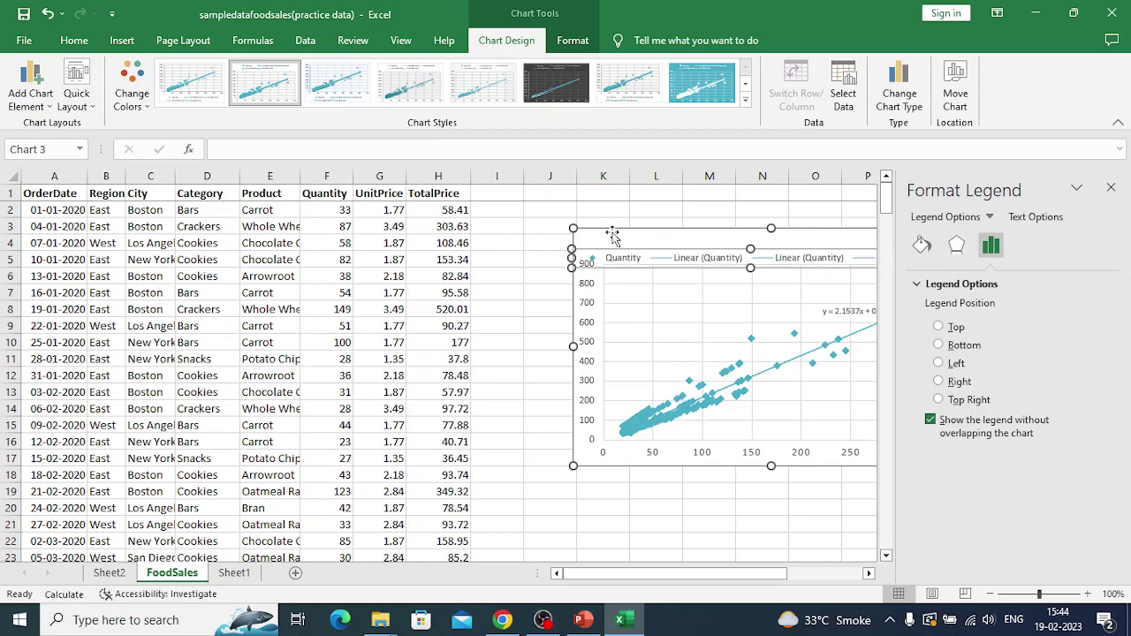
click(623, 233)
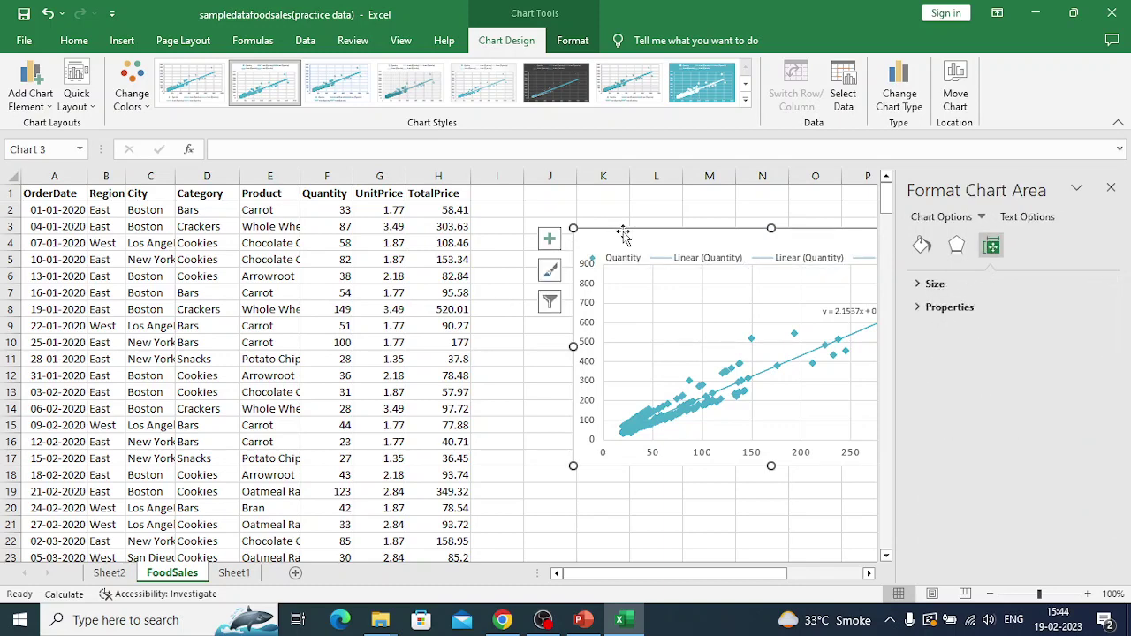
key(ctrl+z)
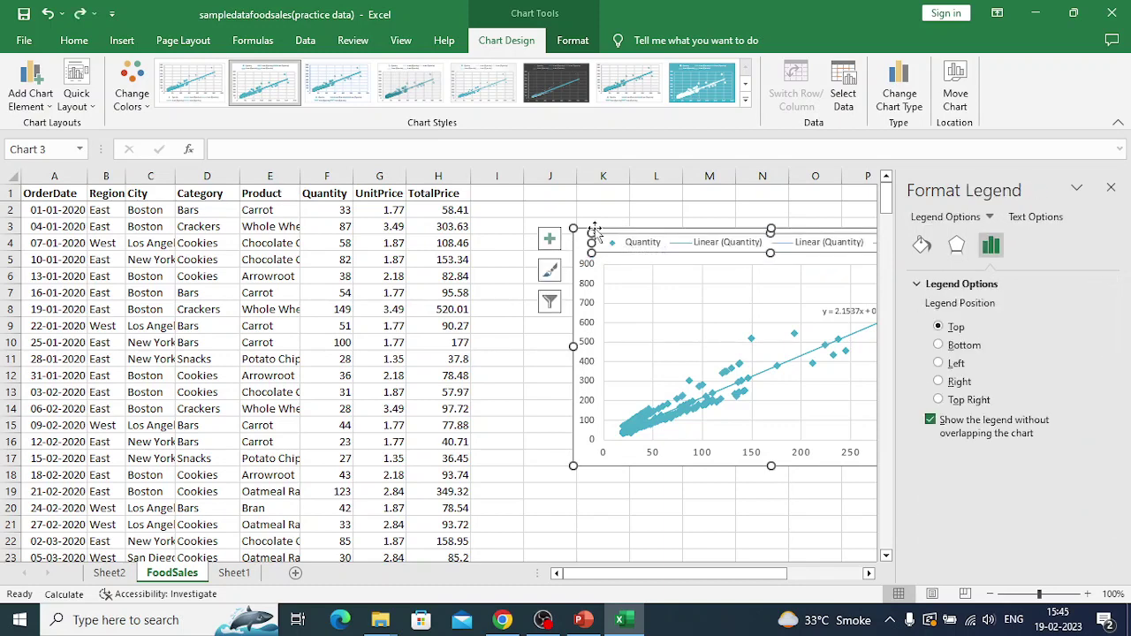
Step: Move the whole chart so it starts at column G, and color the regression1 trendline's outline standard red
drag(594, 230, 378, 236)
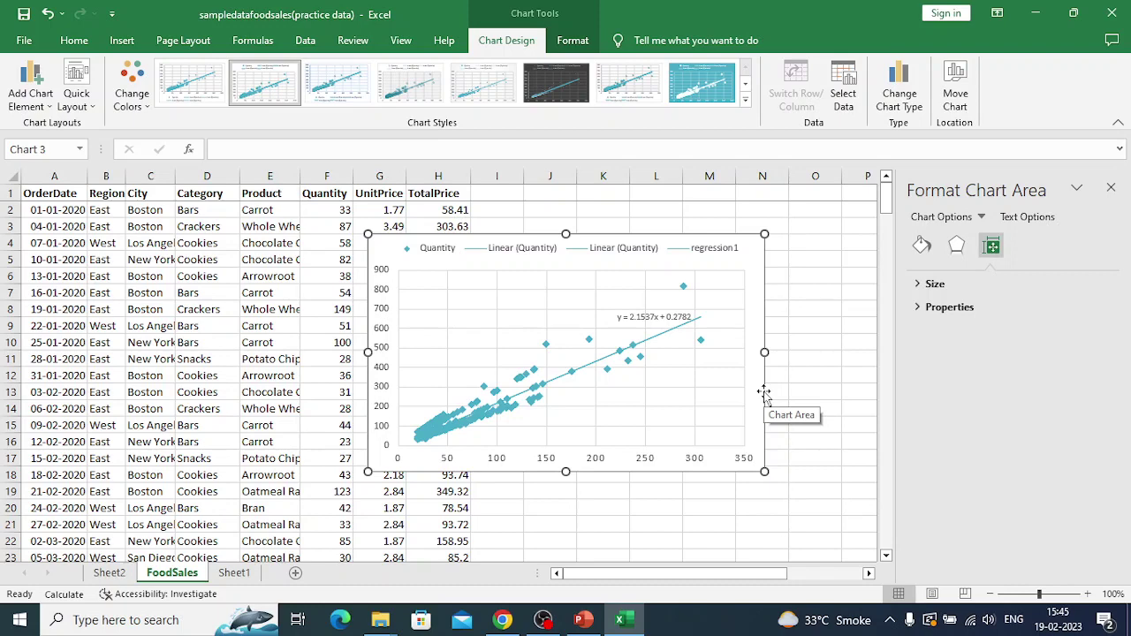
click(663, 339)
click(669, 343)
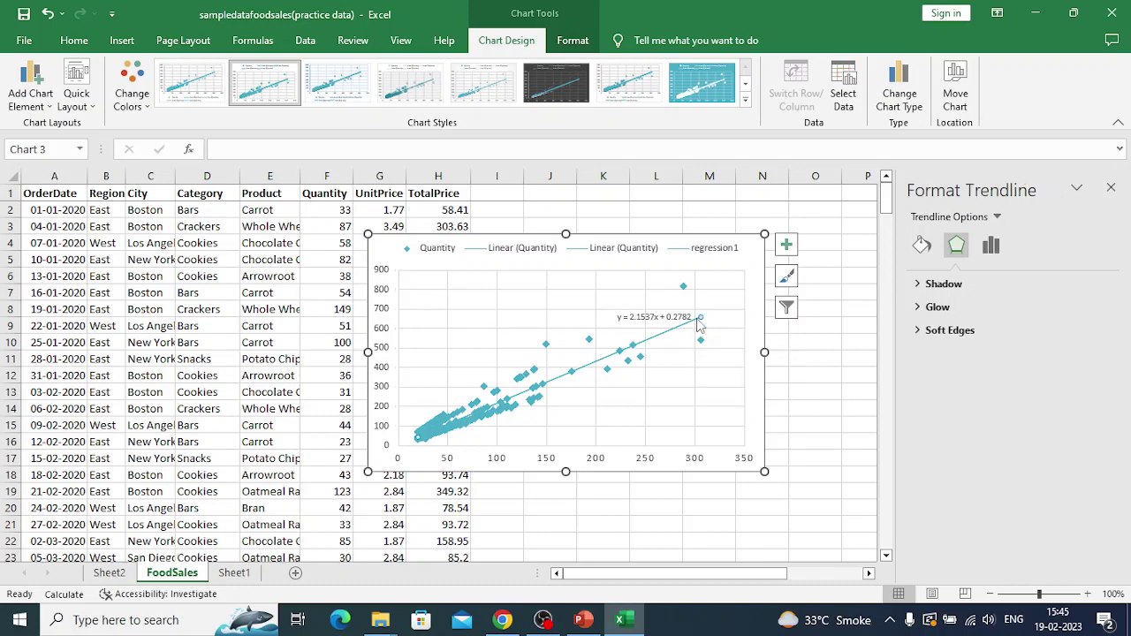
right_click(698, 319)
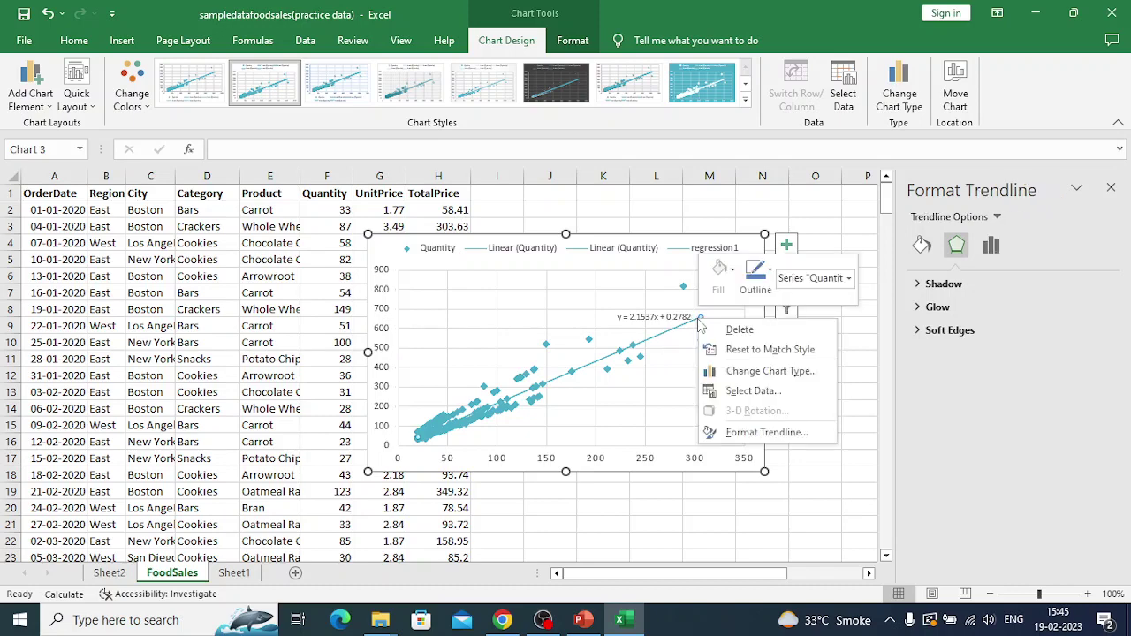
click(765, 278)
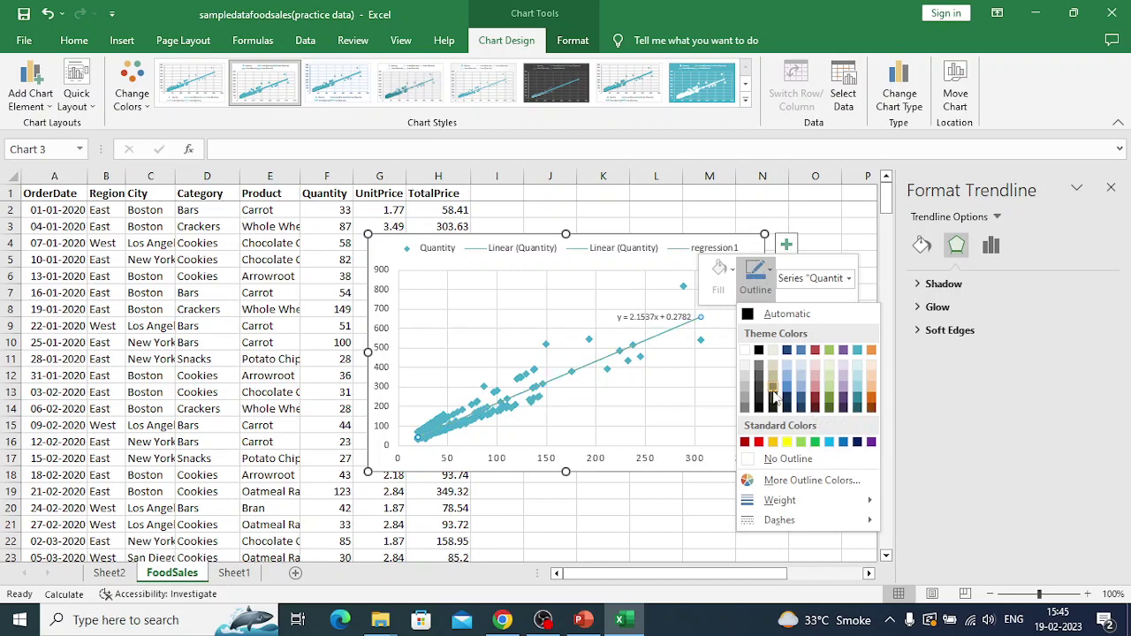
click(760, 444)
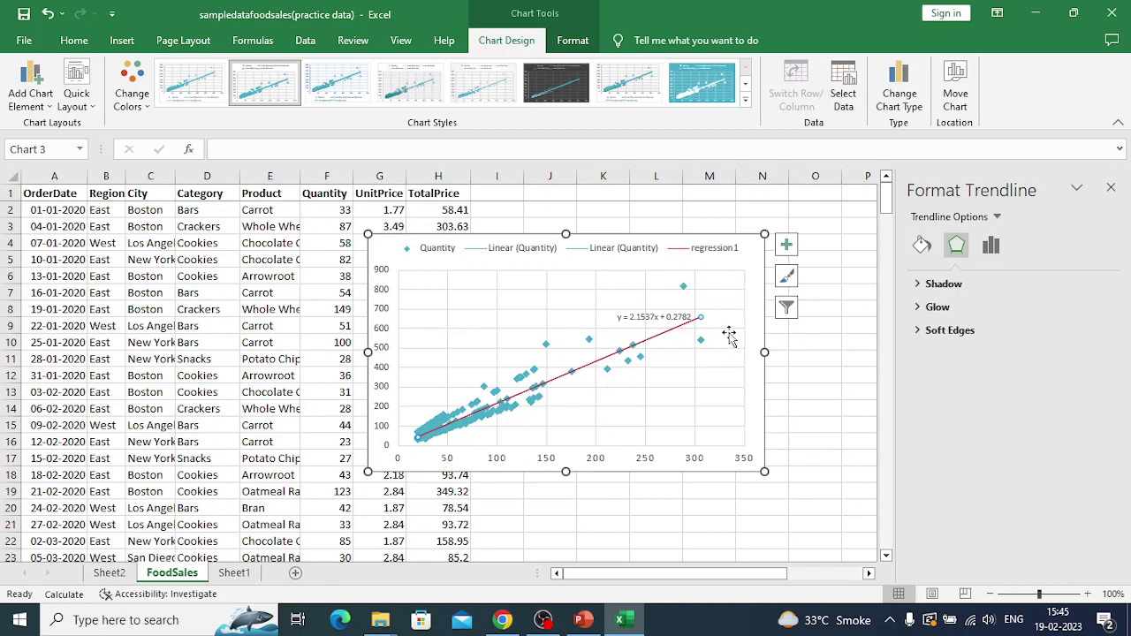
Step: Color the regression1 trendline's equation text red and make it bold
click(643, 318)
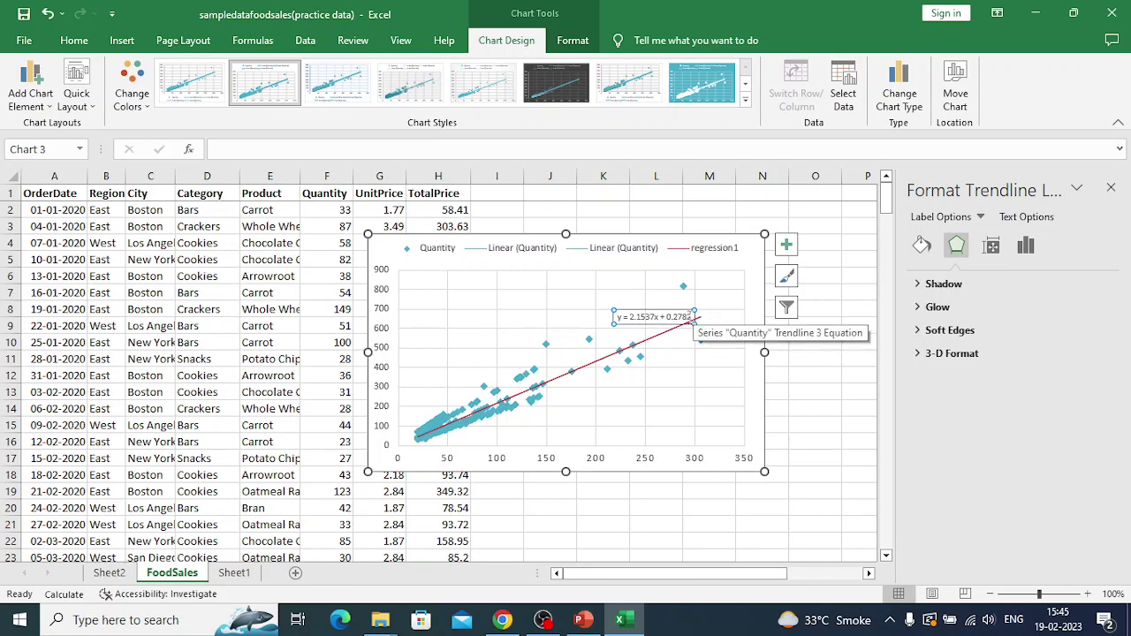
click(688, 318)
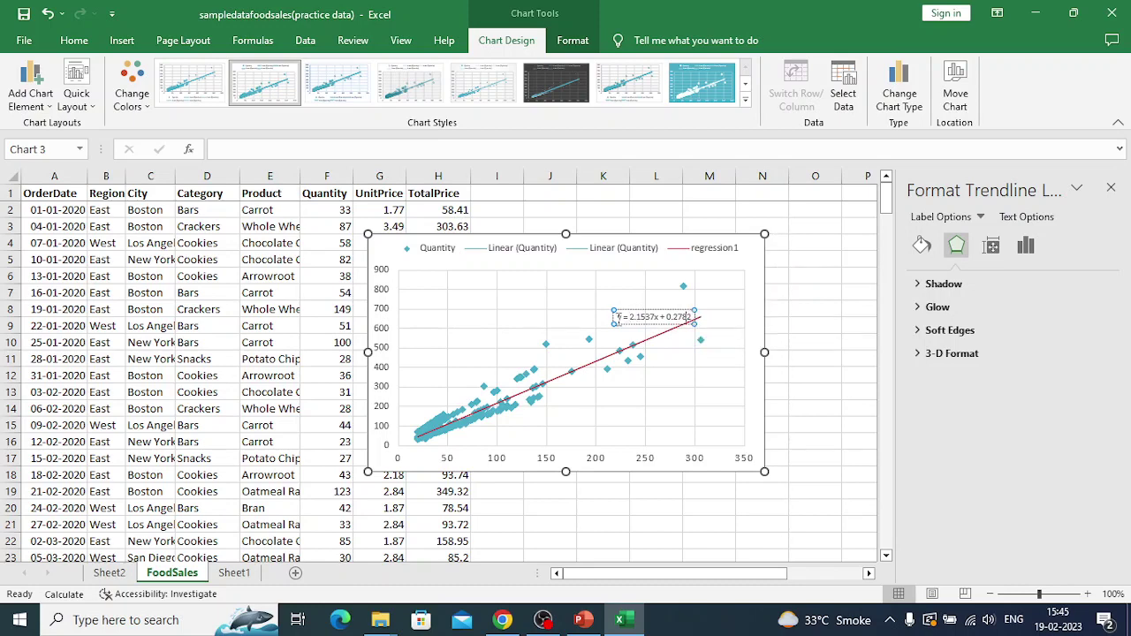
drag(618, 317, 687, 321)
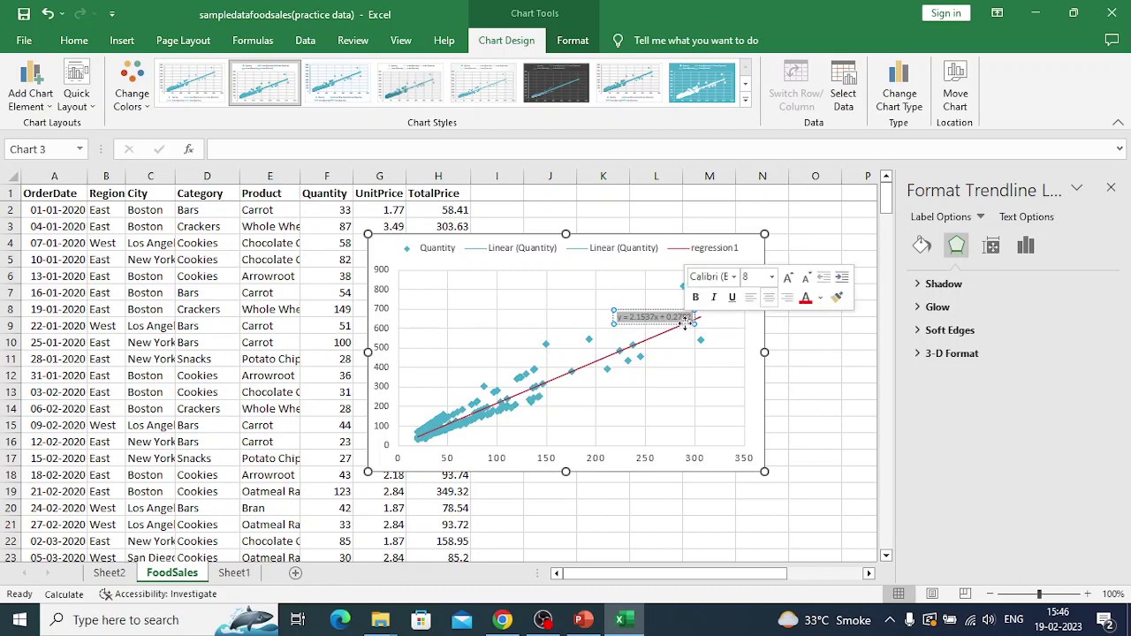
click(806, 301)
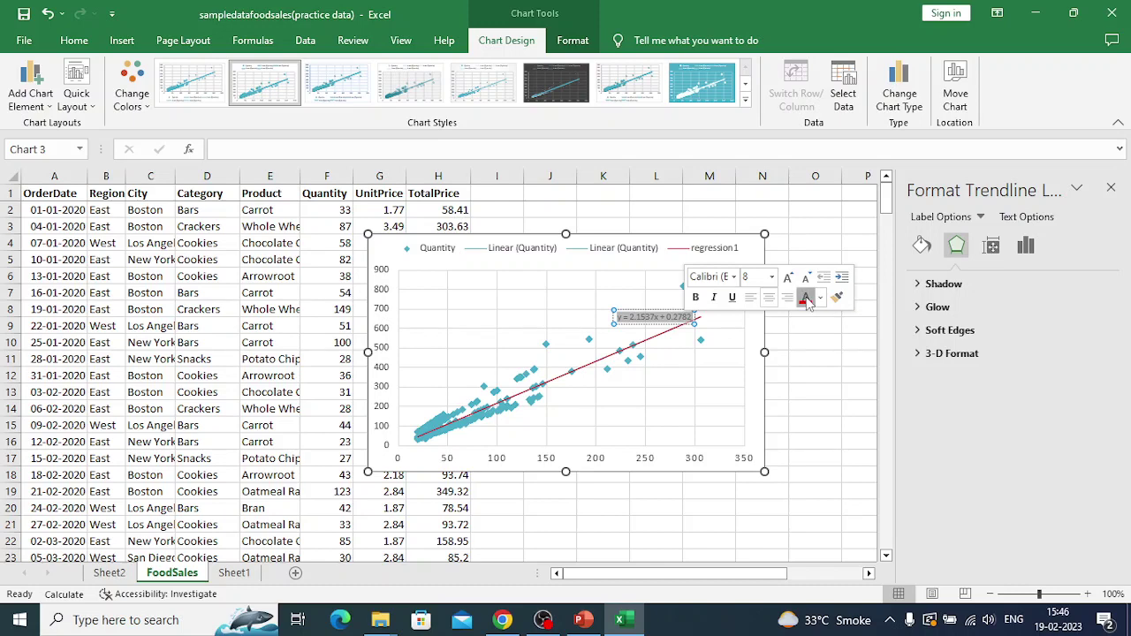
click(694, 298)
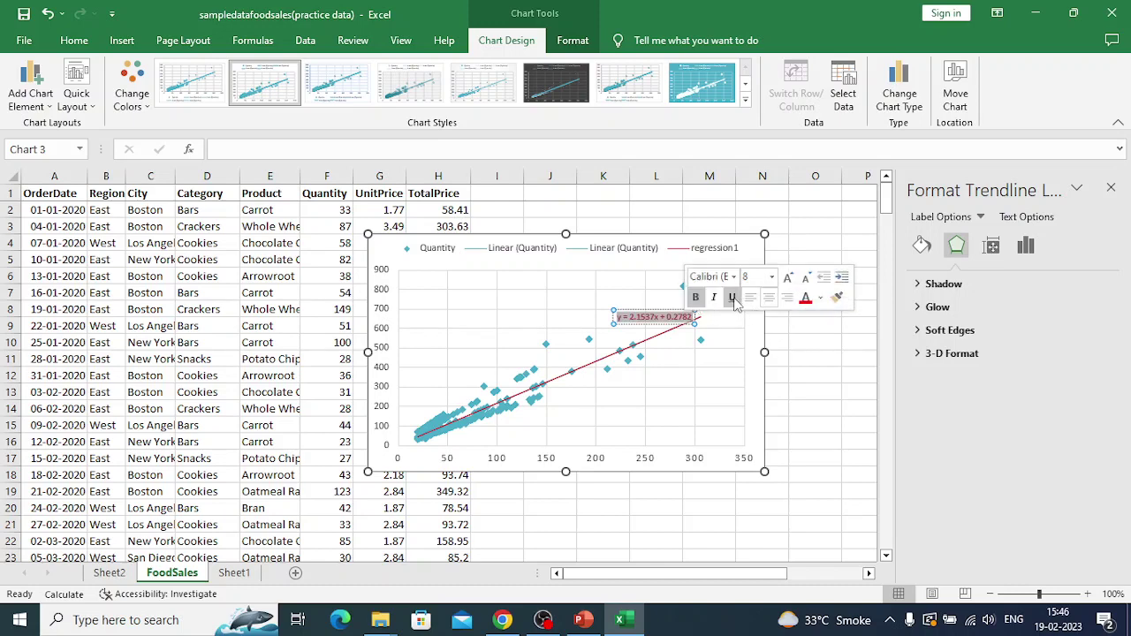
click(805, 362)
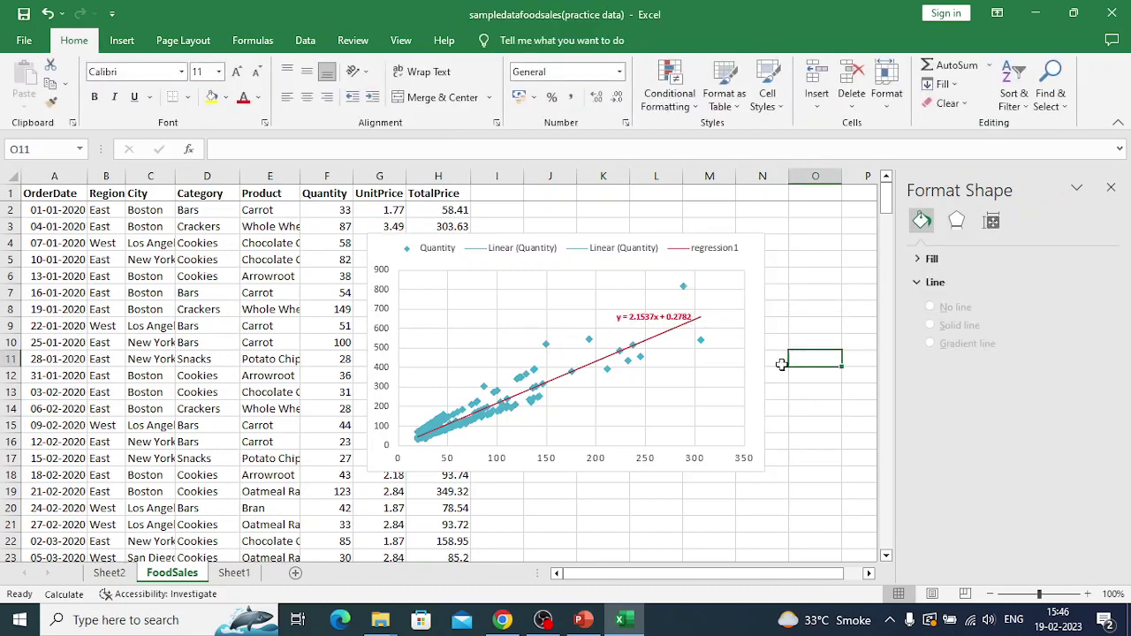
Step: Compare the chart's trendline equation with the Intercept and X Variable 1 coefficients in the regression output on Sheet2
click(662, 336)
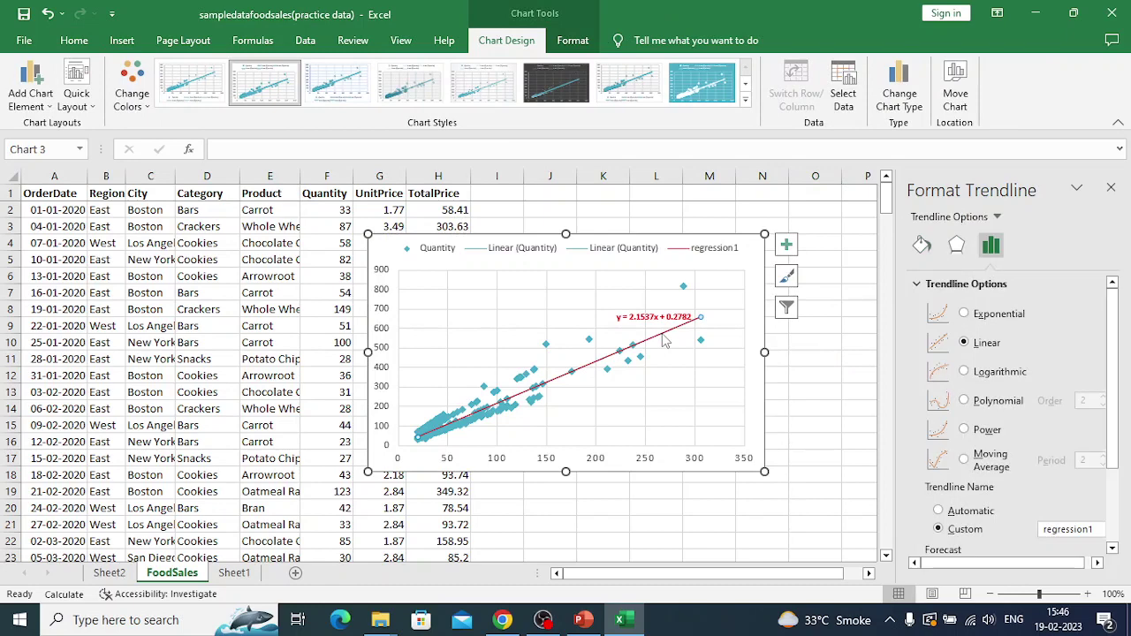
click(110, 572)
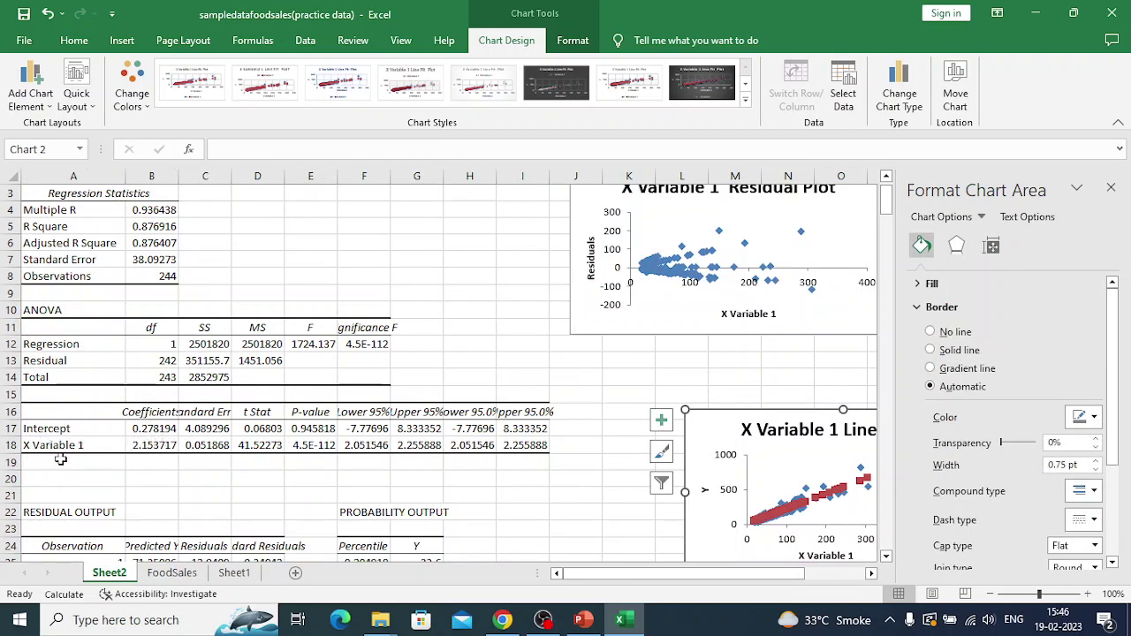
click(167, 577)
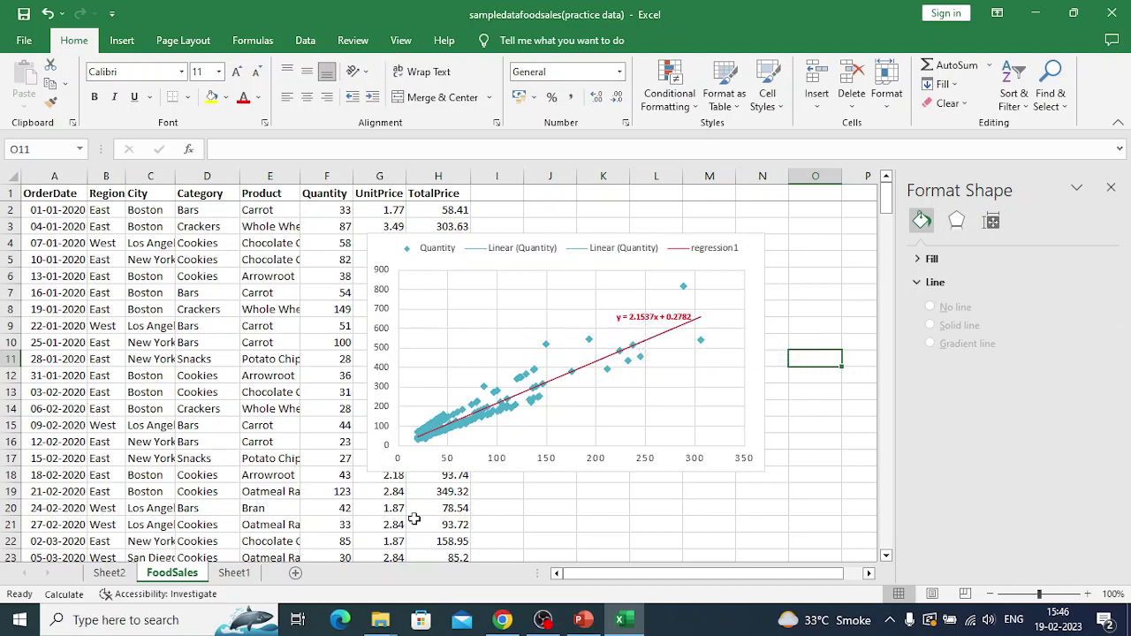
click(109, 573)
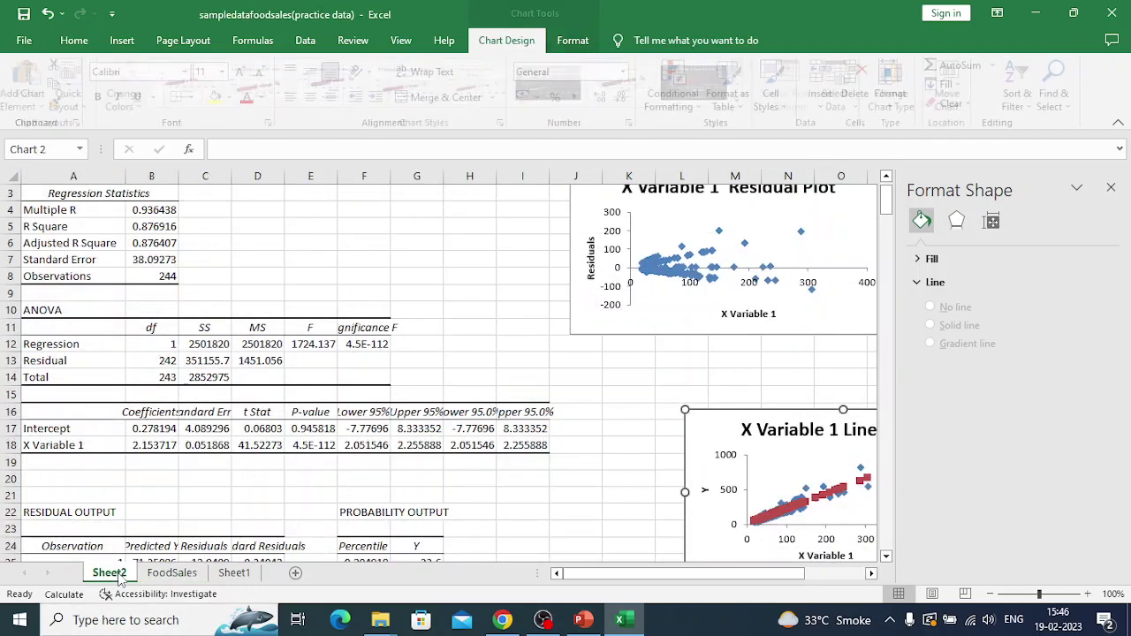
click(161, 433)
key(shift+Down)
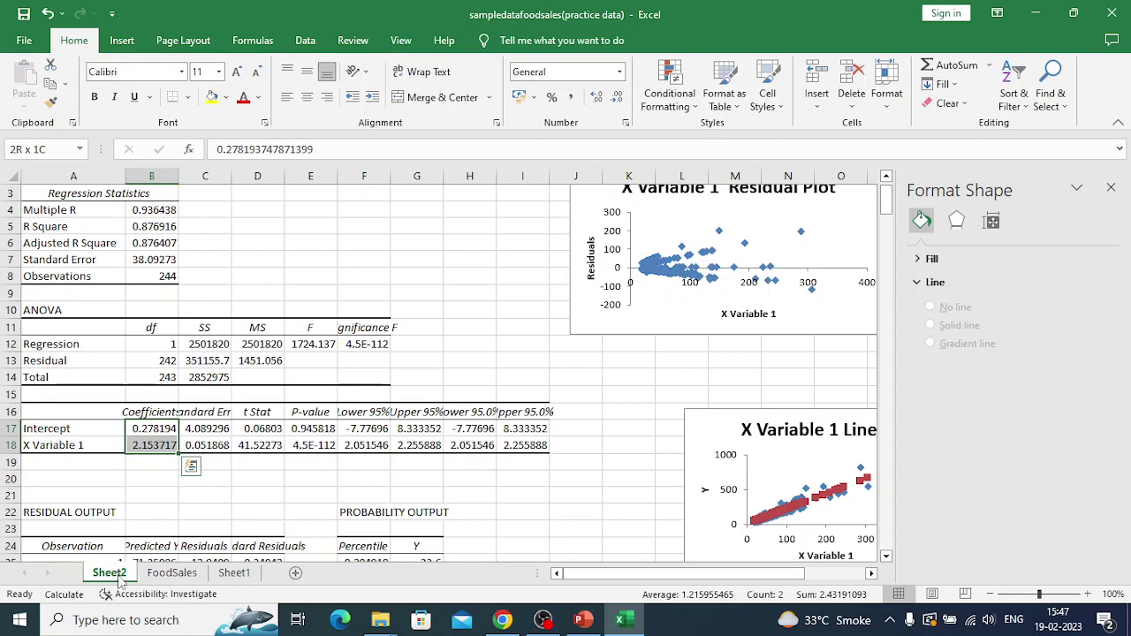
click(178, 576)
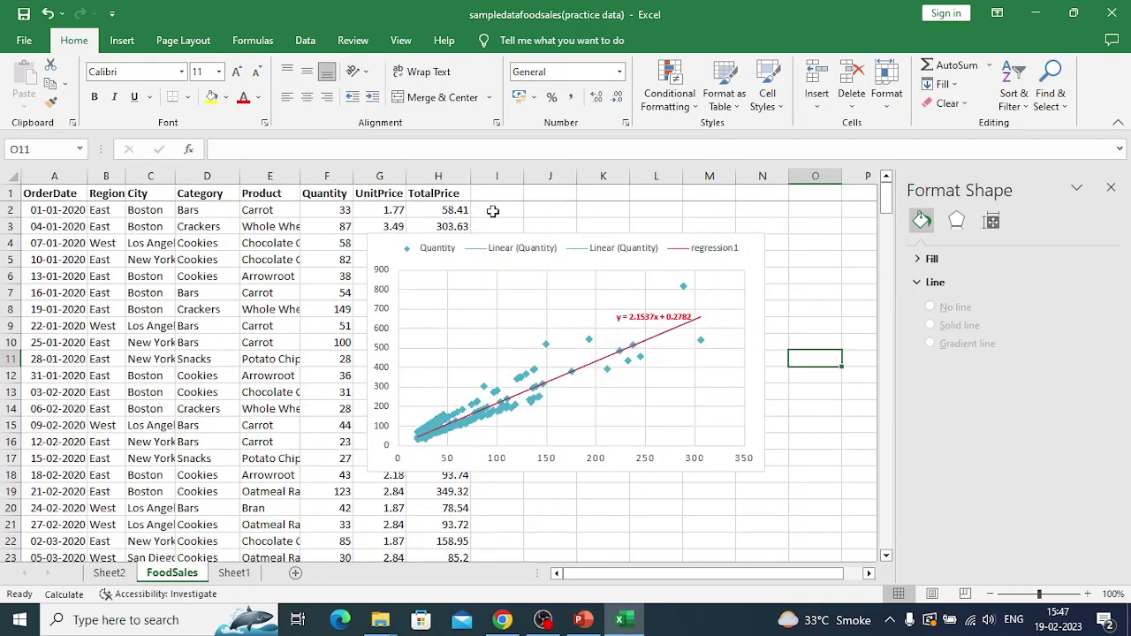
Step: Change the TotalPrice column header in H1 to TotalPrice(y)
click(443, 211)
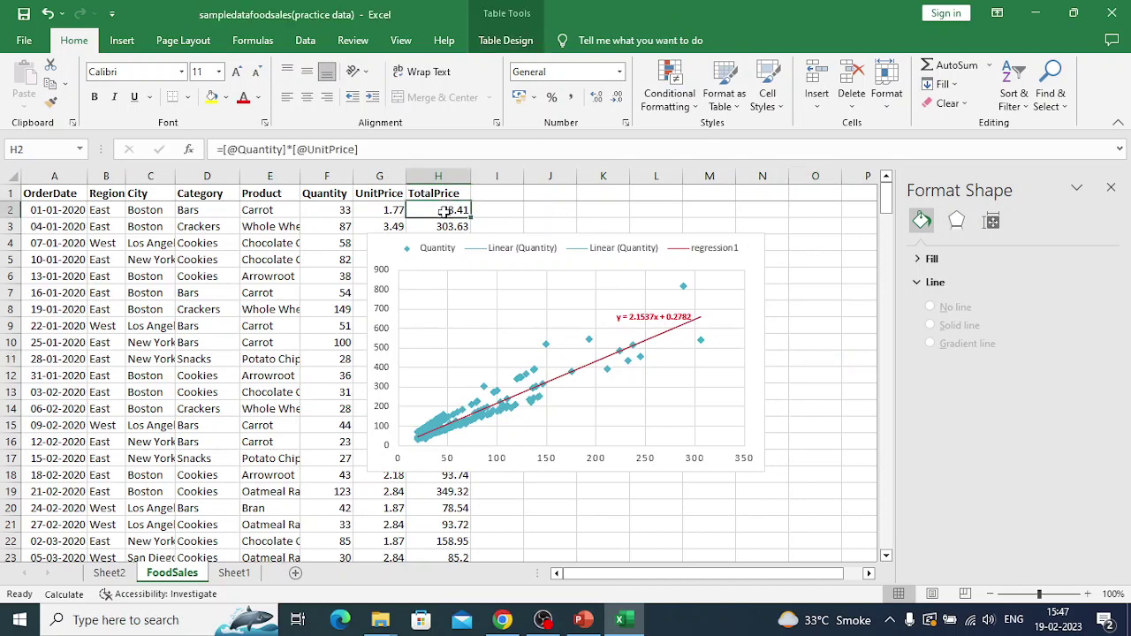
click(453, 237)
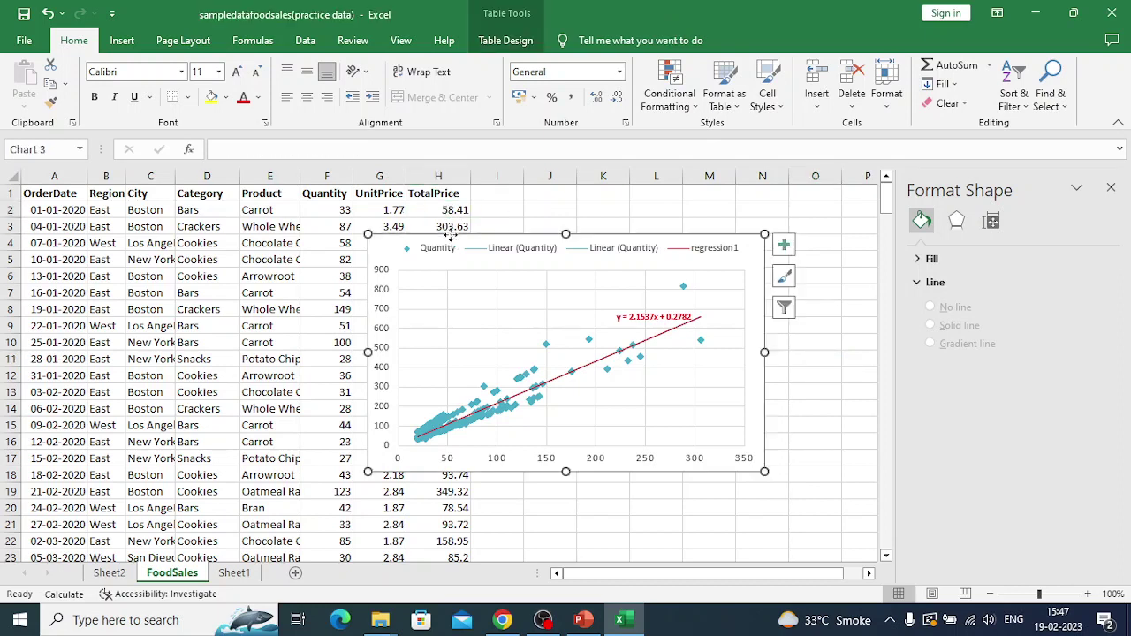
click(454, 228)
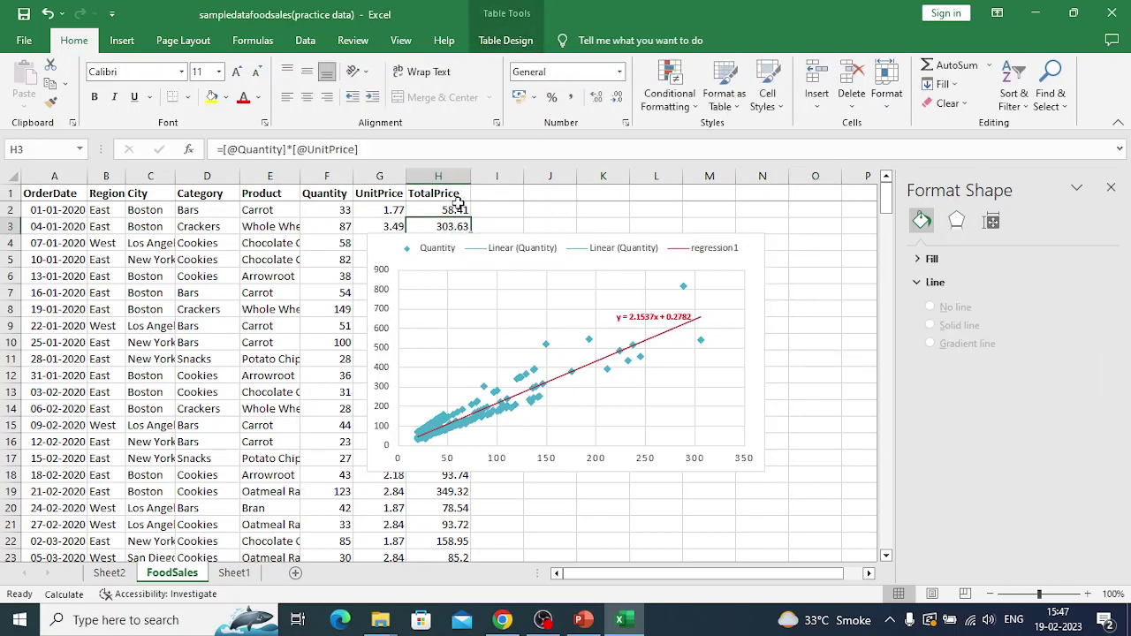
click(459, 192)
click(351, 151)
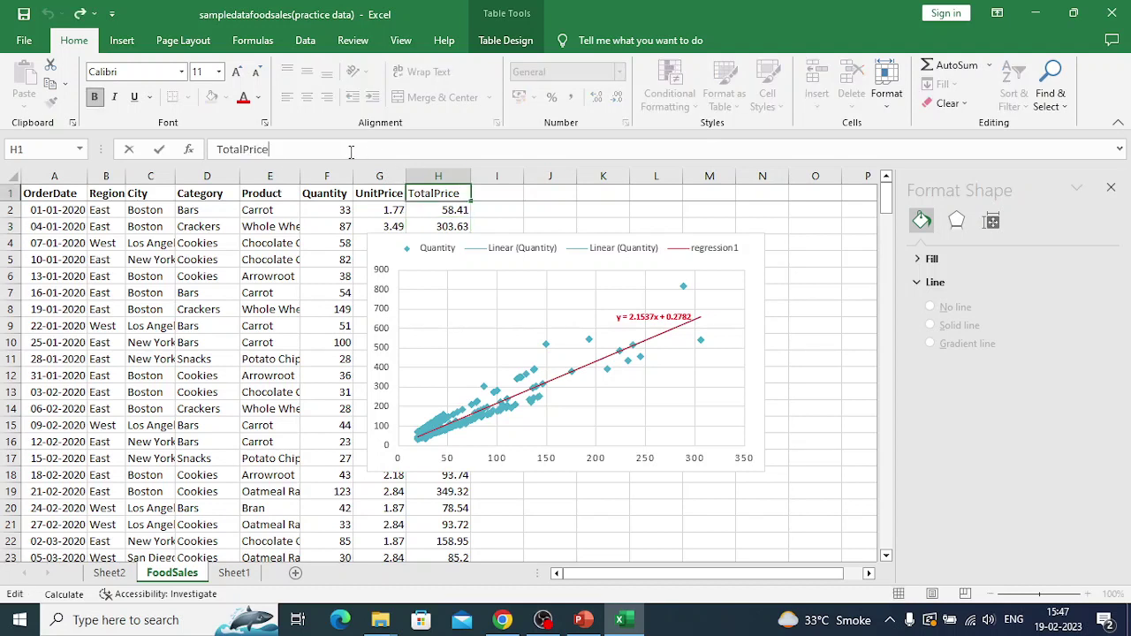
text((y))
Step: Add a new column header y=2.1537x+0.2782 in cell I1
click(488, 193)
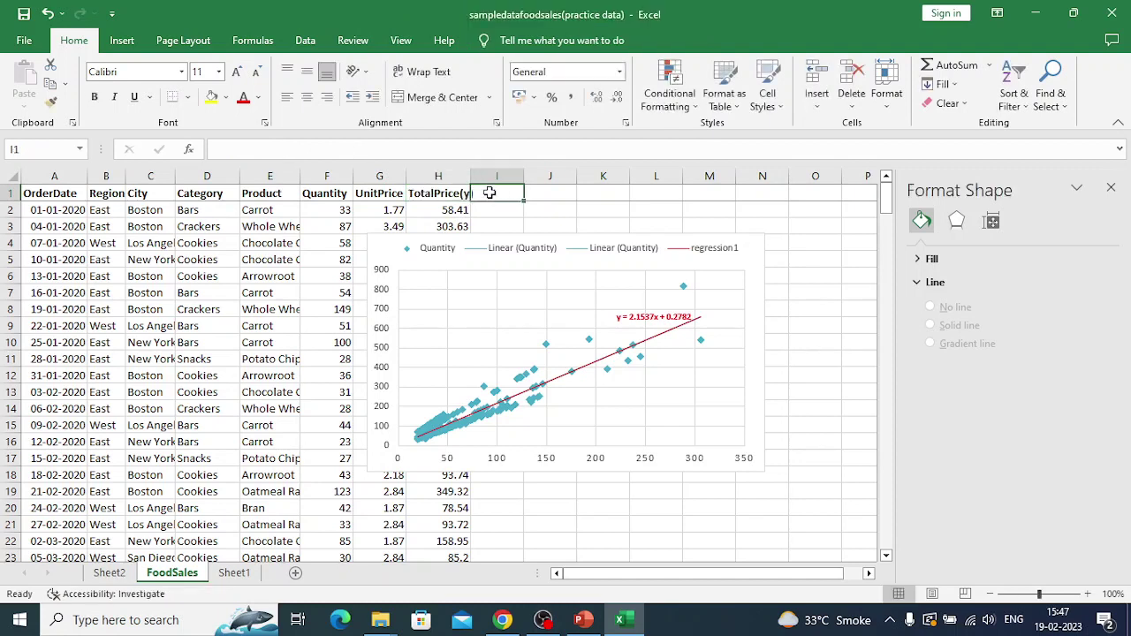
text(y=2.1537x+0.2782)
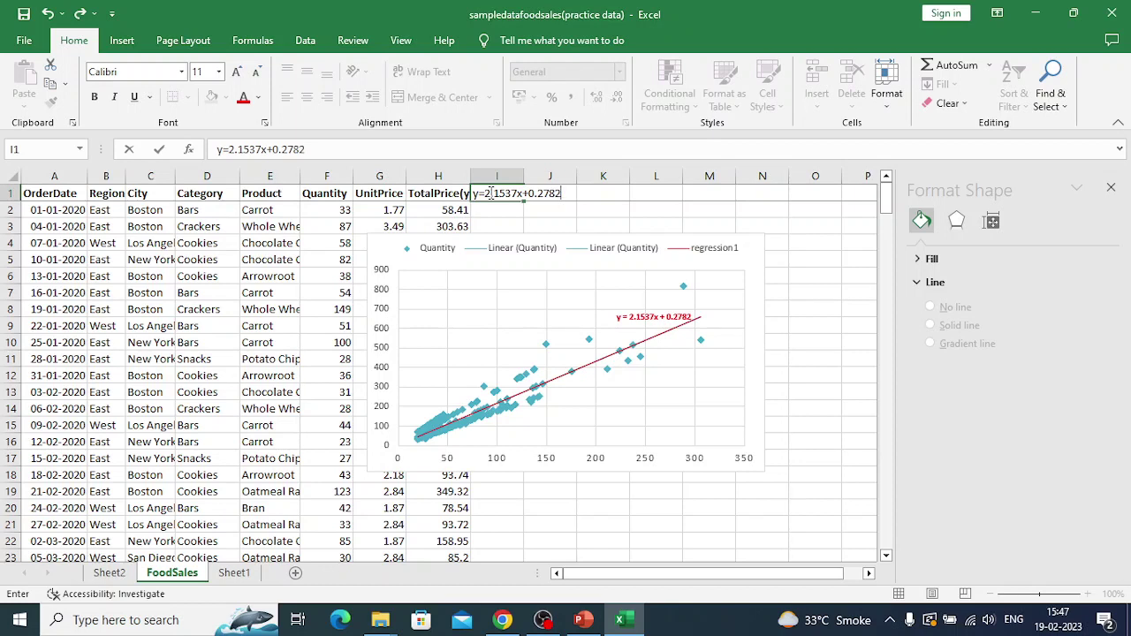
key(Return)
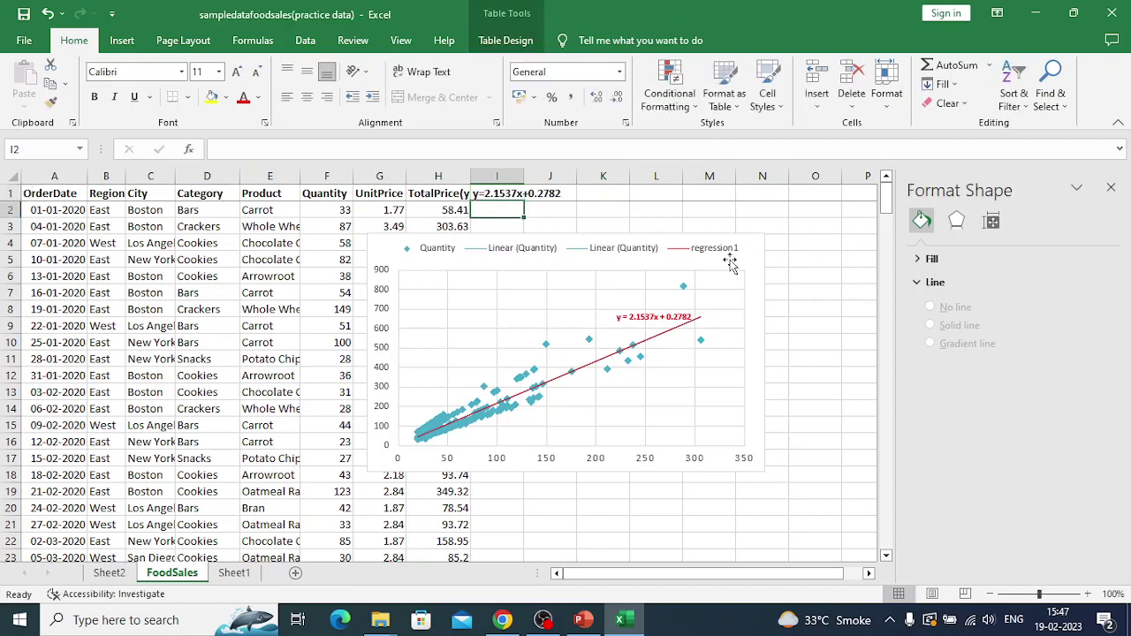
Step: Close the shape formatting pane and move the scatter chart clear of the data, spanning columns L to S
click(1111, 191)
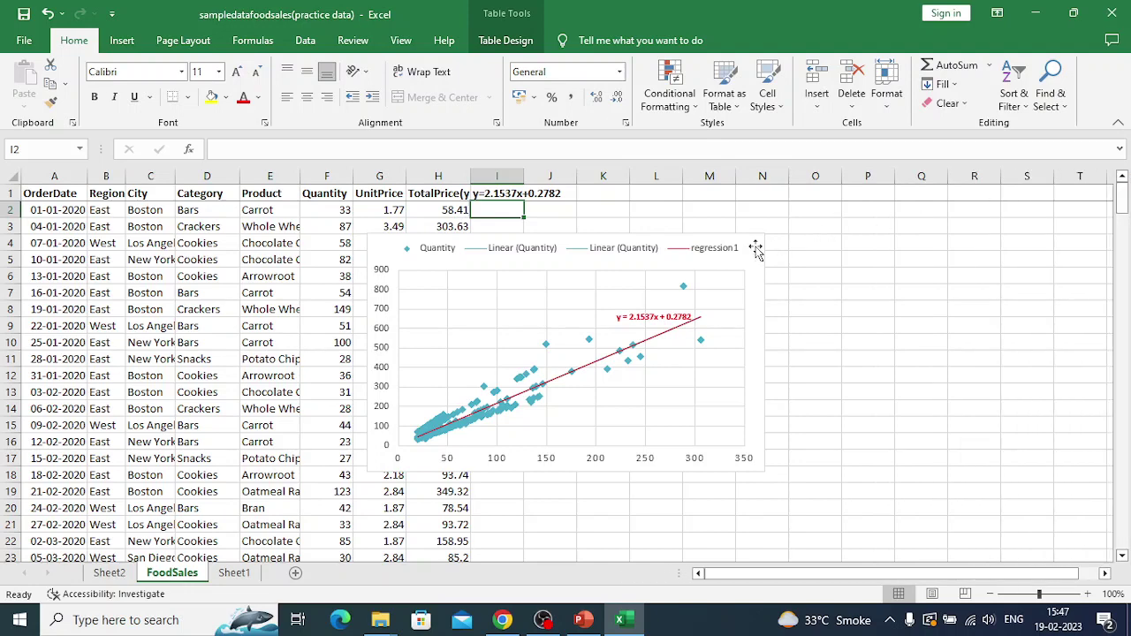
click(752, 249)
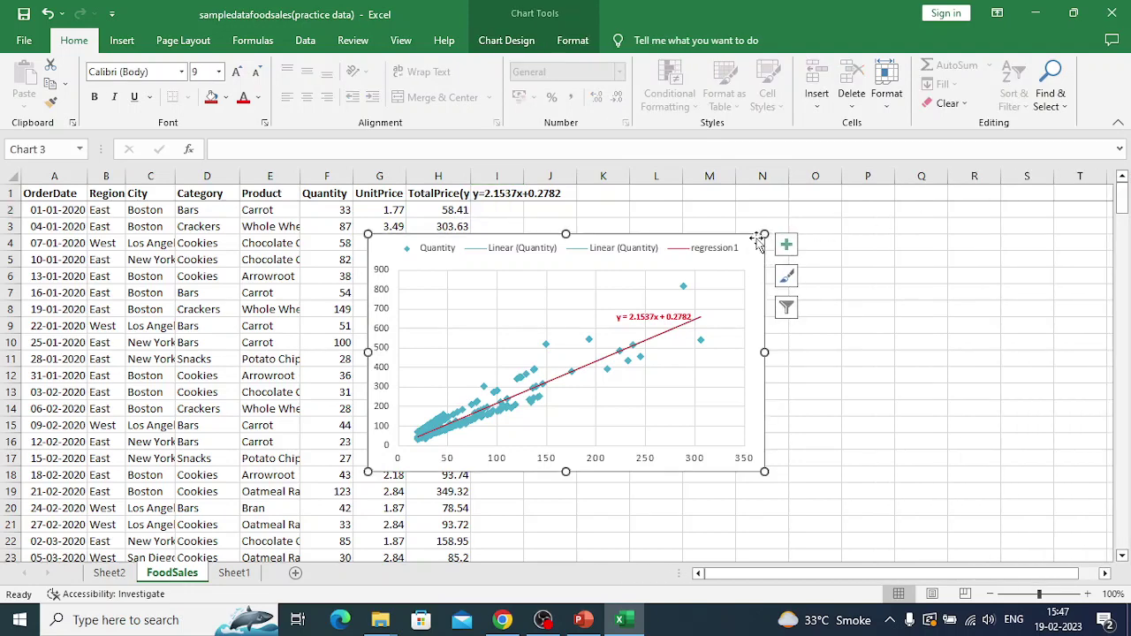
drag(752, 241, 1055, 223)
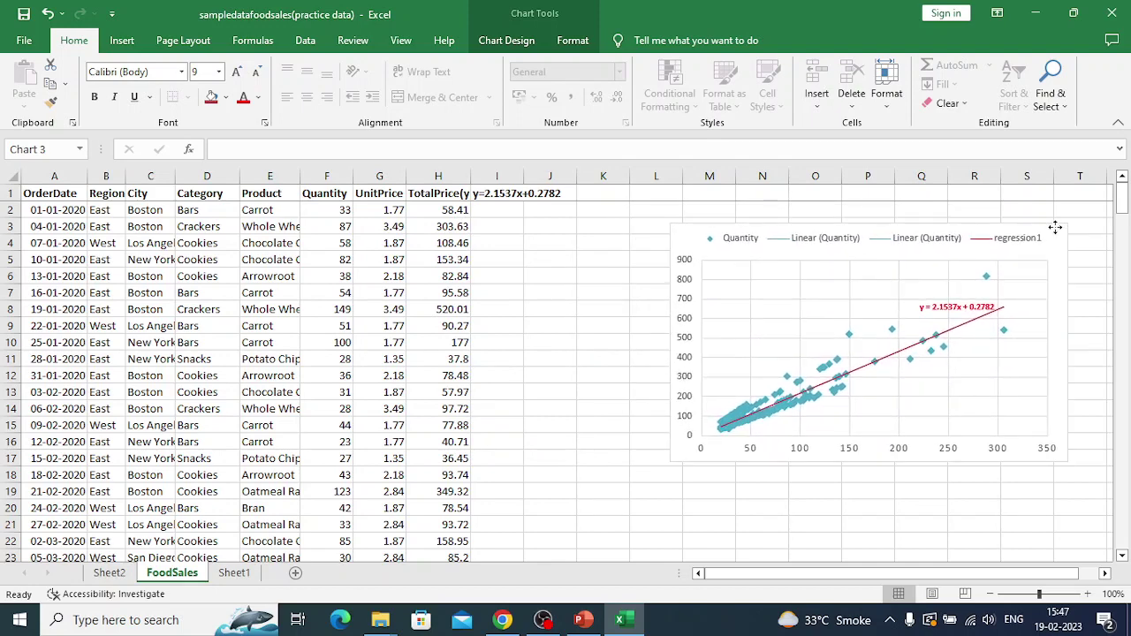
click(570, 311)
click(495, 207)
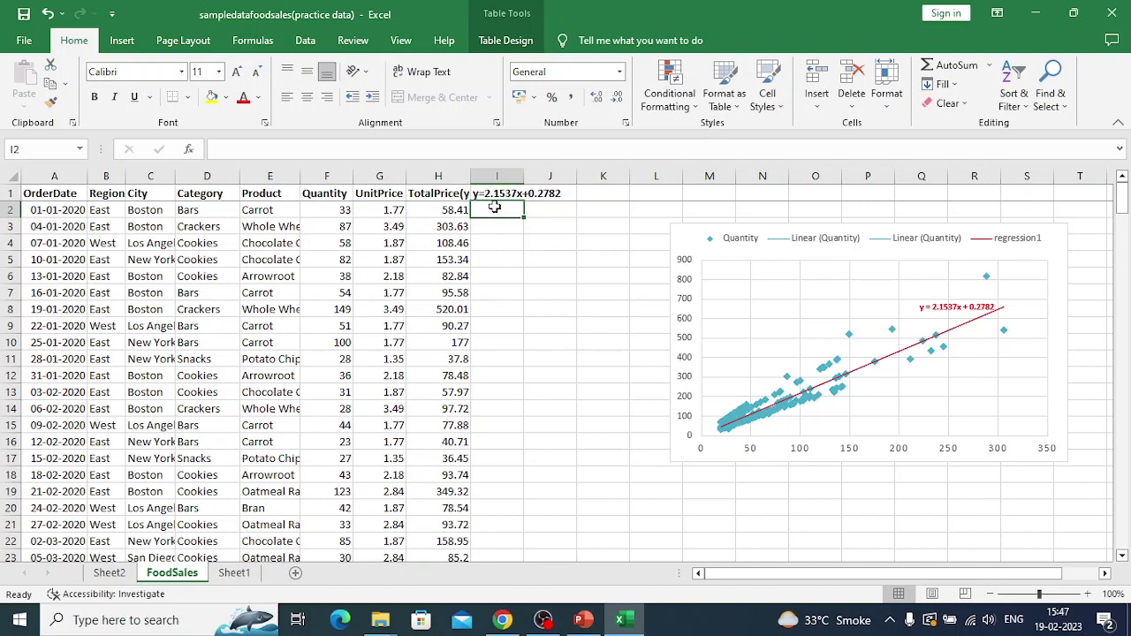
text(=)
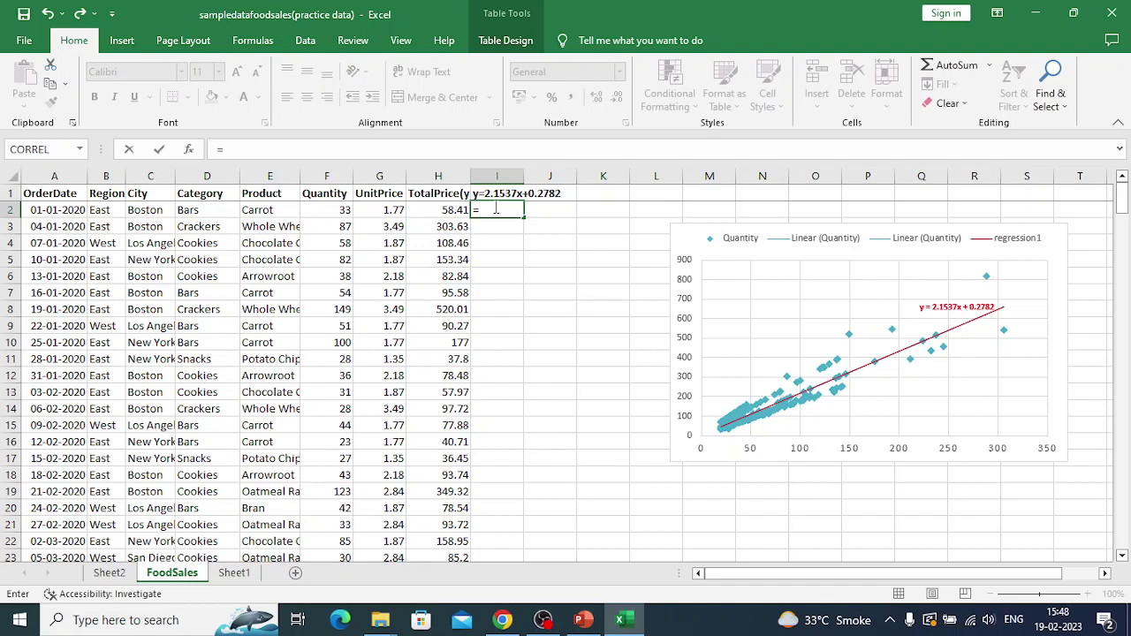
text(2.1537*)
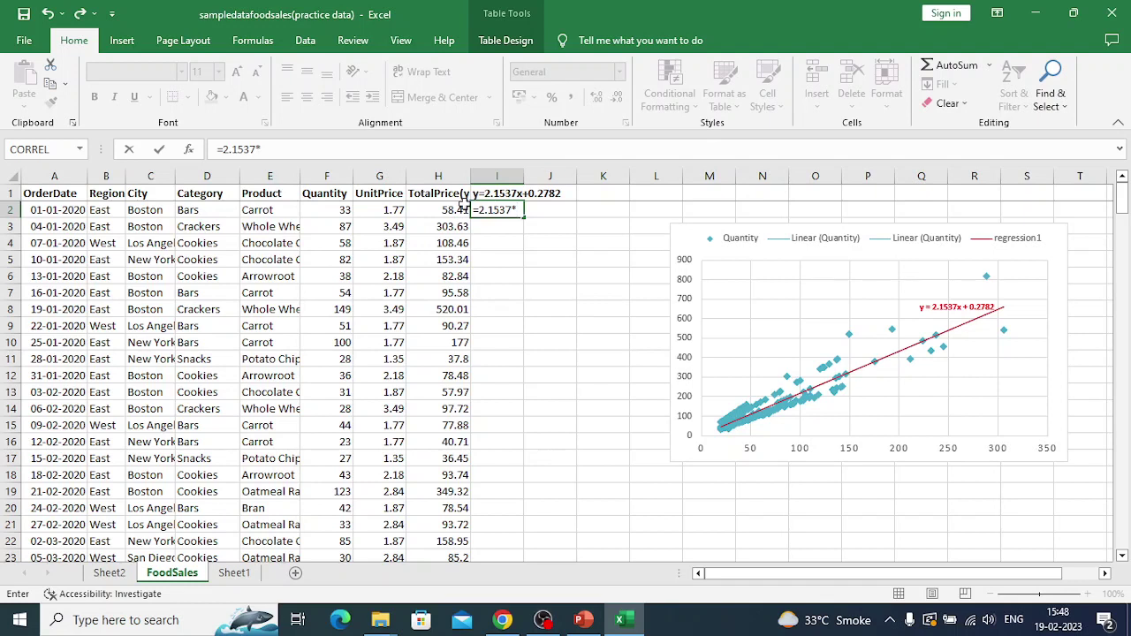
click(332, 210)
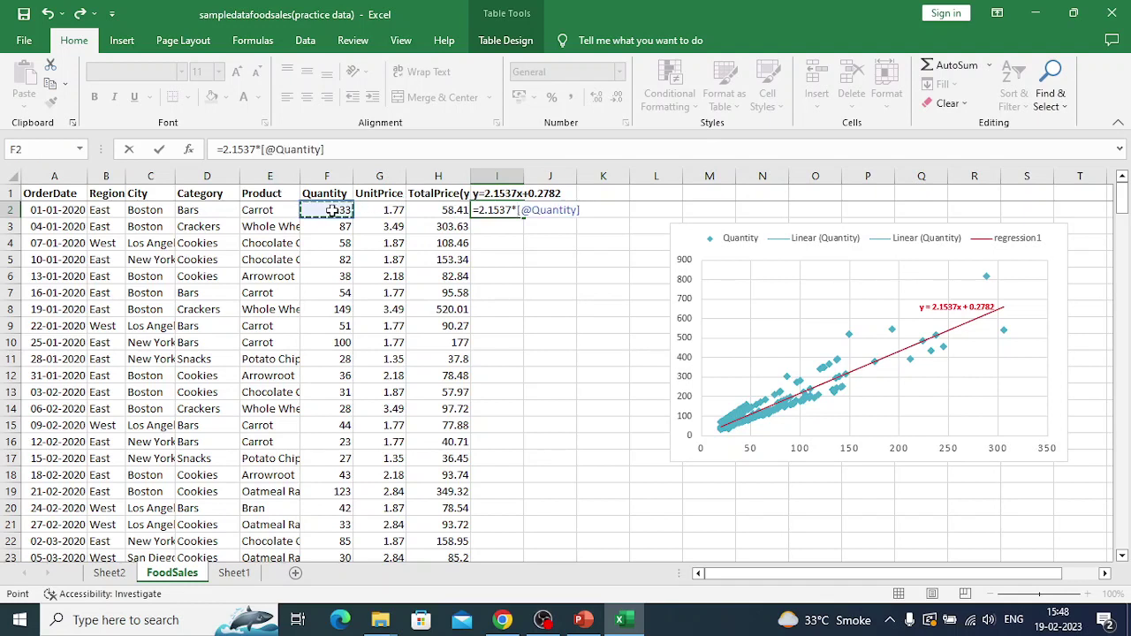
text(+0.27)
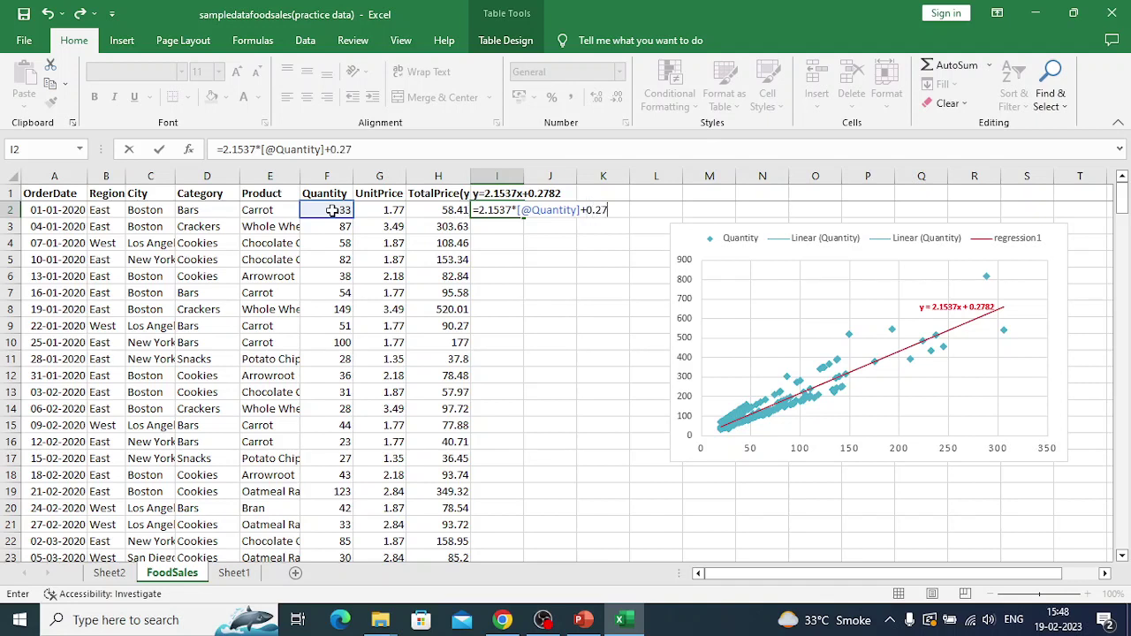
text(82)
key(Return)
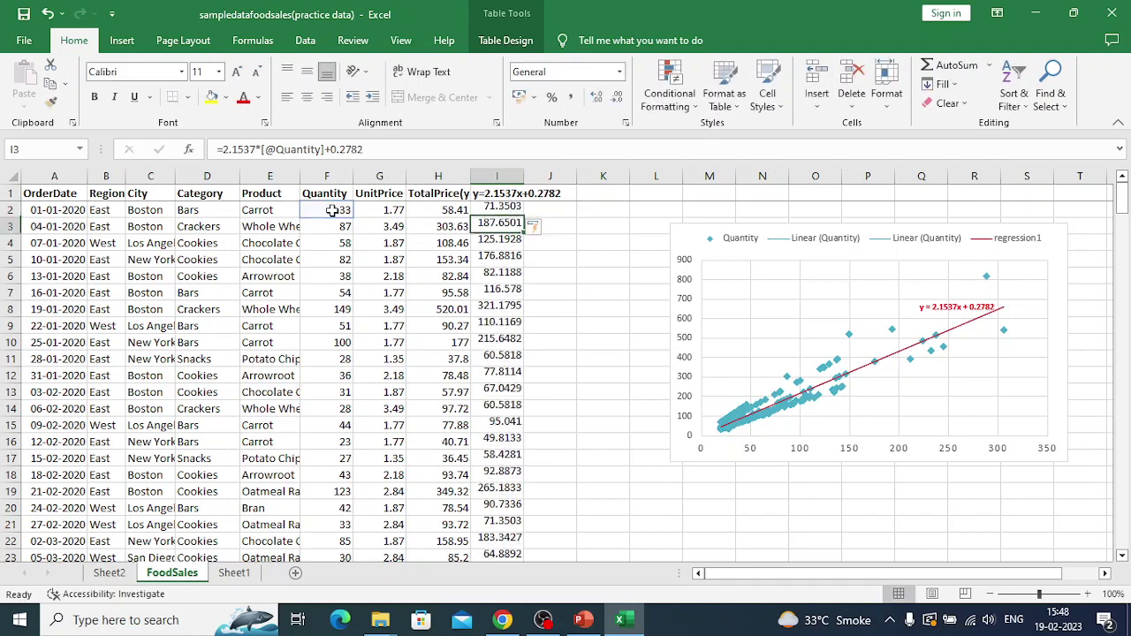
click(503, 209)
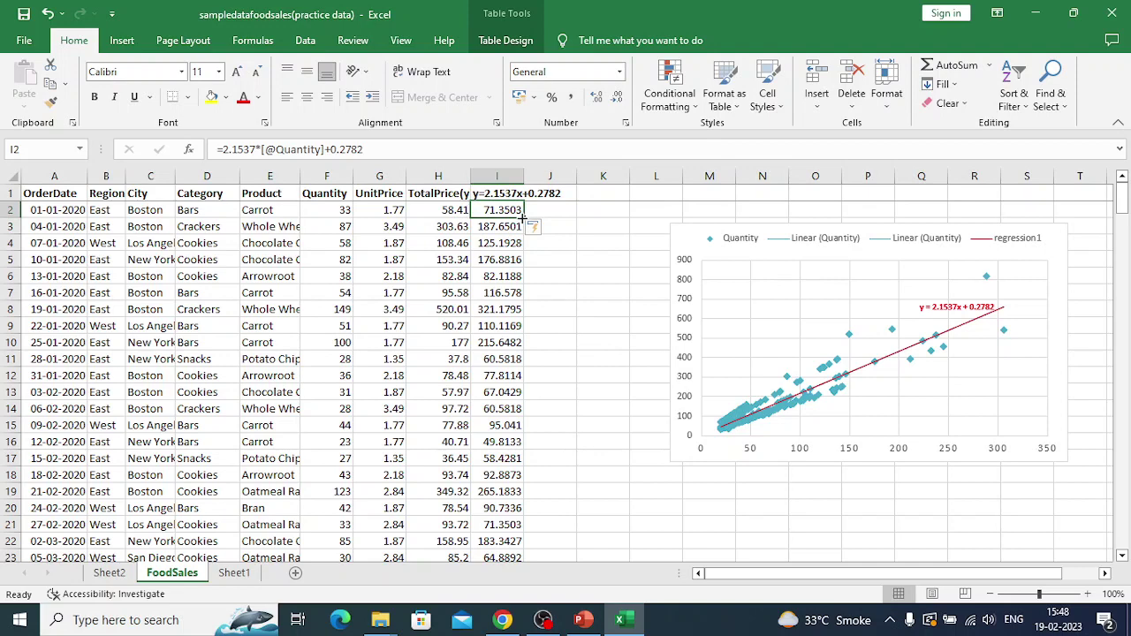
double_click(526, 216)
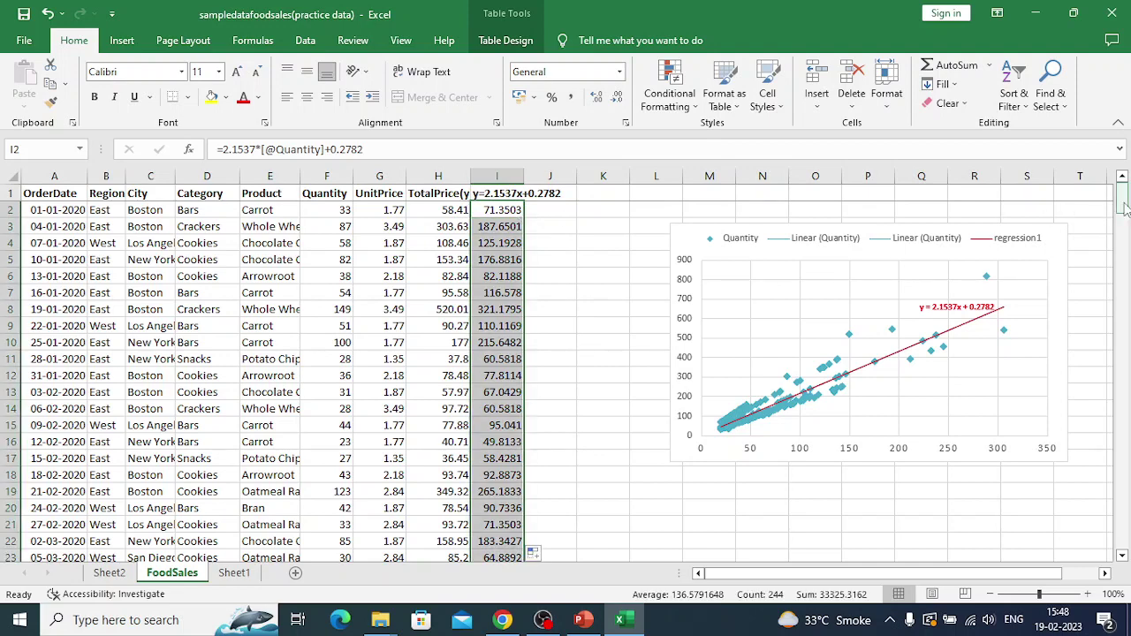
Step: Check the predicted values down to the table's last row, and compare the first row's TotalPrice with its prediction
drag(1122, 212, 1129, 320)
drag(1128, 482, 1129, 504)
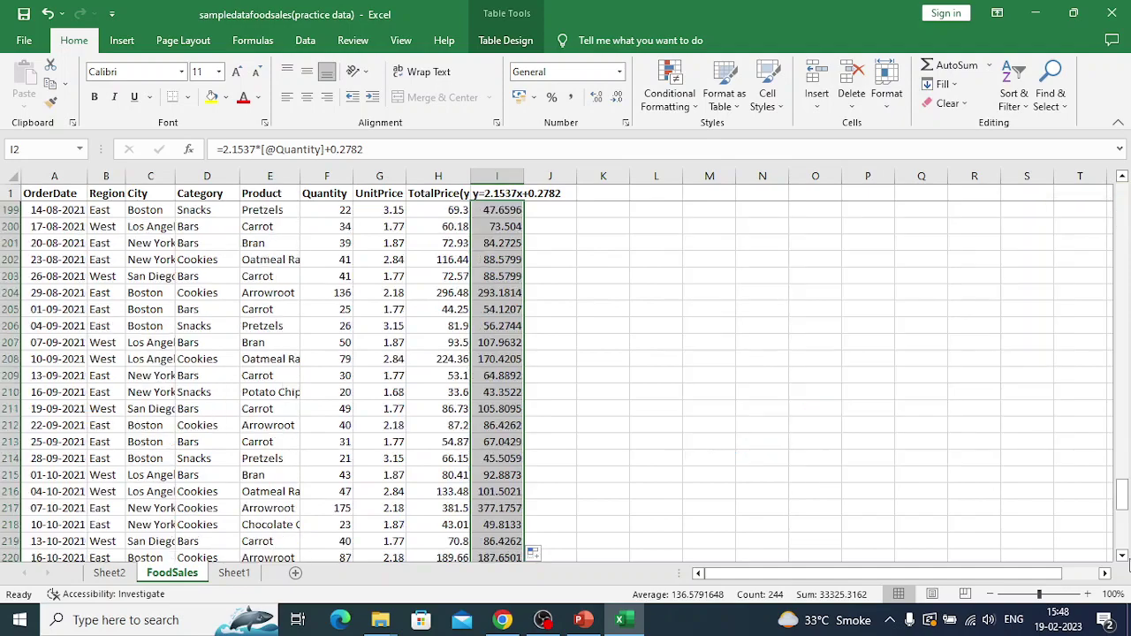
click(1123, 557)
click(1122, 556)
drag(1122, 556, 1122, 556)
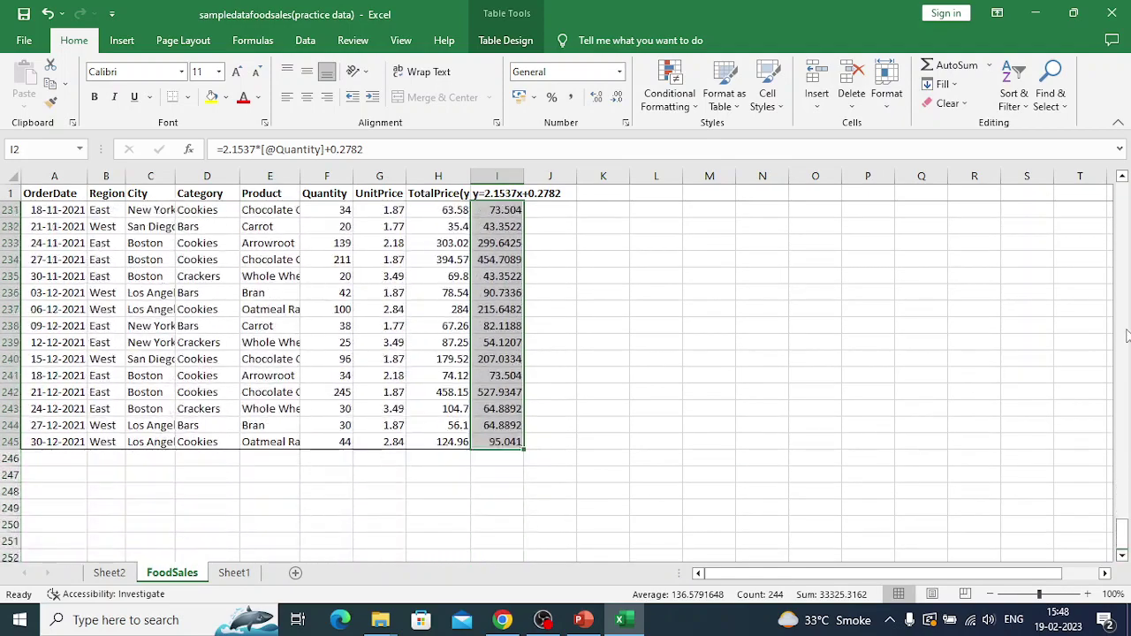
click(1119, 192)
drag(1118, 192, 1123, 201)
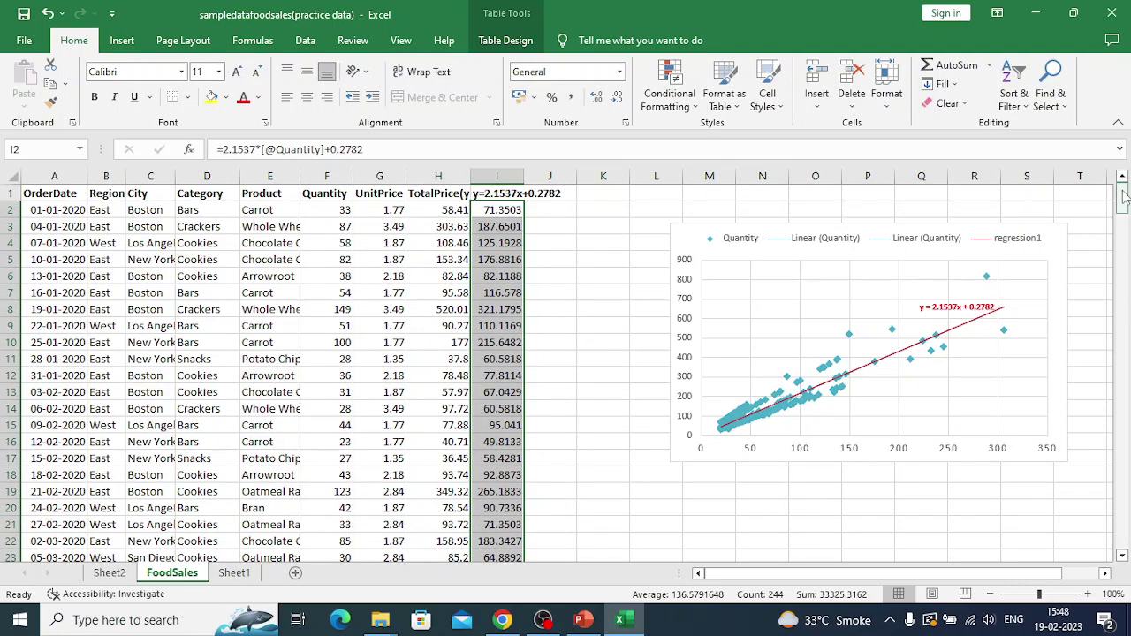
click(452, 211)
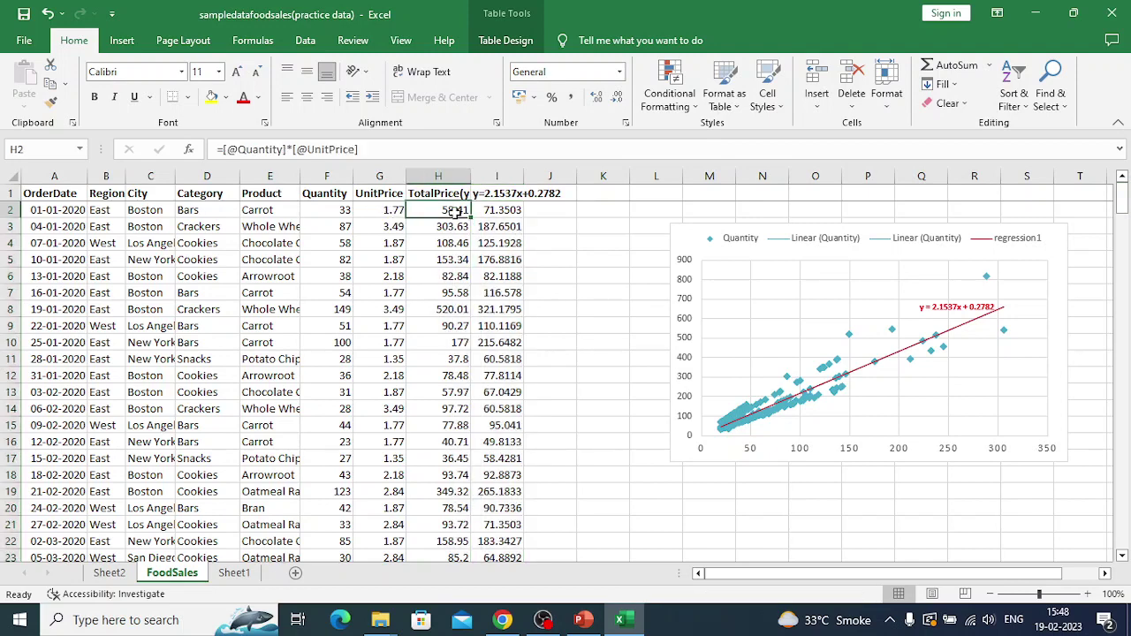
click(499, 214)
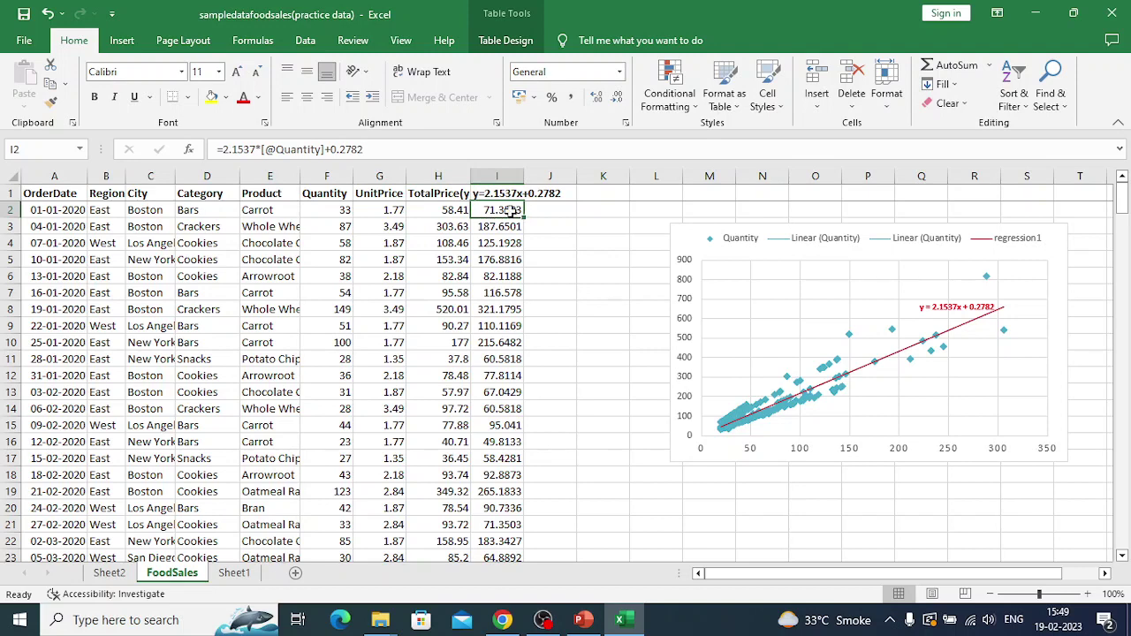
Step: Add a new column header residual in cell J1, beside the predicted prices
click(442, 216)
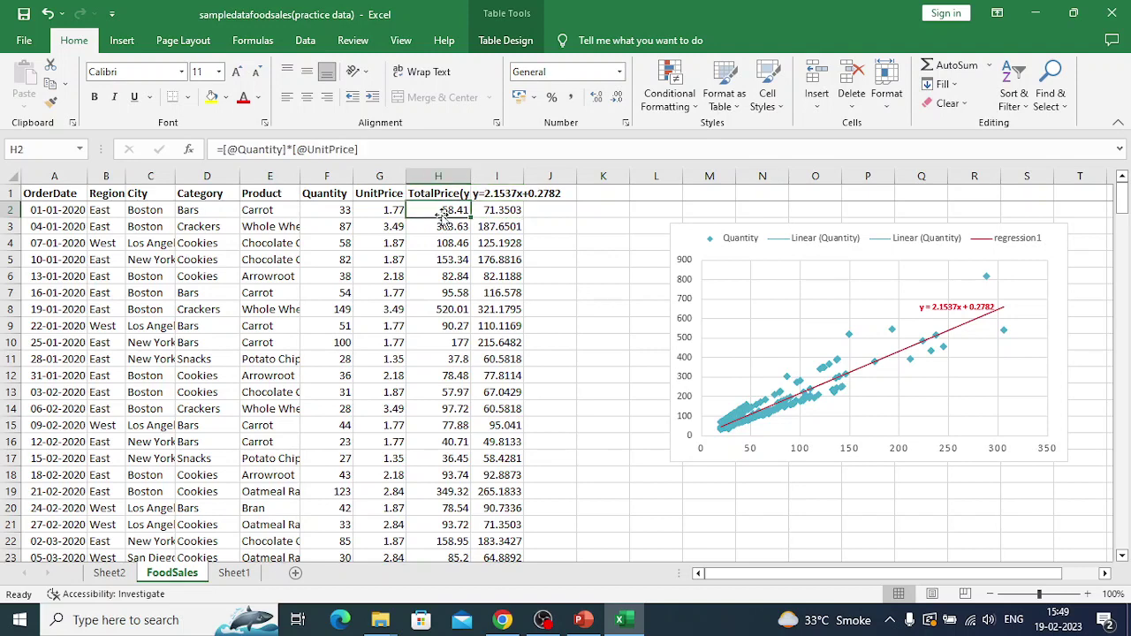
click(553, 197)
text(res)
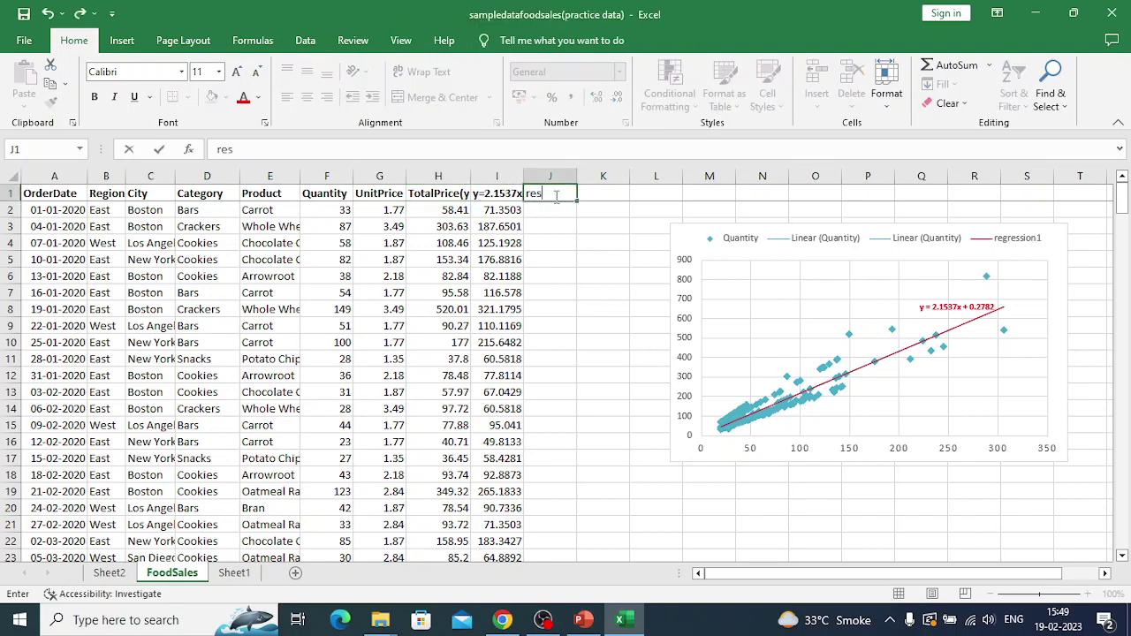
text(idual)
key(Return)
Step: Calculate the residuals from J2 down the whole column with the formula =[@[TotalPrice(y)]]-[@[y=2.1537x+0.2782]]
text(=)
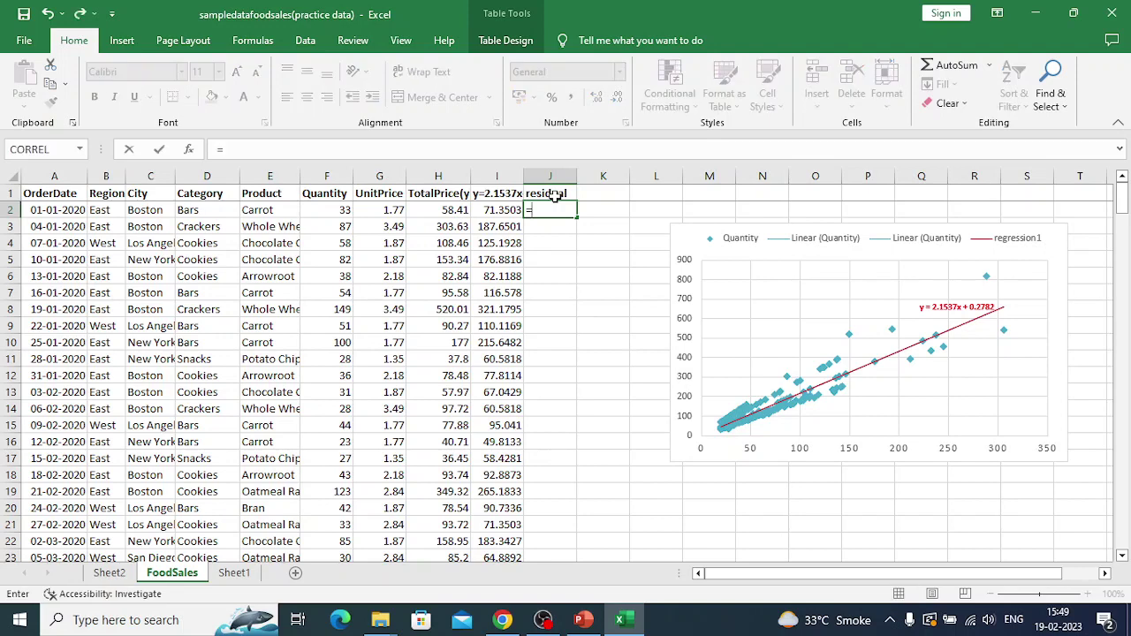
click(435, 209)
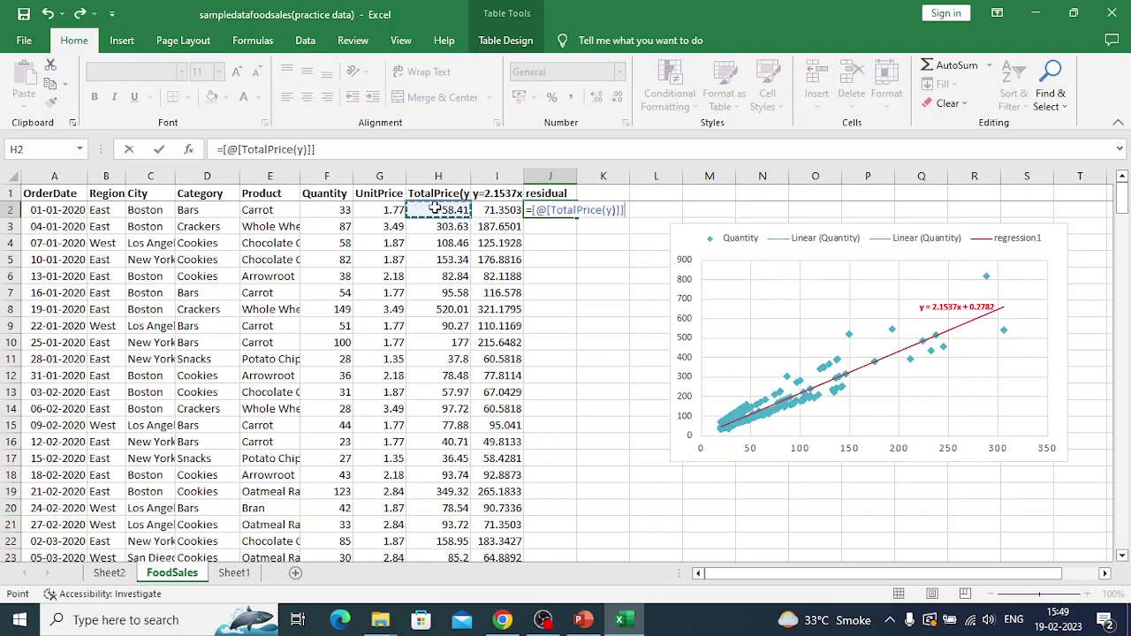
text(-)
click(496, 209)
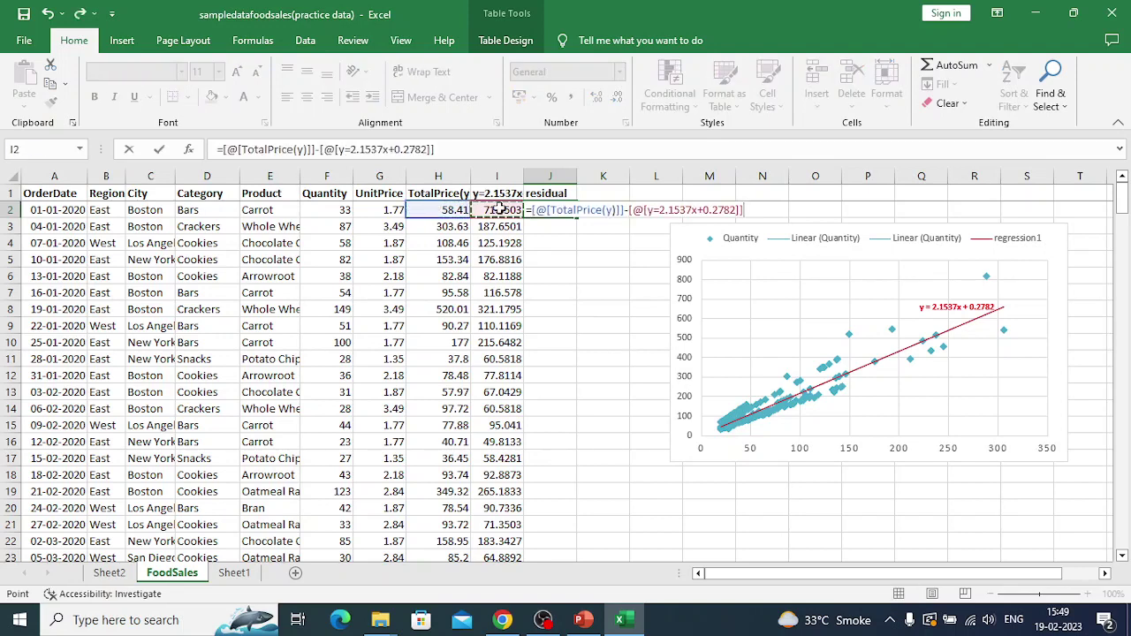
key(Return)
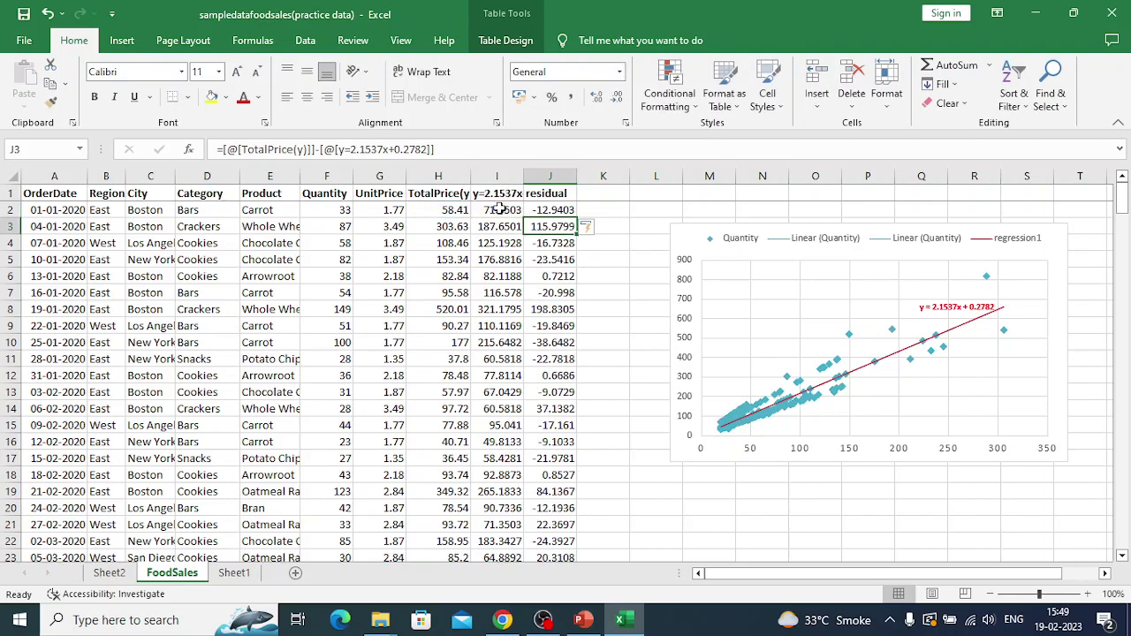
click(572, 210)
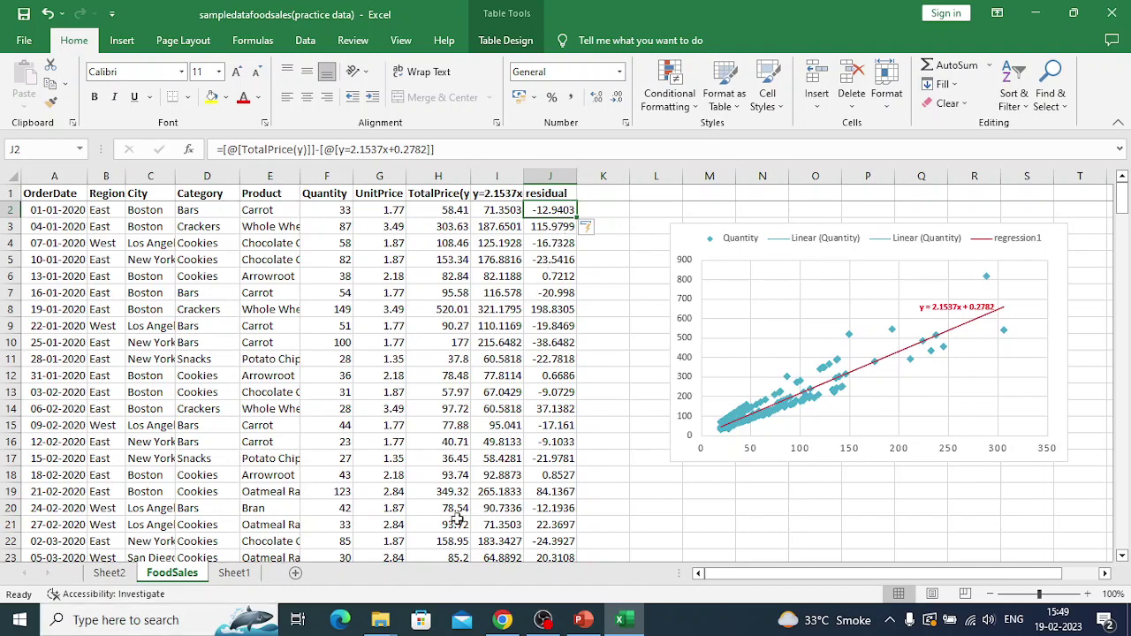
Step: Compare the first Predicted Y values in Sheet2's residual output with the equation-based predictions in column I of FoodSales
click(106, 573)
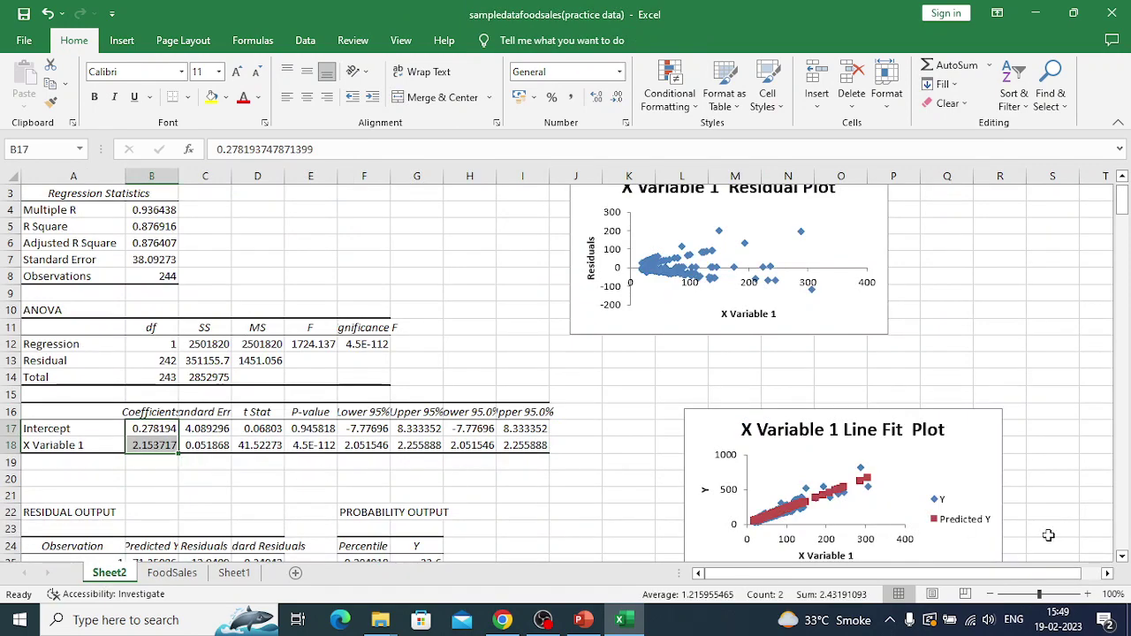
click(1122, 559)
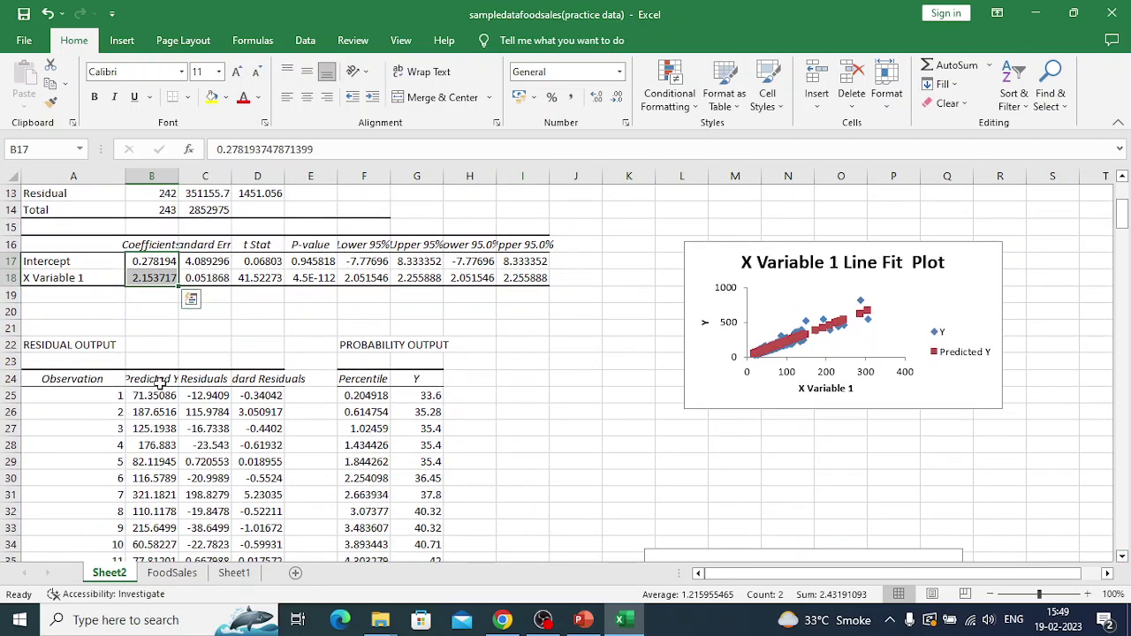
click(161, 380)
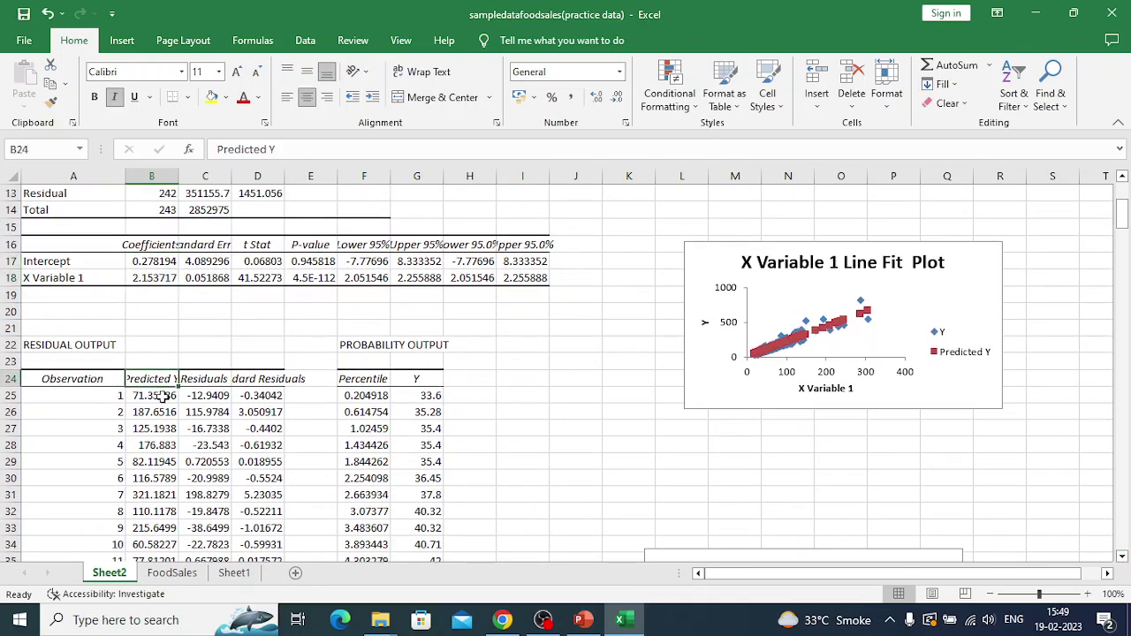
click(161, 396)
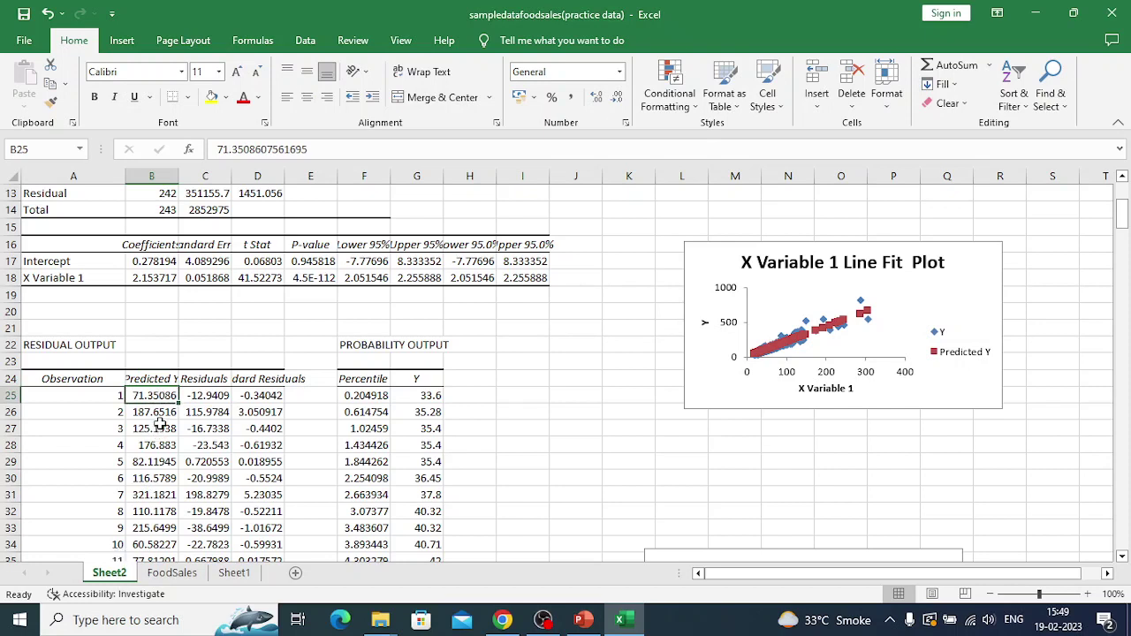
click(159, 413)
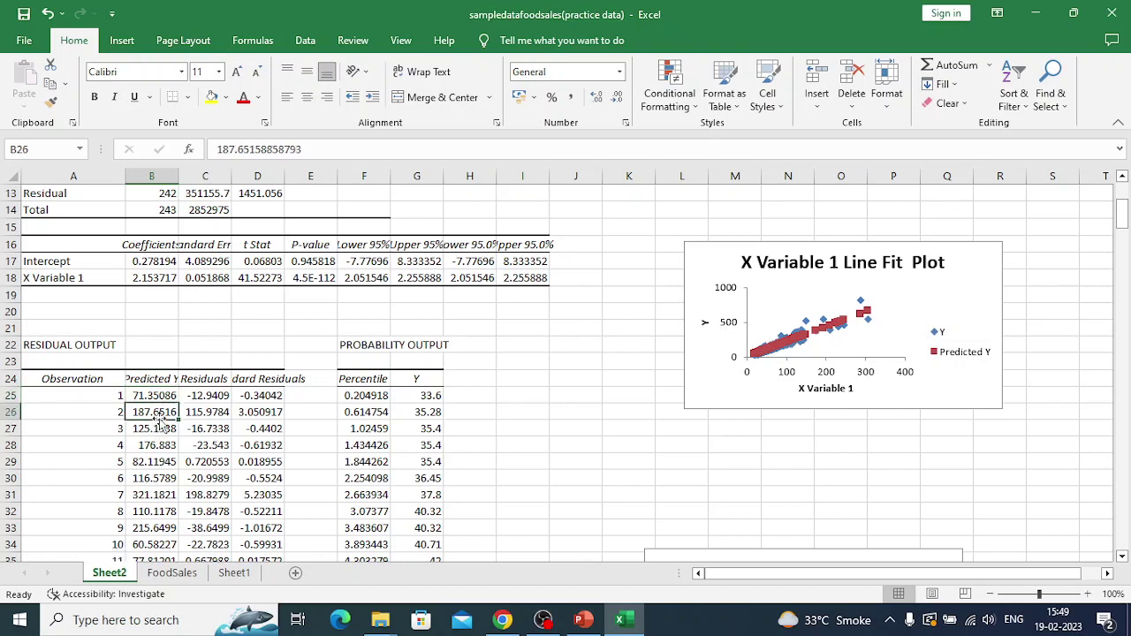
click(172, 574)
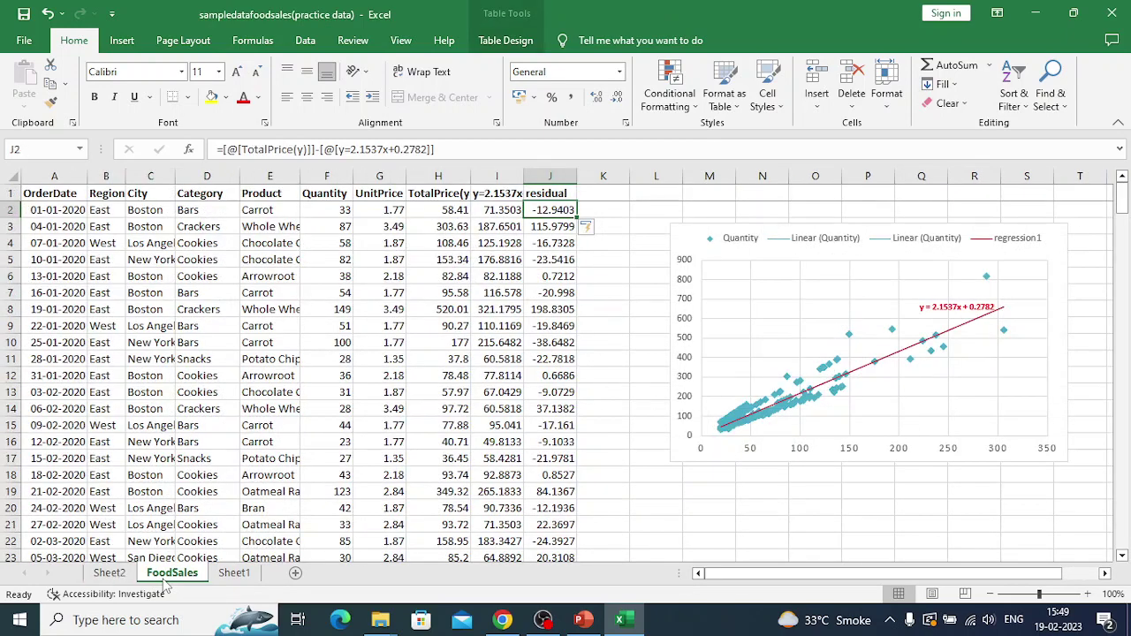
click(497, 207)
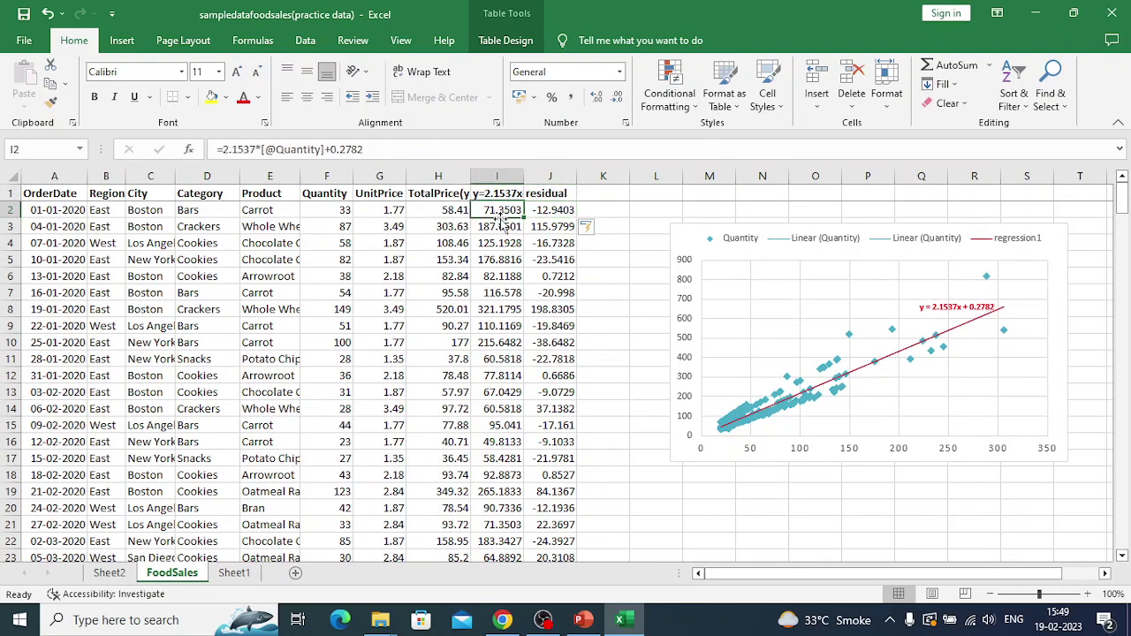
click(498, 228)
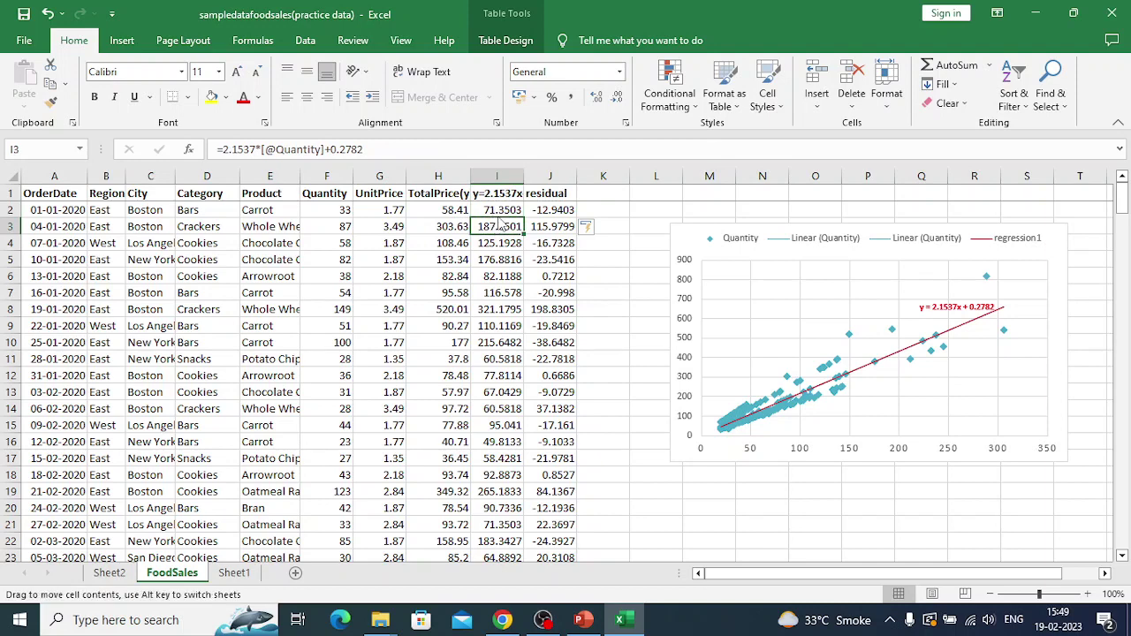
click(498, 194)
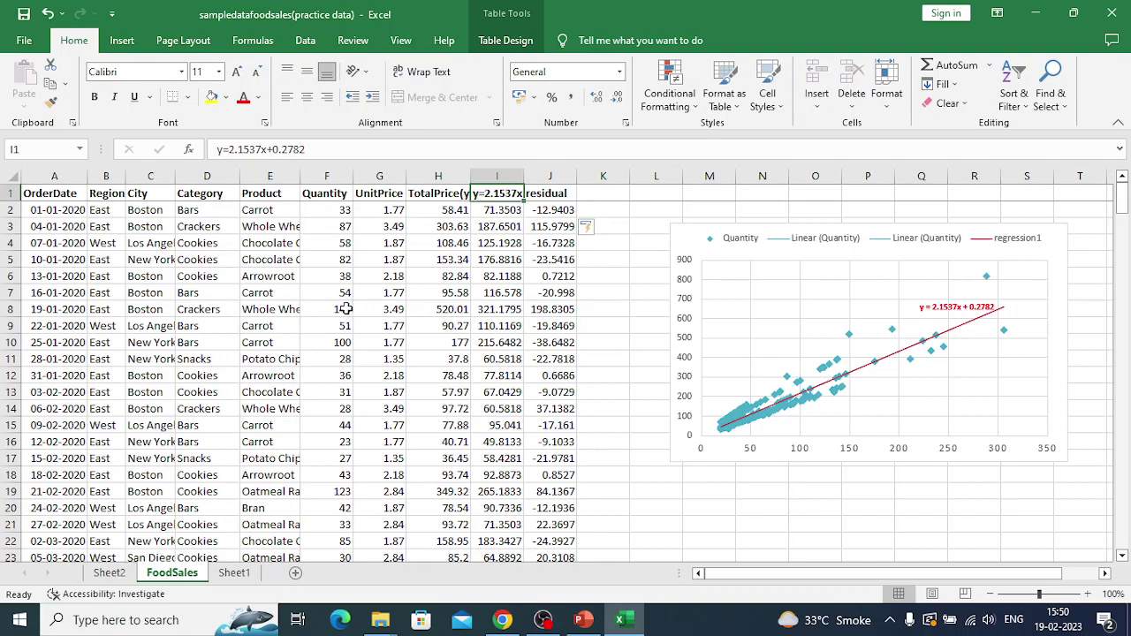
click(501, 224)
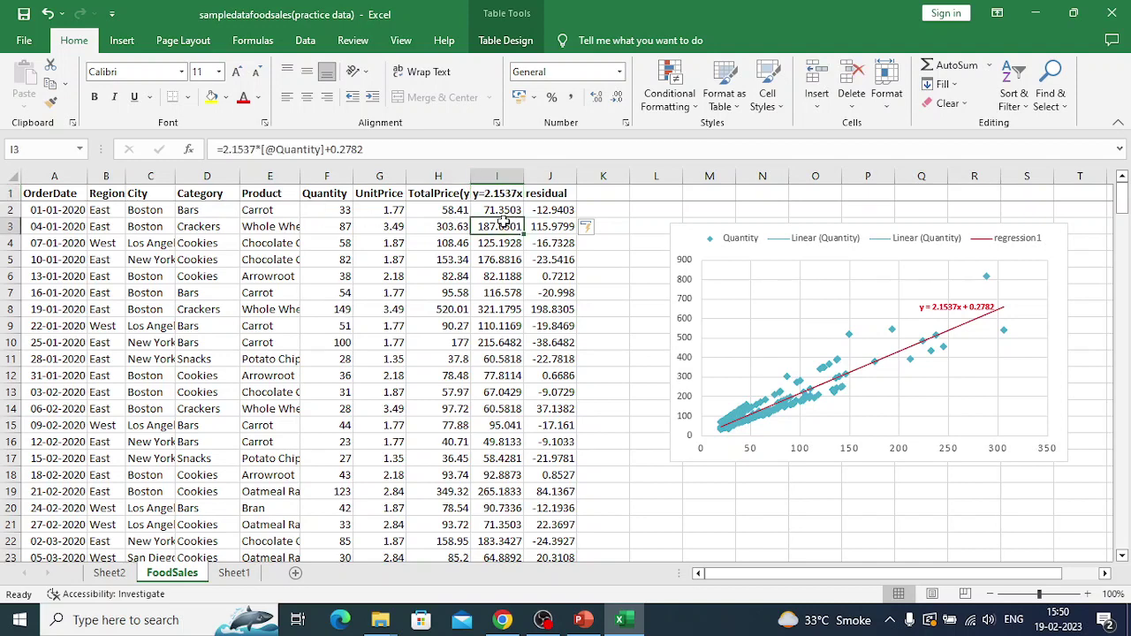
click(497, 194)
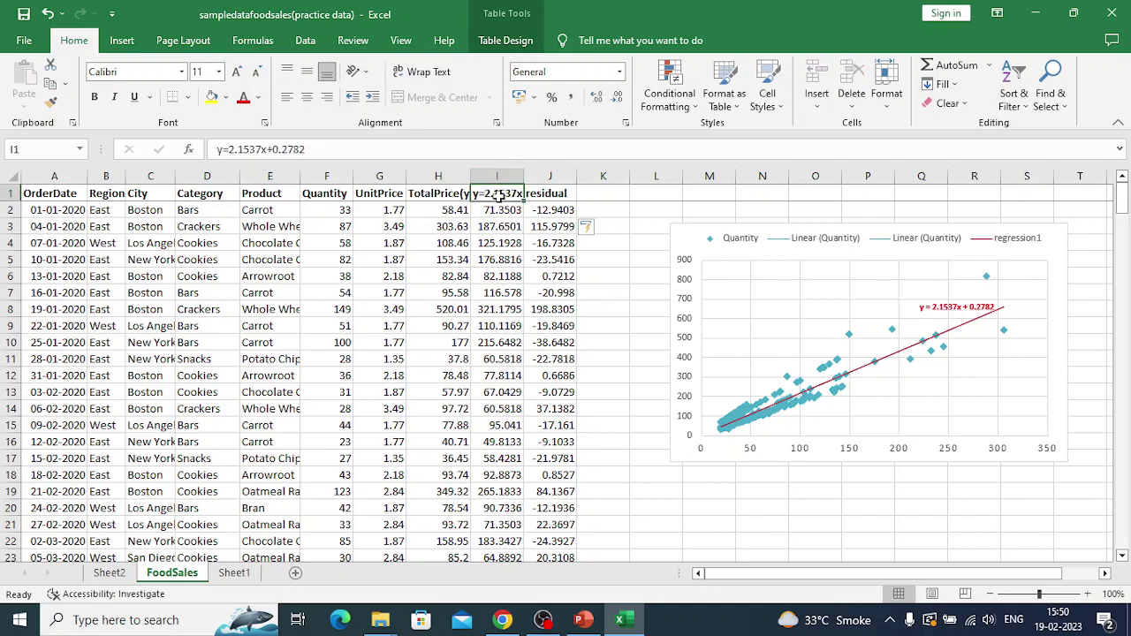
Step: Compare the FoodSales residual column with the Residuals in Sheet2's regression output, review the summary statistics, and return to FoodSales
click(542, 196)
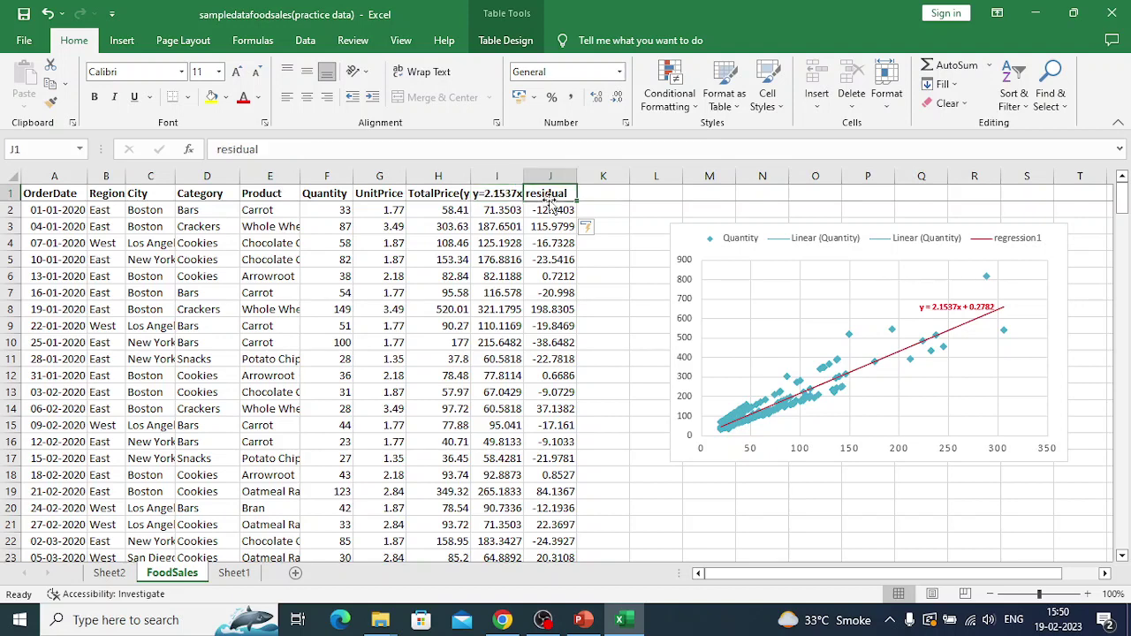
click(433, 209)
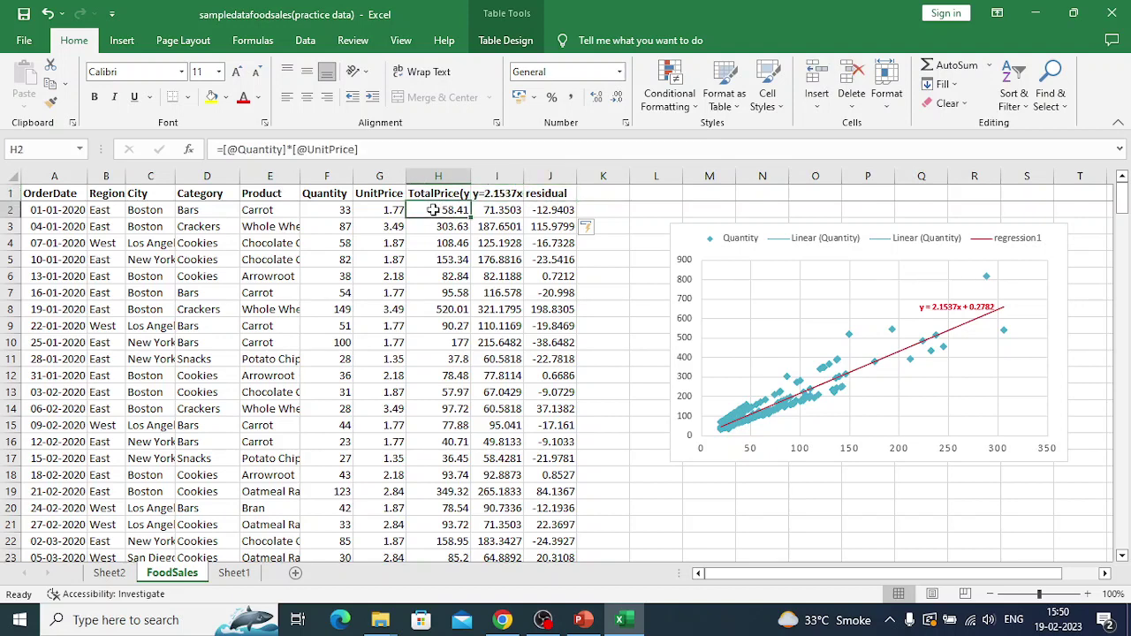
click(489, 212)
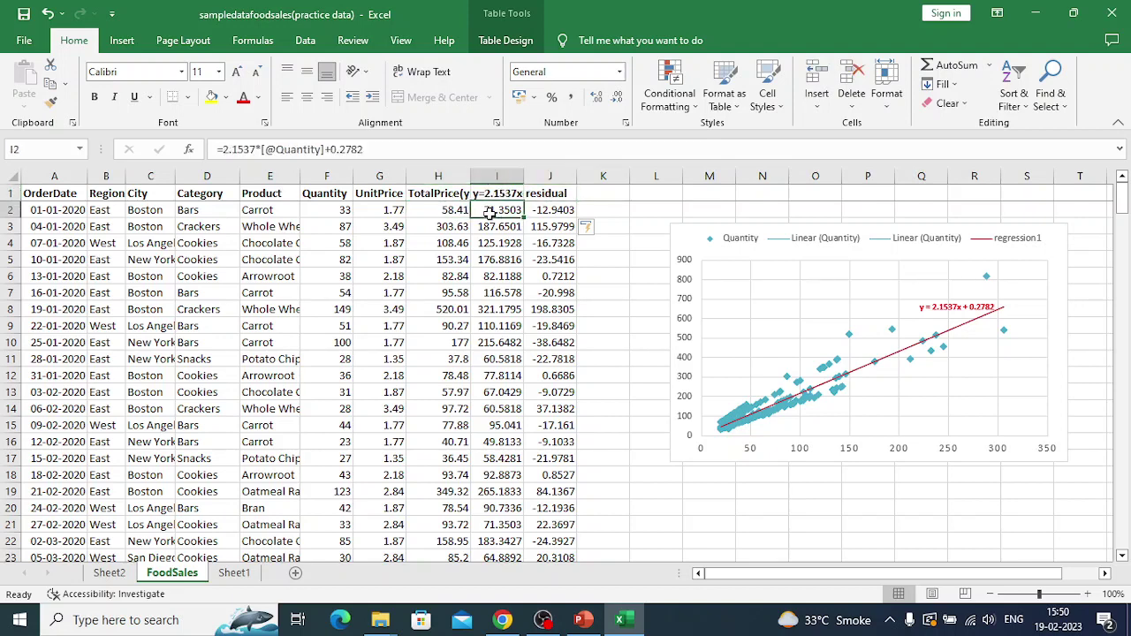
click(109, 573)
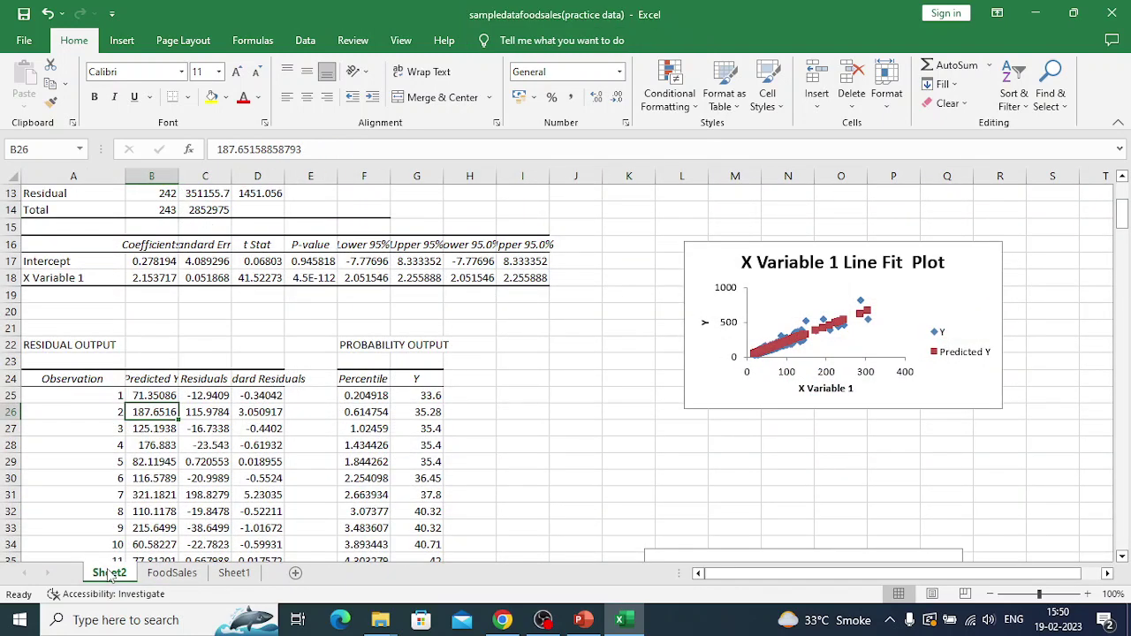
click(207, 397)
click(212, 413)
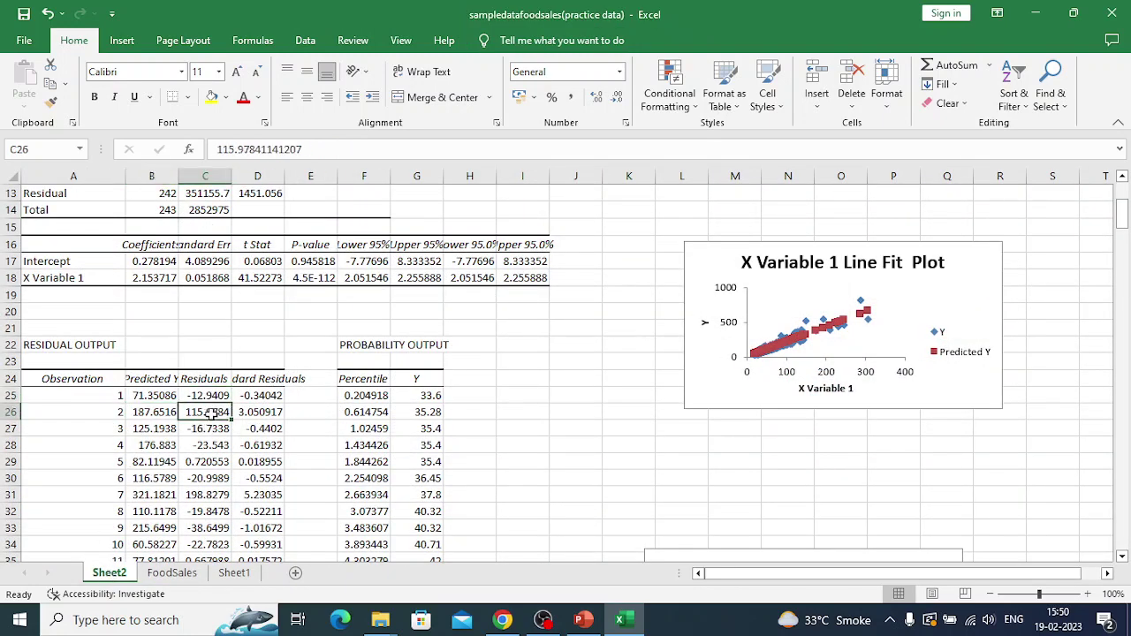
click(212, 429)
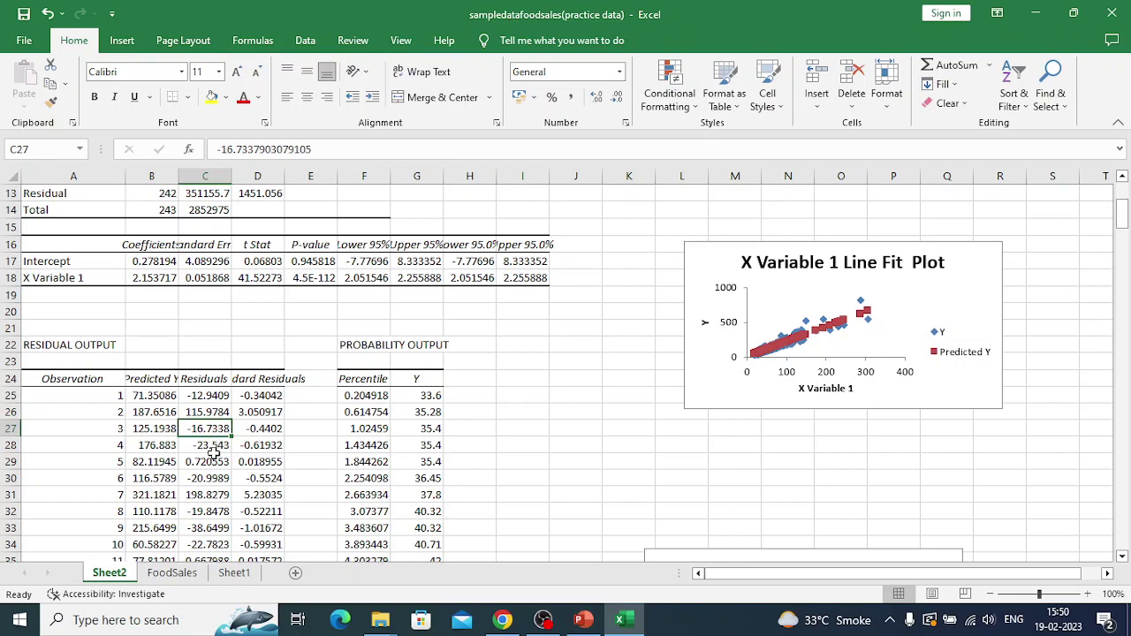
click(212, 462)
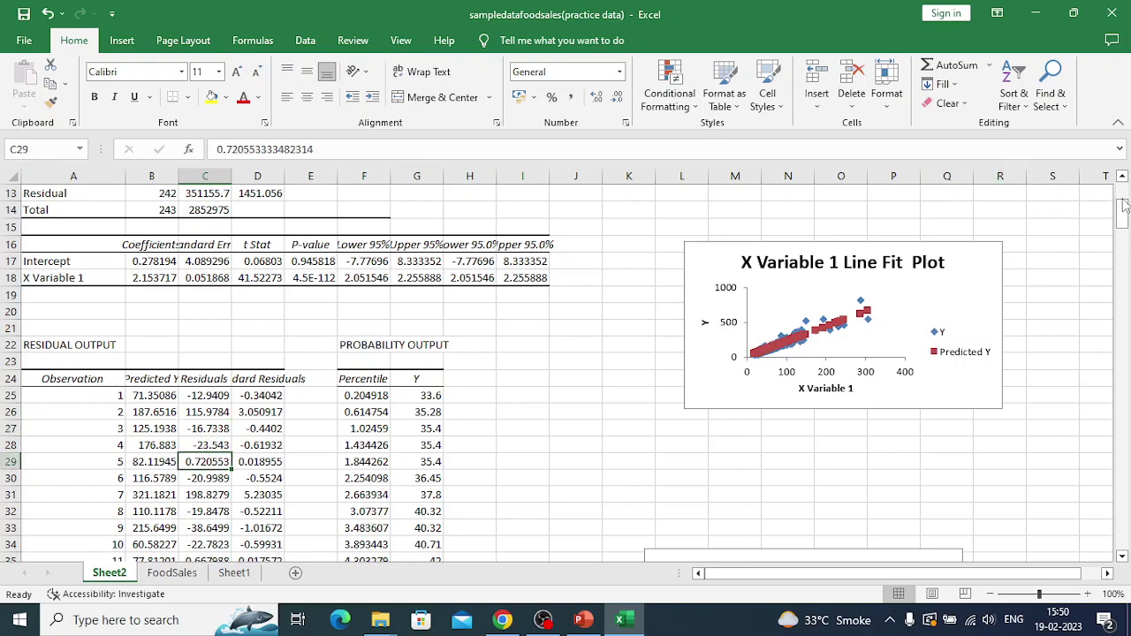
scroll(1124, 205, up, 4)
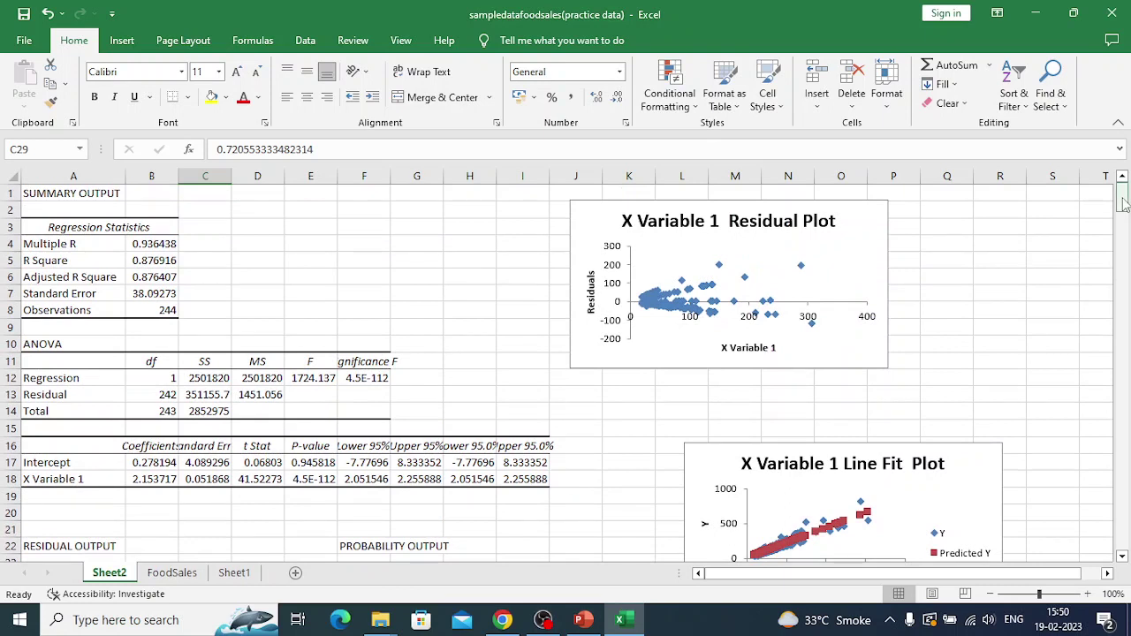
click(173, 573)
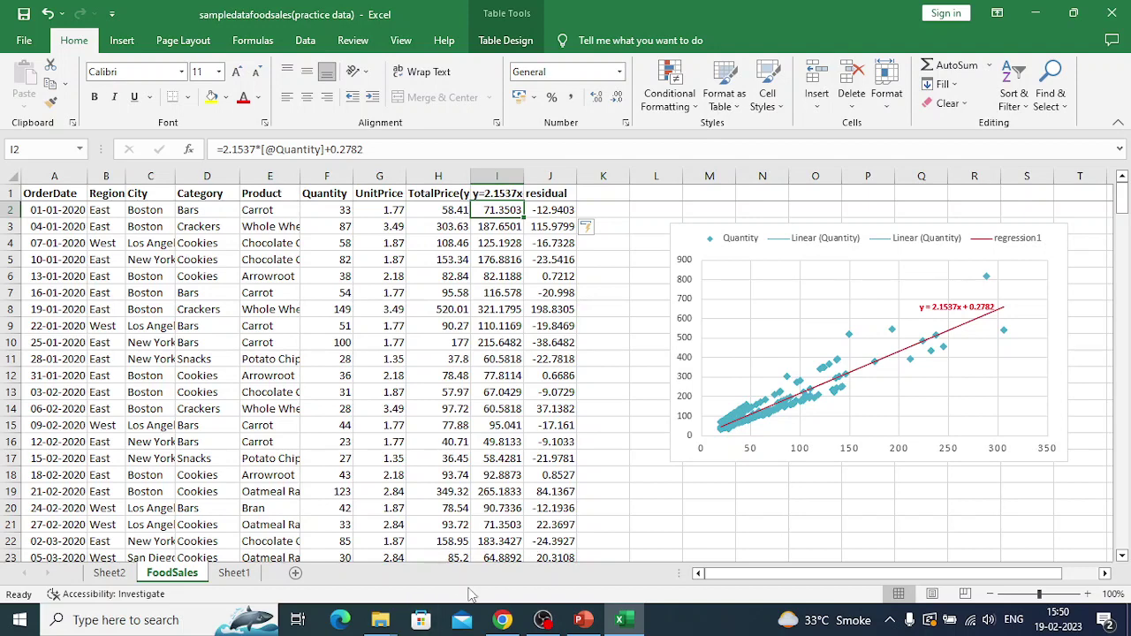
click(541, 621)
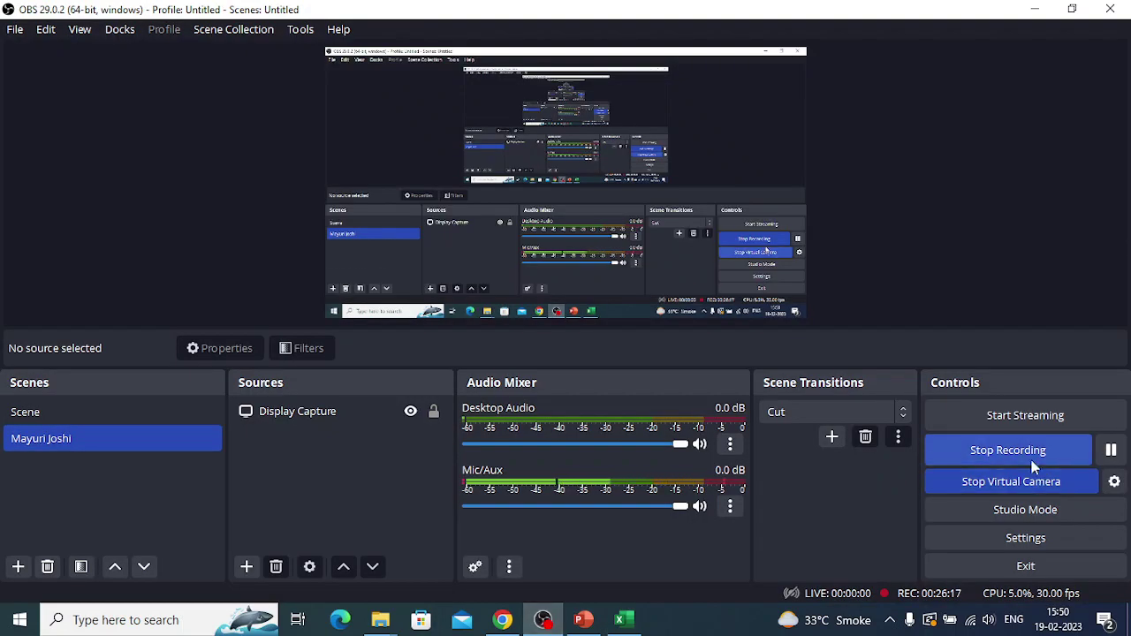